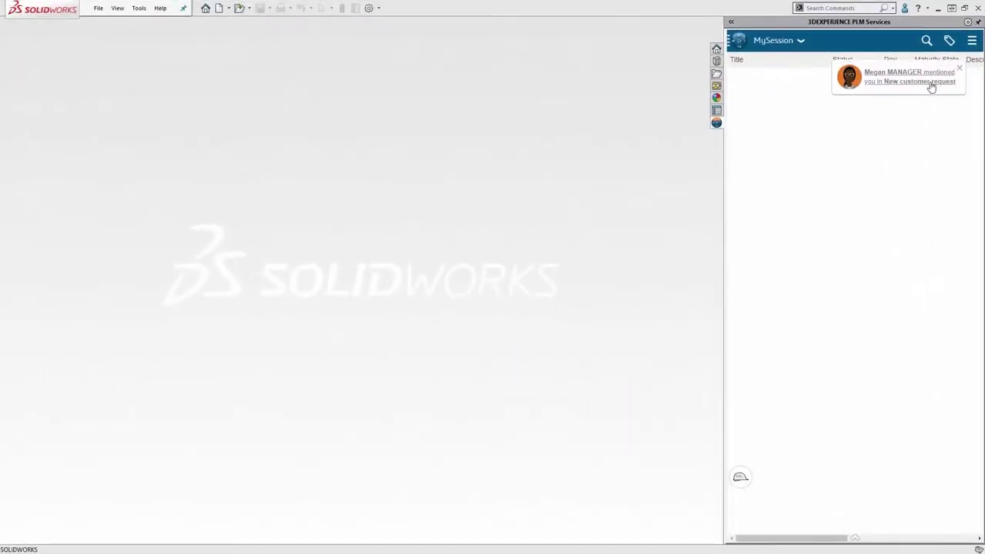
Step: Read the customer's wall-roller retrofit request post, then return the panel to MySession
{"action": "left_click", "coordinate": [928, 86]}
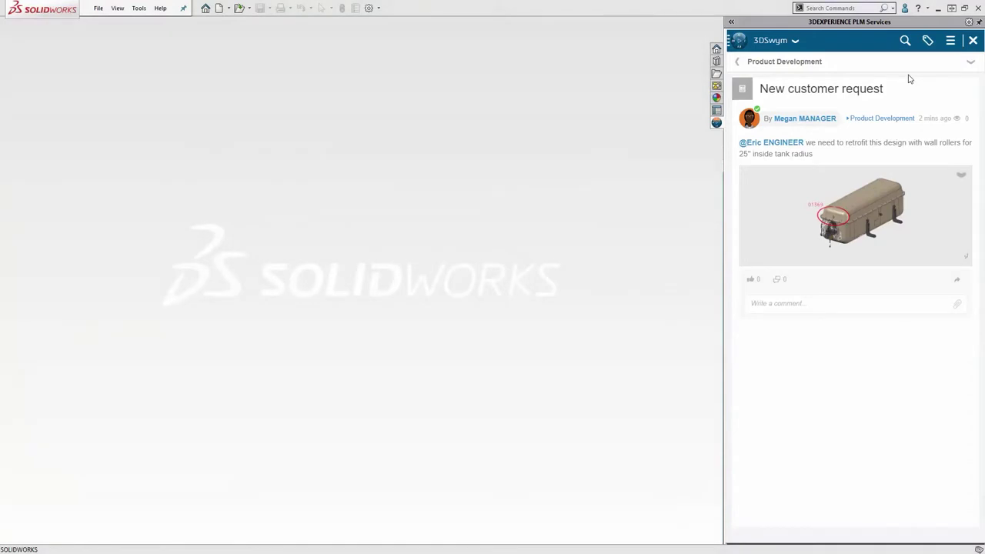
{"action": "left_click", "coordinate": [796, 41]}
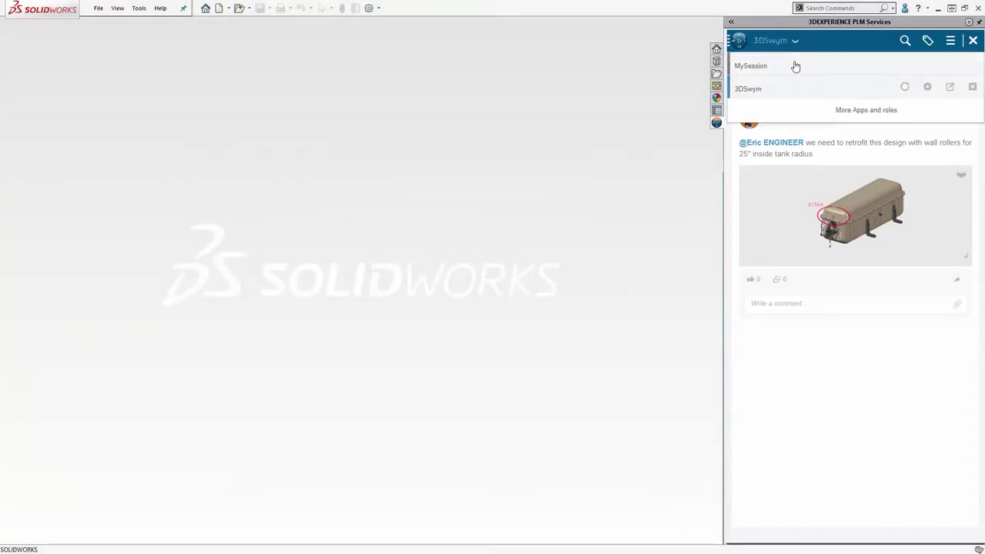
{"action": "left_click", "coordinate": [795, 66]}
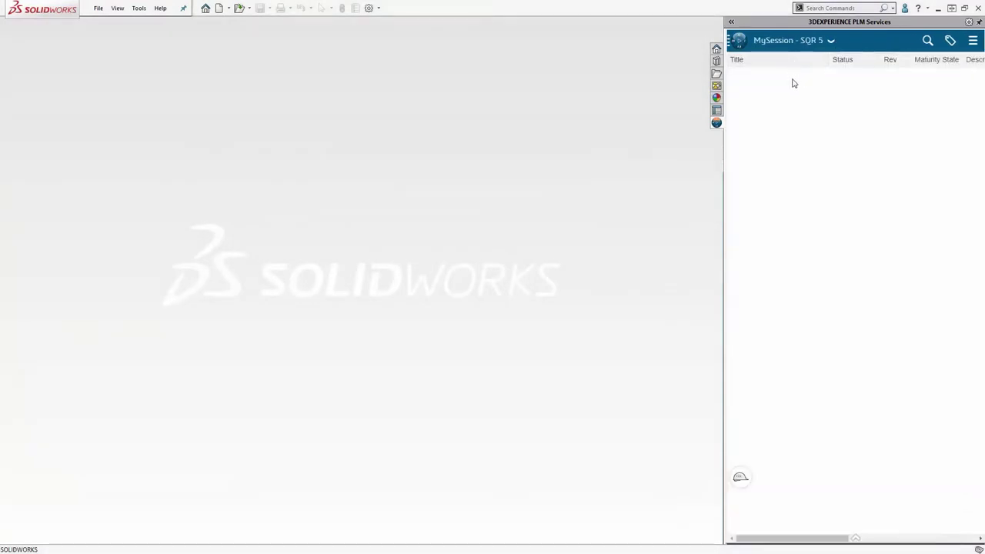
Step: Rerun the recent 1369 search and load assembly 01369 into SOLIDWORKS
{"action": "left_click", "coordinate": [925, 43]}
{"action": "left_click", "coordinate": [927, 80]}
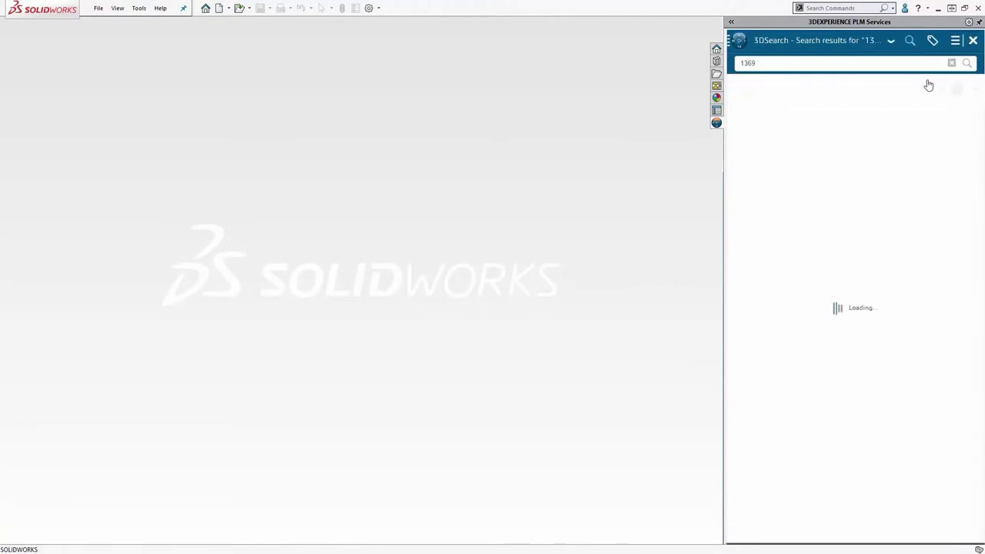
{"action": "left_click_drag", "start_coordinate": [886, 121], "coordinate": [540, 151]}
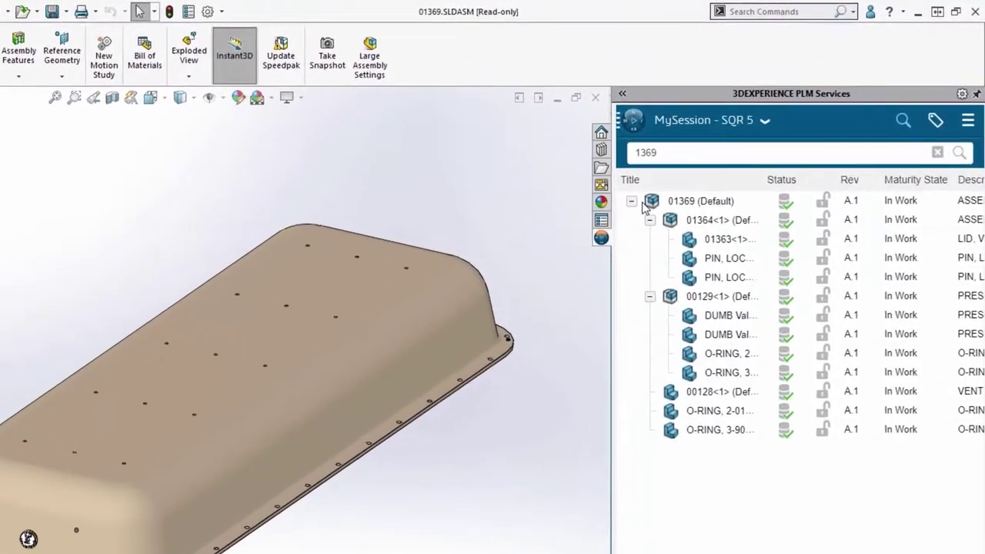
Step: Reserve 01369 and select its parent assembly 02881 in the relations graph
{"action": "right_click", "coordinate": [744, 142]}
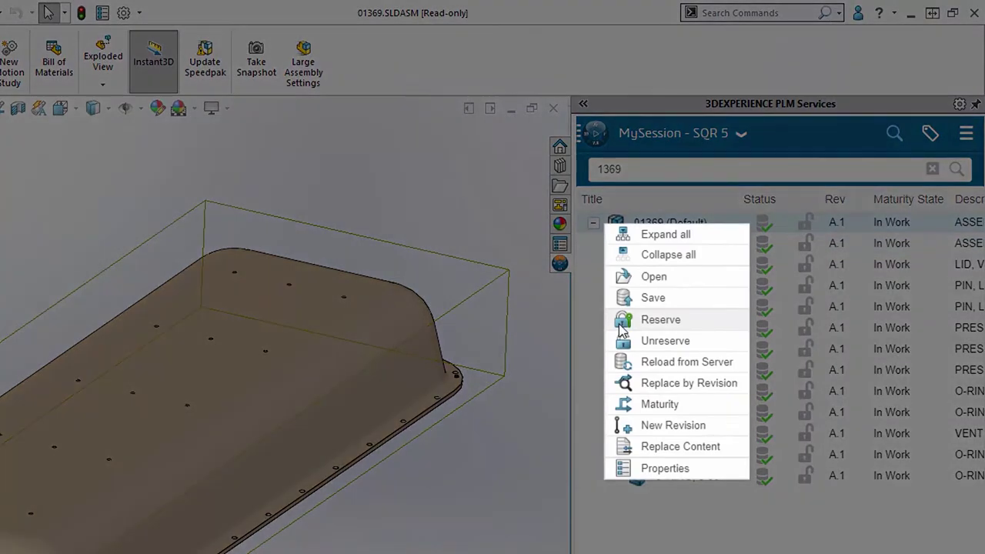
{"action": "left_click", "coordinate": [622, 326]}
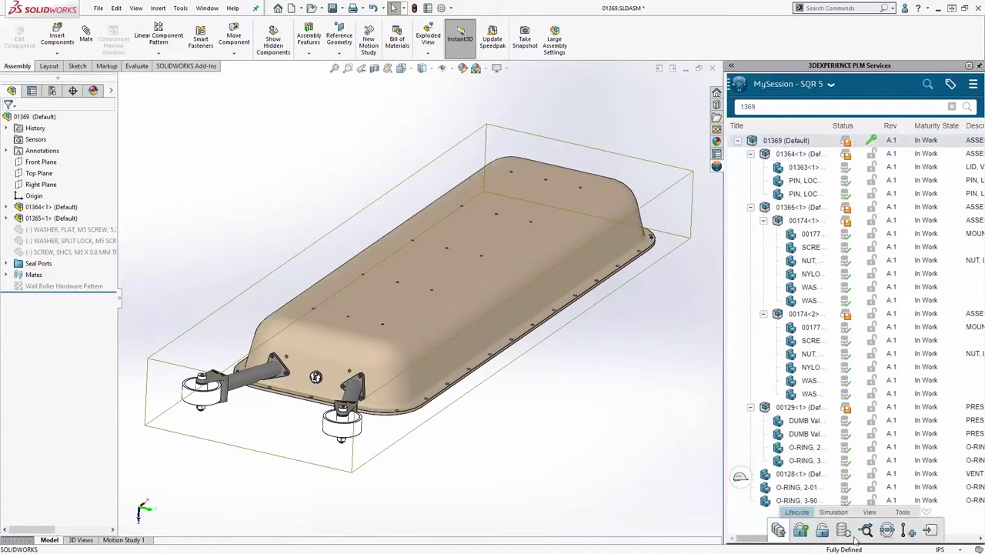
{"action": "left_click", "coordinate": [900, 513]}
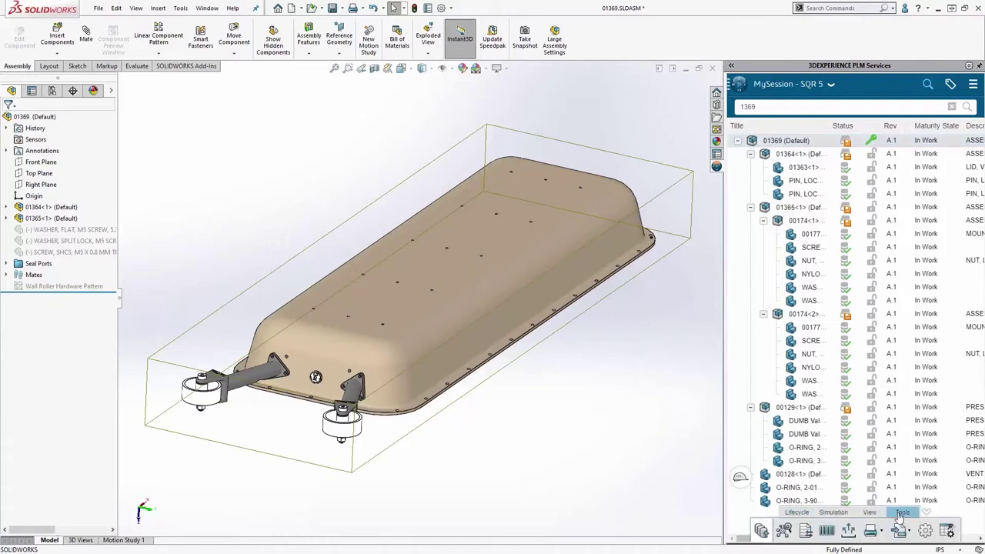
{"action": "left_click", "coordinate": [791, 530]}
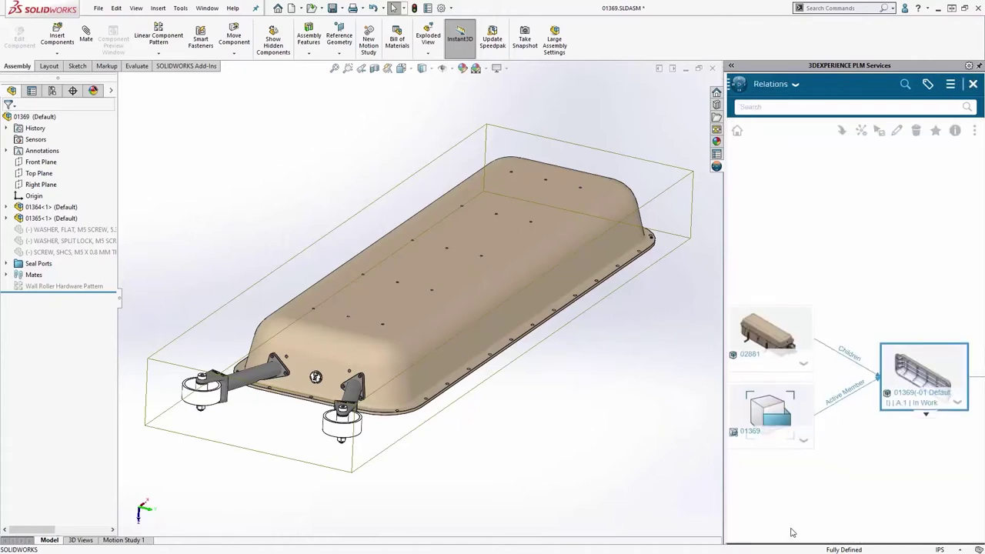
{"action": "left_click", "coordinate": [913, 397]}
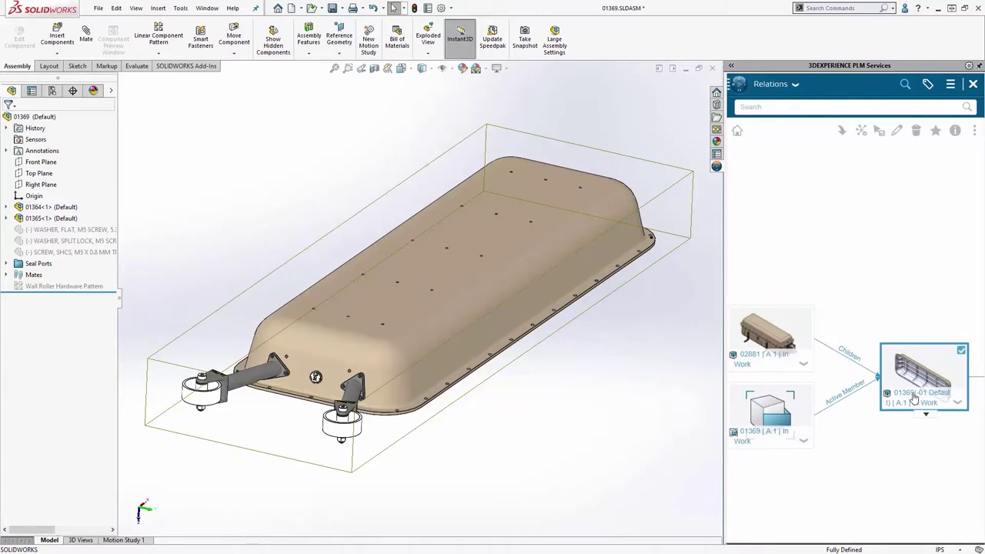
{"action": "left_click", "coordinate": [797, 338]}
Step: Open 02881 in lightweight mode and return the panel to MySession
{"action": "left_click", "coordinate": [841, 133]}
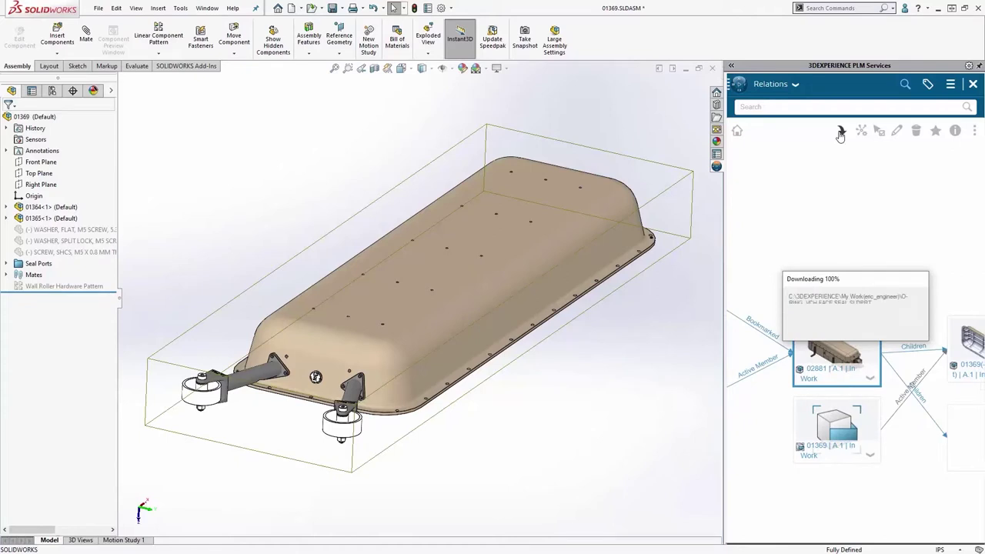
{"action": "left_click", "coordinate": [409, 279]}
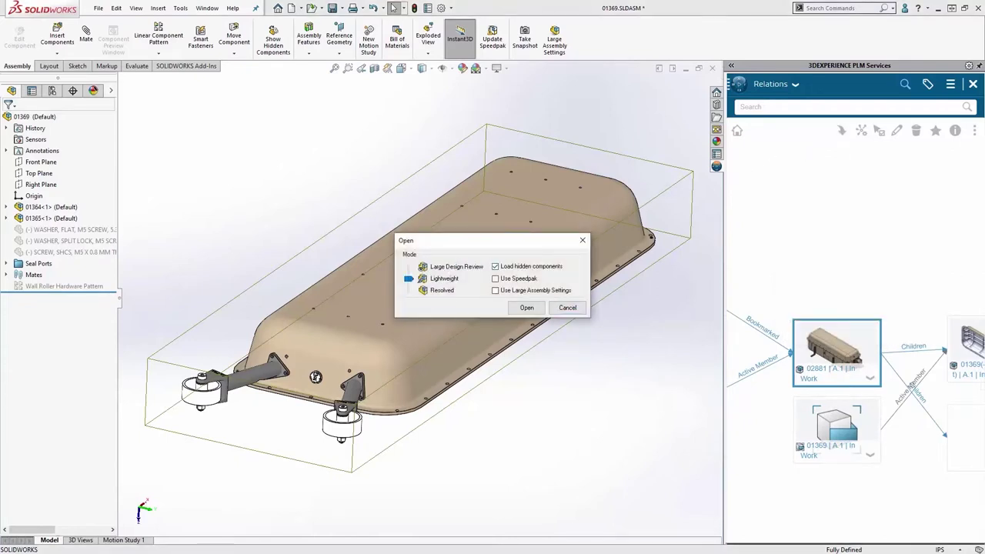
{"action": "left_click", "coordinate": [514, 309]}
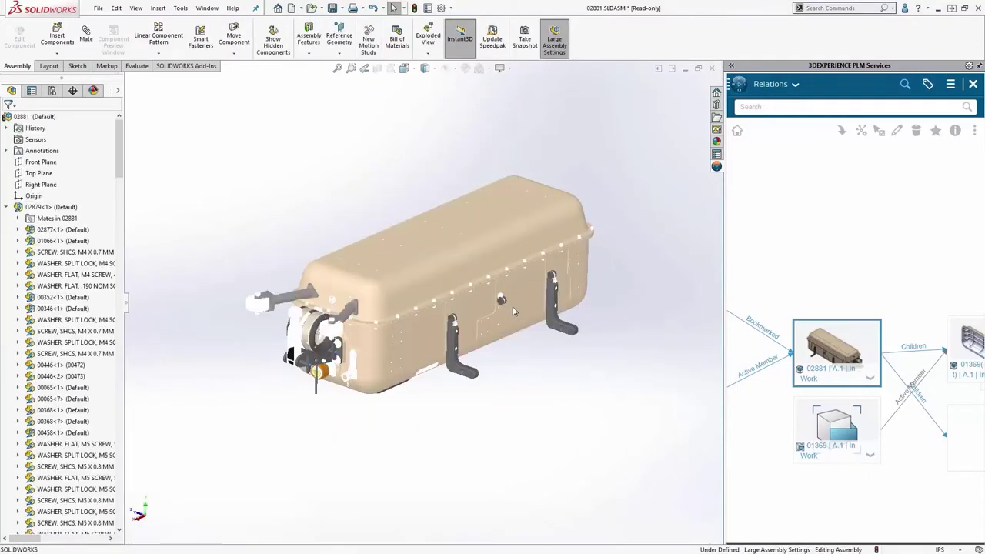
{"action": "left_click", "coordinate": [795, 84]}
{"action": "left_click", "coordinate": [800, 108]}
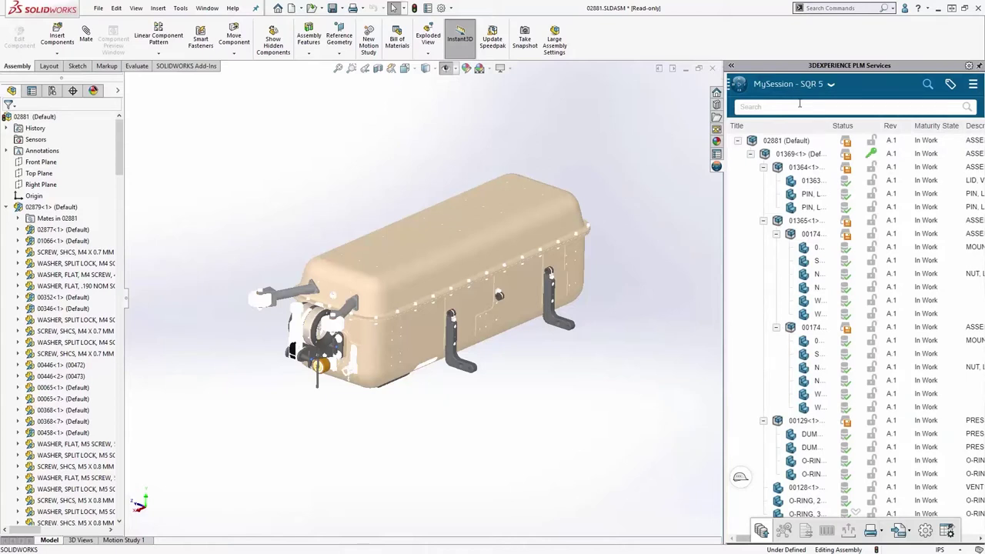
Step: Reserve 02881 and save it with a new revision for 01369.SLDASM, releasing the reservation afterwards
{"action": "right_click", "coordinate": [752, 145]}
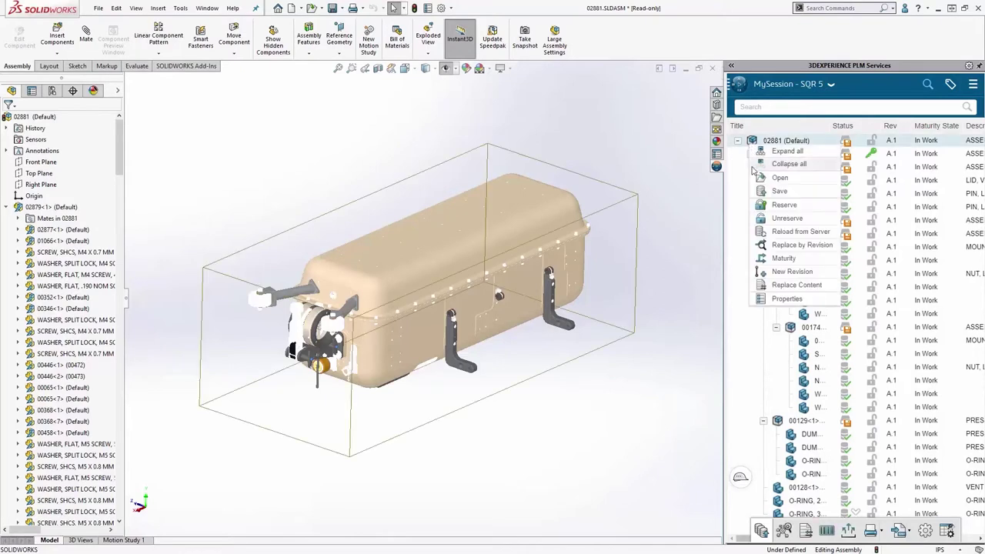
{"action": "left_click", "coordinate": [756, 206]}
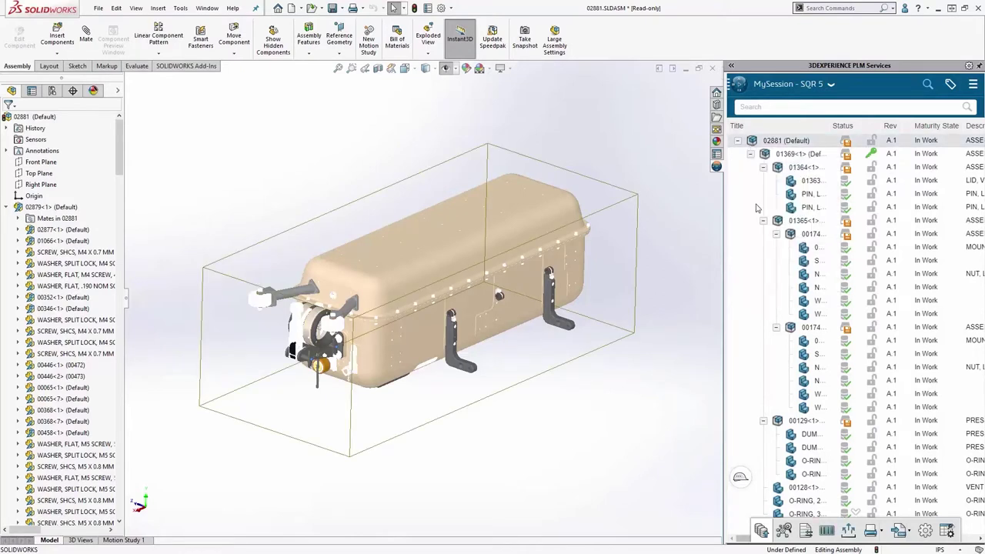
{"action": "right_click", "coordinate": [752, 143]}
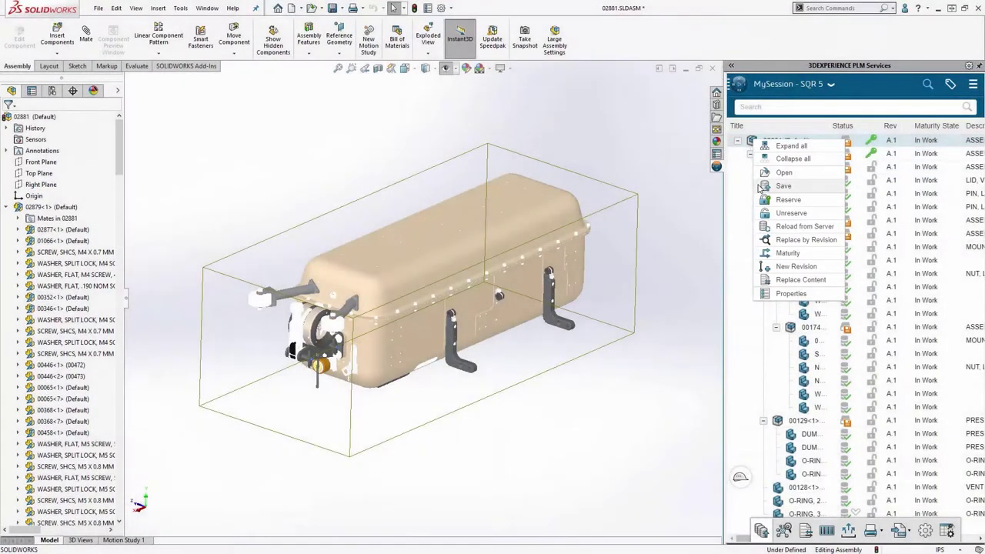
{"action": "left_click", "coordinate": [759, 187]}
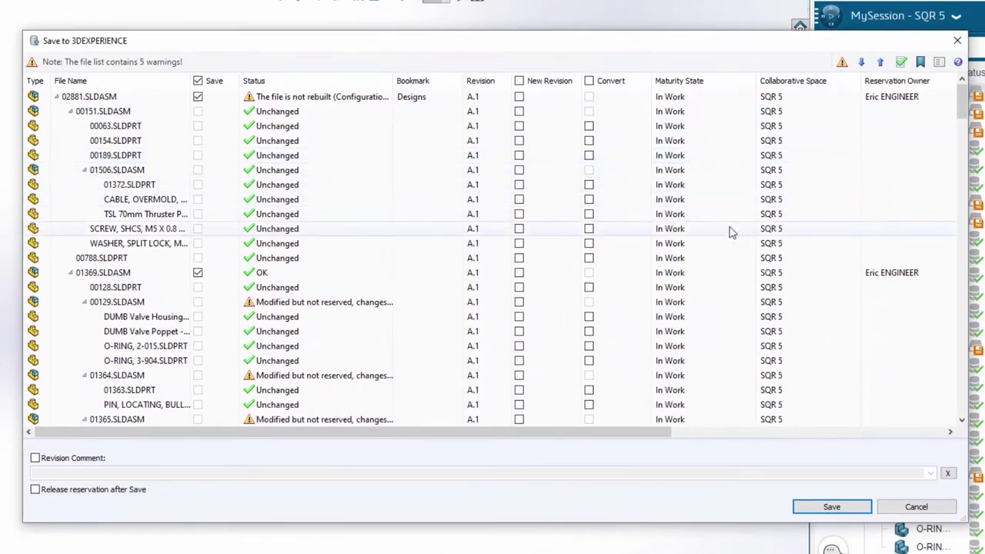
{"action": "left_click", "coordinate": [520, 274]}
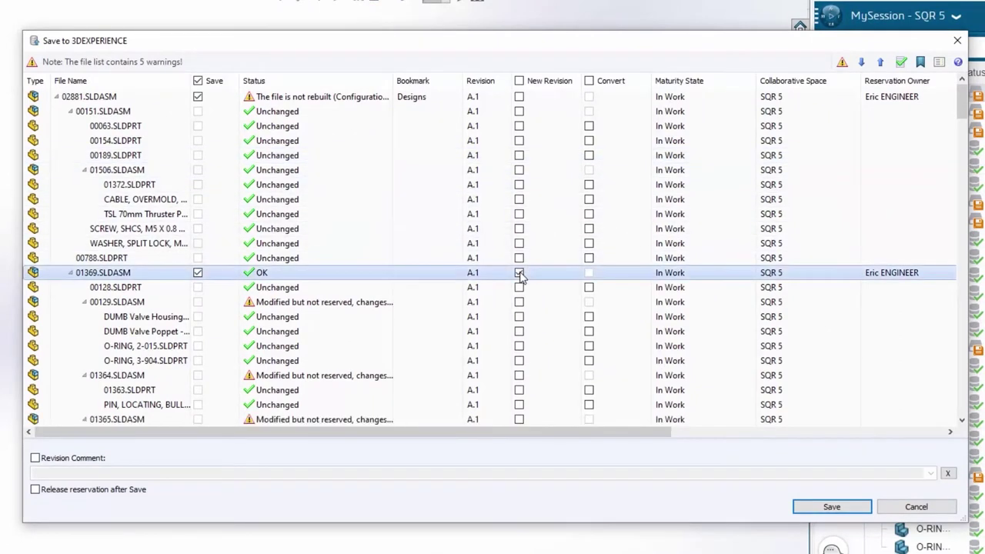
{"action": "left_click", "coordinate": [35, 490]}
{"action": "left_click", "coordinate": [814, 507]}
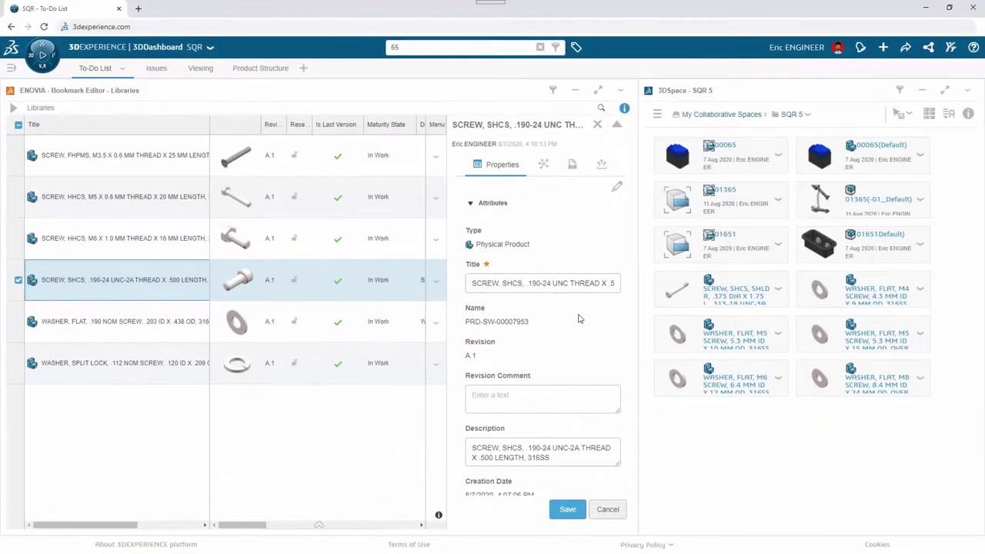
Step: Change the screw title to end in UNC-2A and bookmark 01365(-01_Default) under Libraries
{"action": "type", "text": "-2A"}
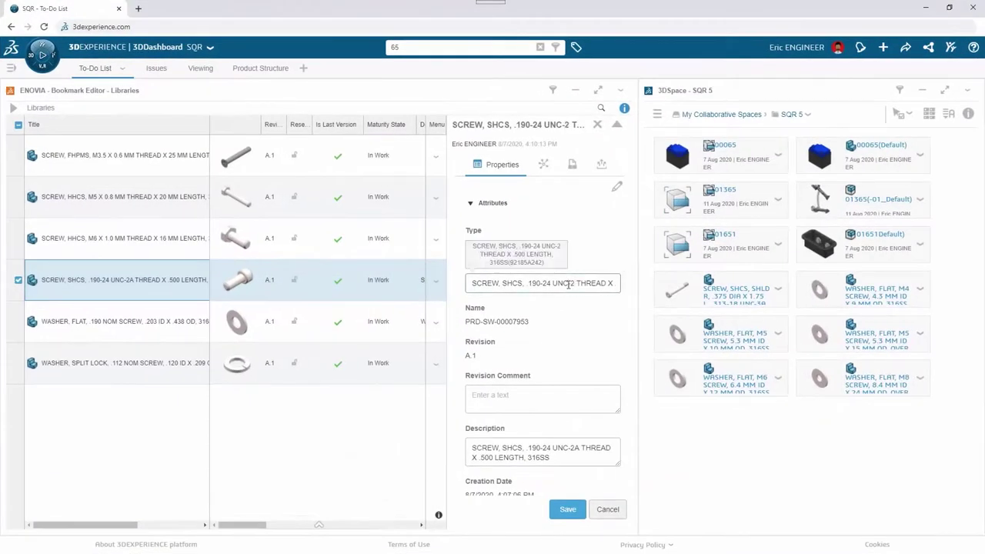
{"action": "left_click", "coordinate": [542, 174]}
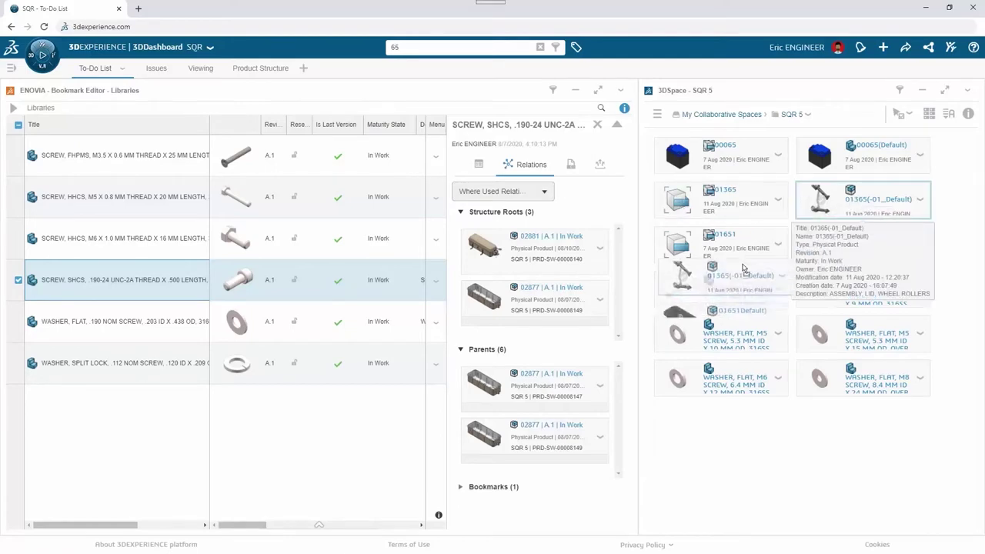
{"action": "left_click_drag", "start_coordinate": [853, 202], "coordinate": [249, 411]}
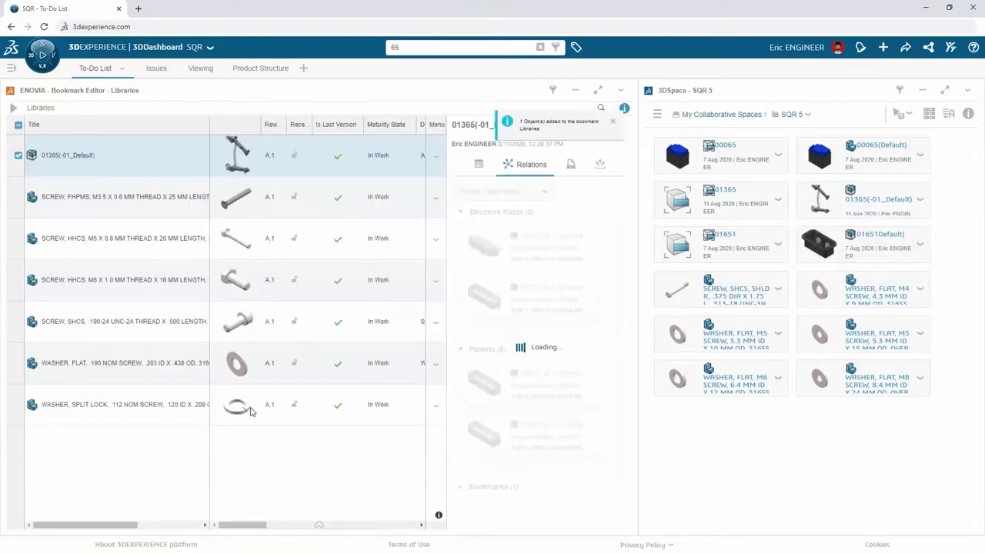
Step: Add a Collaborative Tasks widget and attach 01365(-01_Default) to the 'New roller assembly' task
{"action": "left_click", "coordinate": [44, 61]}
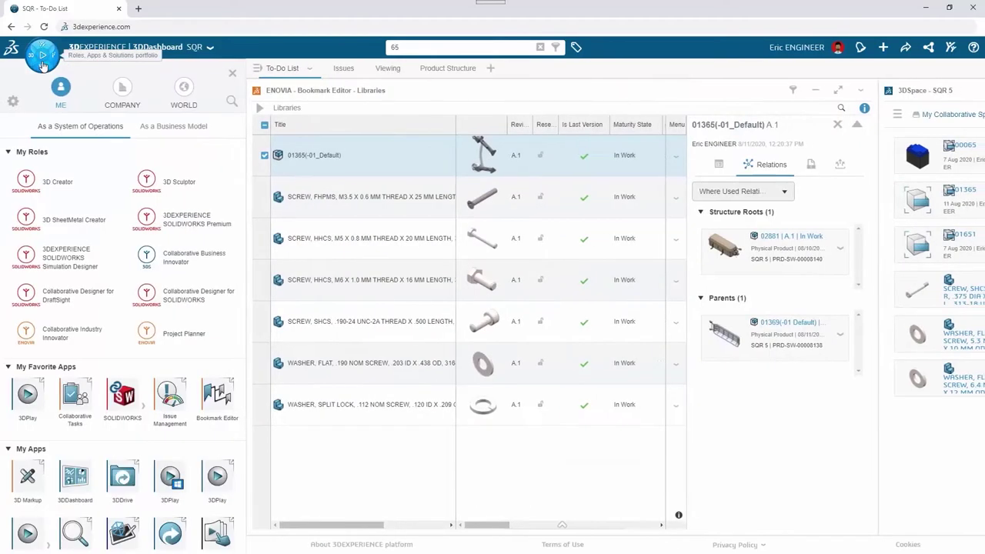
{"action": "mouse_move", "coordinate": [75, 394]}
{"action": "left_mouse_down"}
{"action": "mouse_move", "coordinate": [445, 288]}
{"action": "mouse_move", "coordinate": [572, 81]}
{"action": "left_mouse_up"}
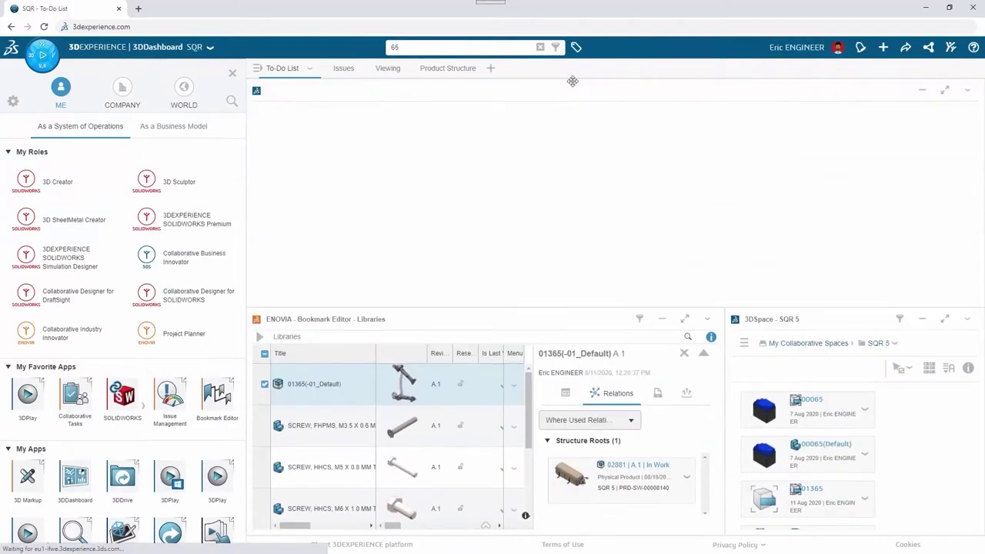
{"action": "left_click", "coordinate": [233, 74]}
{"action": "mouse_move", "coordinate": [194, 376]}
{"action": "left_mouse_down"}
{"action": "mouse_move", "coordinate": [423, 245]}
{"action": "mouse_move", "coordinate": [450, 193]}
{"action": "left_mouse_up"}
{"action": "left_click", "coordinate": [254, 74]}
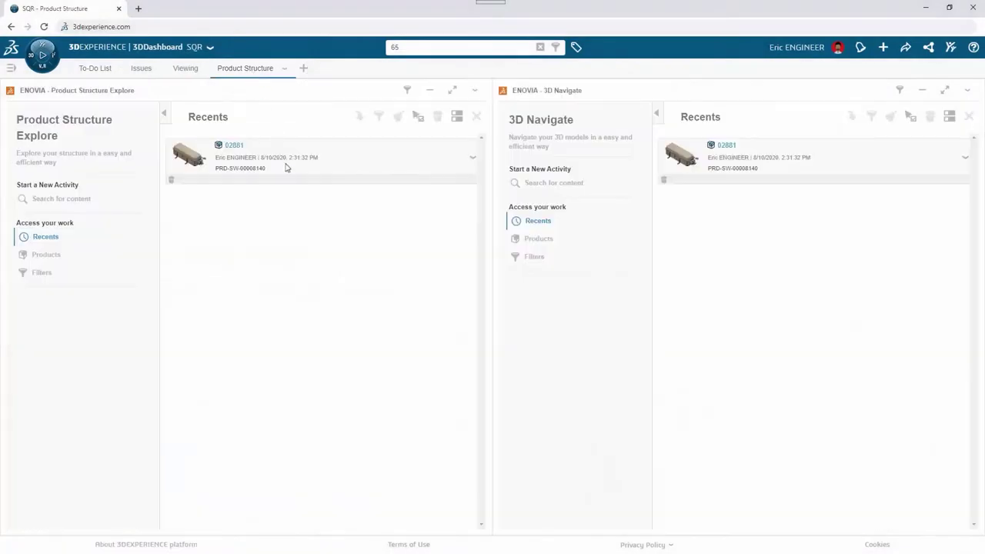
Step: Open the 02881 structure and locate 01365 using the recent 1365 search
{"action": "left_click", "coordinate": [286, 167]}
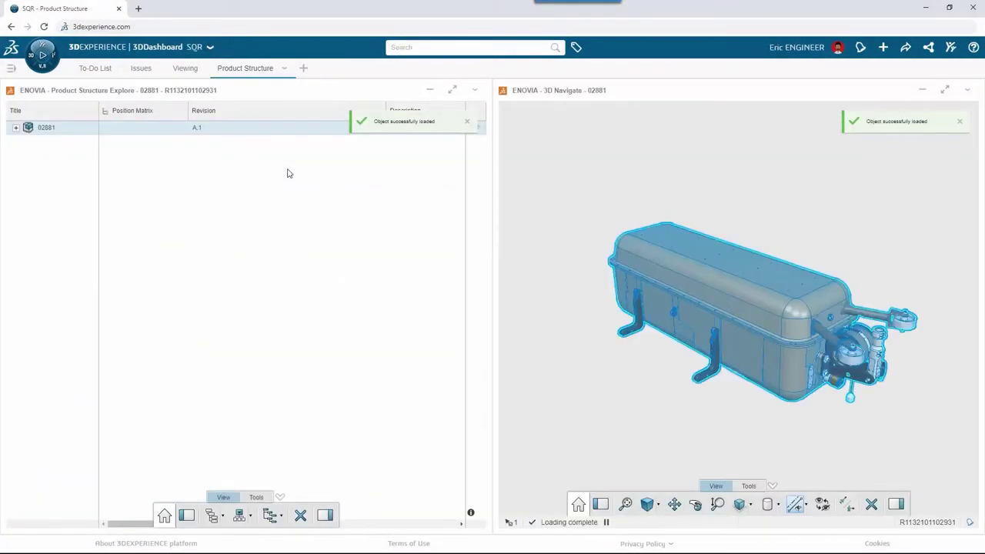
{"action": "right_click", "coordinate": [32, 131]}
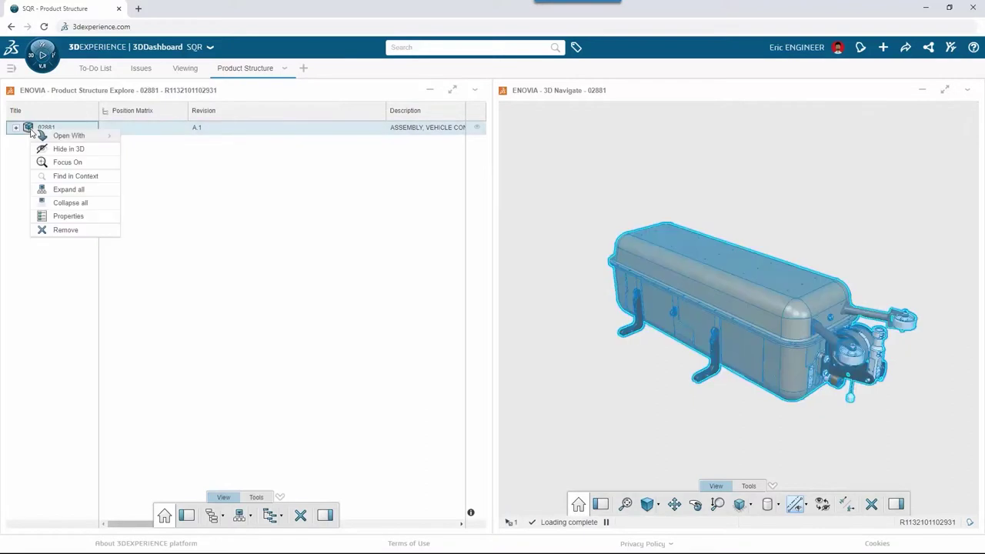
{"action": "left_click", "coordinate": [69, 175]}
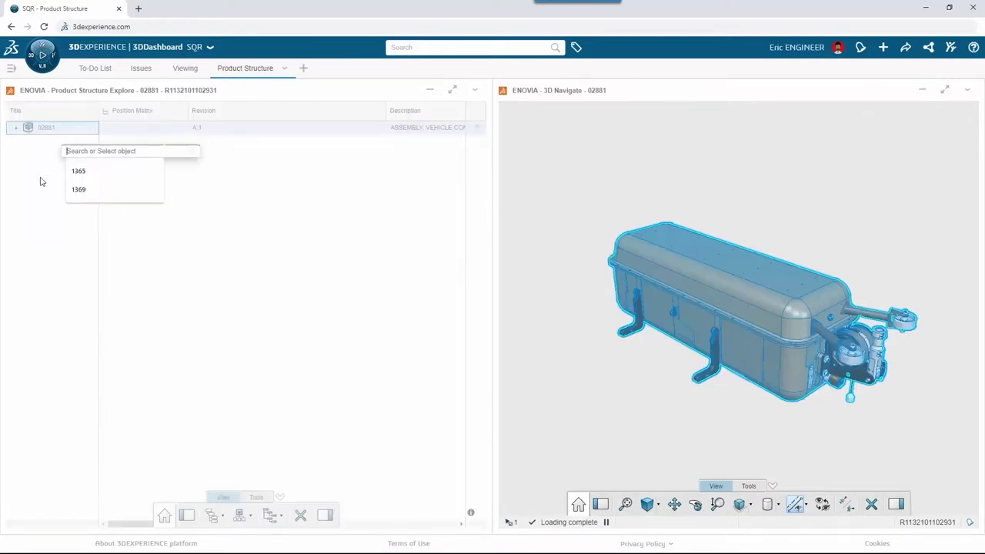
{"action": "left_click", "coordinate": [77, 177]}
{"action": "key", "text": "Return"}
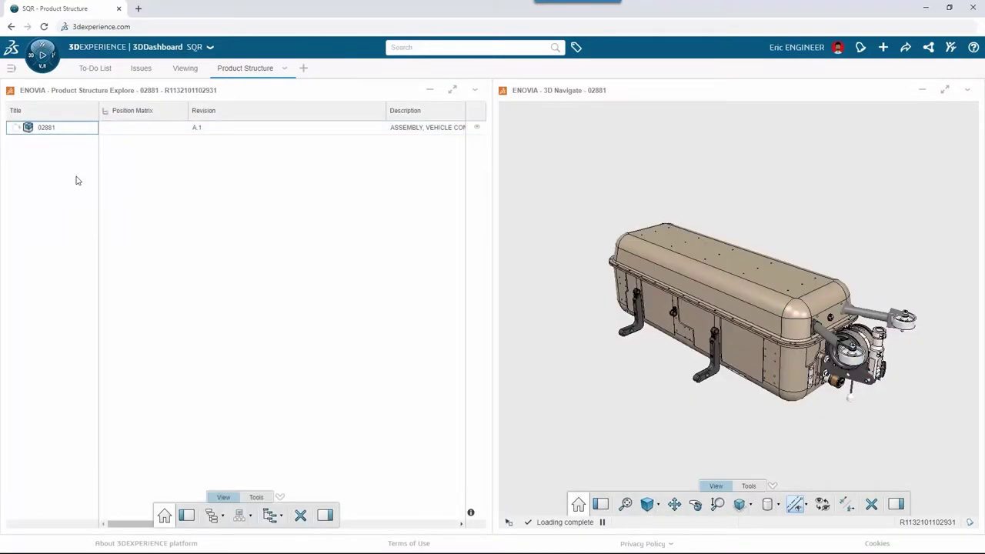
Step: Hide the Position Matrix column, fit the Revision column, and maximize the structure panel
{"action": "right_click", "coordinate": [160, 111]}
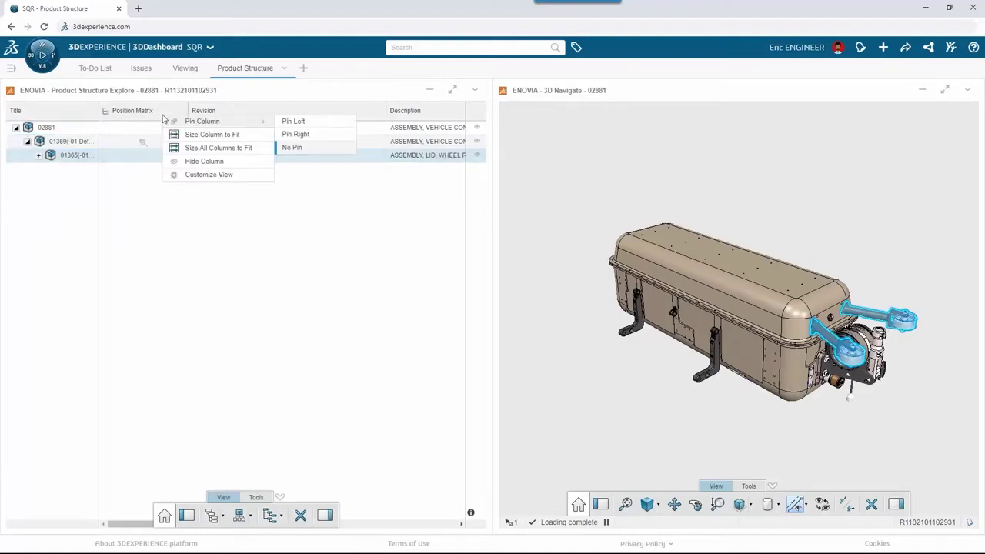
{"action": "left_click", "coordinate": [179, 161]}
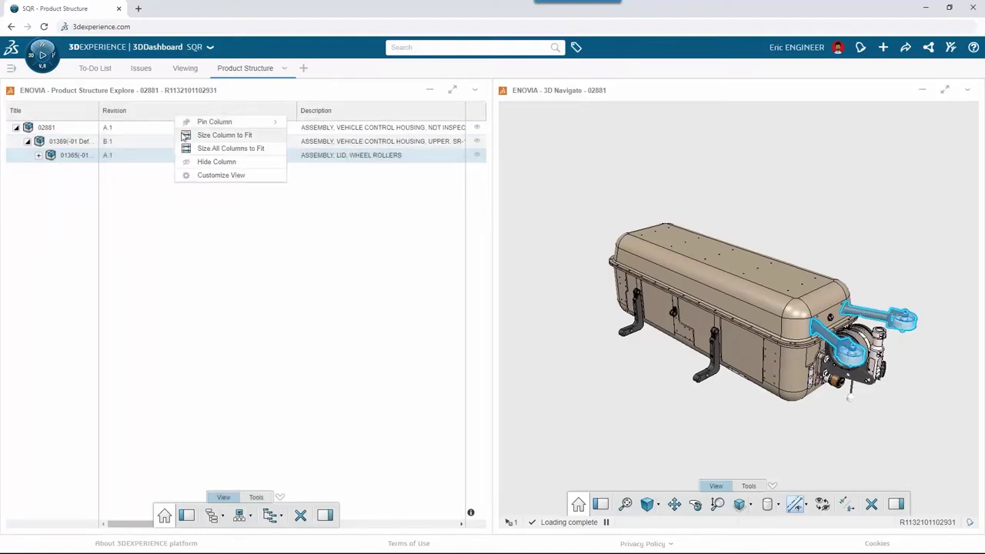
{"action": "left_click", "coordinate": [223, 134]}
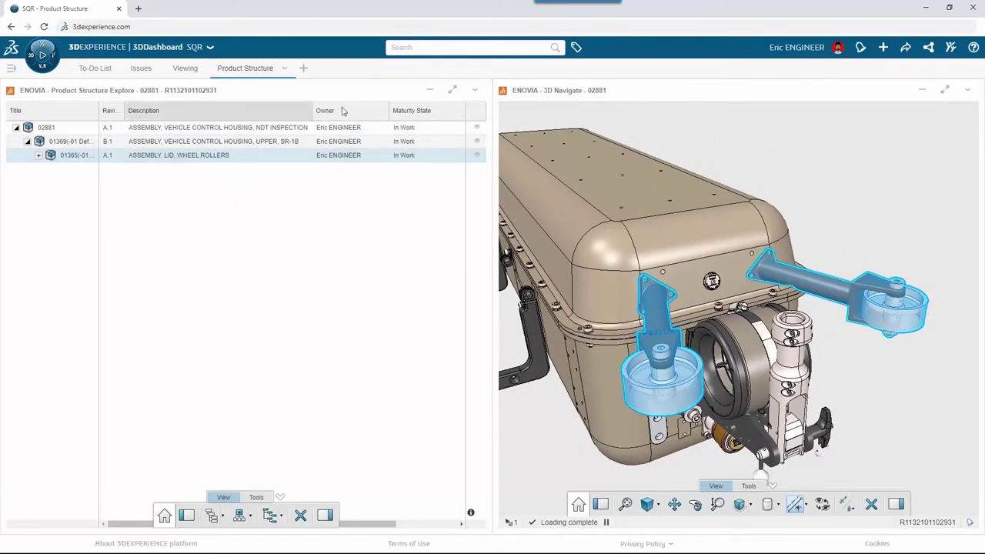
{"action": "left_click", "coordinate": [452, 90]}
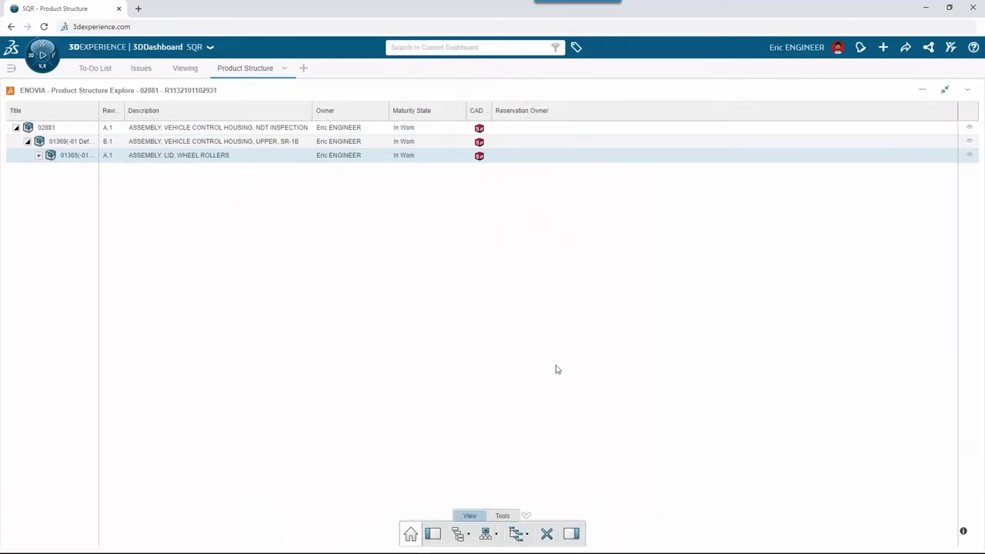
Step: Attach the existing 'Tools Required' document to the 01365 lid assembly
{"action": "left_click", "coordinate": [572, 534]}
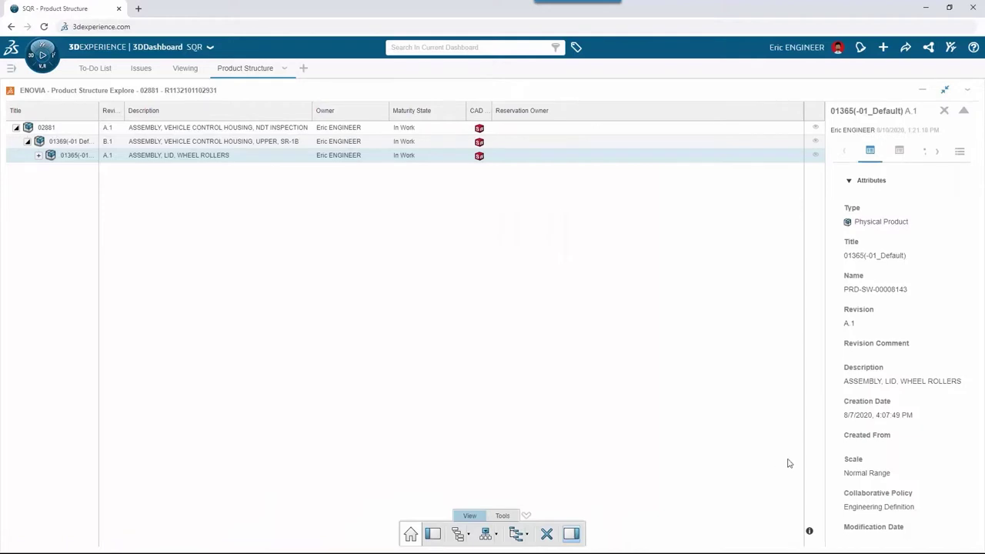
{"action": "left_click_drag", "start_coordinate": [824, 468], "coordinate": [620, 473]}
{"action": "left_click", "coordinate": [864, 175]}
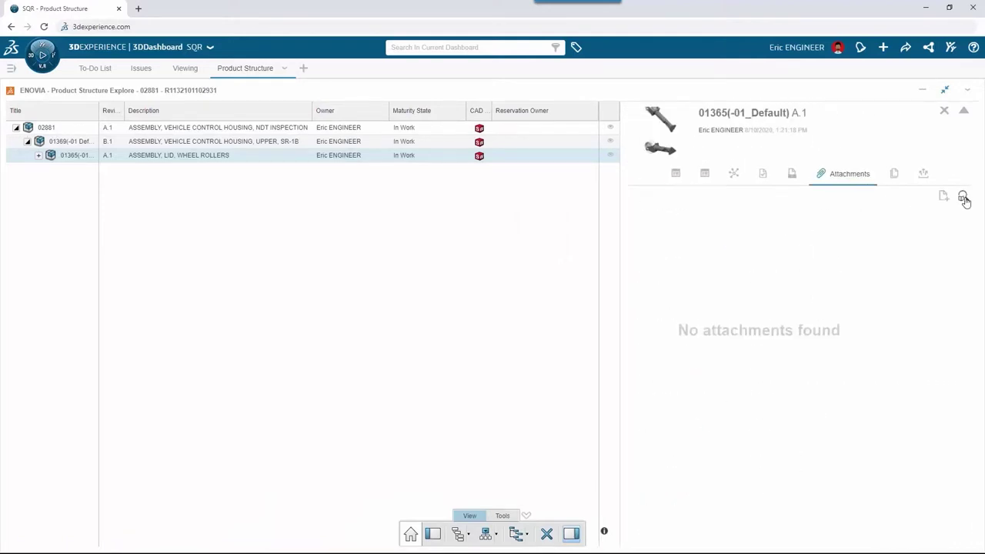
{"action": "left_click", "coordinate": [962, 197]}
{"action": "left_click", "coordinate": [461, 143]}
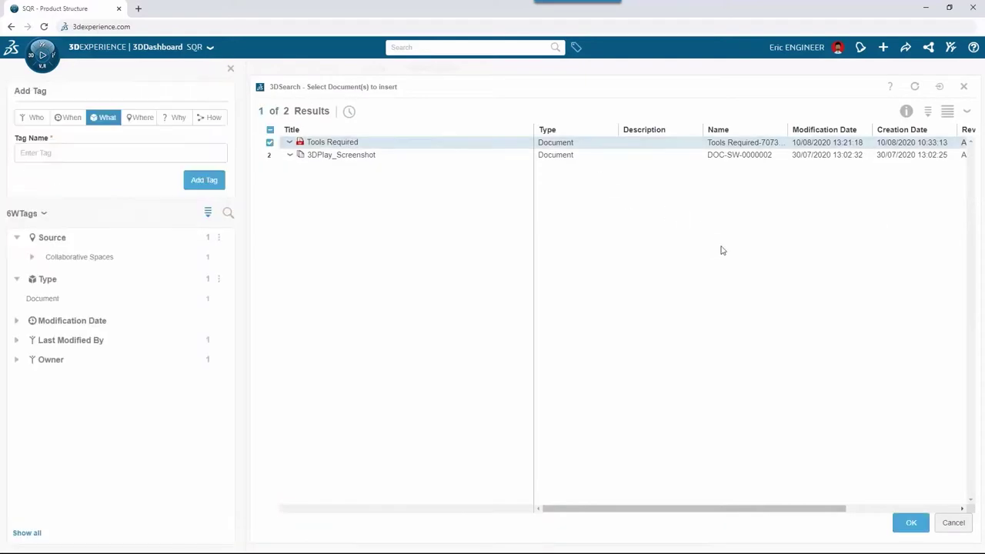
{"action": "left_click", "coordinate": [910, 522]}
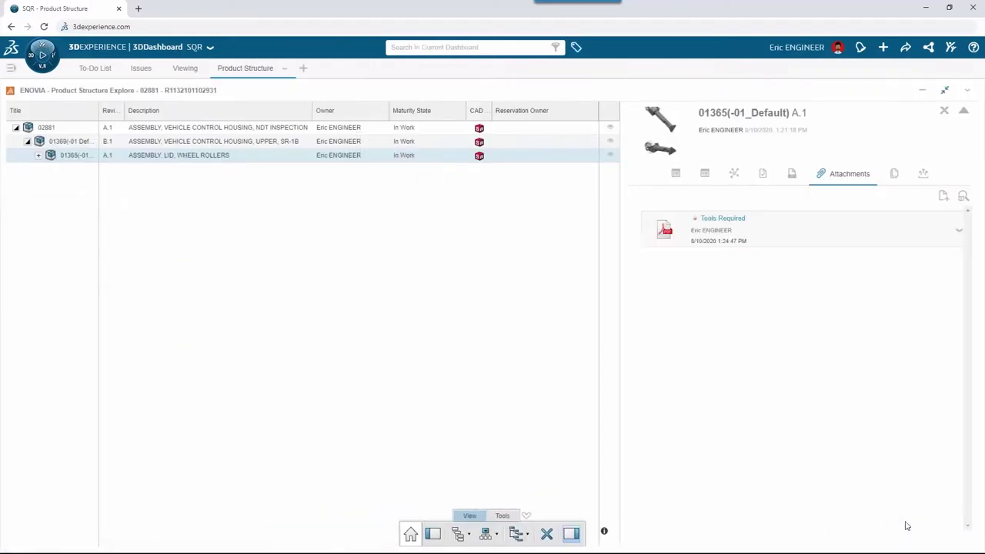
{"action": "left_click", "coordinate": [46, 127]}
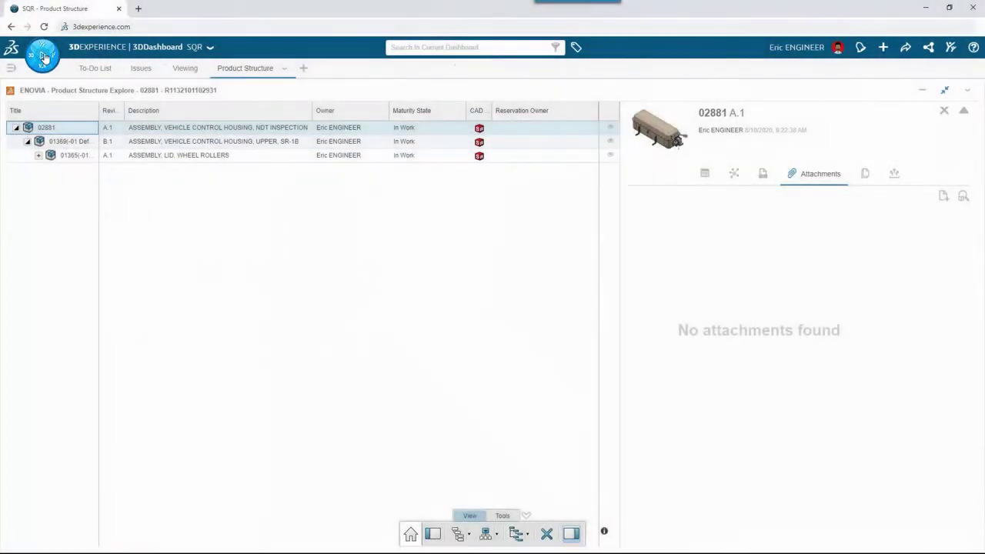
Step: Pin a 3DPlay view of 02881 to the SQR Viewing tab and save a PNG screenshot
{"action": "left_click", "coordinate": [43, 57]}
{"action": "left_click", "coordinate": [27, 204]}
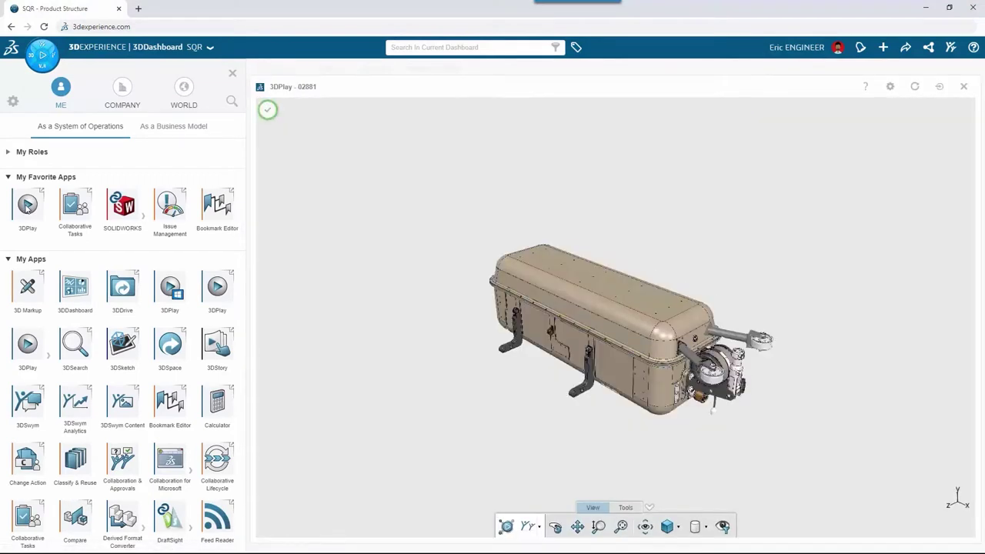
{"action": "left_click", "coordinate": [940, 87]}
{"action": "left_click", "coordinate": [623, 178]}
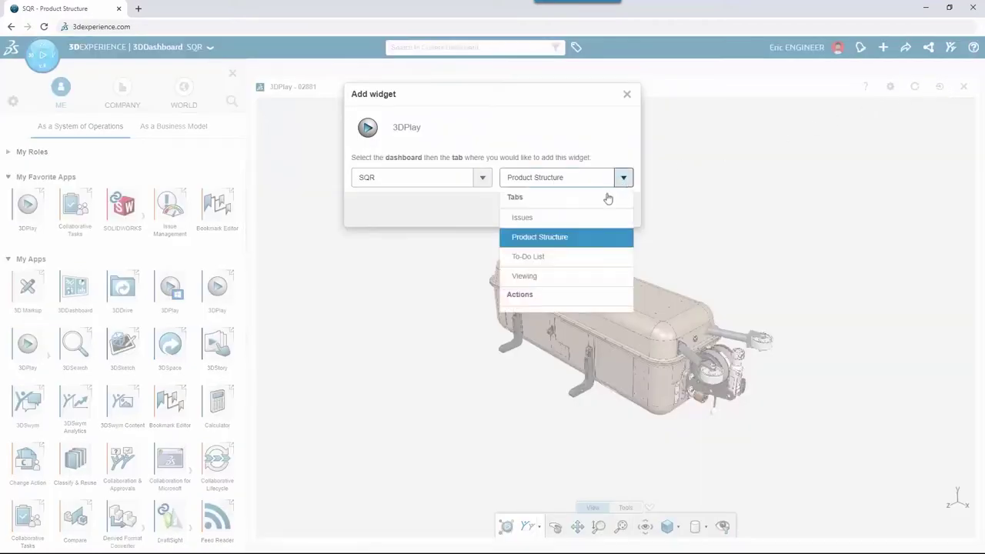
{"action": "left_click", "coordinate": [524, 276]}
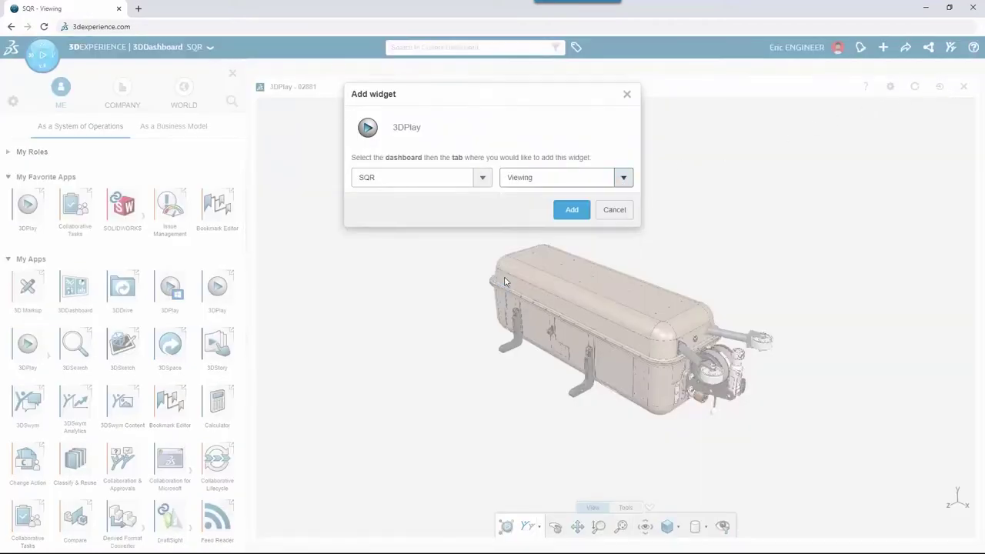
{"action": "left_click", "coordinate": [570, 209]}
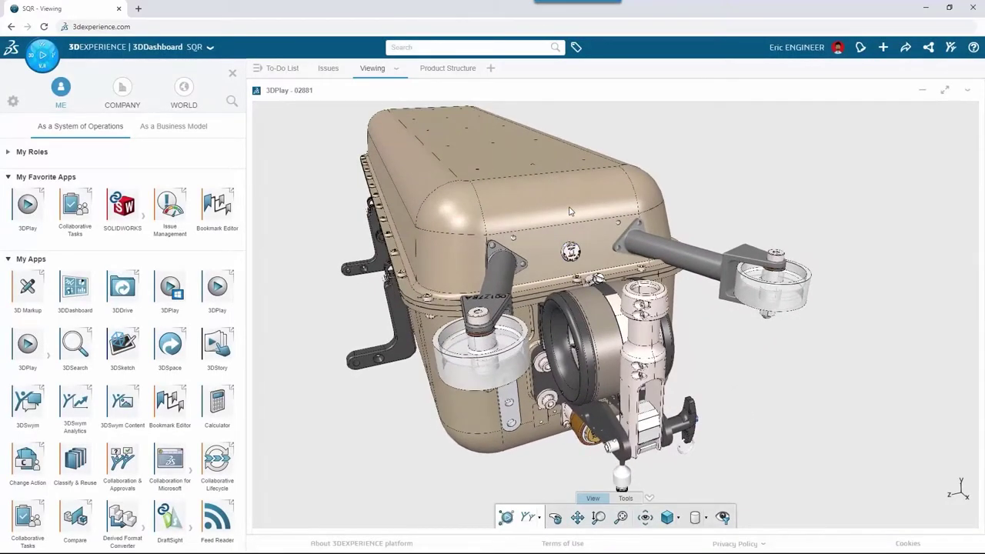
{"action": "left_click", "coordinate": [540, 517]}
{"action": "left_click", "coordinate": [530, 478]}
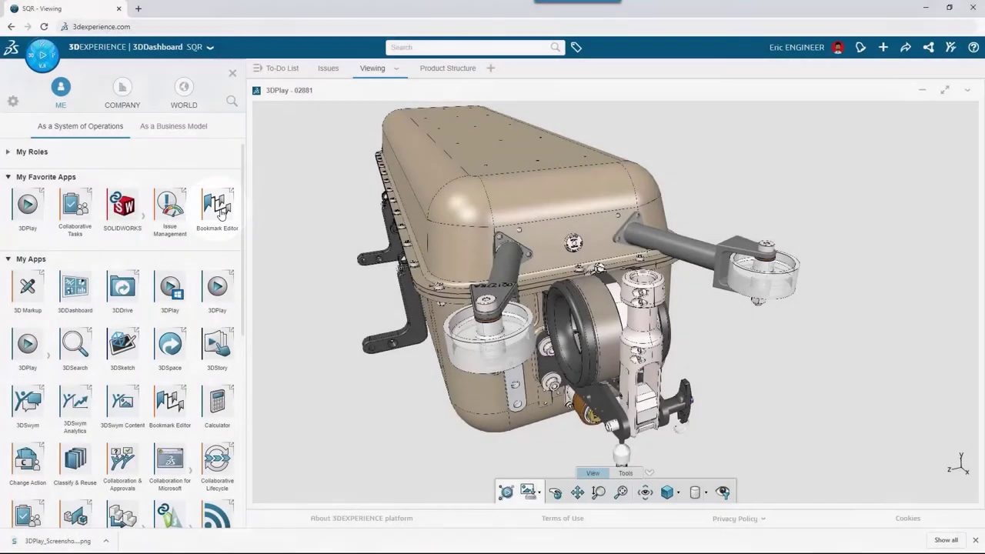
Step: Place Bookmark Editor beside 3DPlay and open its Designs bookmark listing the two 02881 entries
{"action": "mouse_move", "coordinate": [221, 214]}
{"action": "left_mouse_down"}
{"action": "mouse_move", "coordinate": [626, 237]}
{"action": "mouse_move", "coordinate": [804, 228]}
{"action": "left_mouse_up"}
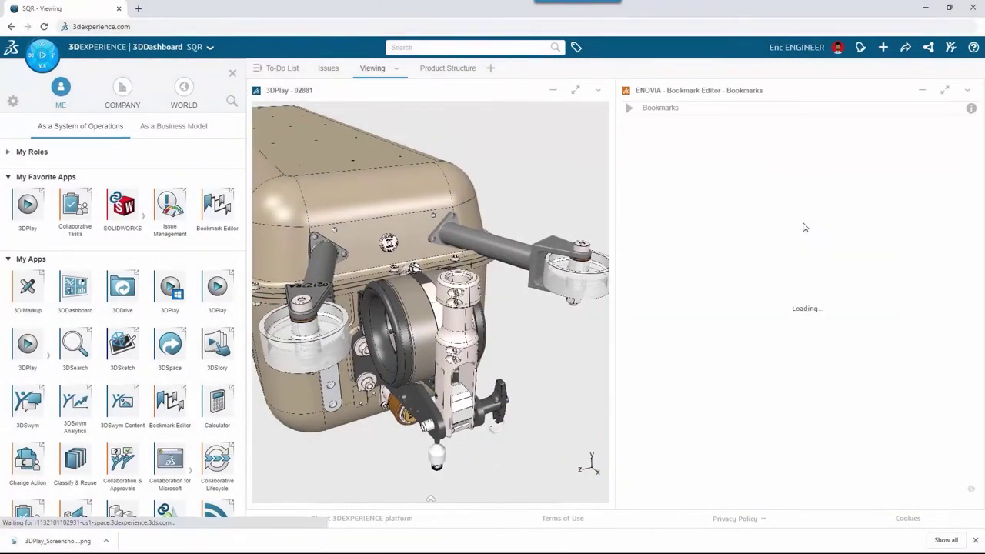
{"action": "double_click", "coordinate": [682, 149]}
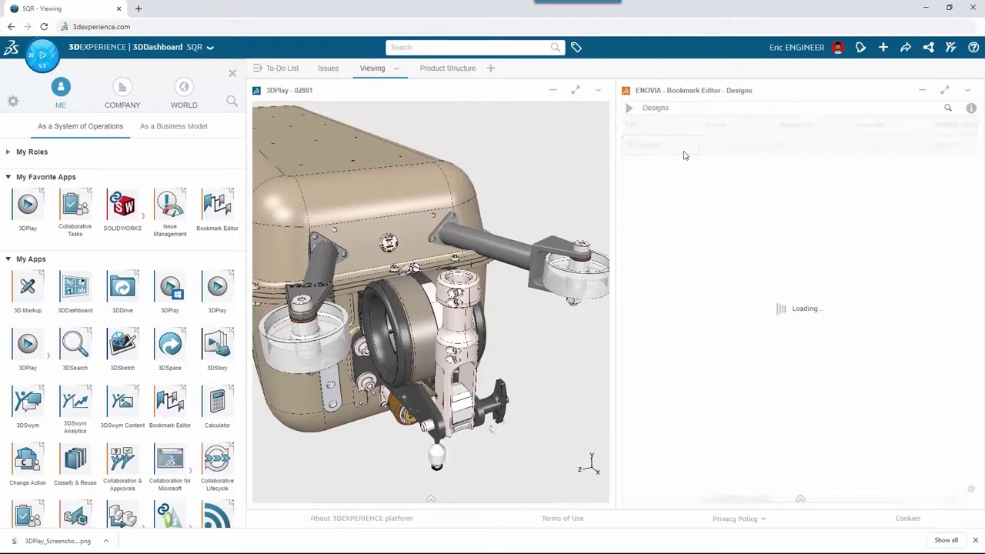
{"action": "left_click", "coordinate": [233, 74]}
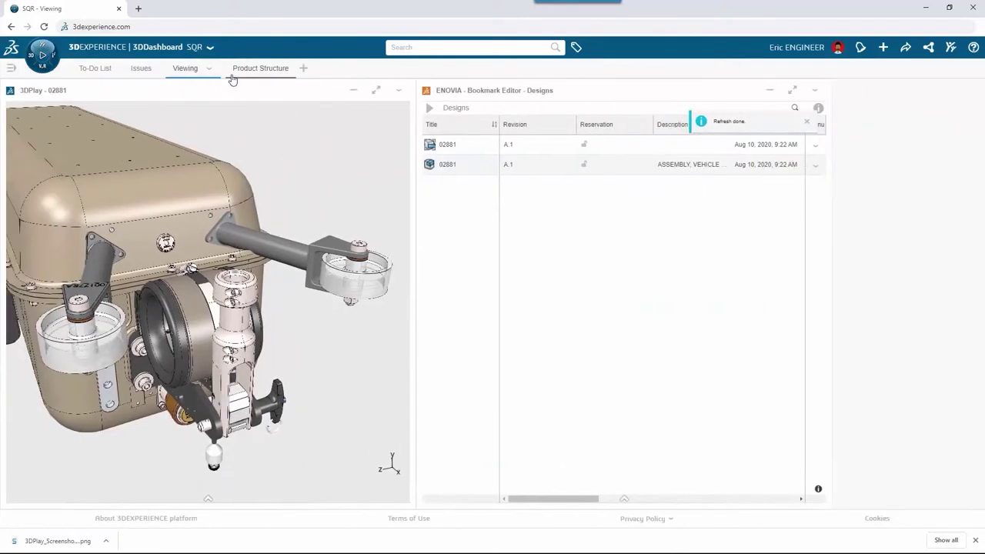
{"action": "left_click", "coordinate": [208, 69]}
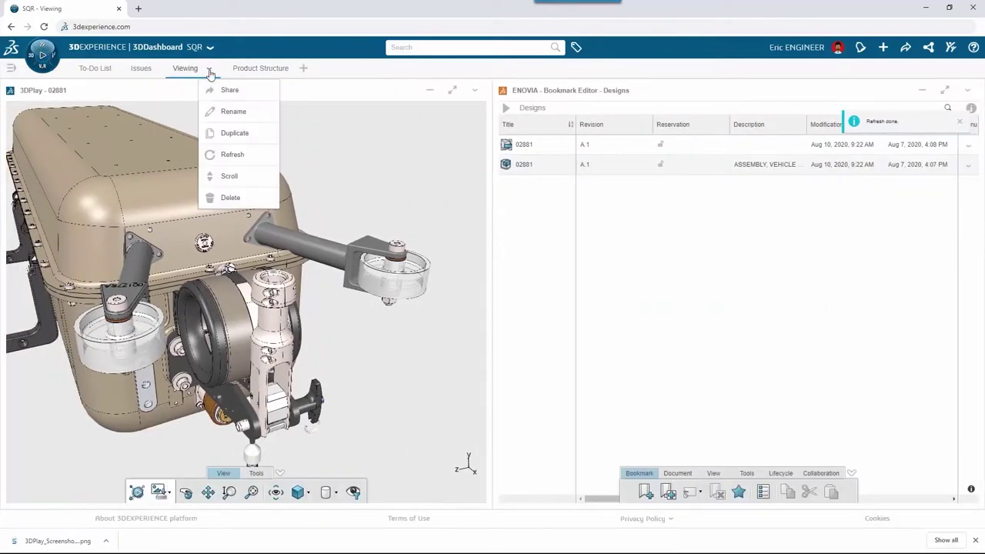
Step: Share the Viewing tab by public link with anyone and copy the link
{"action": "left_click", "coordinate": [209, 91]}
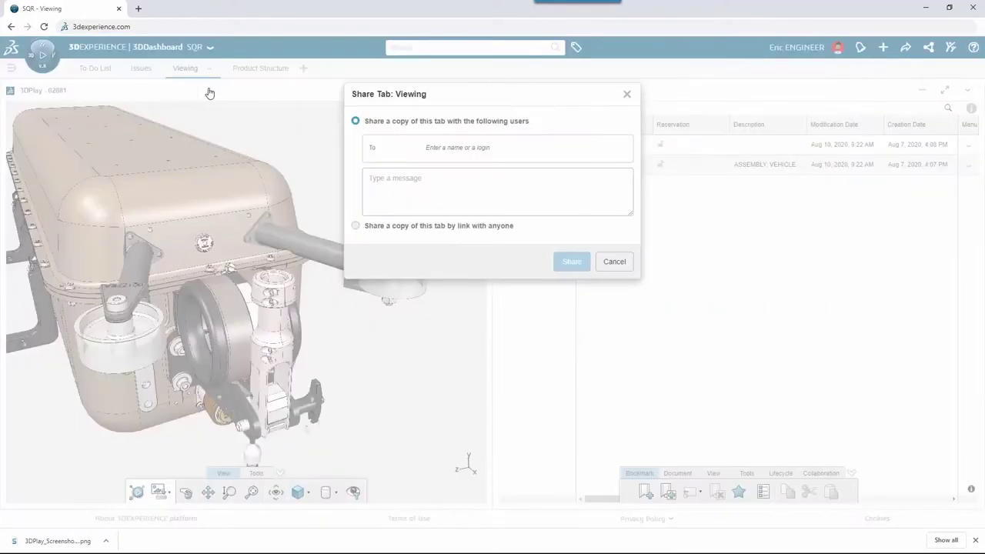
{"action": "left_click", "coordinate": [355, 226]}
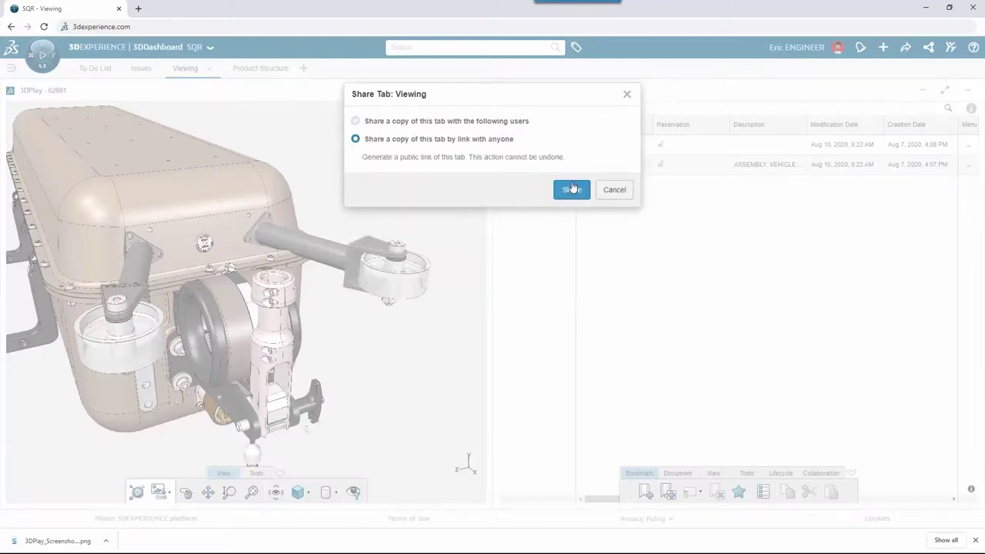
{"action": "left_click", "coordinate": [572, 188]}
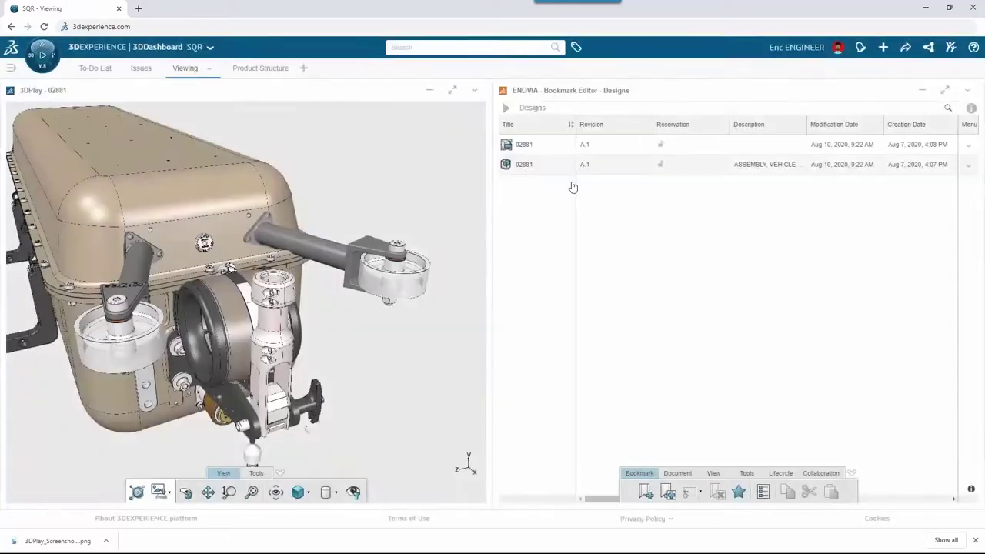
{"action": "left_click", "coordinate": [623, 139]}
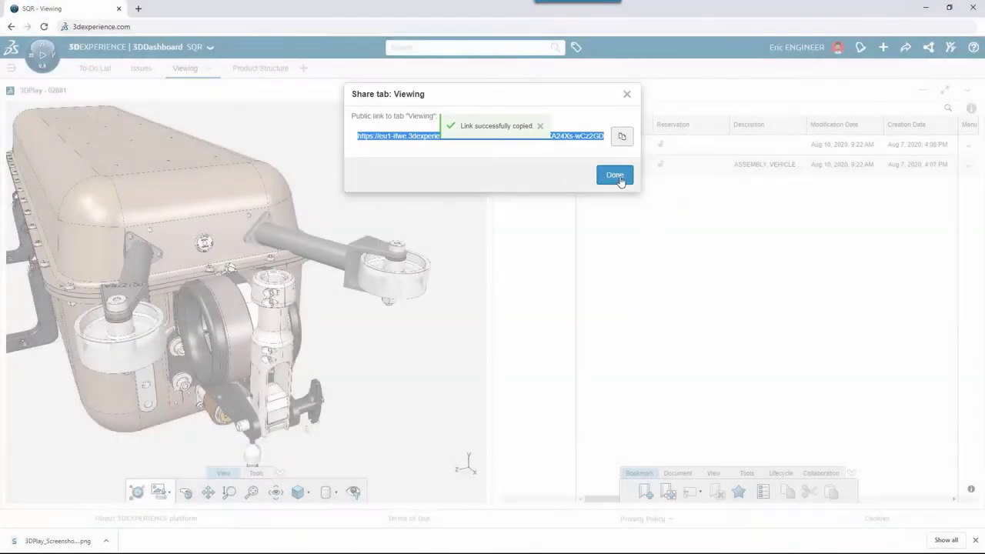
{"action": "left_click", "coordinate": [620, 176]}
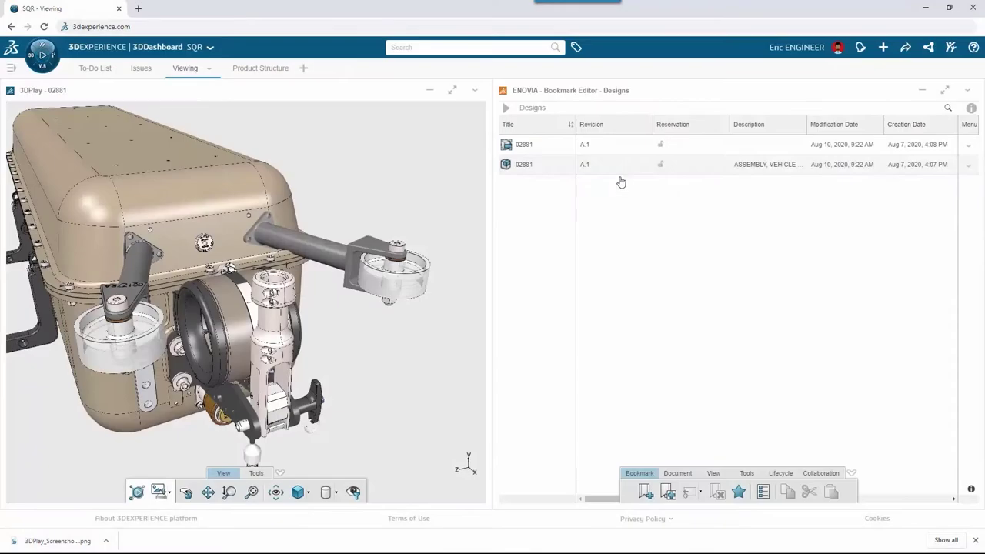
{"action": "left_click", "coordinate": [951, 49]}
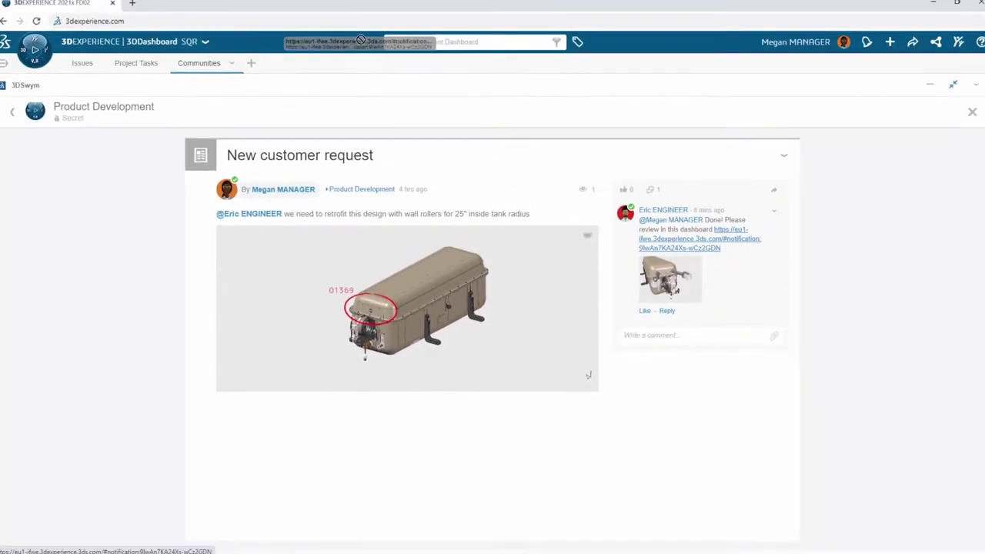
Step: Follow the shared dashboard link from the posted reply in the browser
{"action": "left_click_drag", "start_coordinate": [360, 39], "coordinate": [358, 29]}
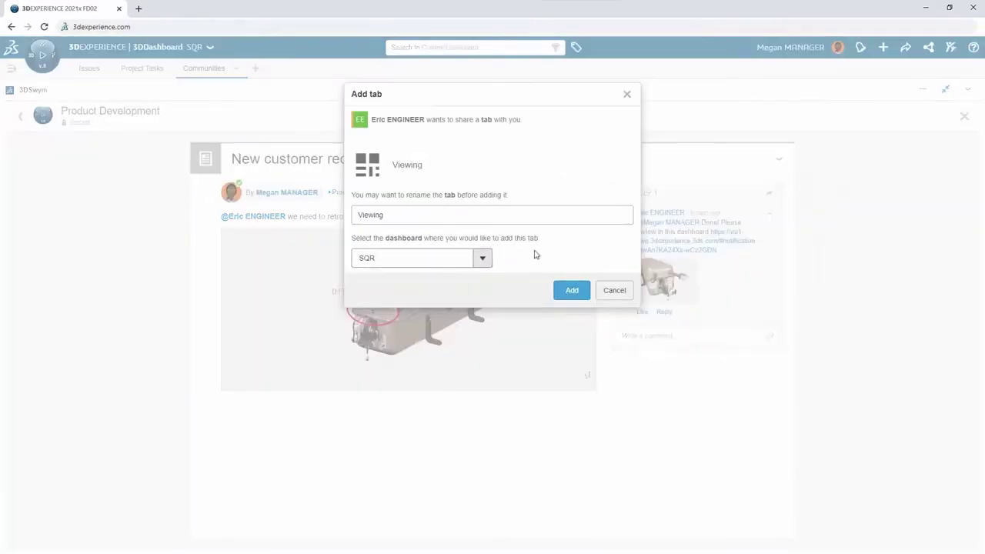
Step: Add the shared tab named Viewing to the SQR dashboard
{"action": "left_click", "coordinate": [568, 290]}
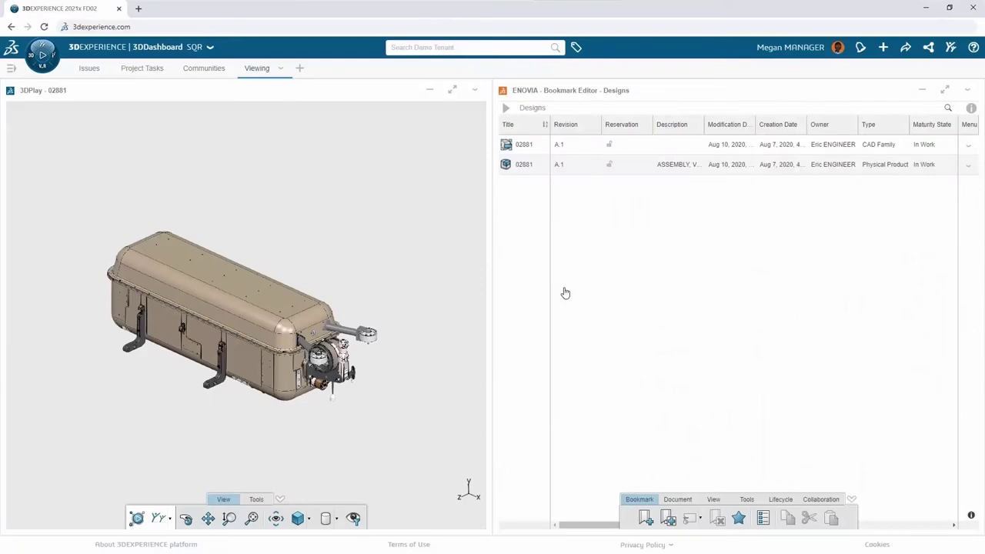
{"action": "left_click", "coordinate": [453, 90]}
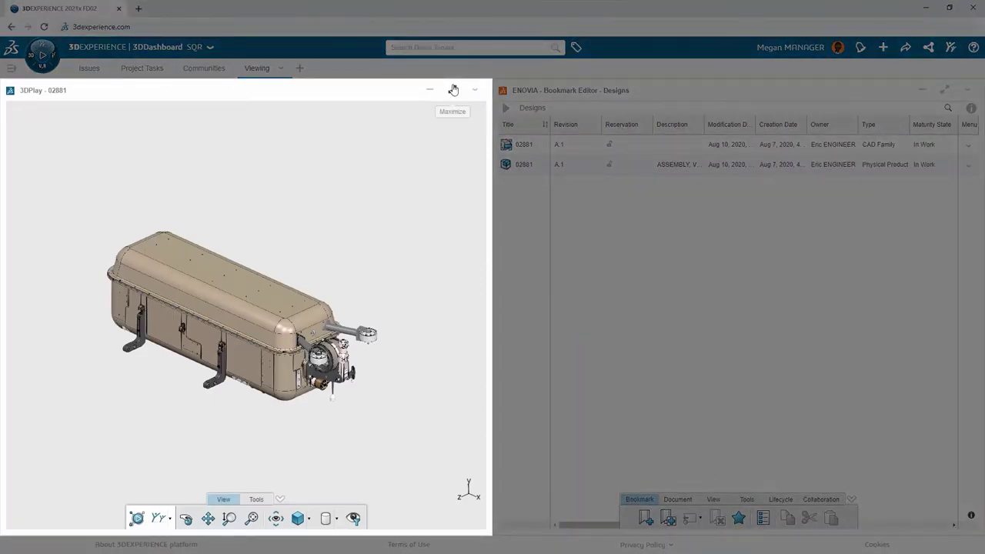
Step: Enlarge 3DPlay to fill the dashboard, then explode and reassemble the 02881 model
{"action": "left_click", "coordinate": [453, 90]}
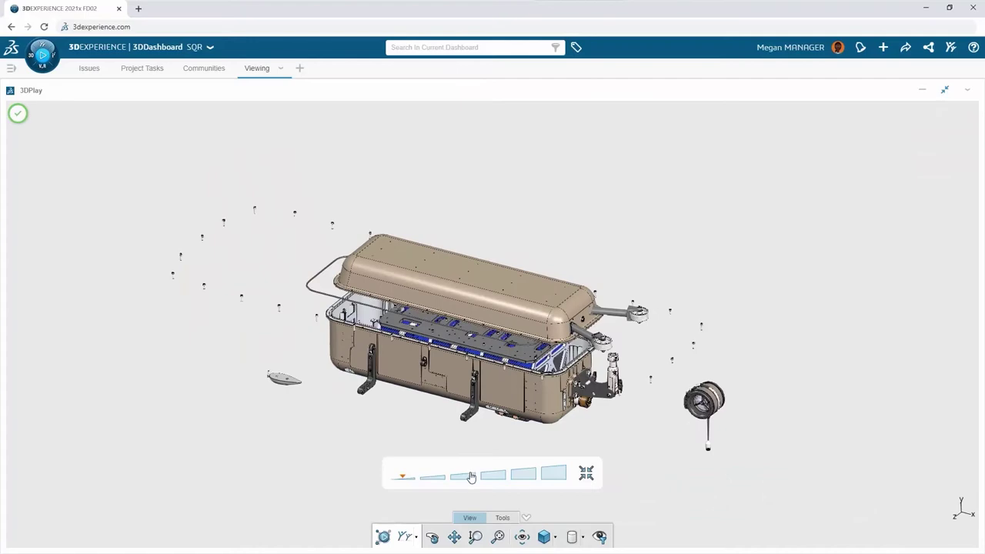
{"action": "left_click", "coordinate": [496, 475]}
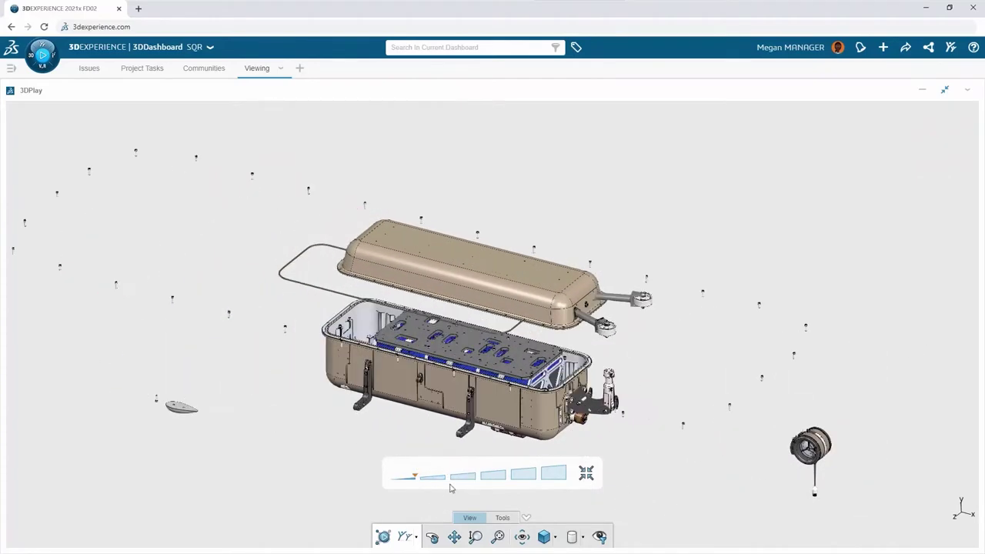
{"action": "left_click", "coordinate": [502, 517]}
Step: Show a zoomed-in top view of the model with the measuring and review tools ready
{"action": "left_click", "coordinate": [481, 536]}
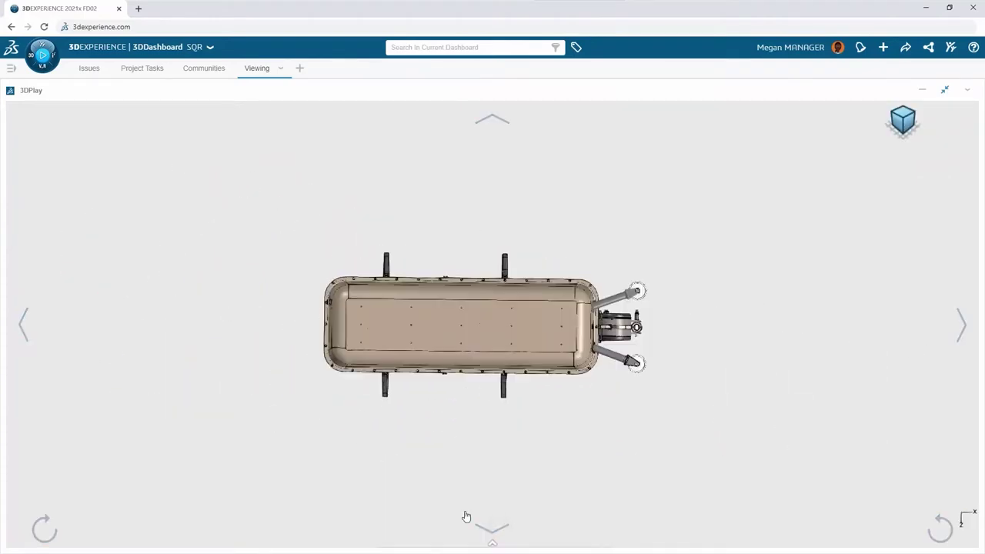
{"action": "left_click", "coordinate": [475, 536]}
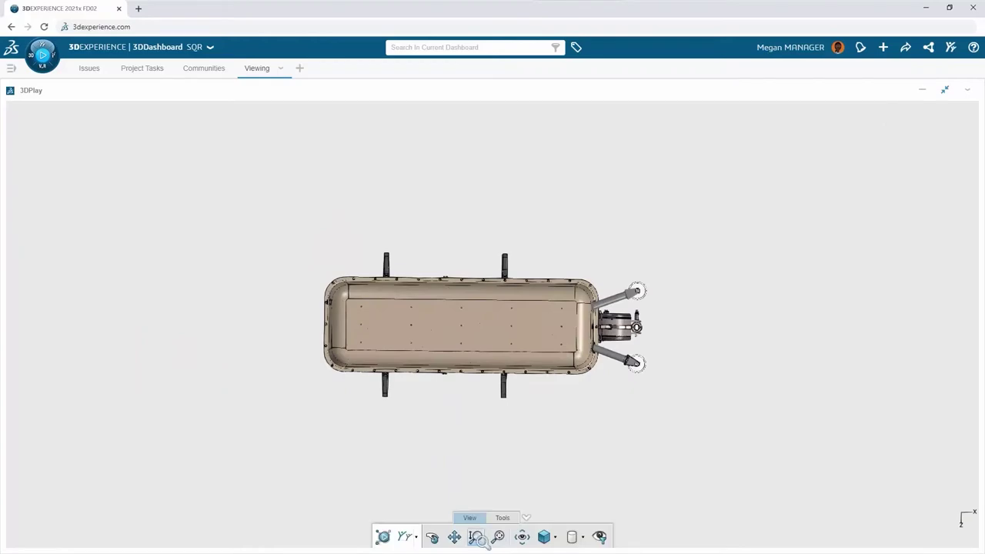
{"action": "left_click_drag", "start_coordinate": [508, 422], "coordinate": [505, 304]}
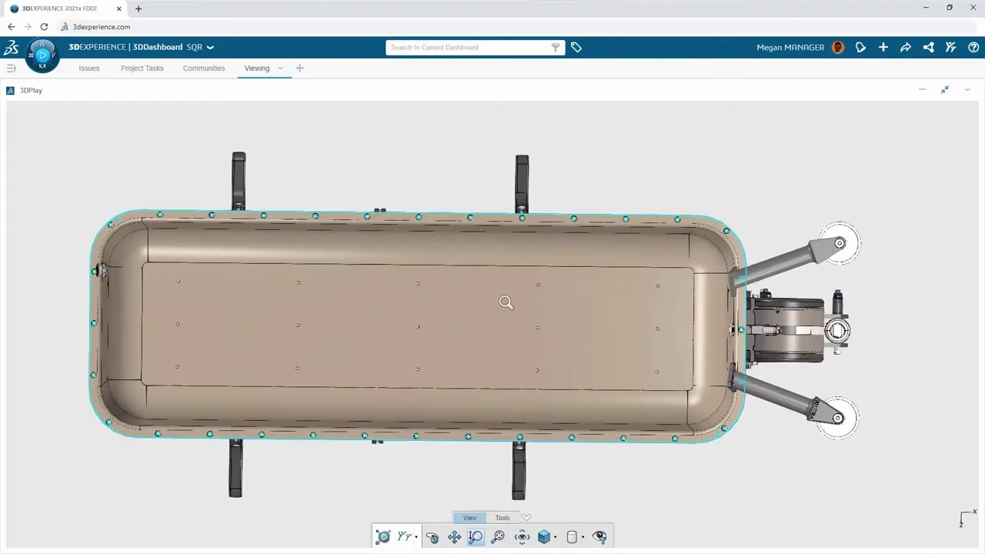
{"action": "left_click", "coordinate": [502, 517]}
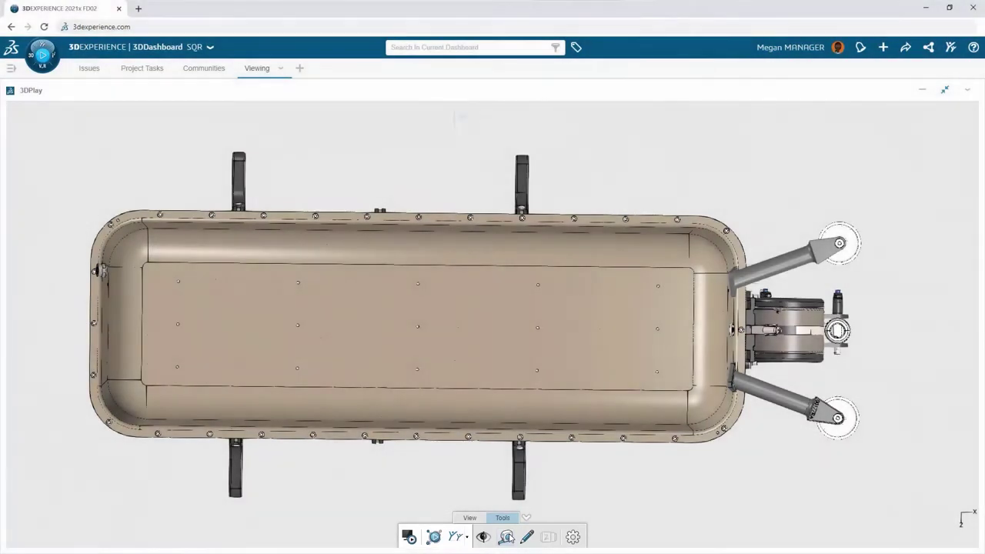
Step: Measure the minimum distance from the plate centre to the right roller arm end
{"action": "left_click", "coordinate": [507, 536]}
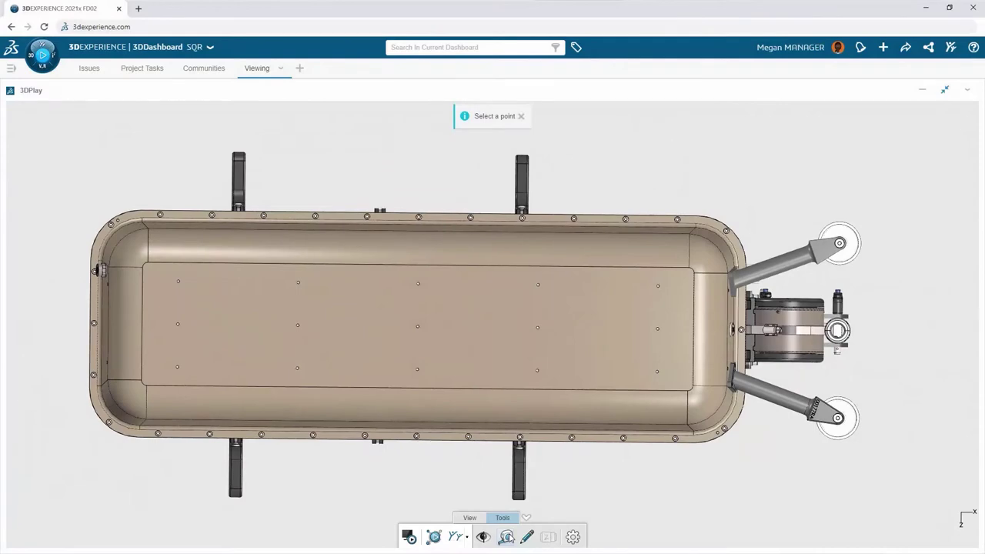
{"action": "left_click", "coordinate": [416, 327]}
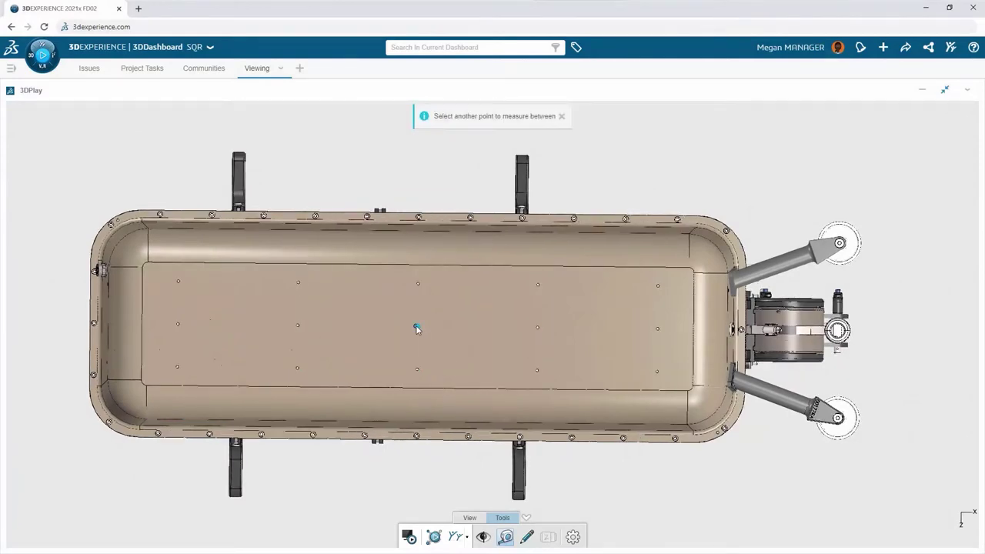
{"action": "left_click", "coordinate": [837, 245]}
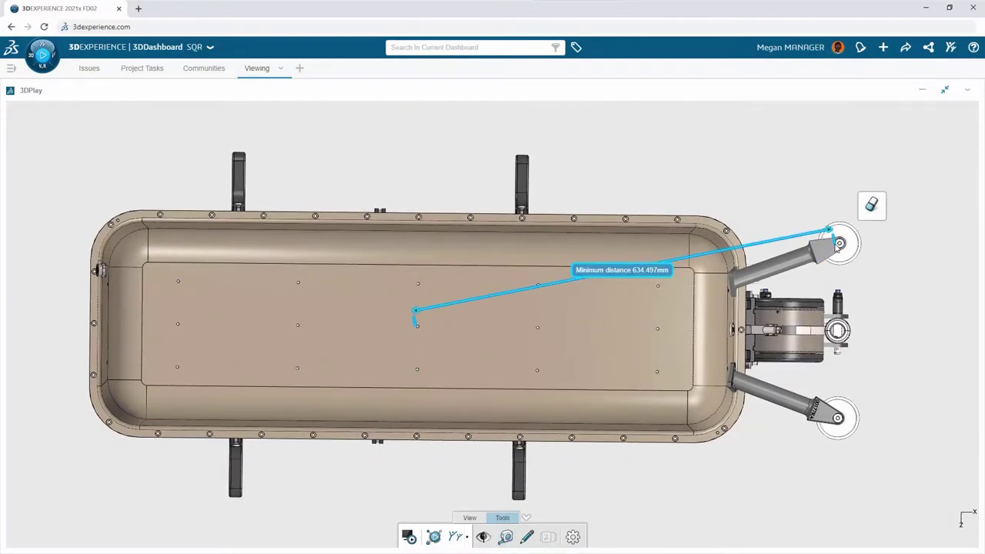
Step: Switch the viewer's length unit to inches so the distance reads 24.98in
{"action": "left_click", "coordinate": [573, 537]}
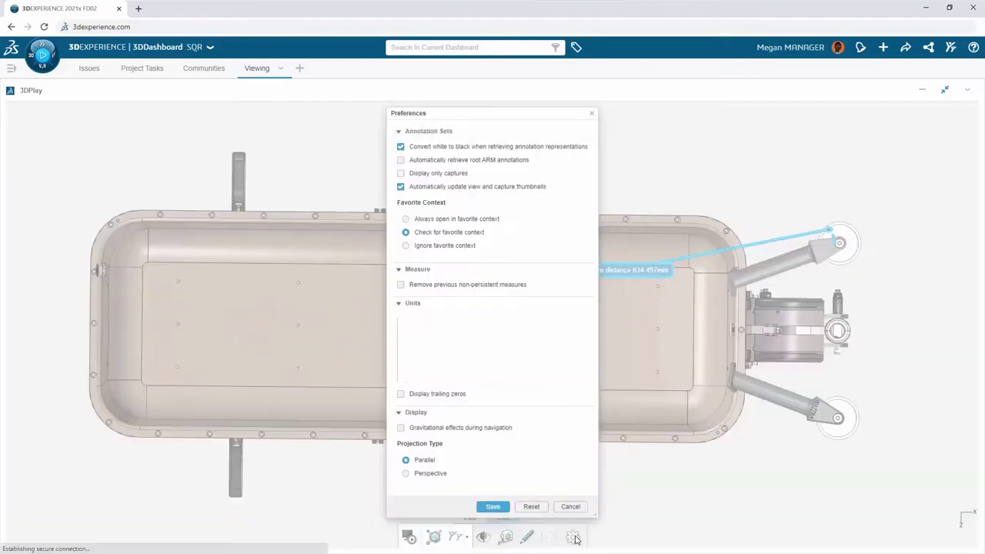
{"action": "left_click", "coordinate": [469, 335]}
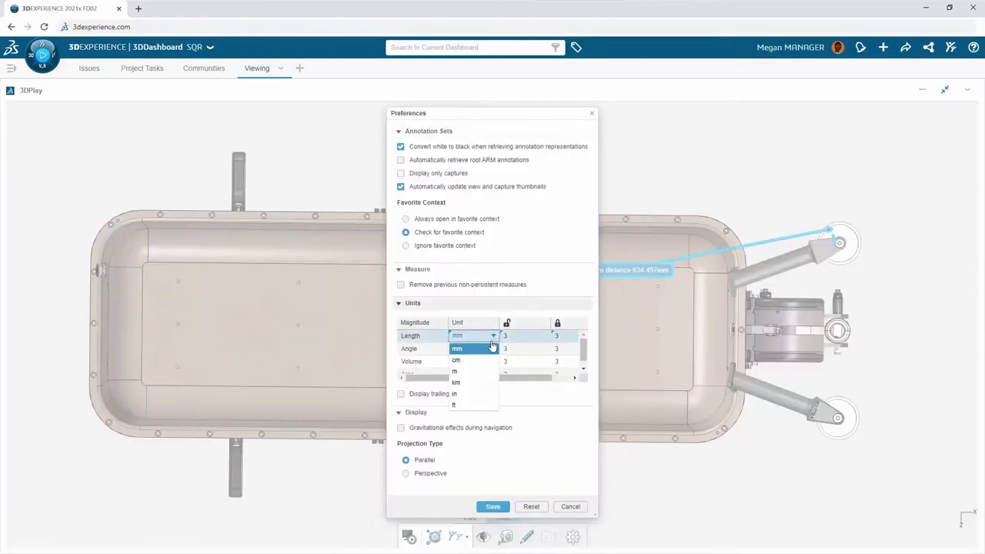
{"action": "left_click", "coordinate": [459, 394]}
{"action": "left_click", "coordinate": [491, 505]}
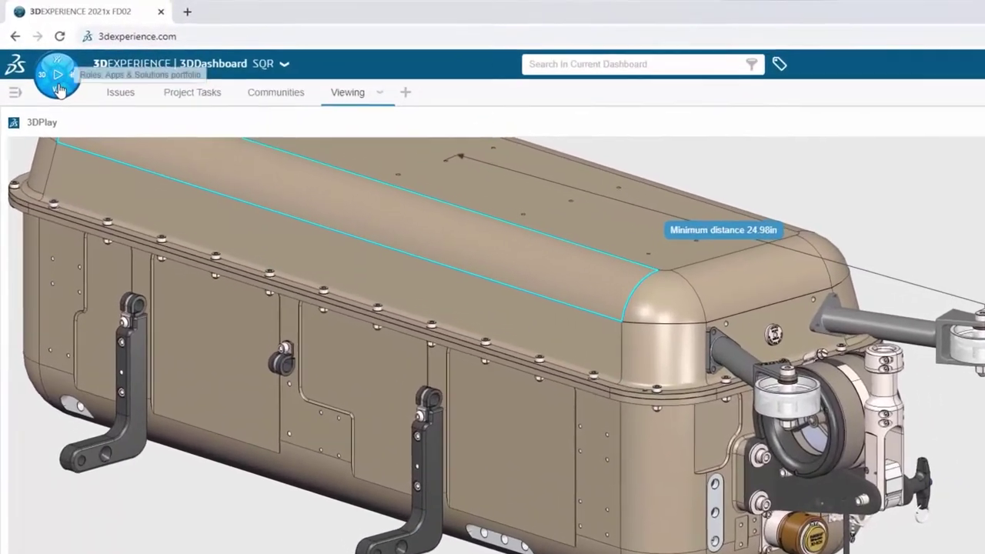
Step: Launch Issue 3D Review from an 'issue' app search and start a new issue on the model
{"action": "left_click", "coordinate": [59, 90]}
{"action": "left_click", "coordinate": [57, 189]}
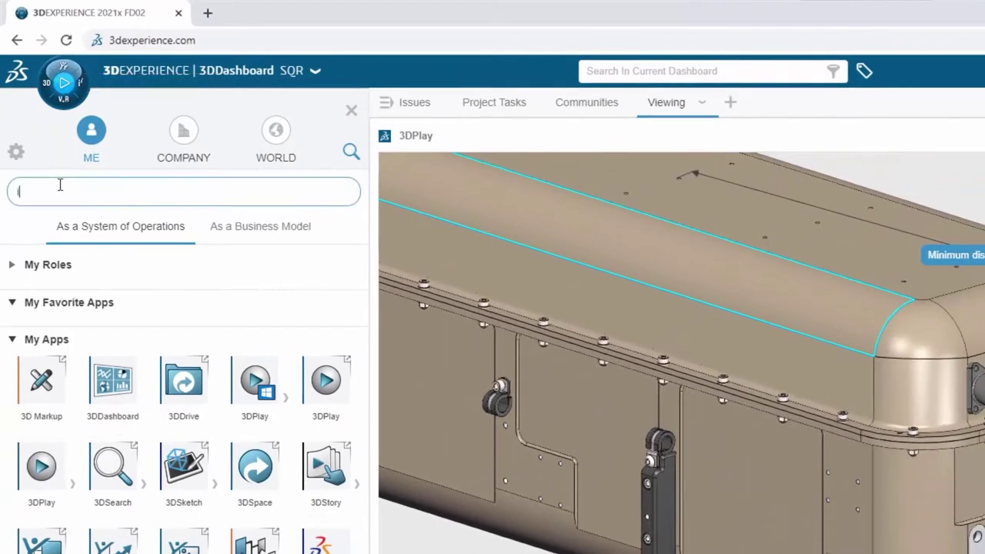
{"action": "type", "text": "issue"}
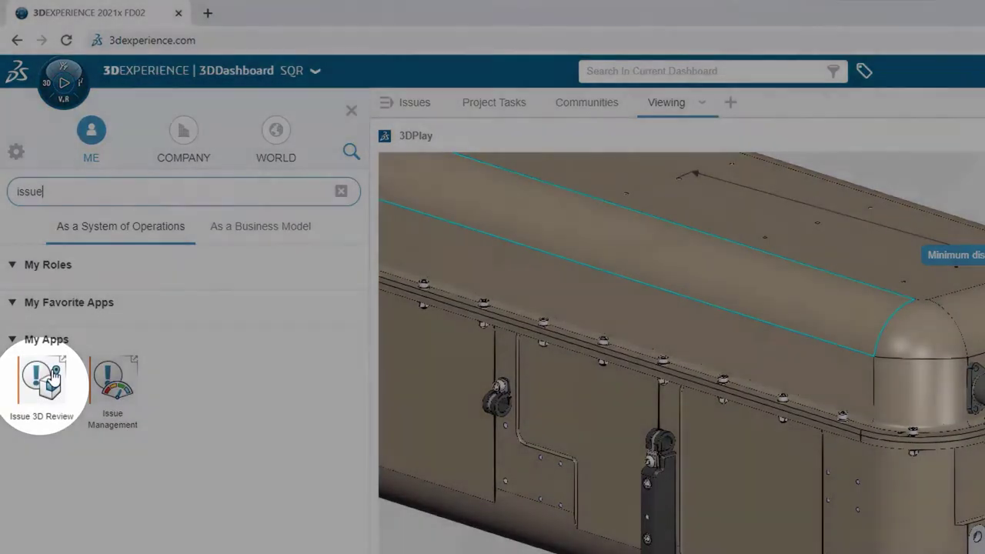
{"action": "left_click", "coordinate": [54, 377]}
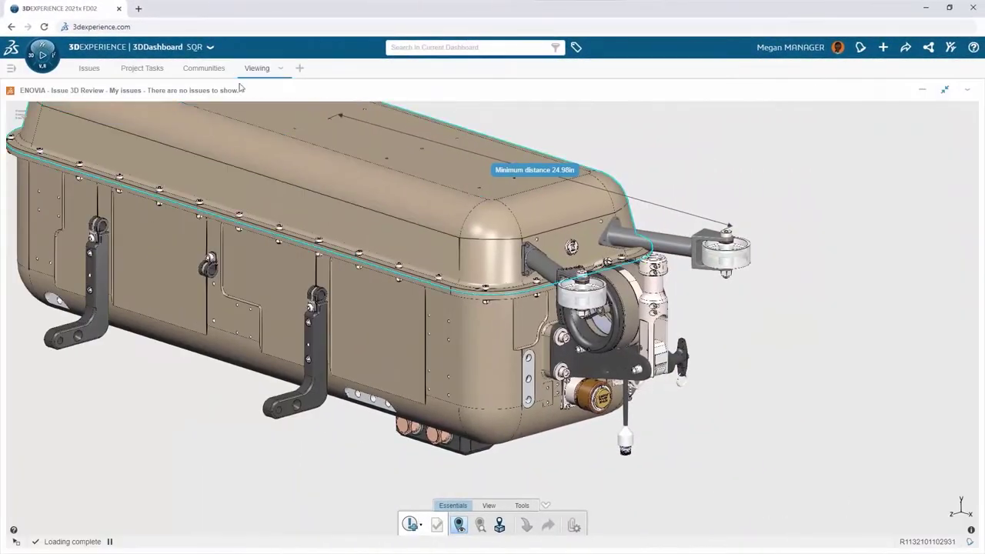
{"action": "left_click", "coordinate": [412, 524]}
Step: Enter title 'Torsion risk', description 'Possible twisting on wheel rollers.' and resolution 'Add washe'
{"action": "left_click", "coordinate": [408, 259]}
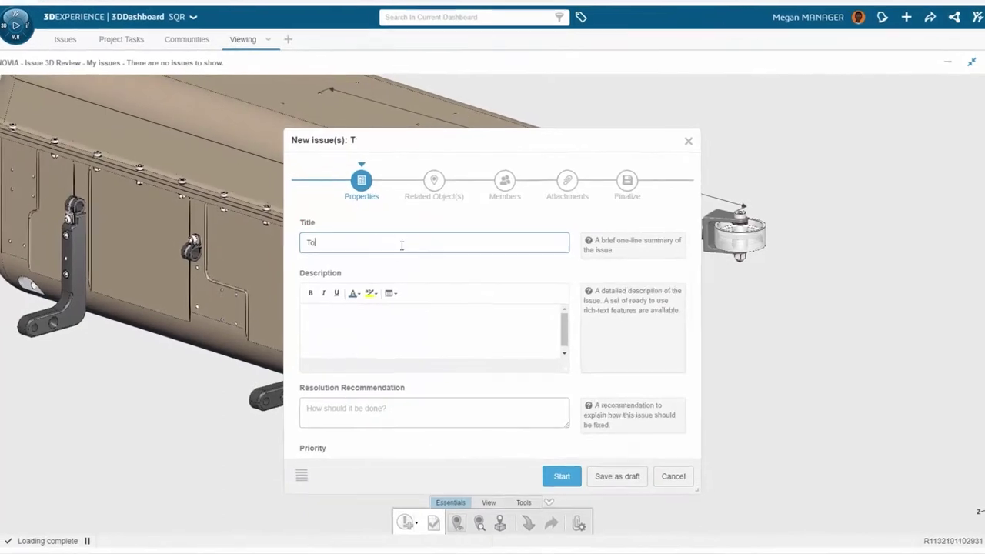
{"action": "type", "text": "Torsion risk"}
{"action": "left_click", "coordinate": [405, 327]}
{"action": "type", "text": "Possible twisting on wheel rollers."}
{"action": "left_click", "coordinate": [377, 367]}
{"action": "type", "text": "Add washe"}
Step: Report the issue against wheel roller part 01365 picked in 3D, then start it
{"action": "left_click", "coordinate": [423, 100]}
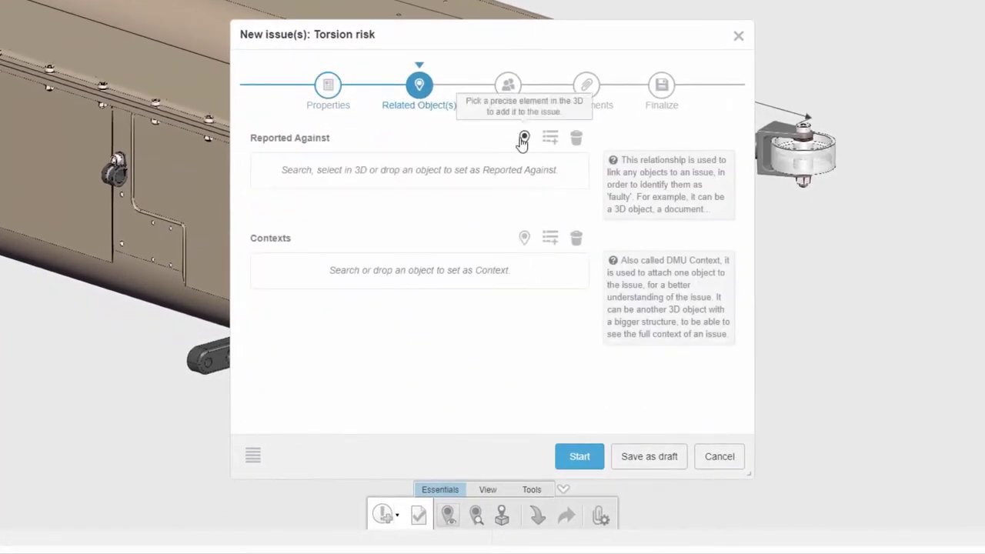
{"action": "left_click", "coordinate": [523, 137]}
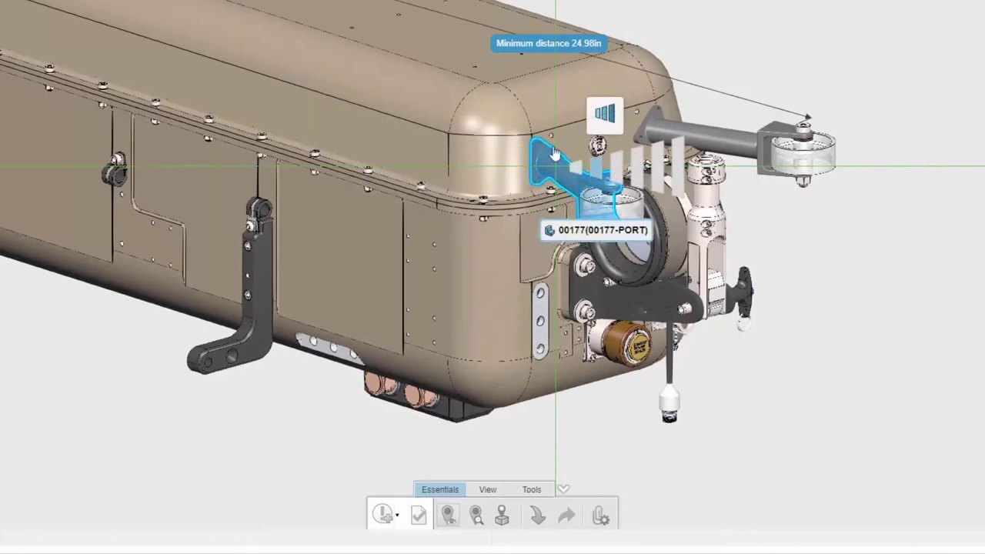
{"action": "left_click", "coordinate": [641, 176]}
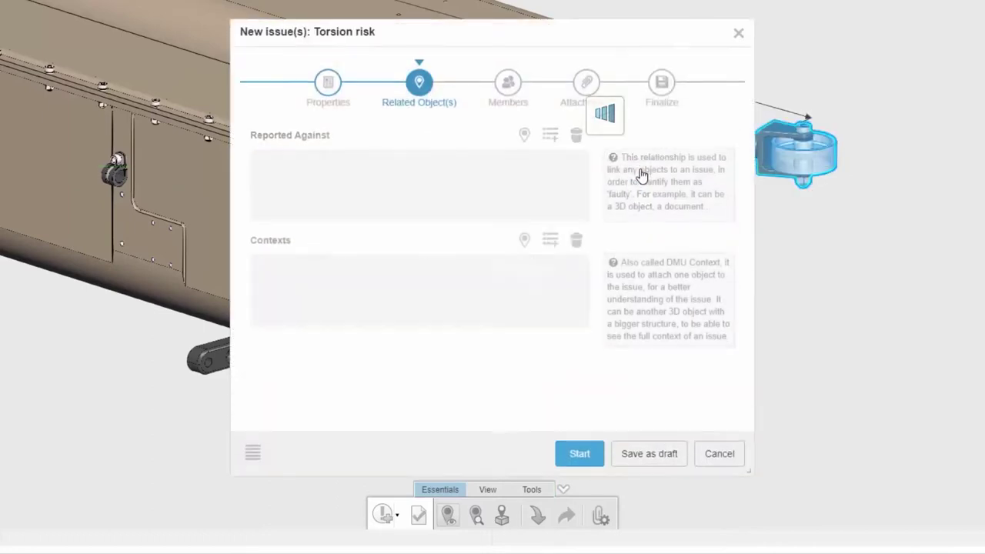
{"action": "left_click", "coordinate": [506, 89]}
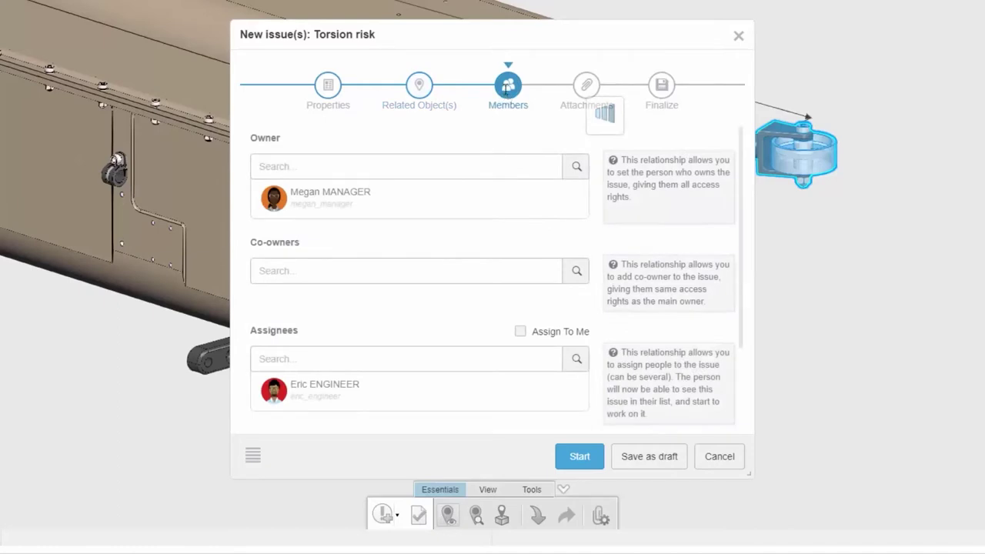
{"action": "left_click", "coordinate": [563, 460]}
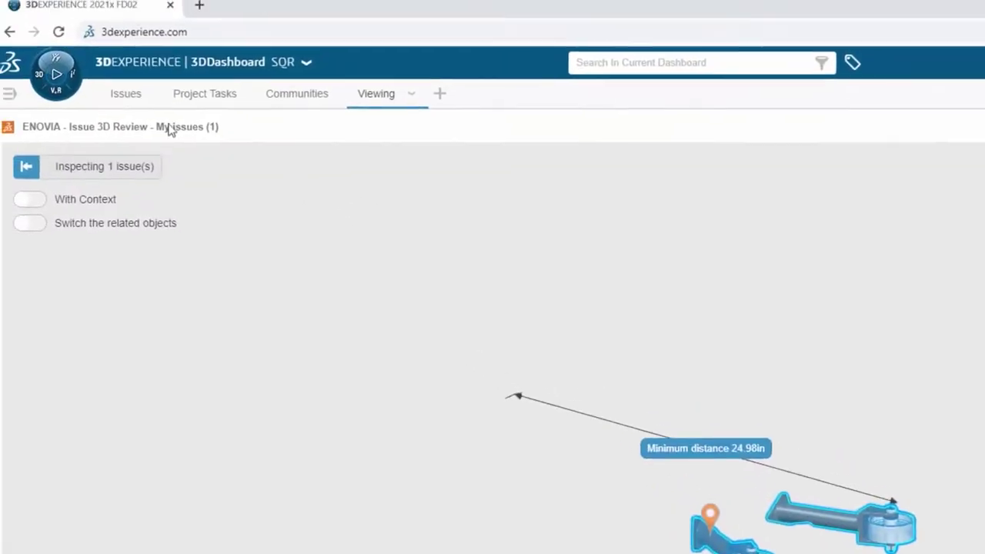
{"action": "left_click", "coordinate": [61, 85]}
Step: Open the 3D Markup app via a 'mark' search and create the Torsion risk markup
{"action": "left_click", "coordinate": [23, 191]}
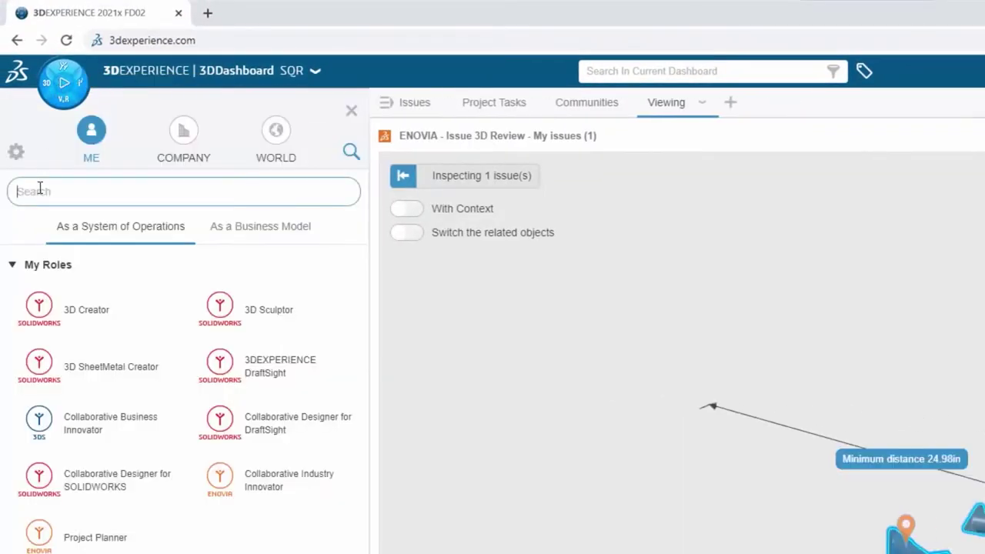
{"action": "type", "text": "mark"}
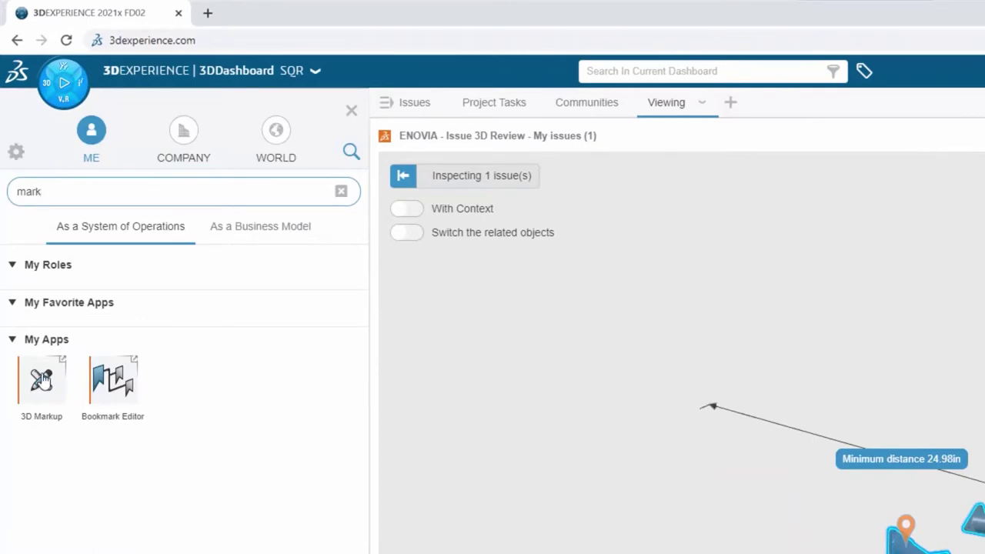
{"action": "left_click", "coordinate": [42, 380]}
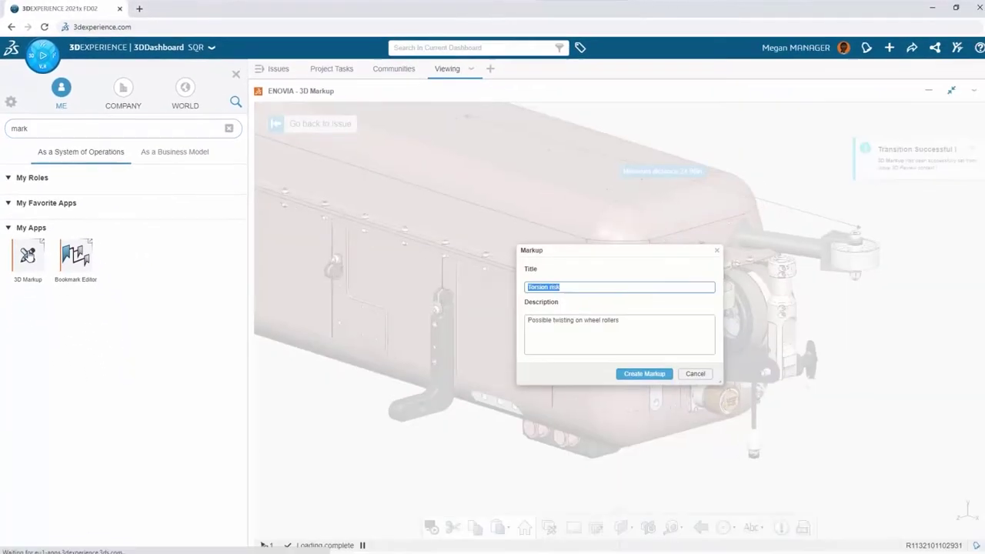
{"action": "left_click", "coordinate": [233, 75]}
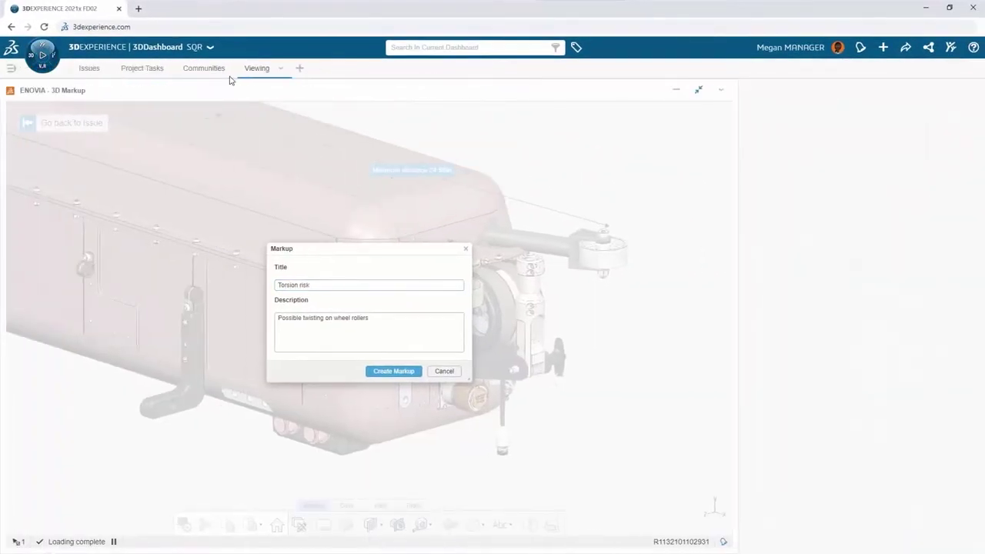
{"action": "left_click", "coordinate": [498, 370]}
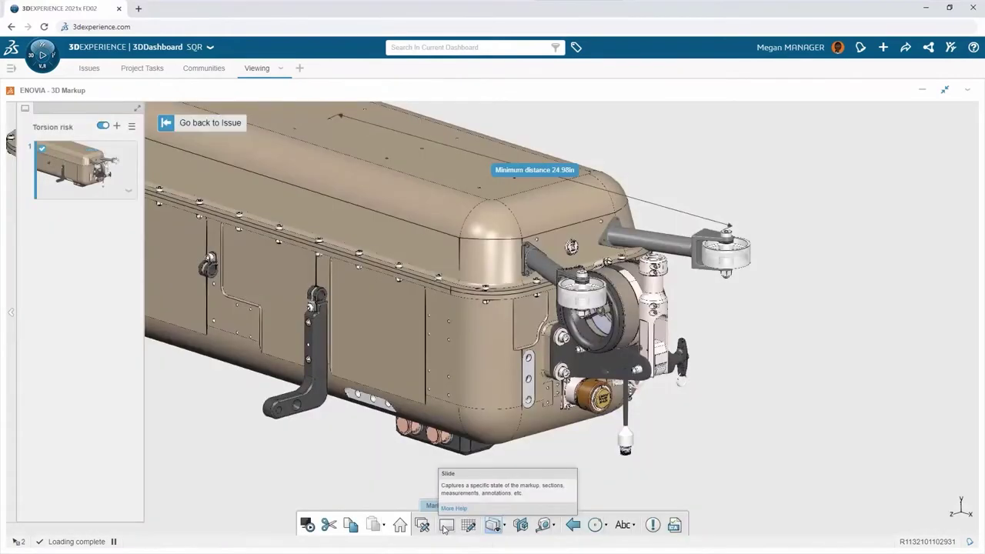
Step: From the top view, draw a red freehand line across both roller arms and the hub
{"action": "left_click", "coordinate": [502, 505]}
{"action": "left_click", "coordinate": [551, 525]}
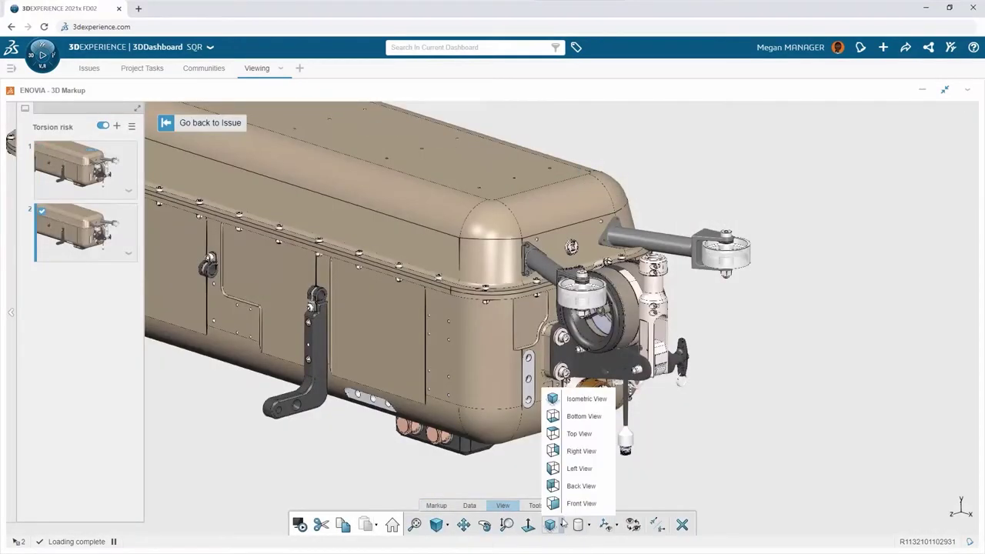
{"action": "left_click", "coordinate": [567, 434]}
{"action": "left_click", "coordinate": [436, 506]}
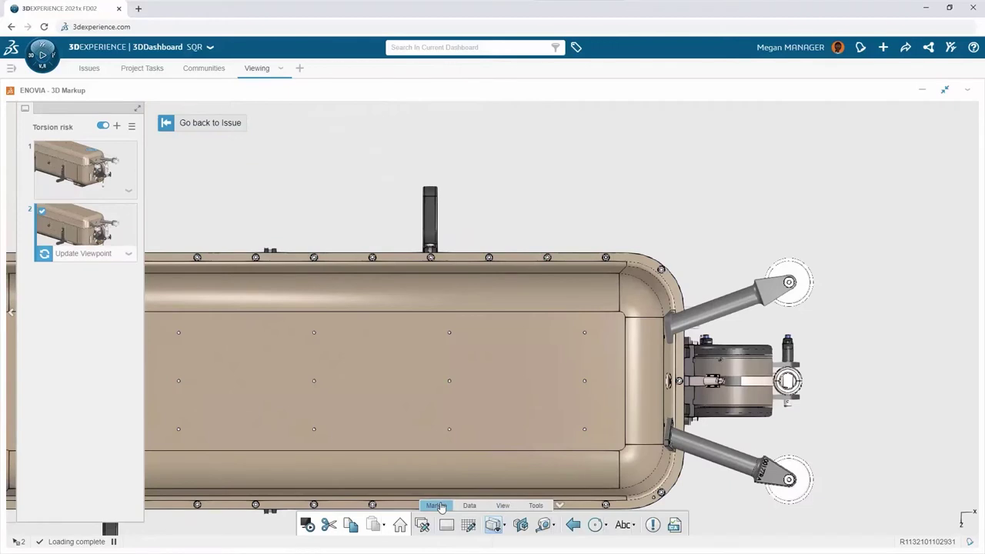
{"action": "left_click", "coordinate": [605, 525]}
{"action": "left_click", "coordinate": [602, 506]}
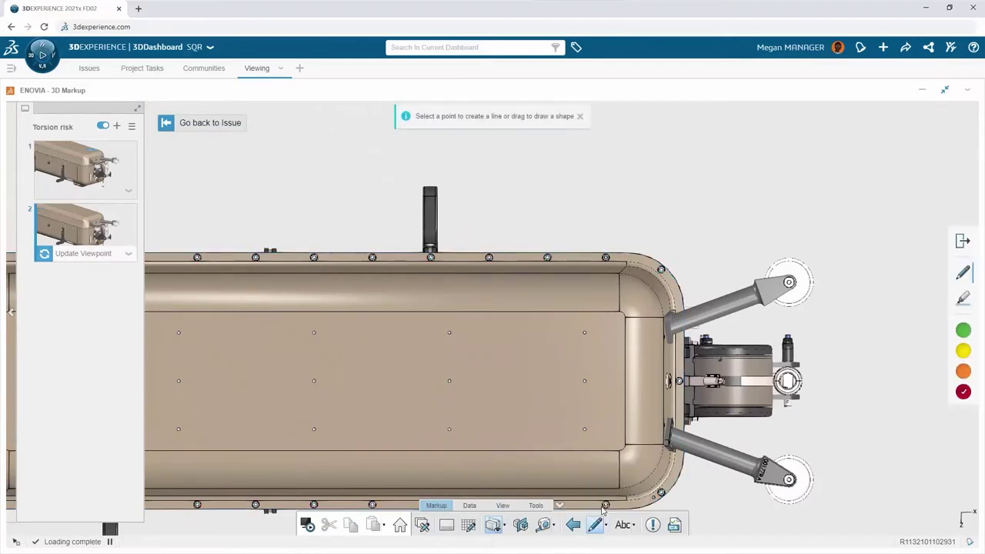
{"action": "mouse_move", "coordinate": [713, 269]}
{"action": "left_mouse_down"}
{"action": "mouse_move", "coordinate": [730, 311]}
{"action": "mouse_move", "coordinate": [727, 442]}
{"action": "mouse_move", "coordinate": [712, 488]}
{"action": "left_mouse_up"}
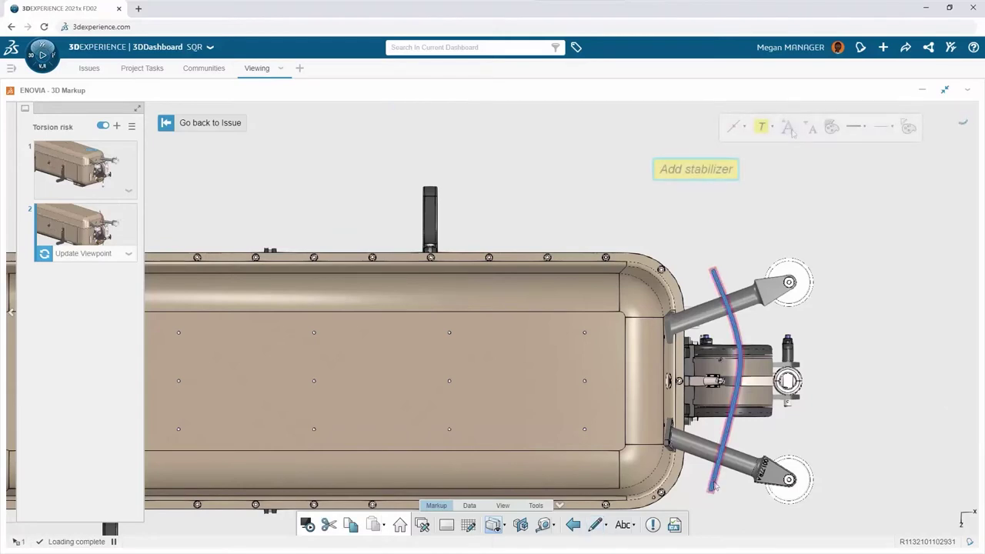
Step: Finish the 'Add stabilizer' note, update slide 2's viewpoint, and return to the issue
{"action": "left_click", "coordinate": [784, 158]}
{"action": "left_click", "coordinate": [44, 253]}
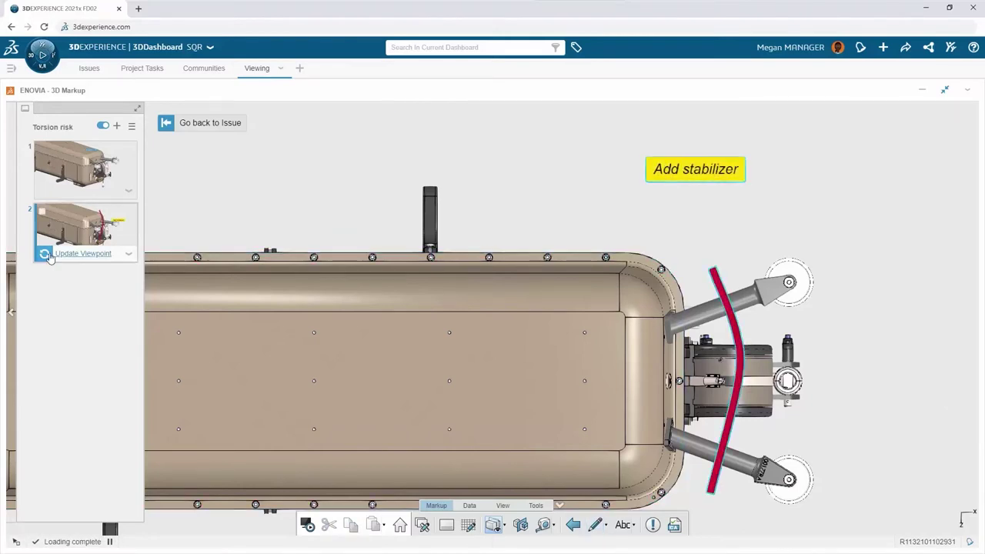
{"action": "left_click", "coordinate": [167, 125]}
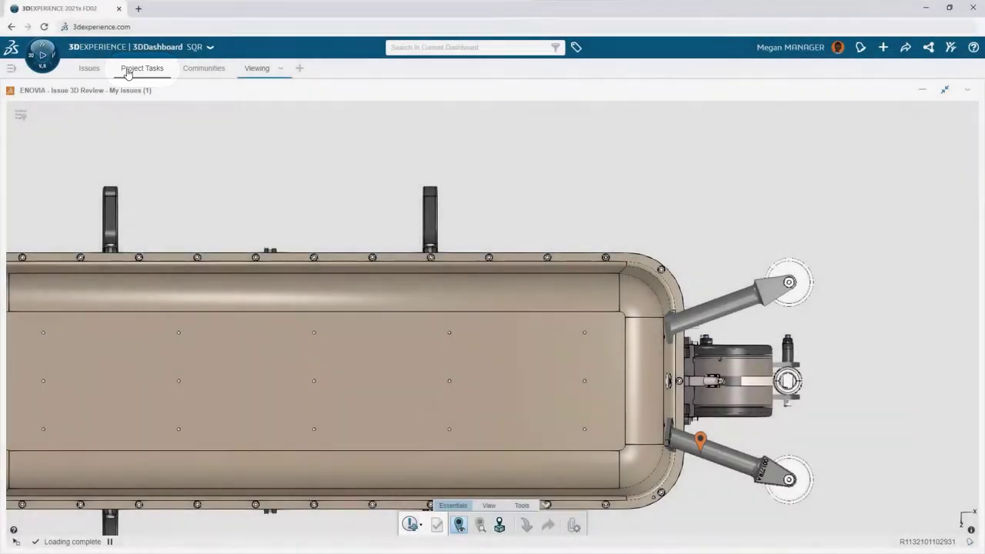
Step: Create a new 'Add hardware and drawing' task in the To Do column
{"action": "left_click", "coordinate": [129, 73]}
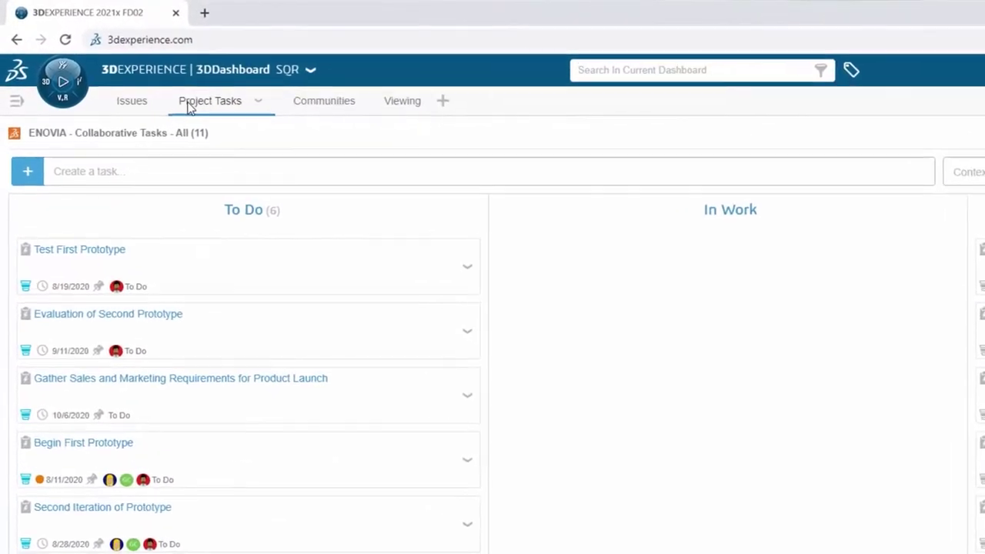
{"action": "left_click", "coordinate": [50, 156]}
{"action": "type", "text": "Add hardware and drawing"}
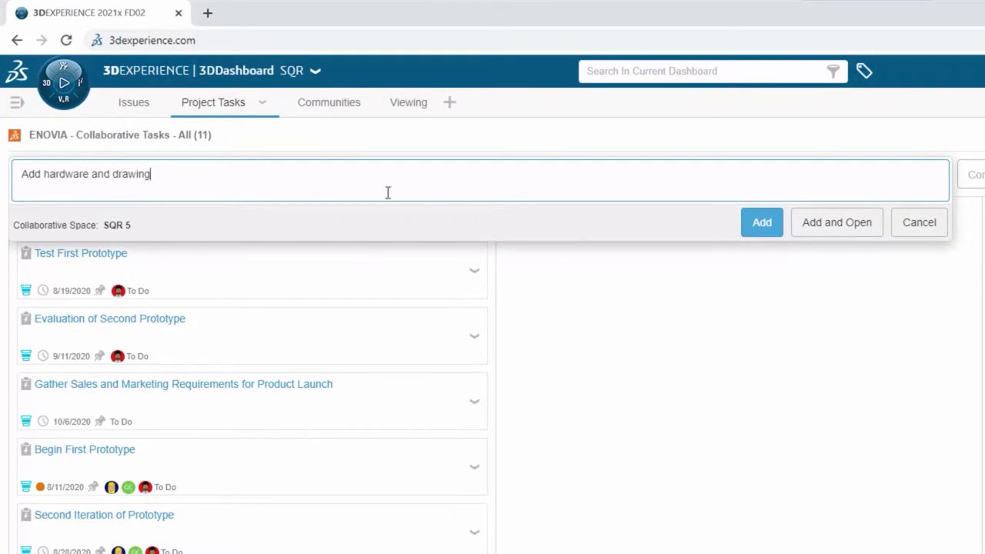
{"action": "left_click", "coordinate": [807, 222]}
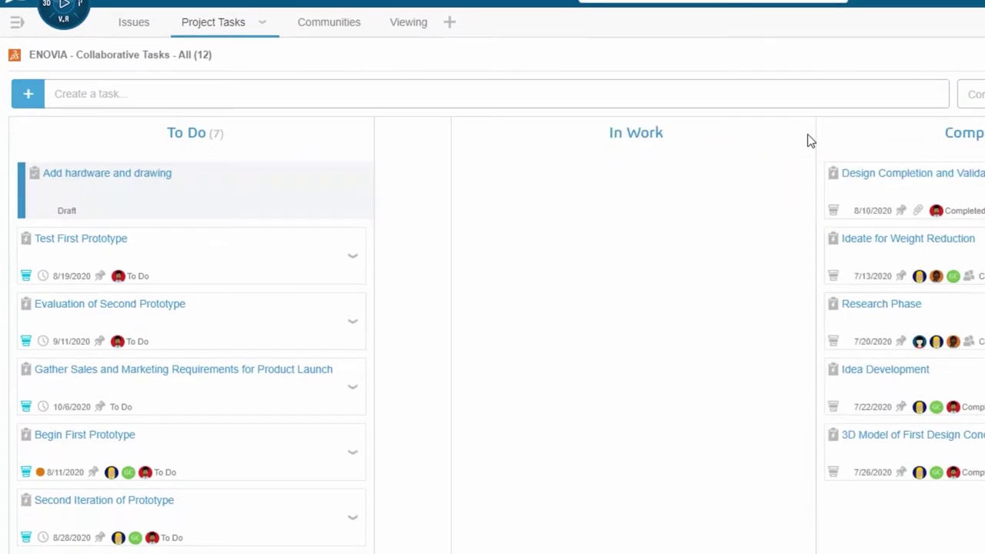
Step: Describe it as 'Add fastener kit and create drawing with BOM', maturity To Do, duration 1
{"action": "left_click", "coordinate": [423, 168]}
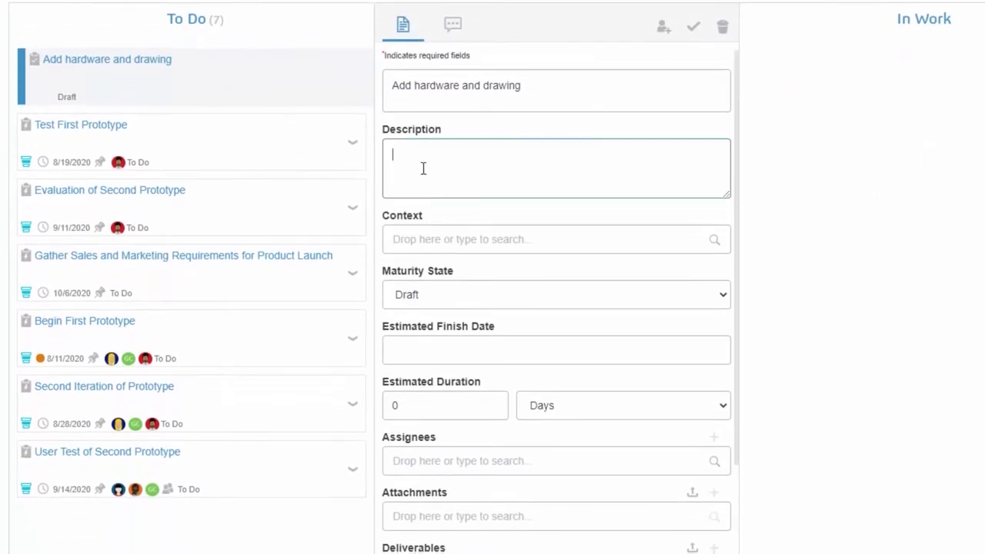
{"action": "type", "text": "Add fastener kit and create drawing with BOM"}
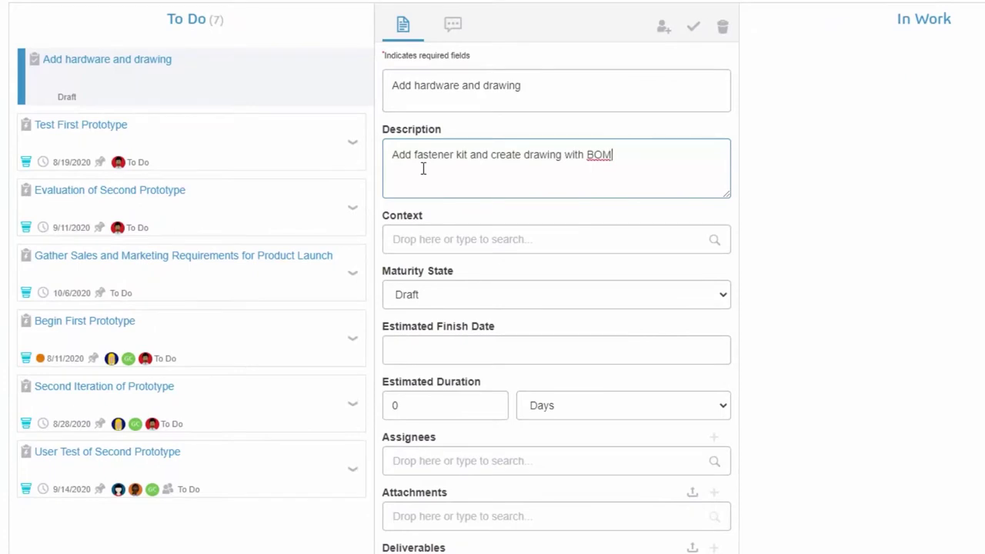
{"action": "left_click", "coordinate": [439, 295]}
{"action": "left_click", "coordinate": [442, 347]}
{"action": "left_click", "coordinate": [424, 406]}
{"action": "double_click", "coordinate": [424, 406]}
Step: Assign the designer, attach the 01369(-01 Default) assembly, and save the task
{"action": "left_click", "coordinate": [396, 459]}
{"action": "type", "text": "deb"}
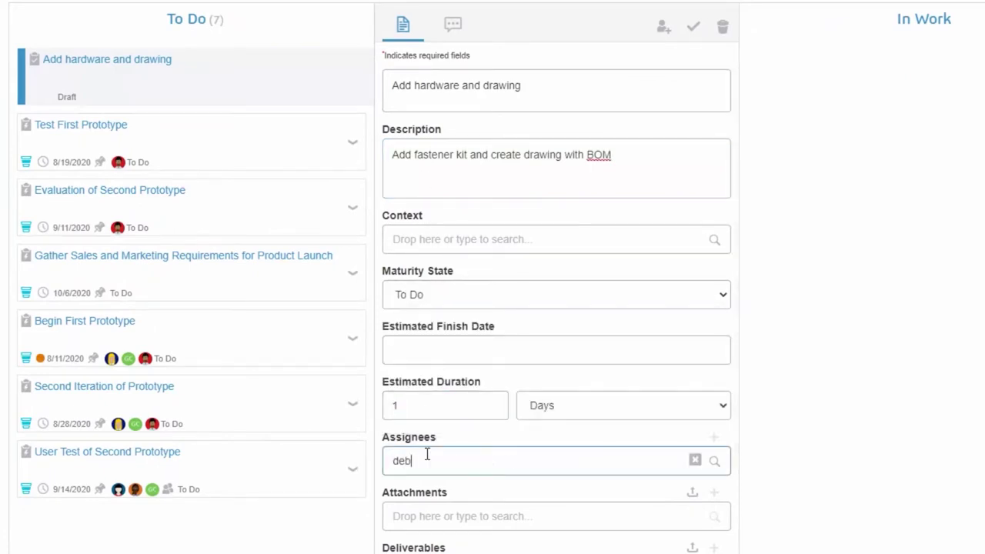
{"action": "left_click", "coordinate": [433, 377]}
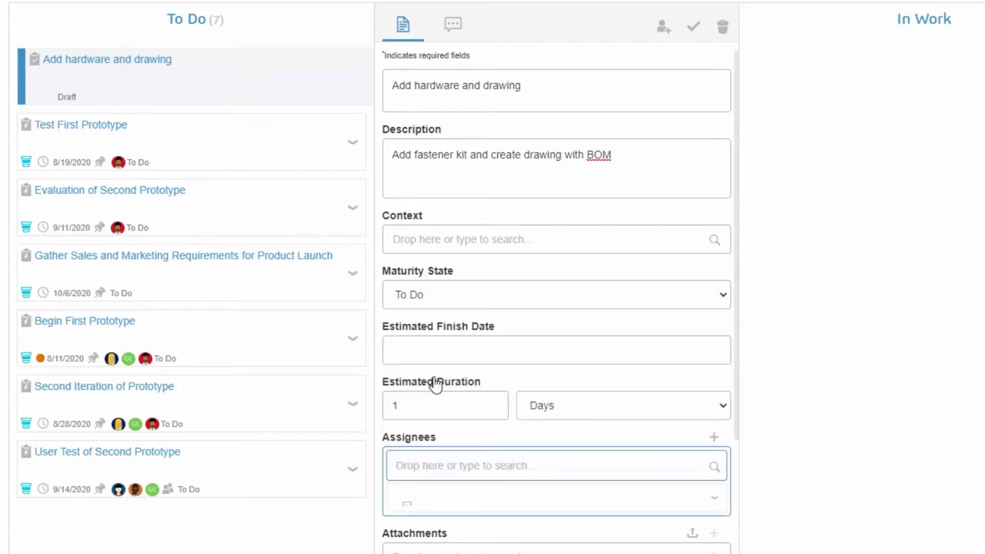
{"action": "type", "text": "01369 b"}
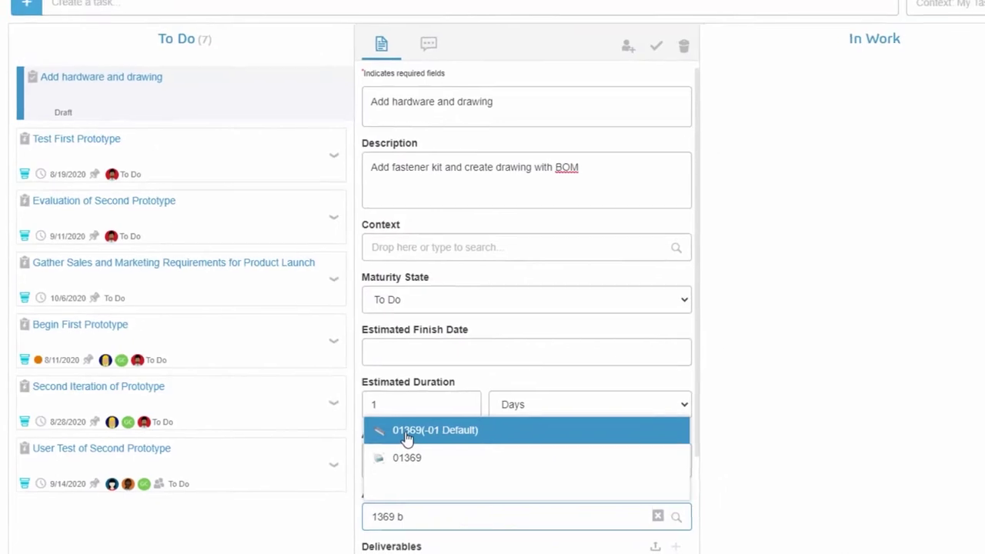
{"action": "left_click", "coordinate": [408, 431]}
{"action": "left_click", "coordinate": [428, 521]}
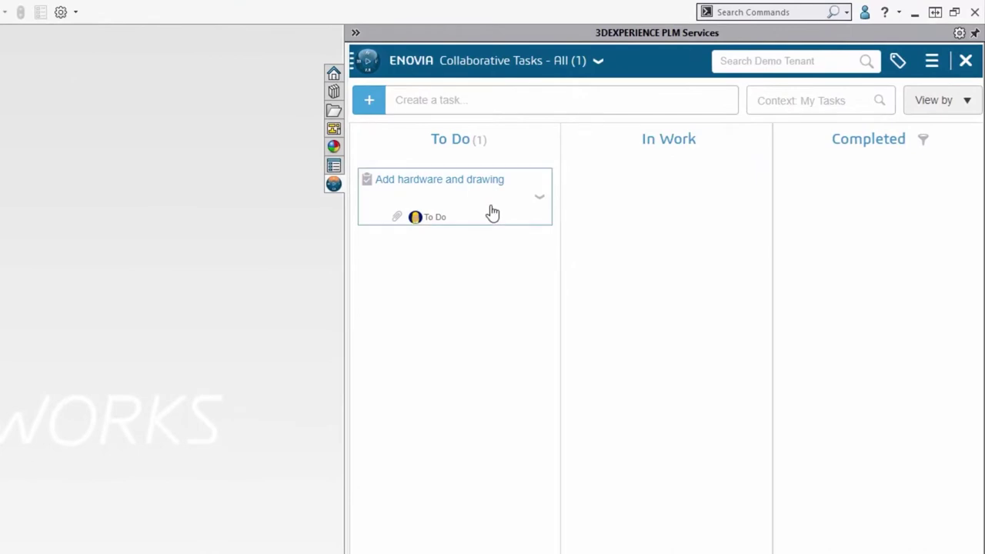
Step: Move the task to In Work and open its attached 01369 assembly fully resolved
{"action": "left_click_drag", "start_coordinate": [492, 214], "coordinate": [708, 208]}
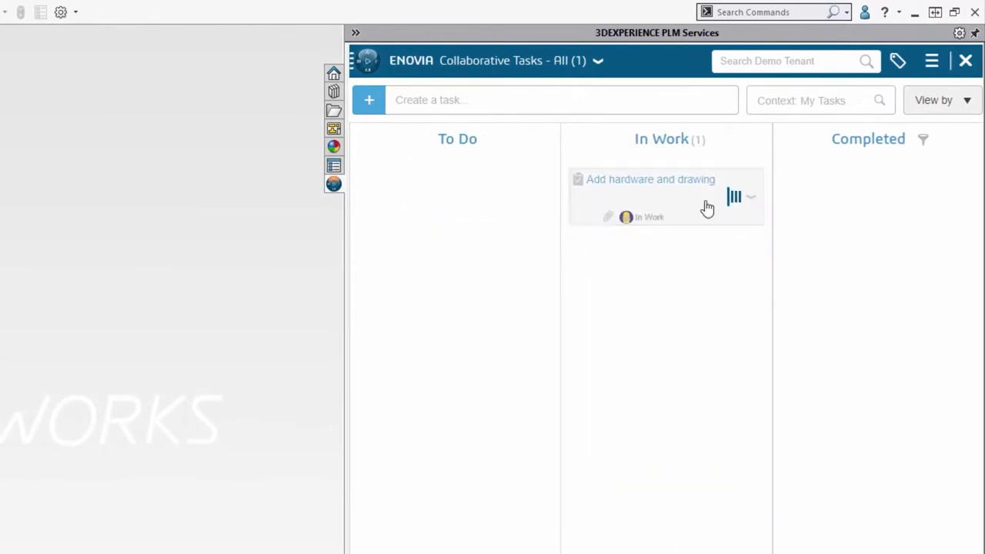
{"action": "left_click", "coordinate": [707, 208]}
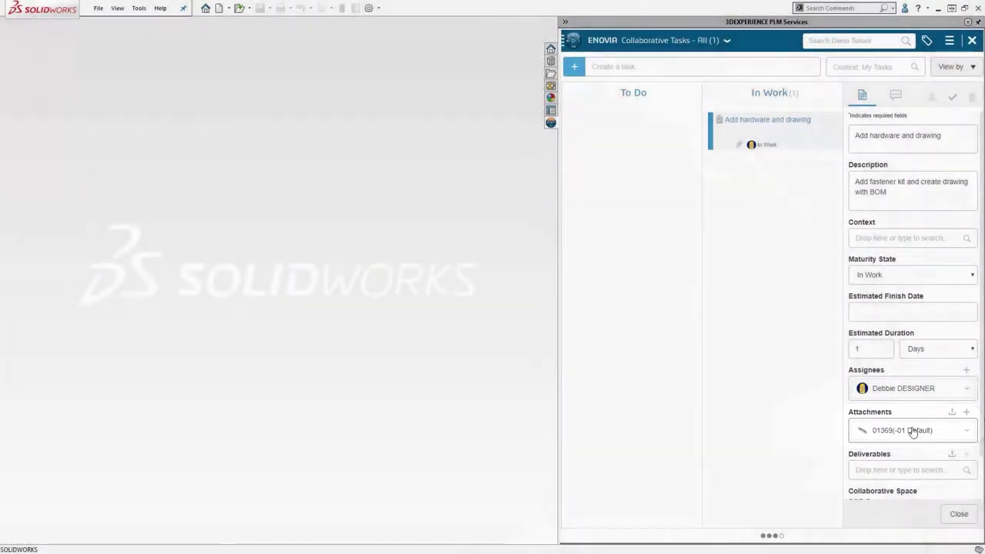
{"action": "right_click", "coordinate": [913, 432]}
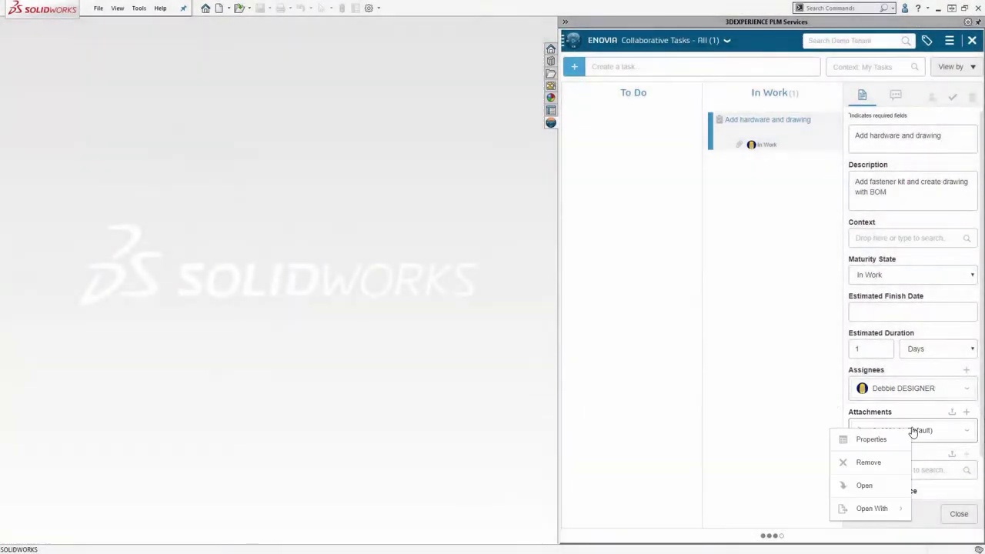
{"action": "left_click", "coordinate": [864, 485]}
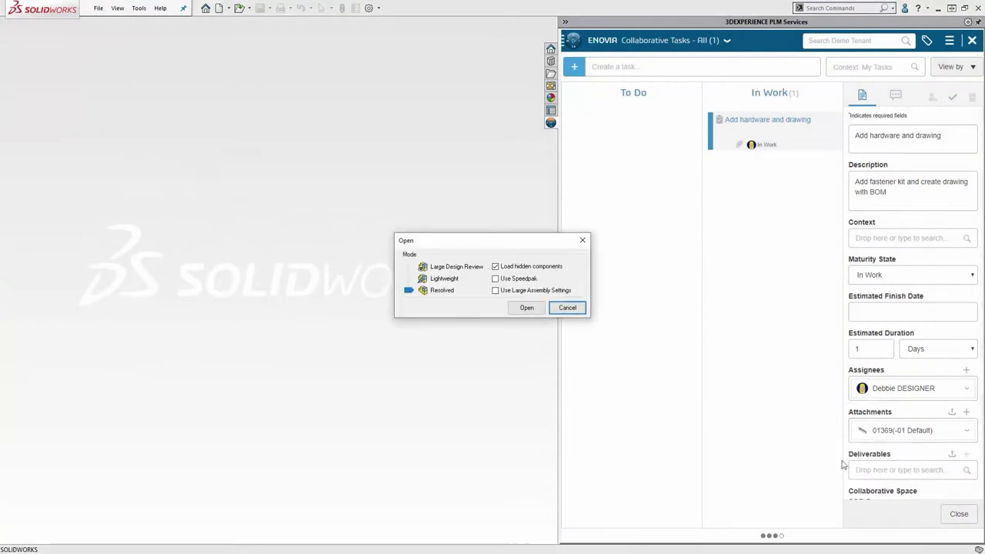
{"action": "left_click", "coordinate": [526, 306]}
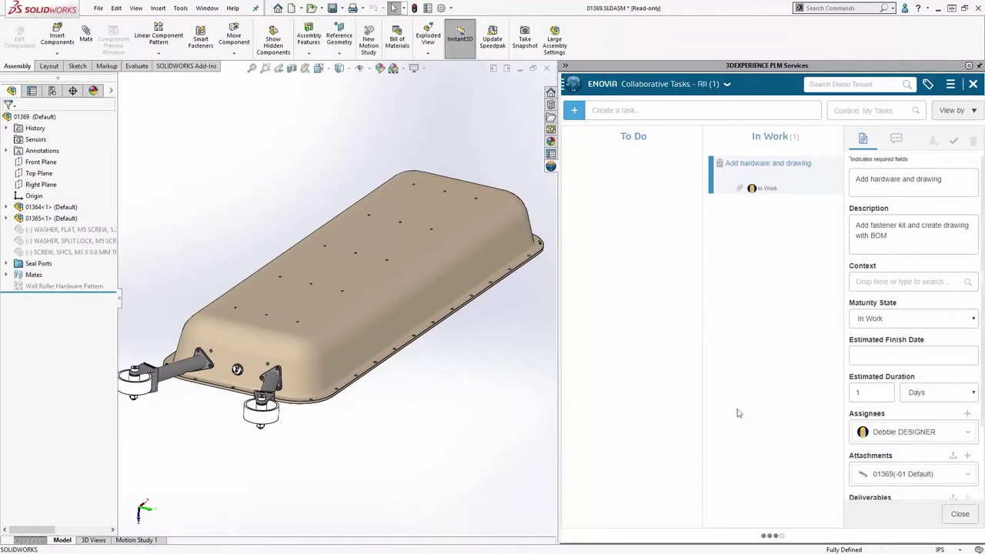
{"action": "left_click", "coordinate": [946, 515]}
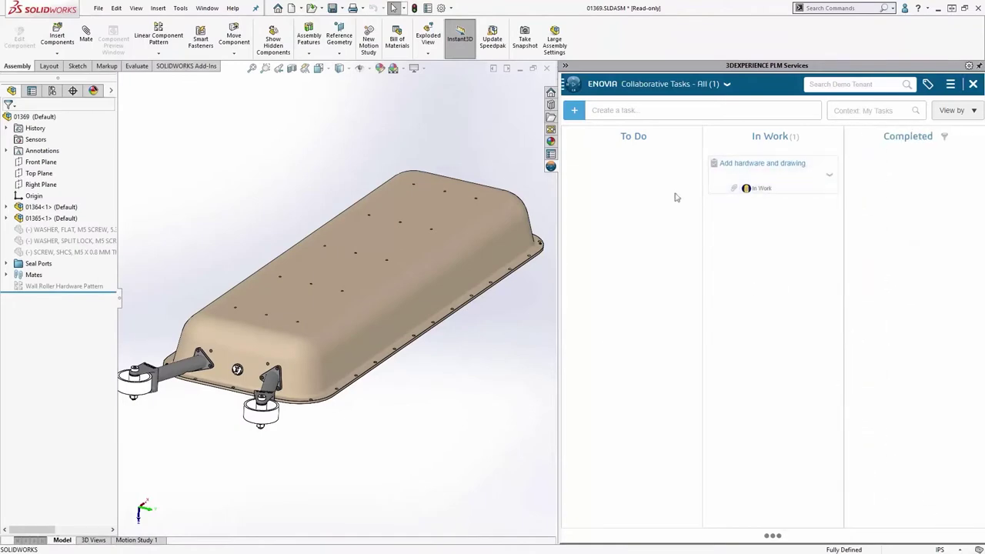
{"action": "left_click", "coordinate": [800, 83]}
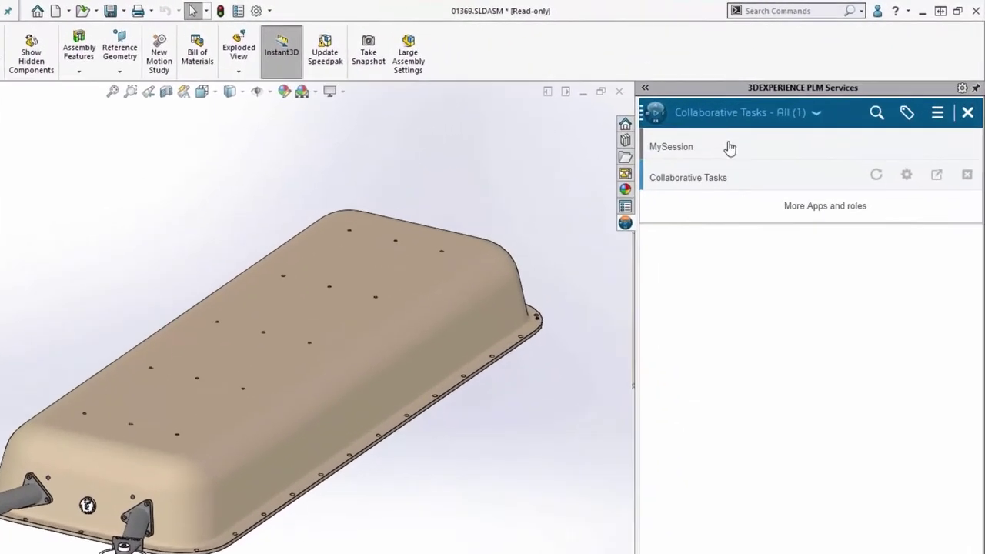
Step: Reserve the 01369 assembly from MySession for editing
{"action": "left_click", "coordinate": [732, 146]}
{"action": "right_click", "coordinate": [643, 179]}
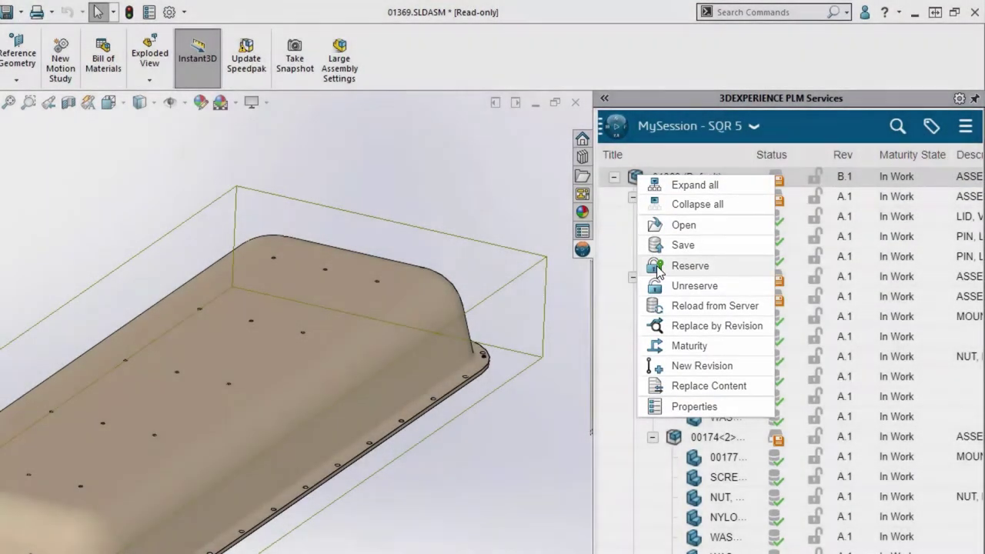
{"action": "left_click", "coordinate": [658, 269]}
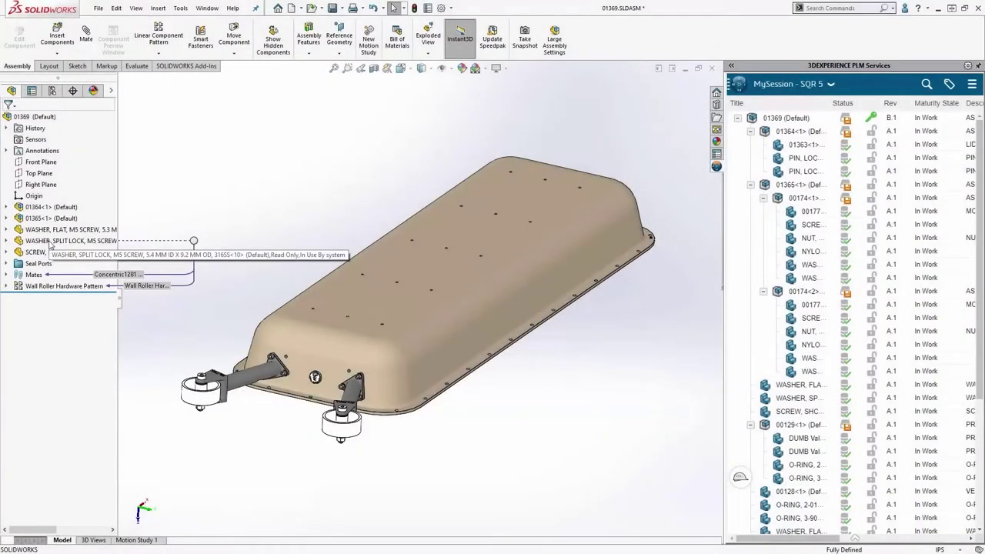
Step: Save the 01369 assembly and its files back to 3DEXPERIENCE
{"action": "right_click", "coordinate": [755, 120]}
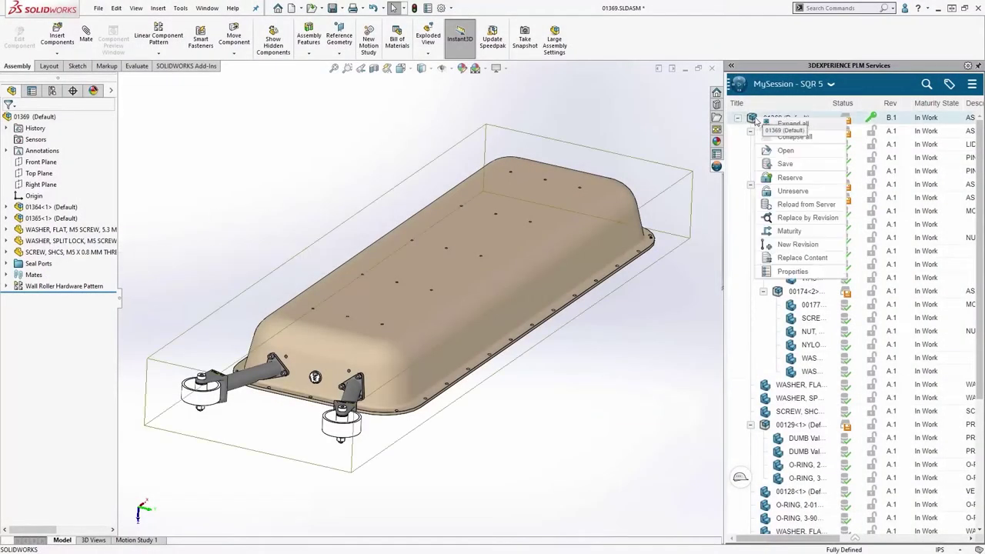
{"action": "left_click", "coordinate": [768, 164]}
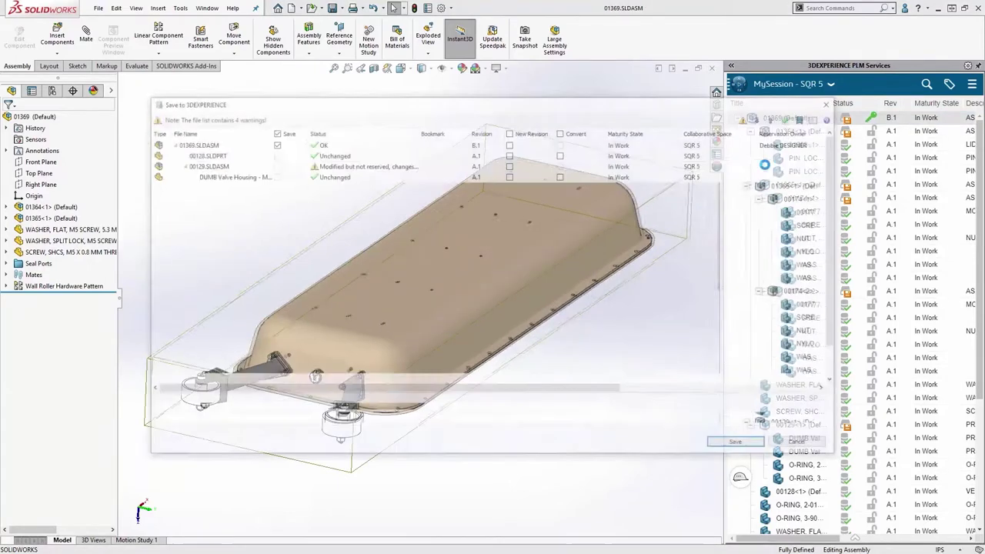
{"action": "left_click", "coordinate": [757, 446]}
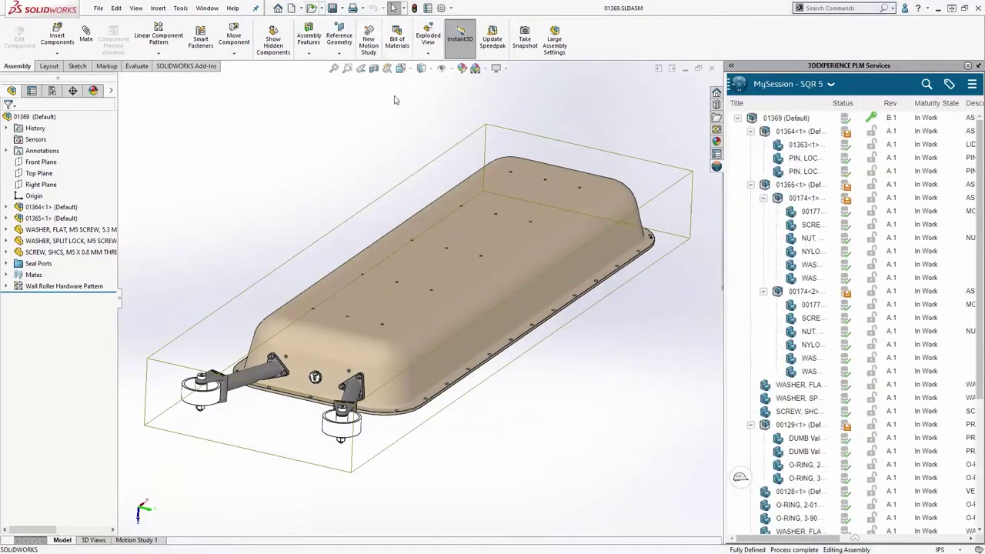
{"action": "left_click", "coordinate": [300, 8]}
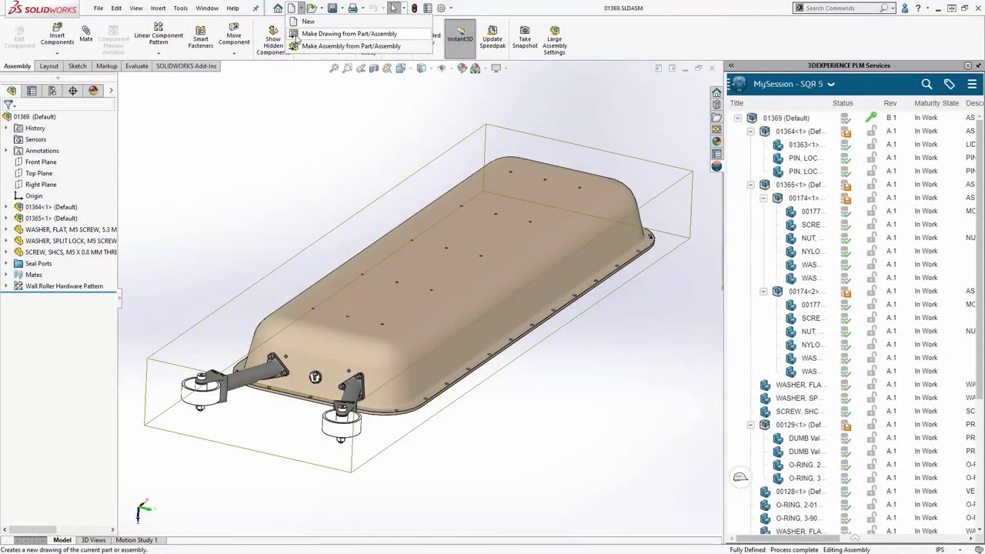
Step: Make a drawing of 01369 with the *Current view and stacked balloons 5, 4, 3 on Detail A
{"action": "left_click", "coordinate": [297, 35]}
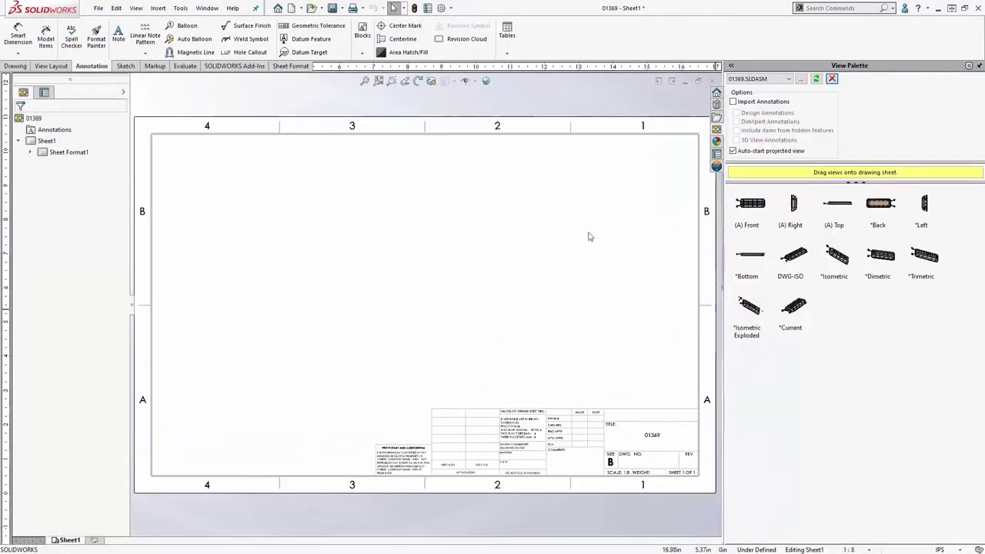
{"action": "left_click_drag", "start_coordinate": [794, 308], "coordinate": [513, 282]}
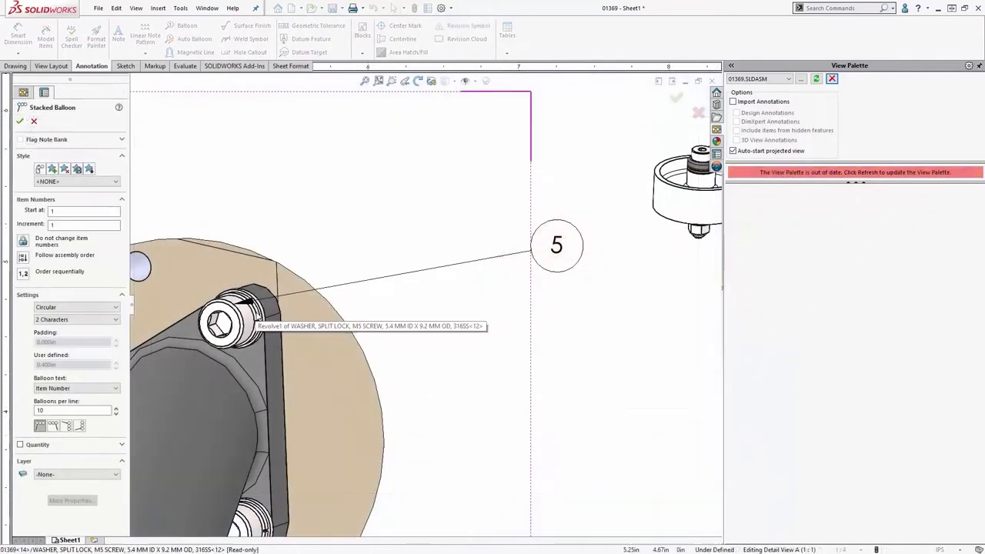
{"action": "left_click", "coordinate": [254, 317]}
{"action": "left_click", "coordinate": [263, 316]}
{"action": "left_click", "coordinate": [271, 319]}
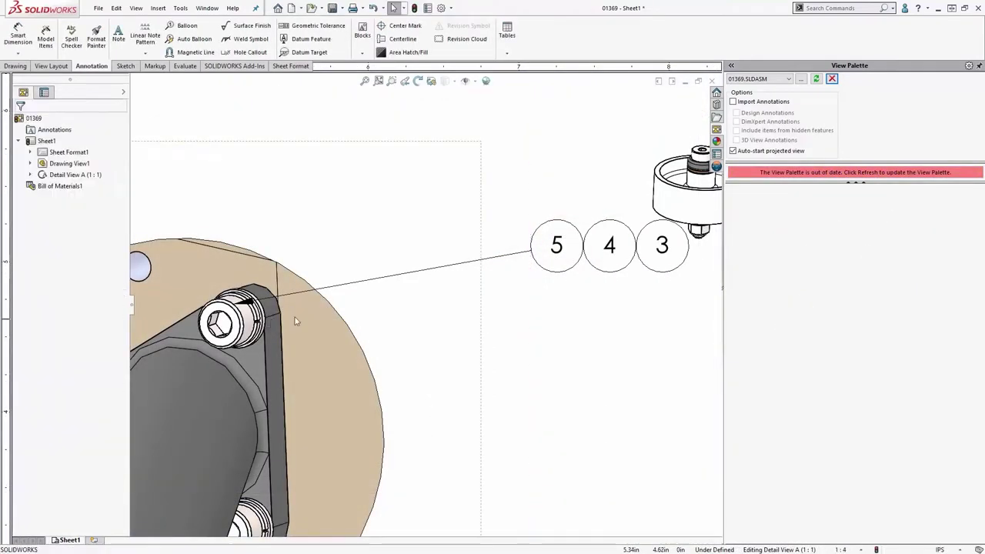
Step: Fit the sheet in view and shift Detail View A slightly left
{"action": "key", "text": "f"}
{"action": "left_click_drag", "start_coordinate": [324, 300], "coordinate": [279, 309]}
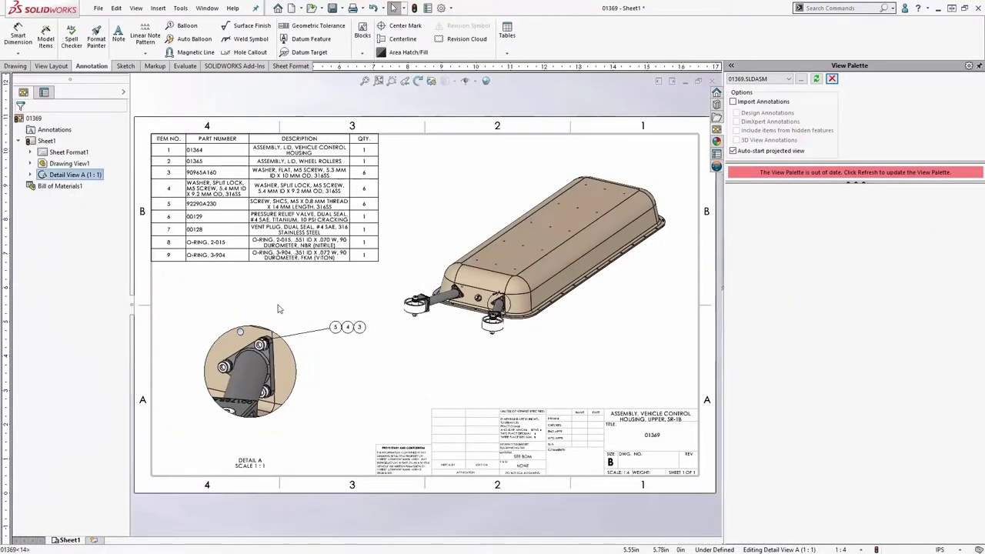
{"action": "left_click", "coordinate": [282, 293]}
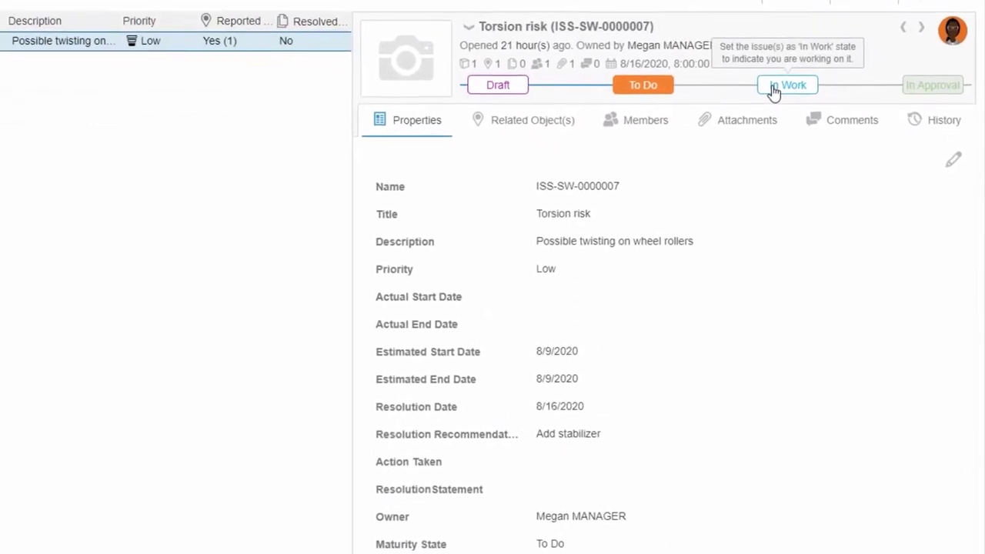
Step: Move the Torsion risk issue to In Work and open its 'Add stabilizer' markup 2
{"action": "left_click", "coordinate": [819, 150]}
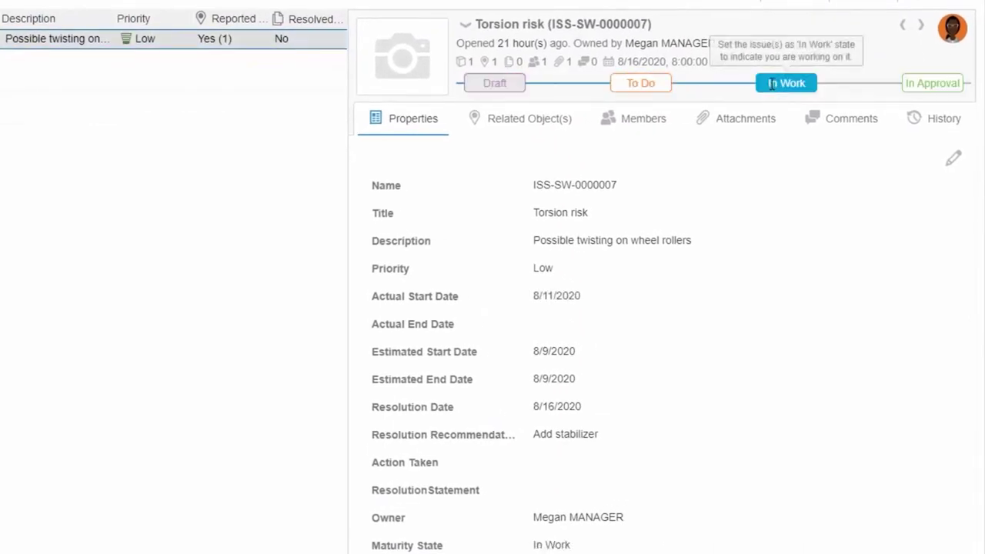
{"action": "left_click", "coordinate": [719, 122]}
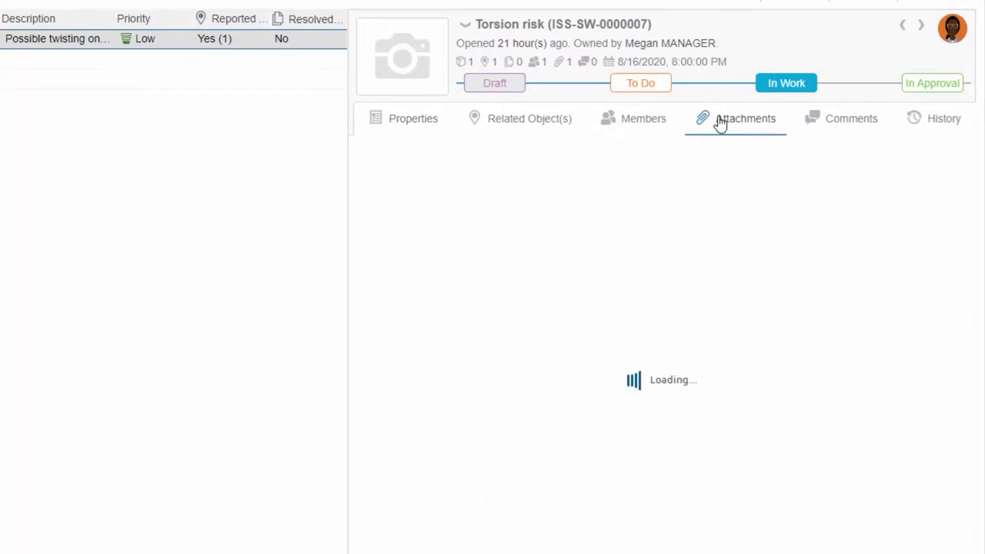
{"action": "right_click", "coordinate": [888, 245]}
{"action": "mouse_move", "coordinate": [800, 249]}
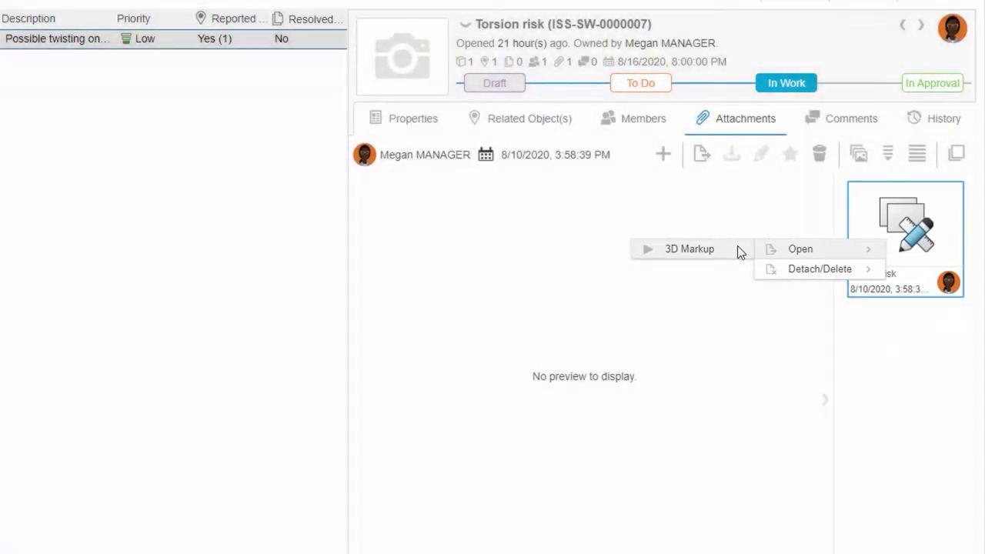
{"action": "left_click", "coordinate": [737, 247]}
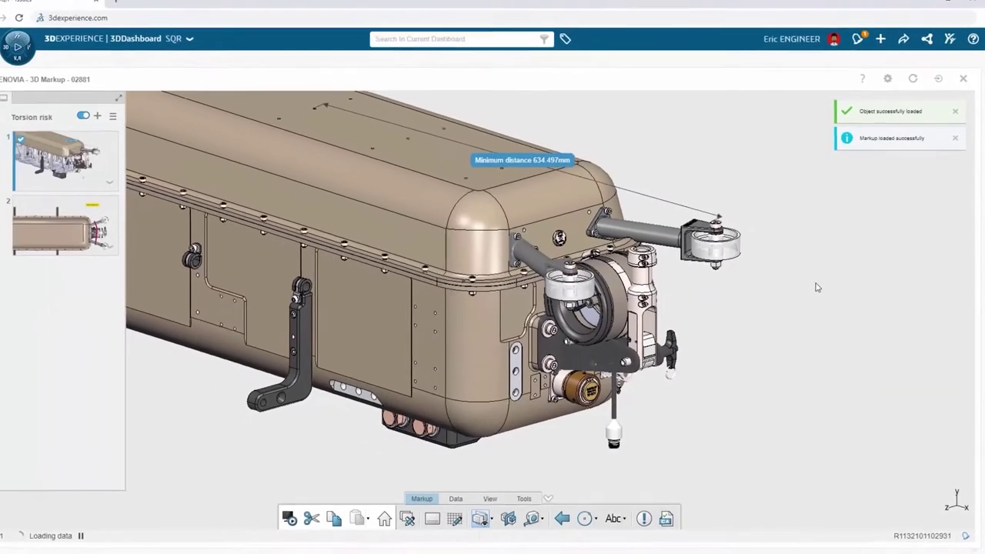
{"action": "left_click", "coordinate": [85, 236]}
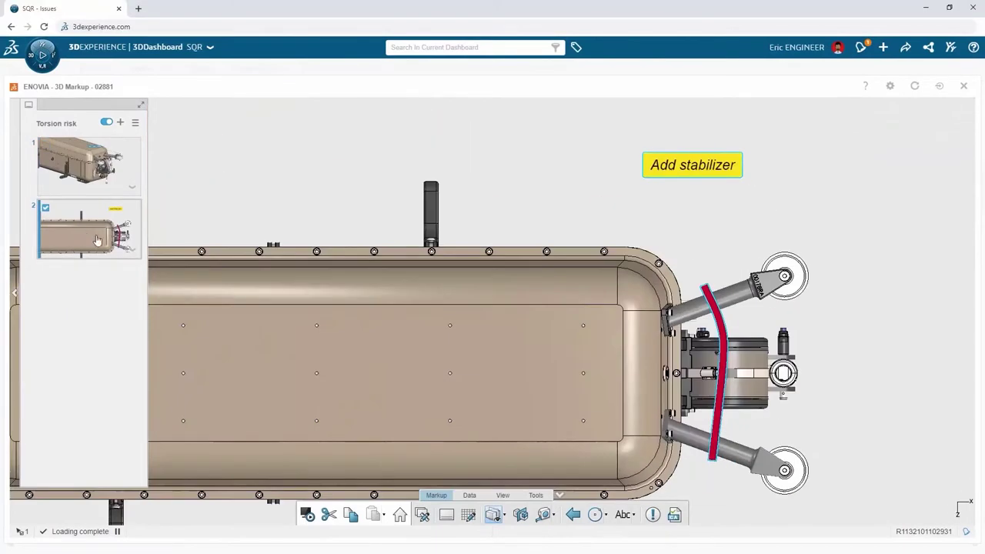
Step: Select the lower suspension arm's assembly, close the markup viewer, and show related objects
{"action": "left_click", "coordinate": [732, 457]}
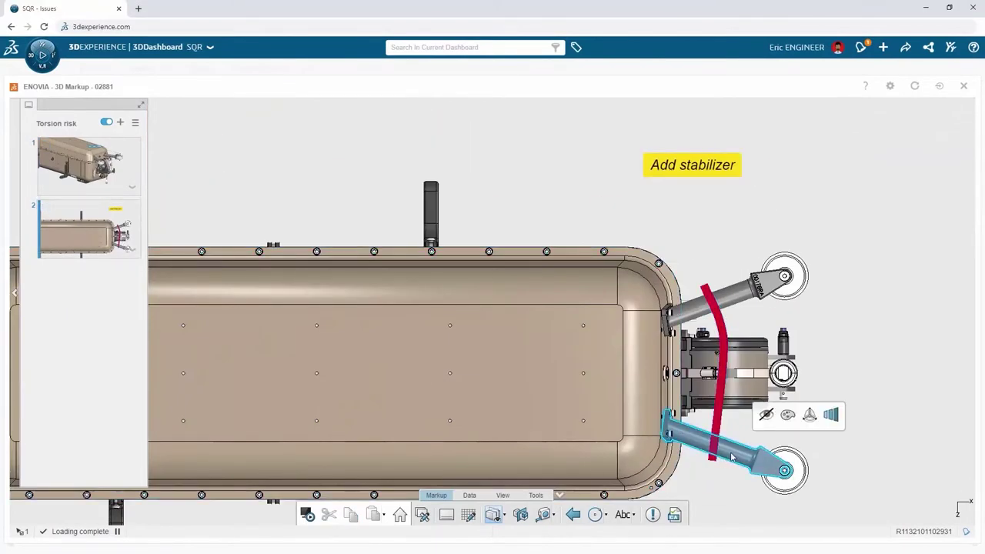
{"action": "left_click", "coordinate": [831, 417]}
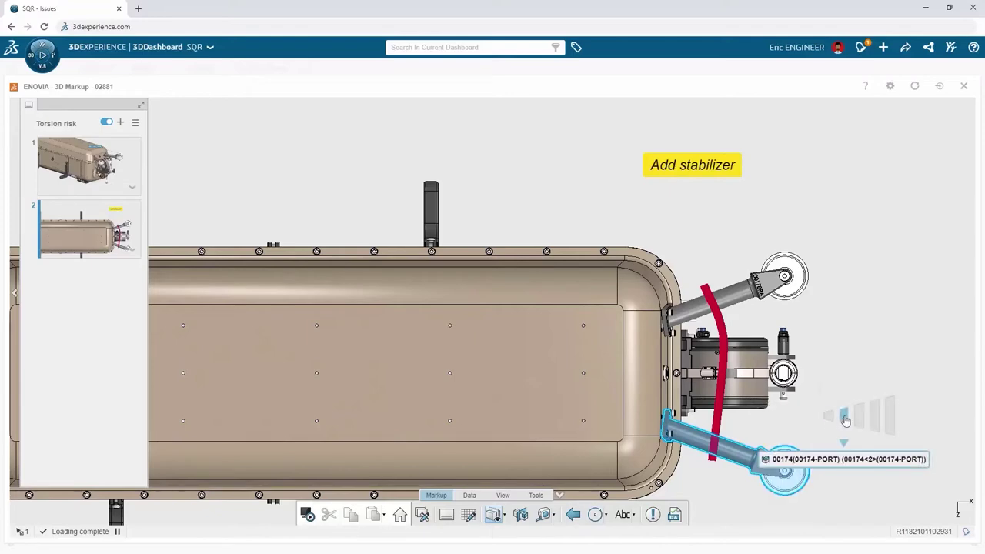
{"action": "left_click", "coordinate": [963, 85]}
{"action": "left_click", "coordinate": [702, 157]}
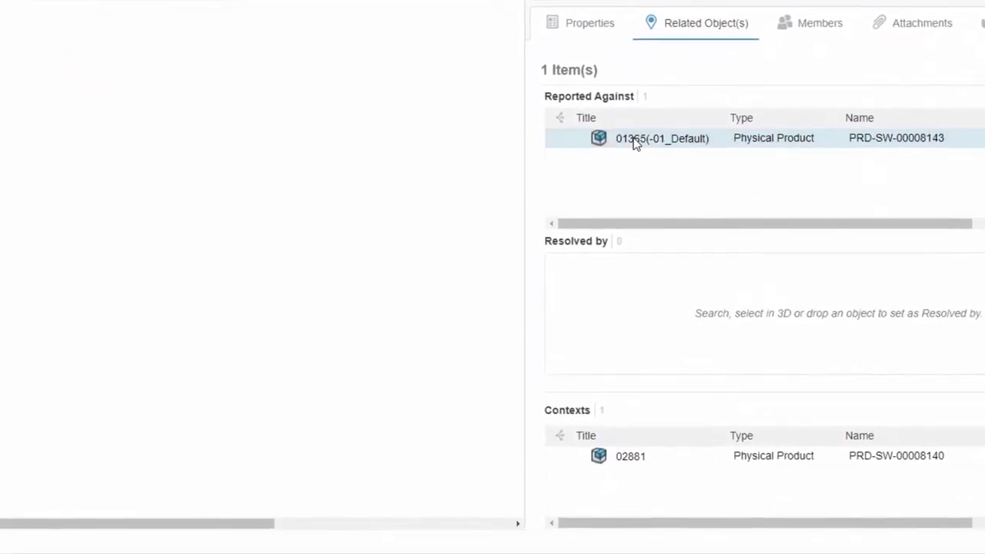
Step: Add assembly 01369 from the 01365 relations as an issue context and open it in SOLIDWORKS
{"action": "right_click", "coordinate": [636, 145]}
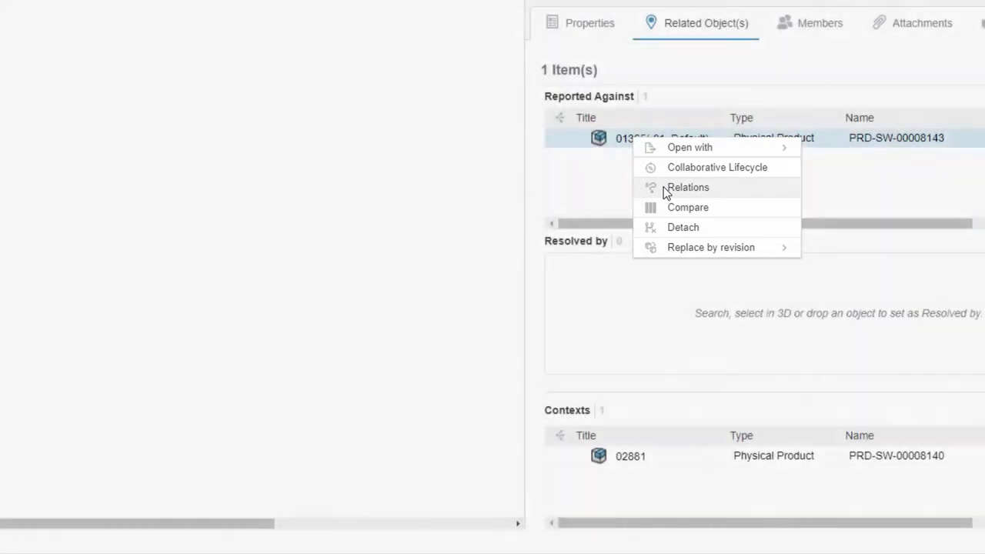
{"action": "left_click", "coordinate": [666, 189]}
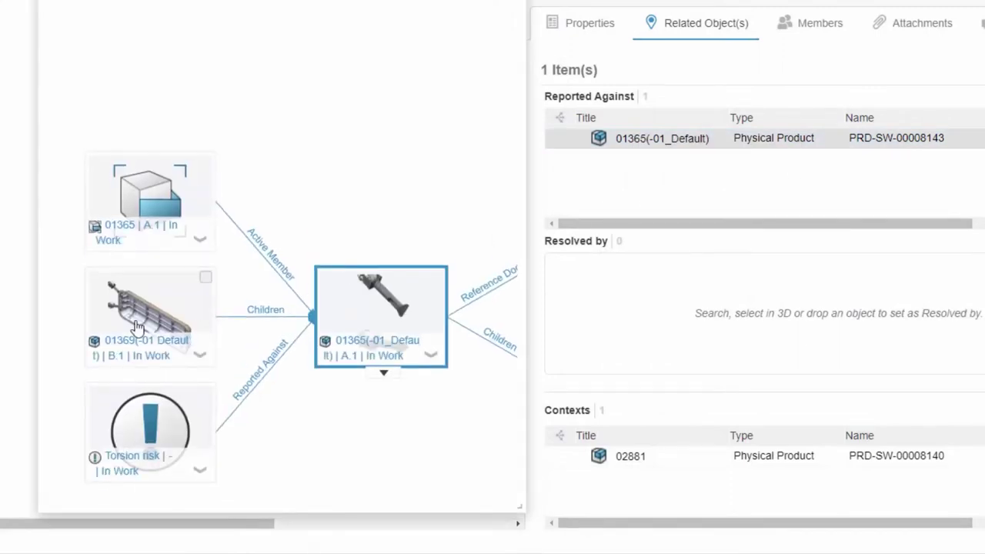
{"action": "left_click_drag", "start_coordinate": [137, 327], "coordinate": [623, 490]}
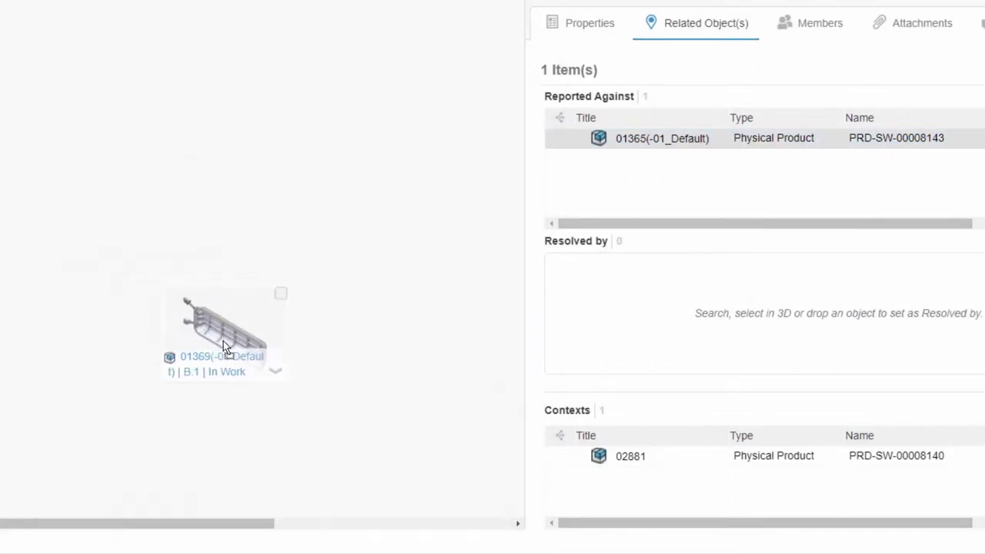
{"action": "right_click", "coordinate": [625, 479]}
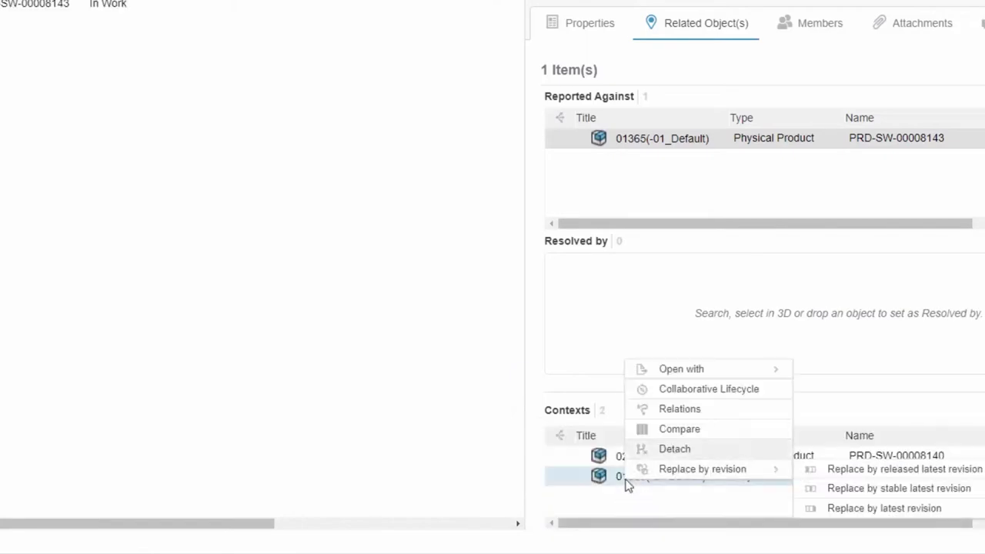
{"action": "mouse_move", "coordinate": [681, 368]}
{"action": "left_click", "coordinate": [861, 387]}
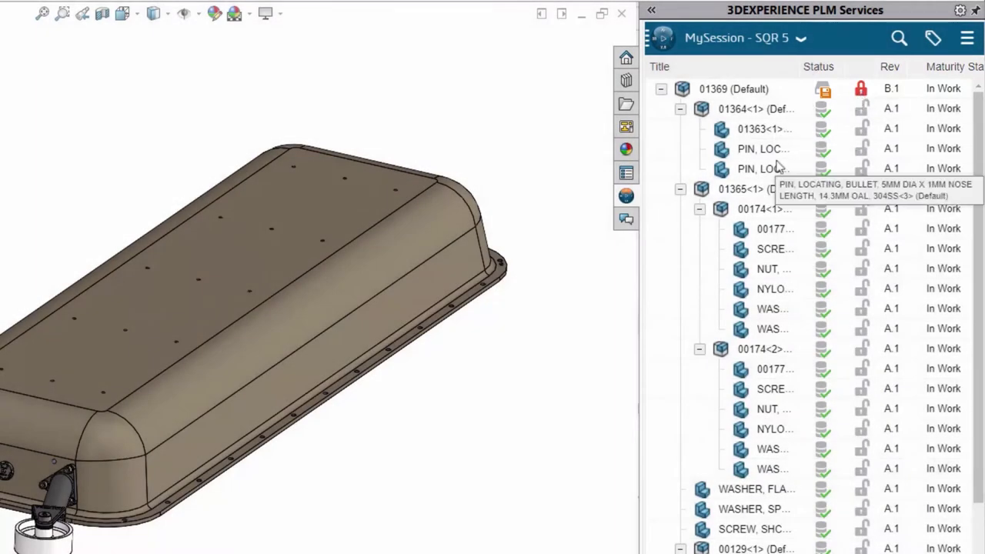
Step: Open the 01365 wheel roller assembly and save it, reserving the modified parts 00174 and 00177
{"action": "right_click", "coordinate": [743, 191]}
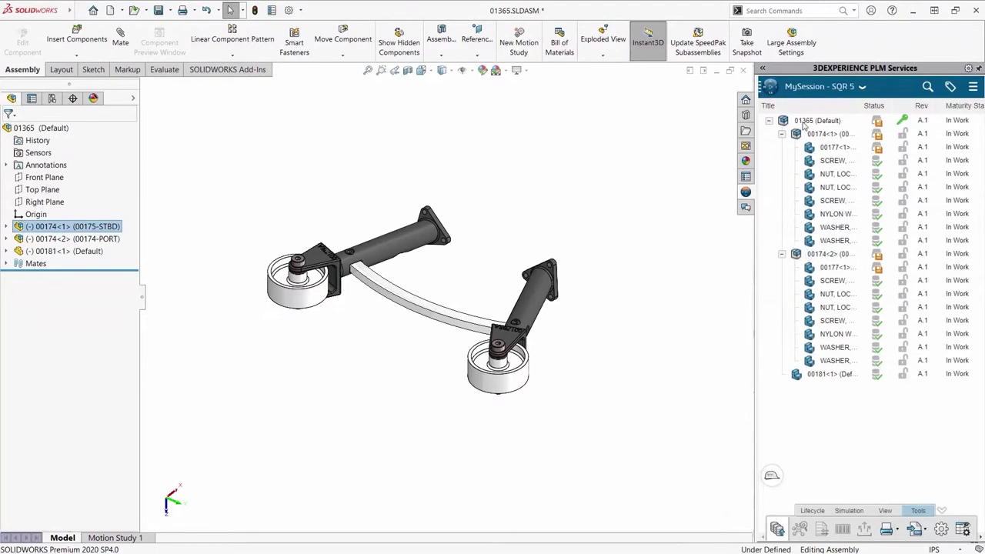
{"action": "right_click", "coordinate": [803, 125]}
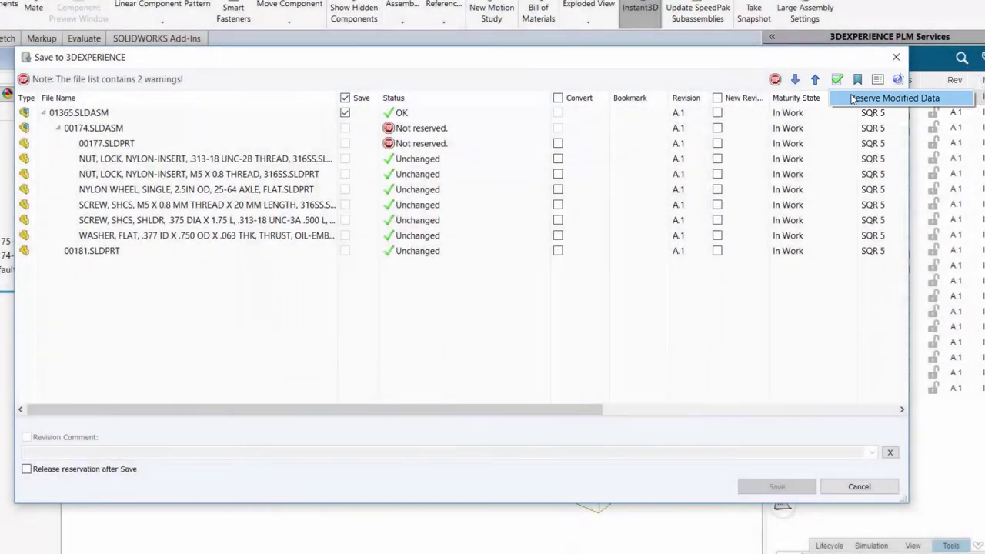
{"action": "left_click", "coordinate": [851, 99]}
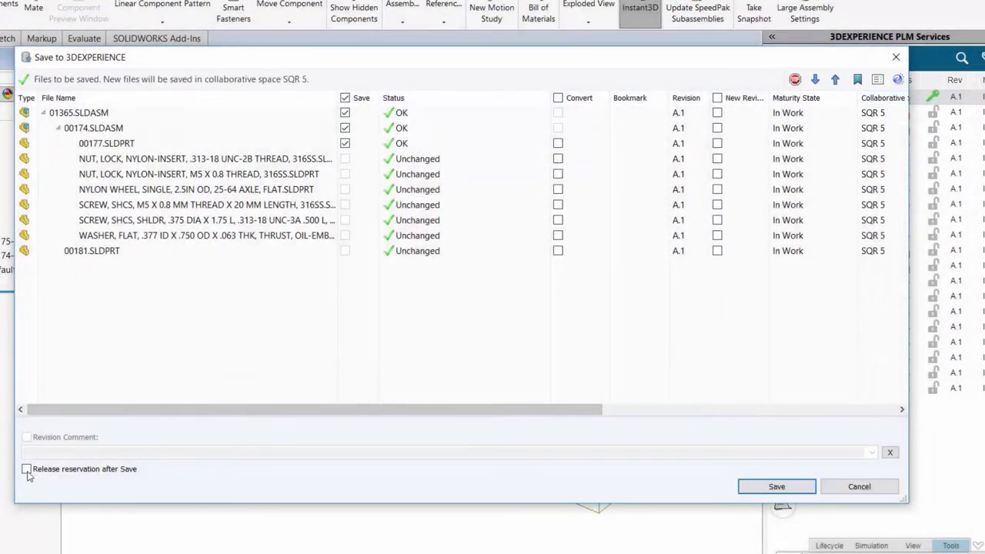
{"action": "left_click", "coordinate": [751, 488]}
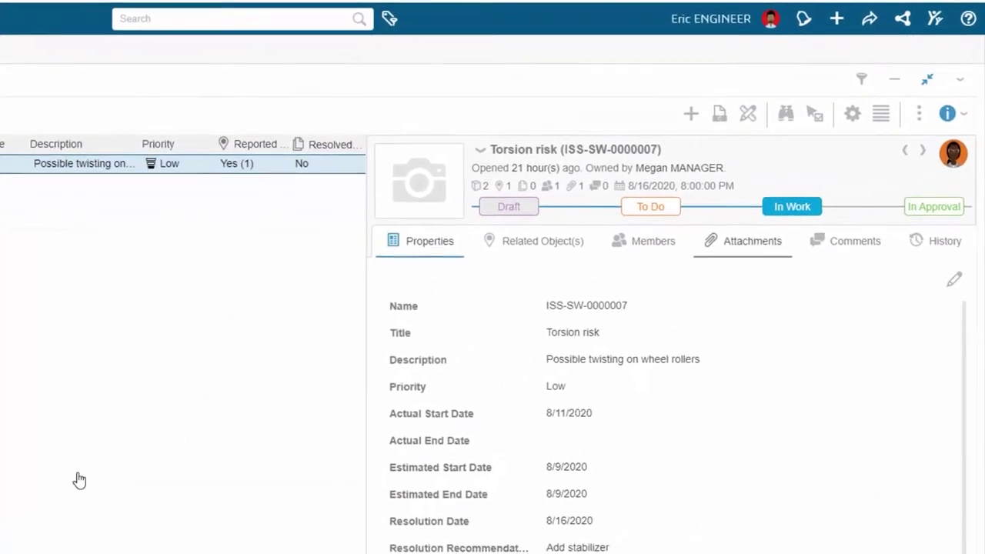
Step: Promote Torsion risk to In Approval and message the designer 'Refresh 1365,changes made'
{"action": "left_click", "coordinate": [921, 214]}
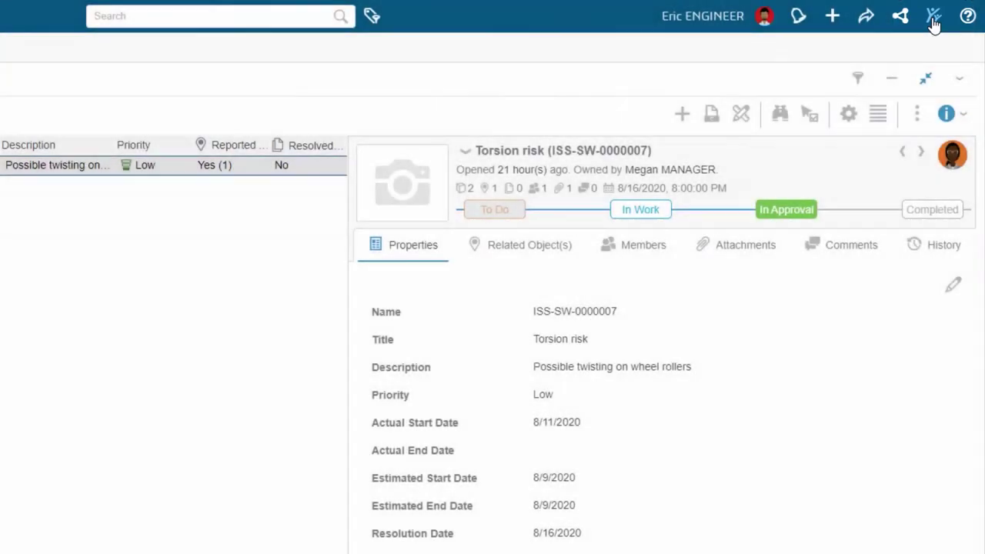
{"action": "left_click", "coordinate": [933, 17]}
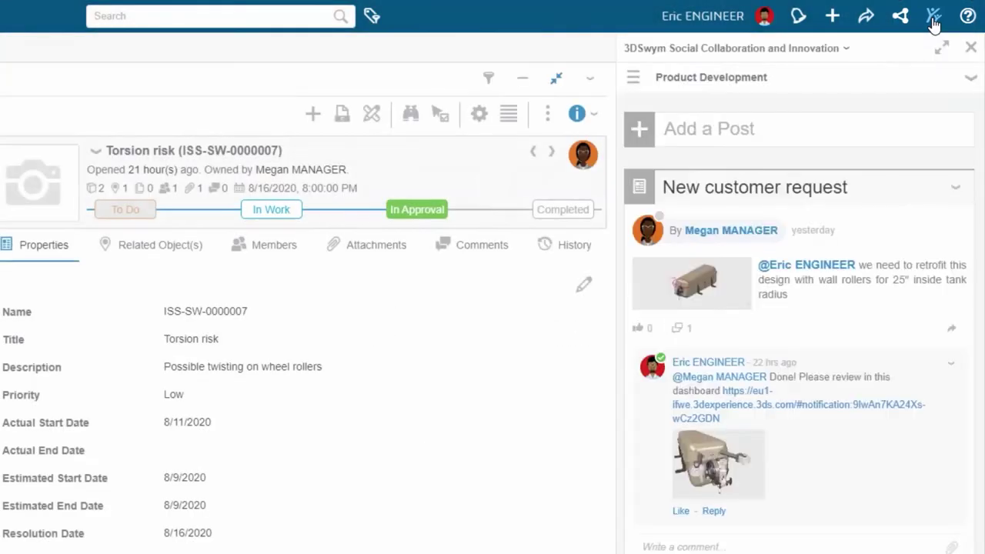
{"action": "left_click", "coordinate": [634, 79]}
{"action": "left_click", "coordinate": [835, 126]}
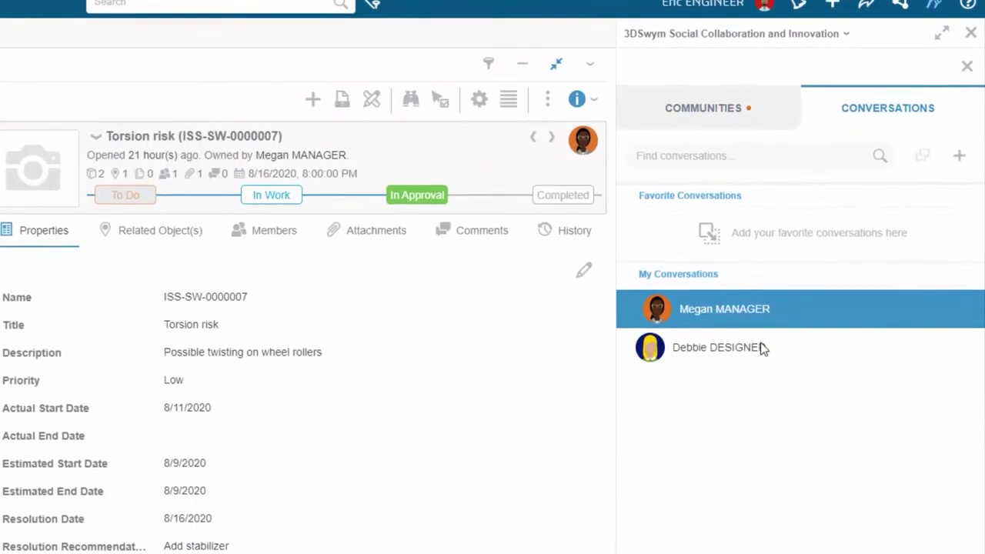
{"action": "left_click", "coordinate": [762, 348]}
{"action": "type", "text": "Refresh 1365,changes made"}
{"action": "key", "text": "Return"}
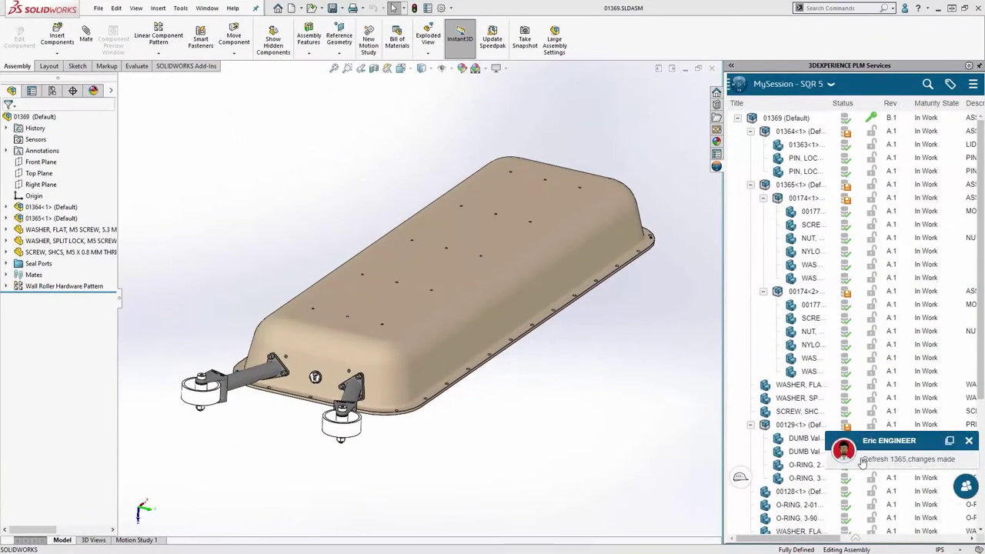
Step: Reload component 01365 from the server into assembly 01369
{"action": "right_click", "coordinate": [768, 187]}
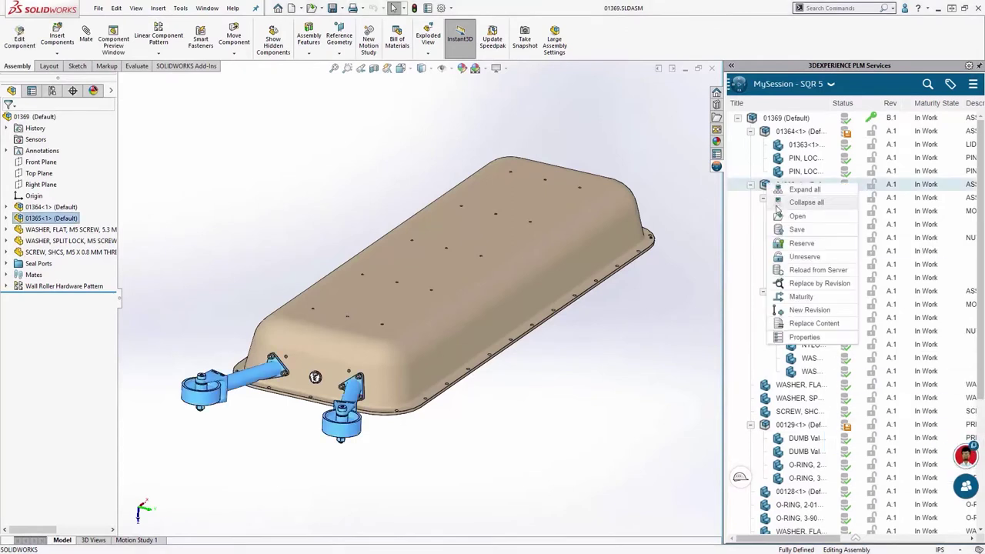
{"action": "left_click", "coordinate": [779, 270]}
{"action": "left_click", "coordinate": [539, 319]}
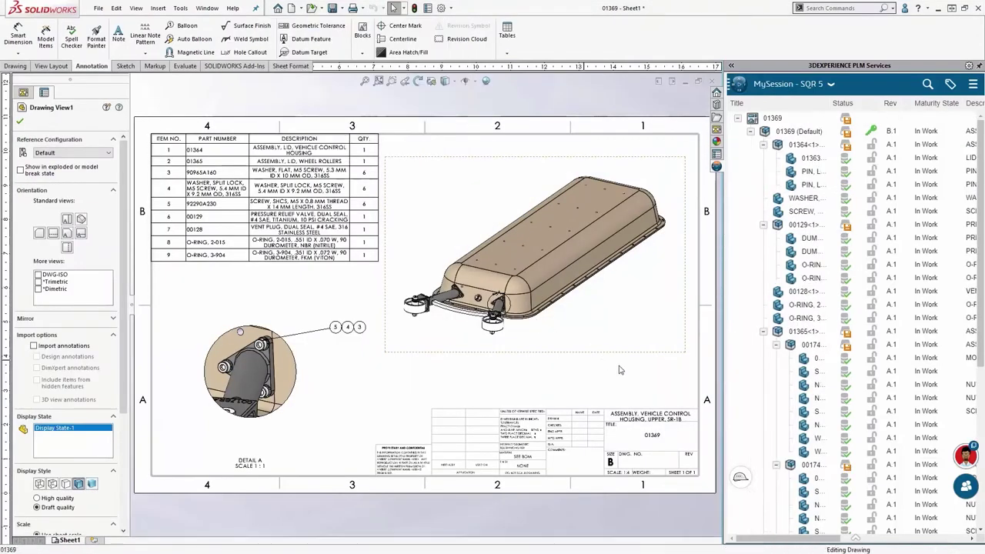
Step: Switch the MySession panel to Collaborative Tasks beside the 01369 drawing
{"action": "right_click", "coordinate": [752, 117]}
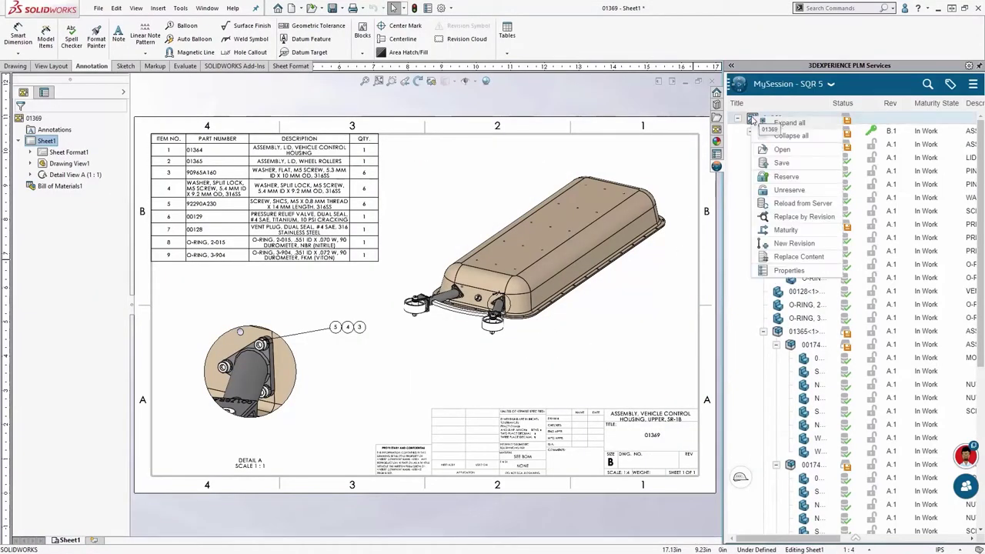
{"action": "left_click", "coordinate": [764, 164]}
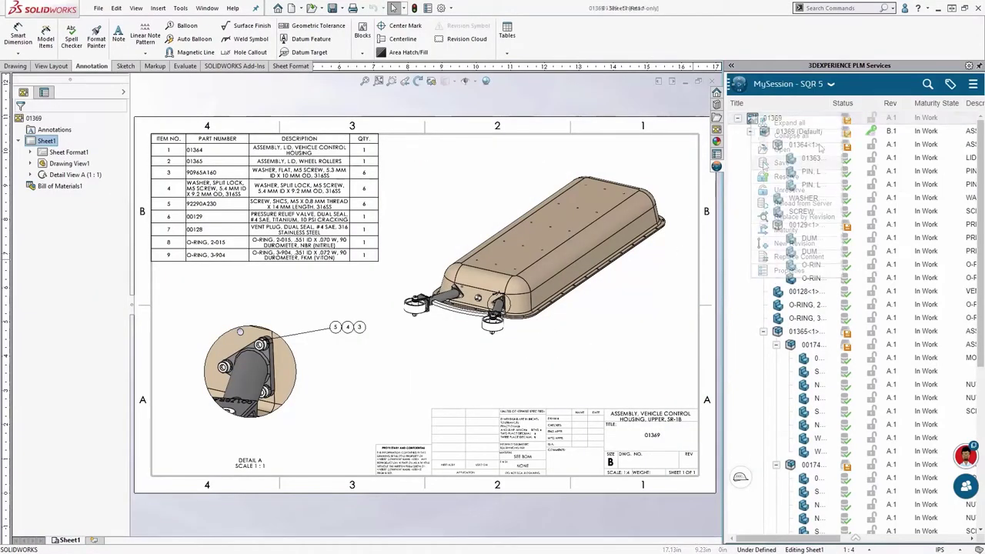
{"action": "left_click", "coordinate": [831, 84]}
{"action": "left_click", "coordinate": [815, 128]}
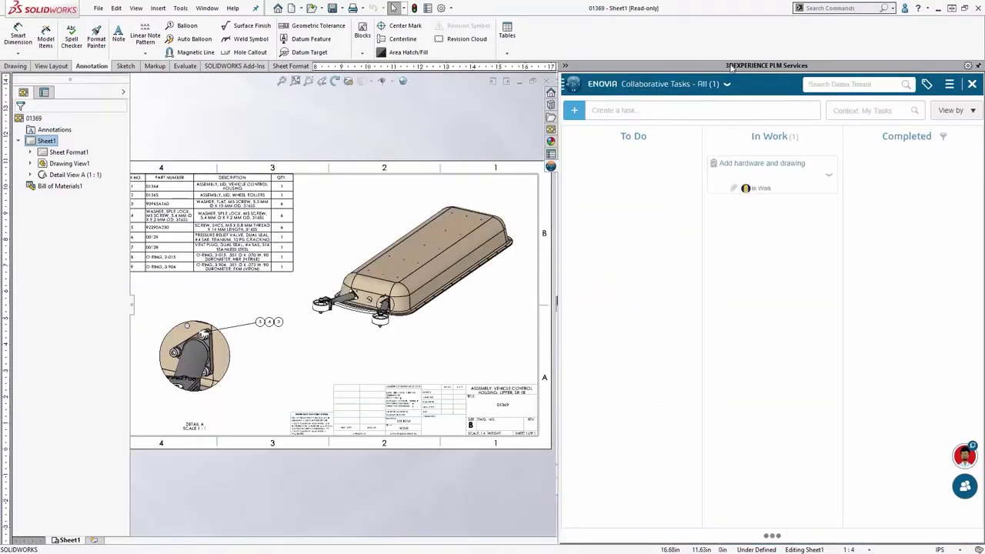
Step: Add drawing 01369 as a deliverable of the Add hardware and drawing task
{"action": "left_click", "coordinate": [805, 175]}
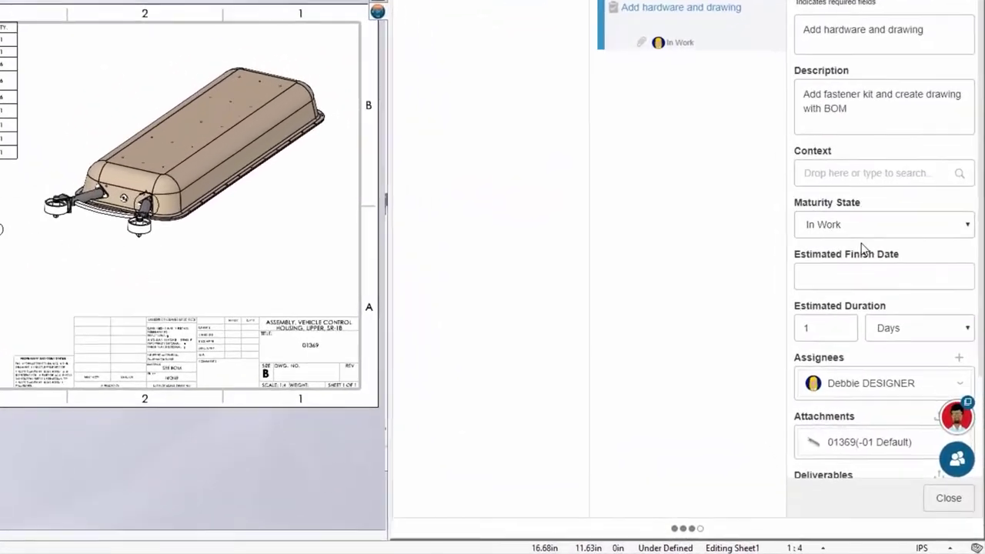
{"action": "left_click", "coordinate": [855, 361]}
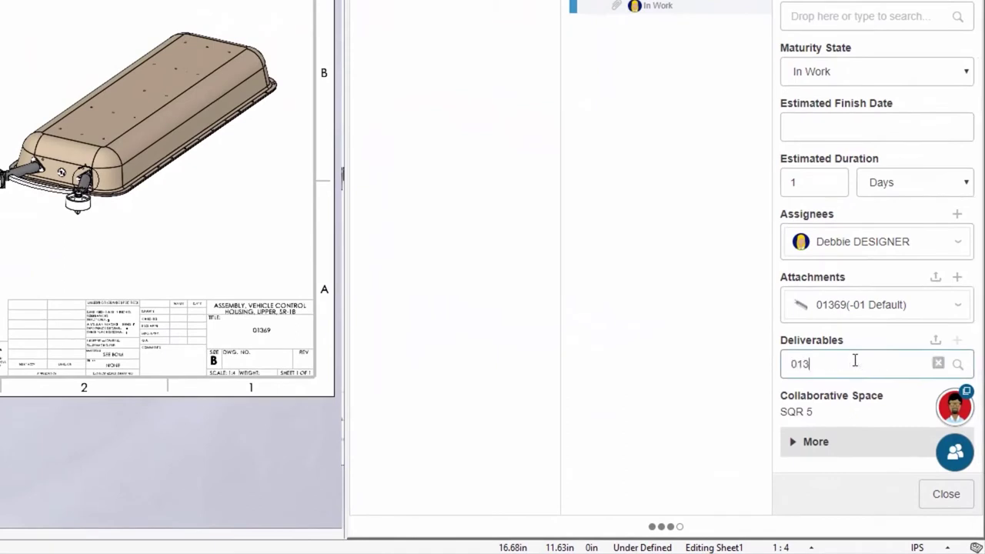
{"action": "type", "text": "69"}
{"action": "left_click", "coordinate": [839, 262]}
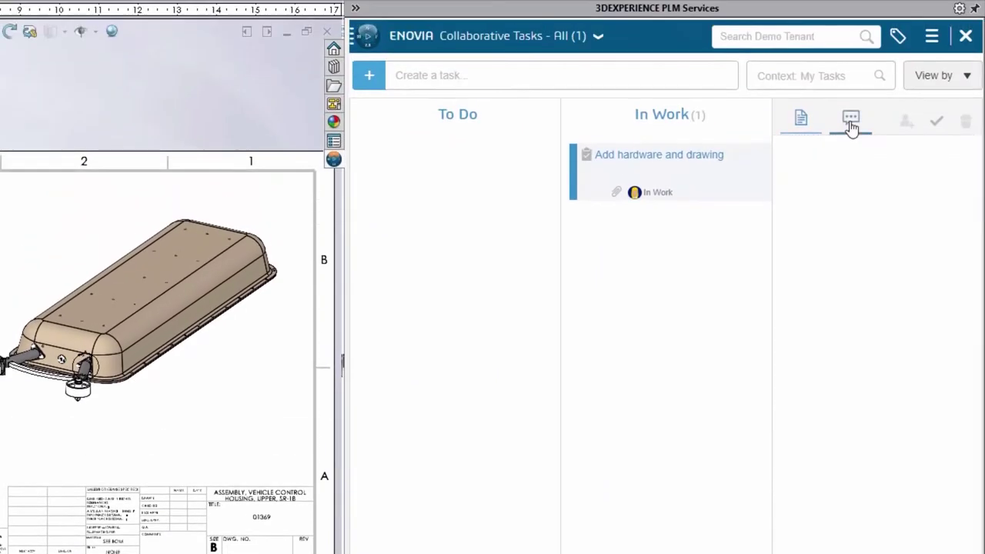
Step: Post an 'All done!' comment tagging the manager, then move the task to Completed
{"action": "left_click", "coordinate": [850, 117]}
{"action": "left_click", "coordinate": [827, 198]}
{"action": "type", "text": "@Megan"}
{"action": "left_click", "coordinate": [841, 234]}
{"action": "left_click", "coordinate": [962, 199]}
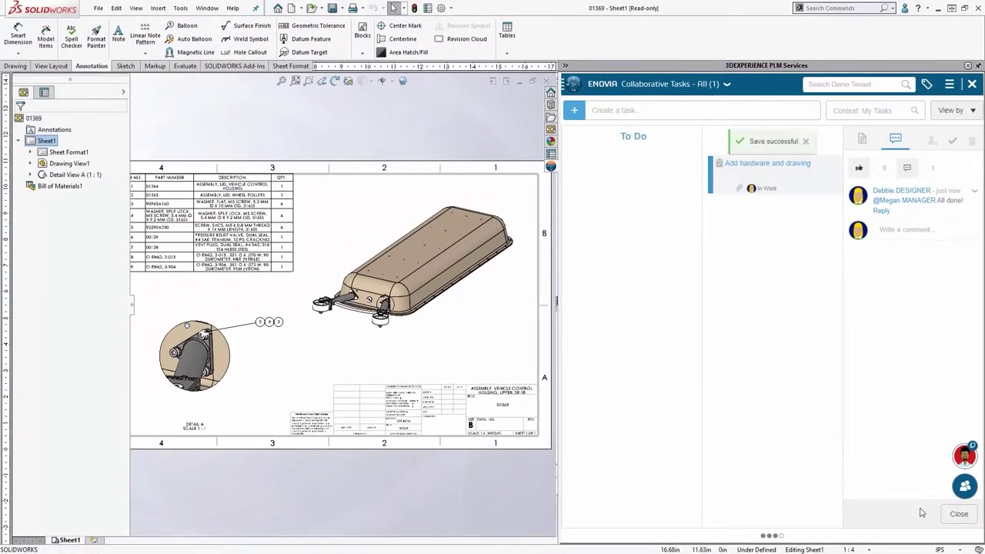
{"action": "left_click", "coordinate": [945, 515]}
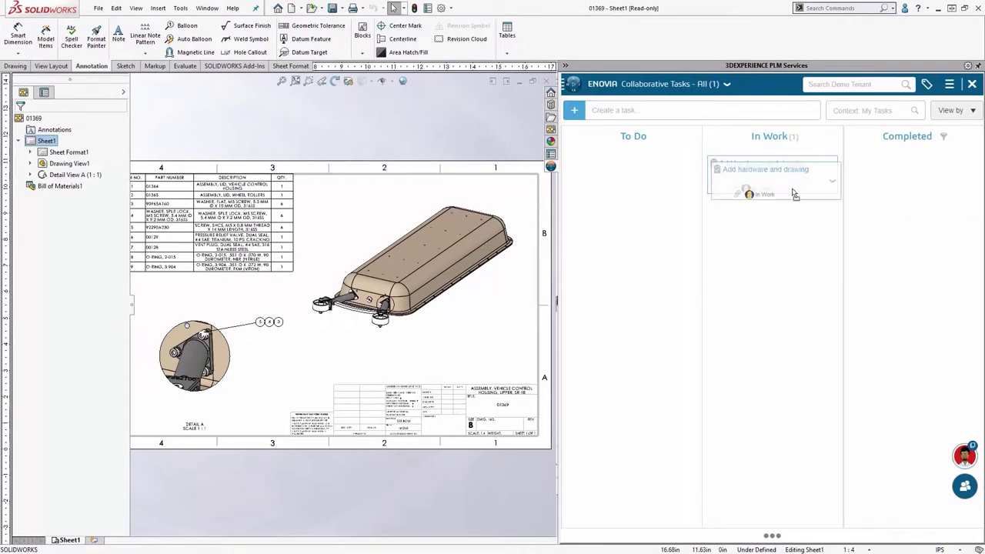
{"action": "left_click_drag", "start_coordinate": [792, 194], "coordinate": [930, 185]}
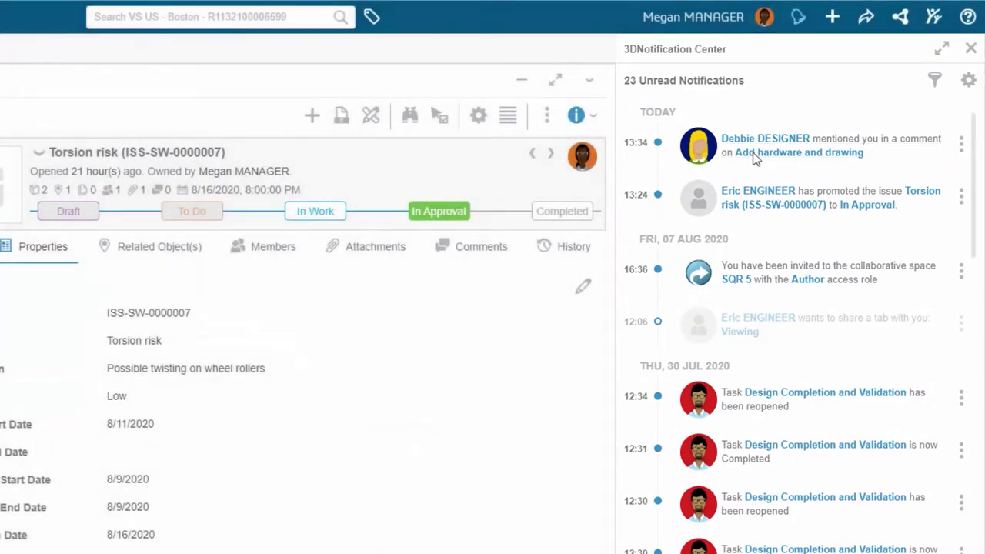
Step: Open the Torsion risk attachment in 3D Markup, inspect the wheel rollers, then close the viewer
{"action": "left_click", "coordinate": [800, 25]}
{"action": "left_click", "coordinate": [747, 249]}
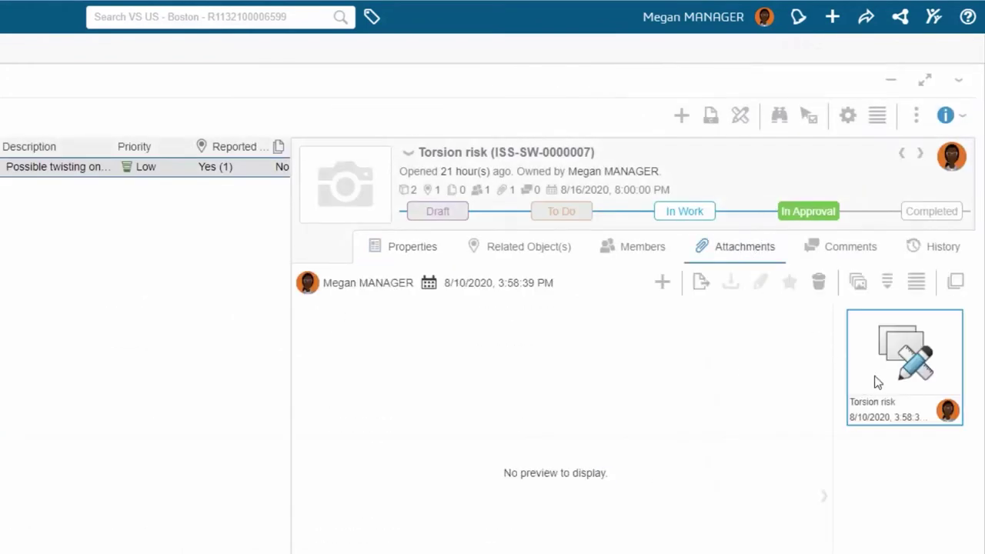
{"action": "right_click", "coordinate": [878, 382]}
{"action": "left_click", "coordinate": [709, 383]}
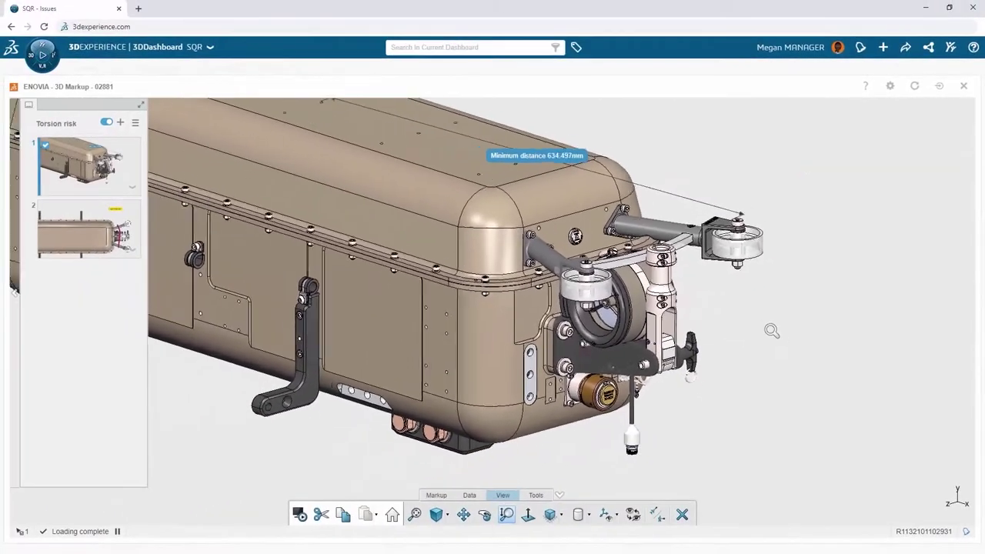
{"action": "left_click_drag", "start_coordinate": [765, 316], "coordinate": [868, 466]}
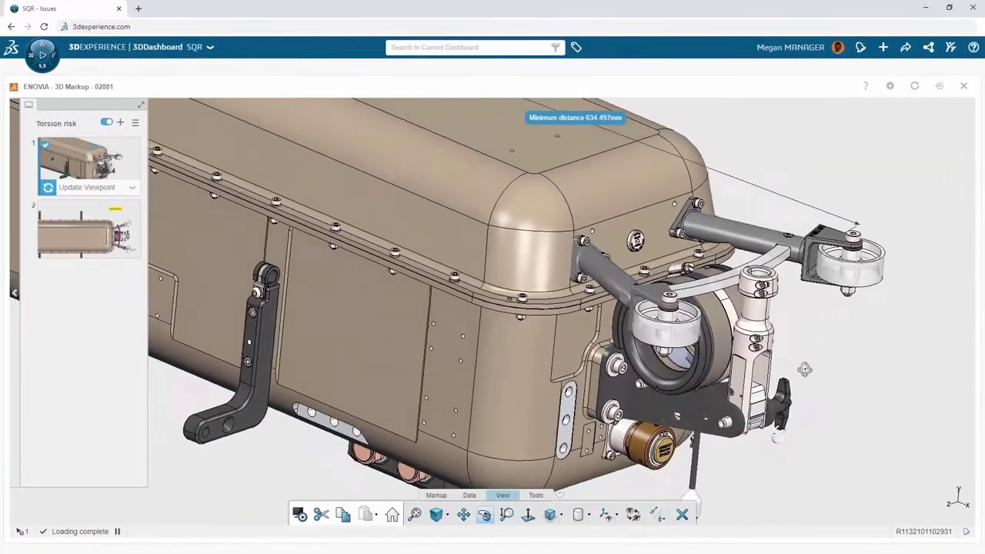
{"action": "left_click", "coordinate": [966, 87]}
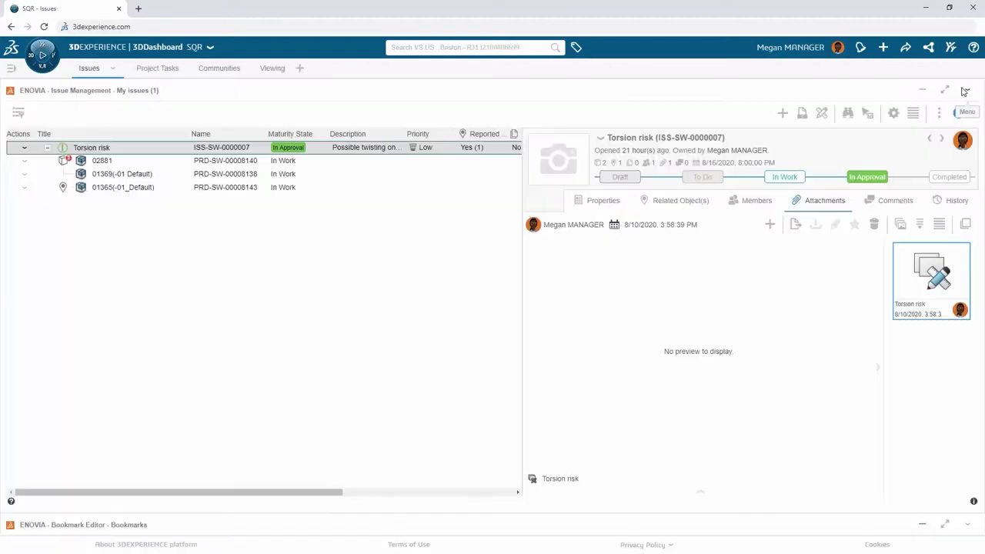
Step: Mark the issue Completed and load drawing 01369 into 3DPlay on the Viewing tab
{"action": "left_click", "coordinate": [932, 178]}
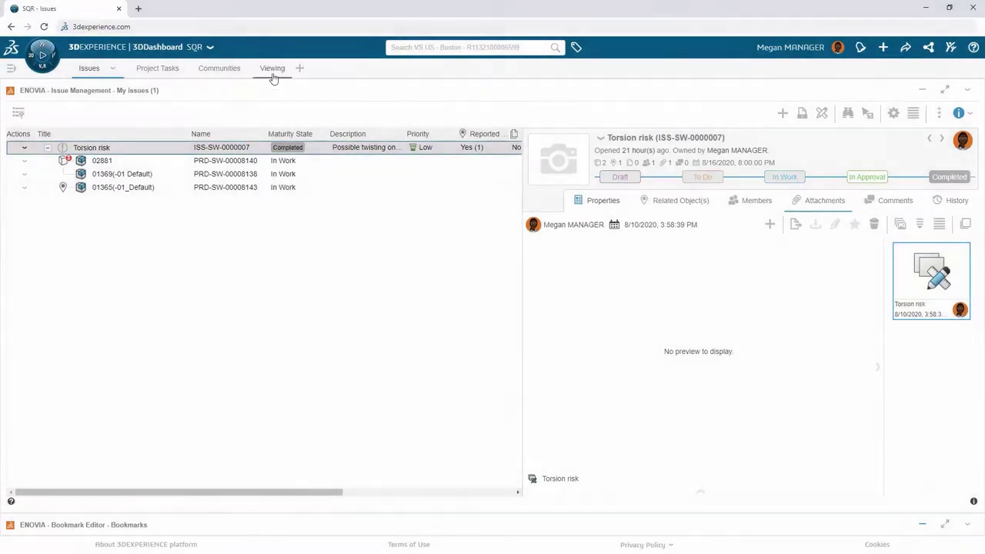
{"action": "left_click", "coordinate": [272, 71]}
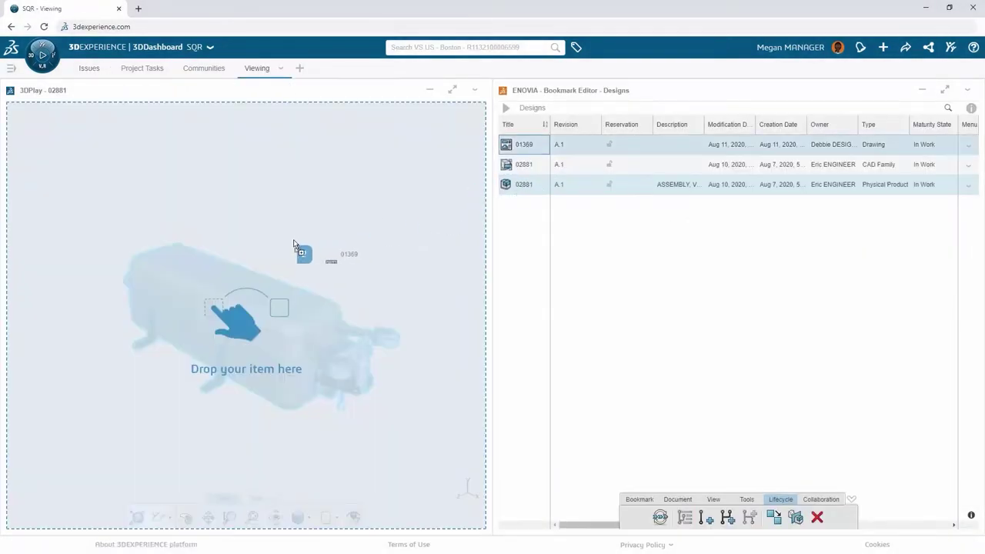
{"action": "left_click_drag", "start_coordinate": [450, 199], "coordinate": [290, 239]}
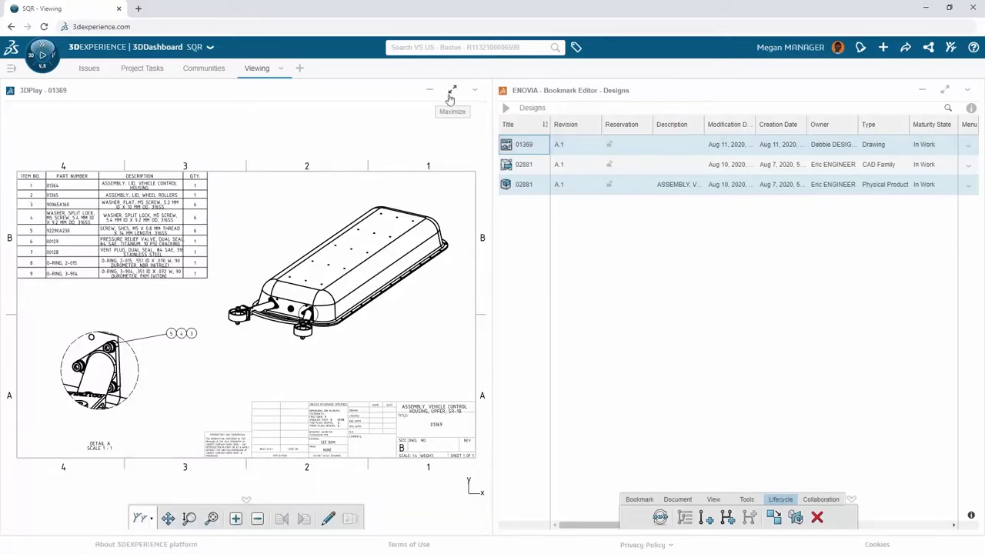
Step: Inspect Detail A in the maximized viewer, then show the Maturity lifecycle of 01369 A.1
{"action": "left_click", "coordinate": [452, 94]}
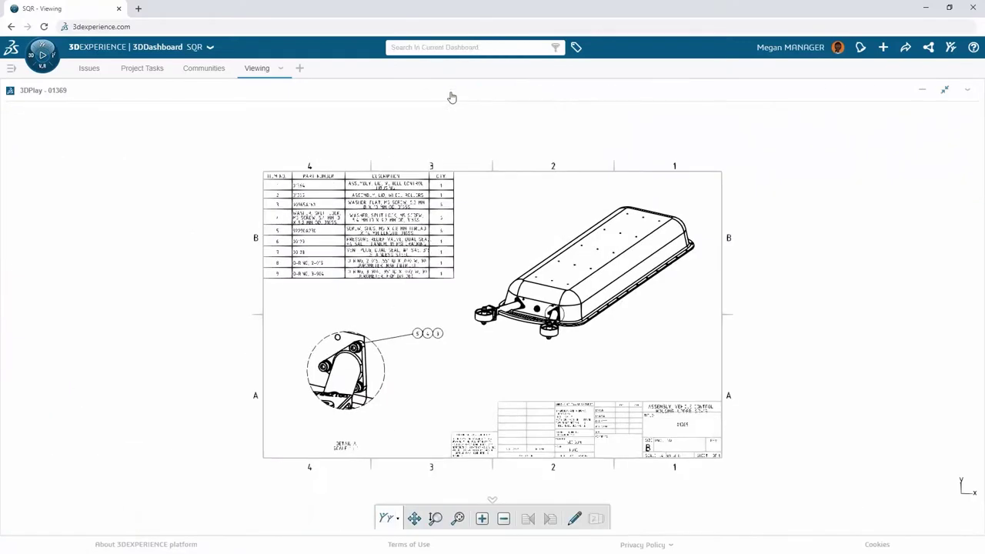
{"action": "mouse_move", "coordinate": [424, 391]}
{"action": "middle_mouse_down"}
{"action": "mouse_move", "coordinate": [509, 334]}
{"action": "mouse_move", "coordinate": [518, 346]}
{"action": "middle_mouse_up"}
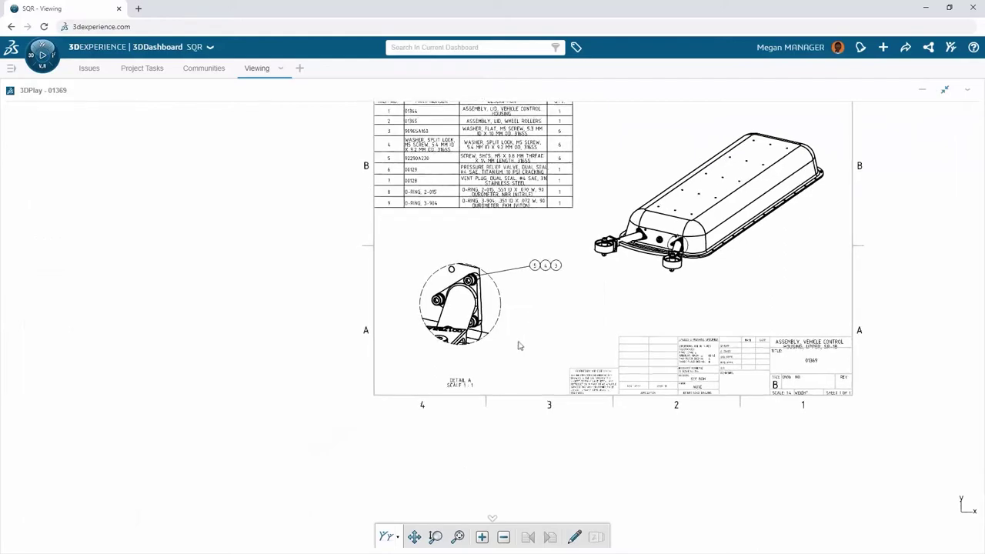
{"action": "middle_click_drag", "start_coordinate": [455, 439], "coordinate": [470, 274], "text": "ctrl"}
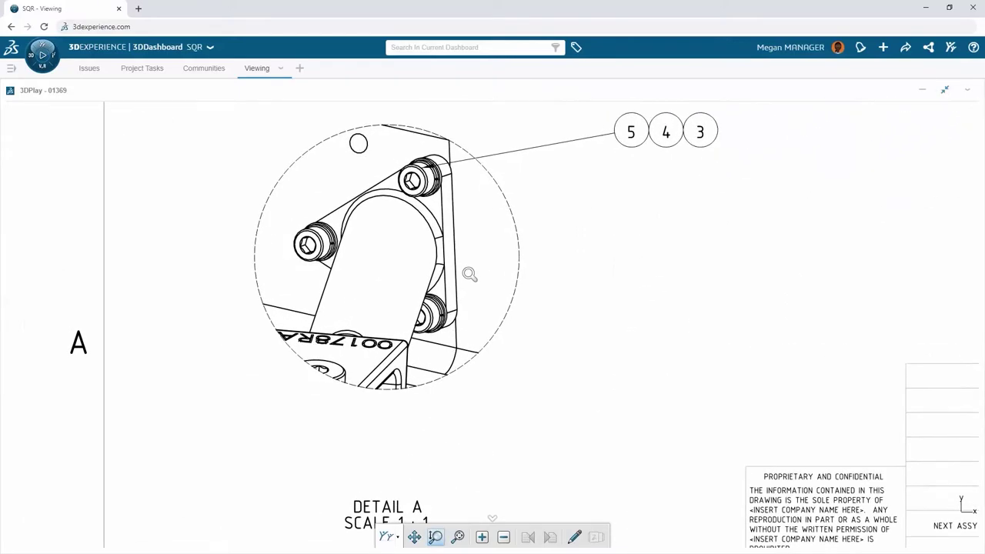
{"action": "left_click", "coordinate": [457, 536]}
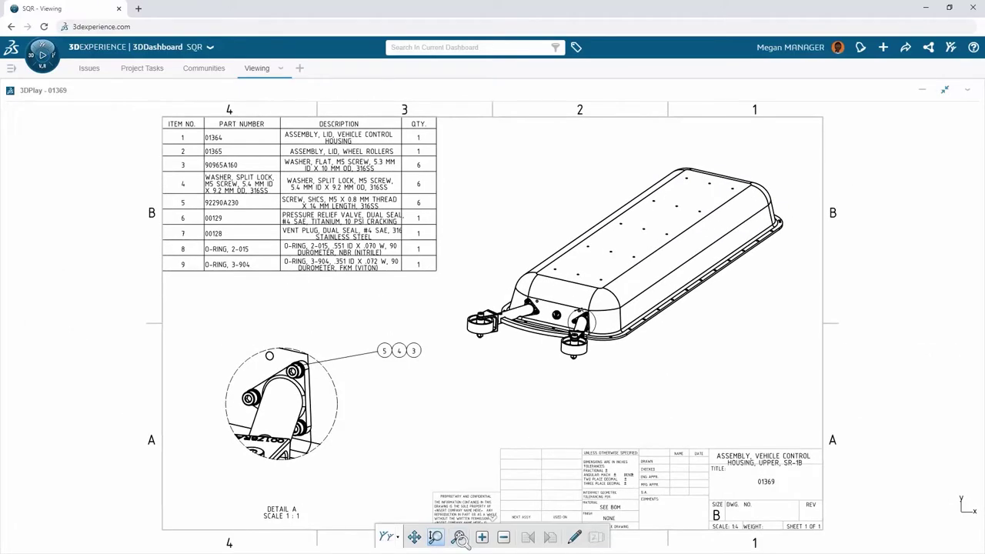
{"action": "left_click", "coordinate": [944, 90]}
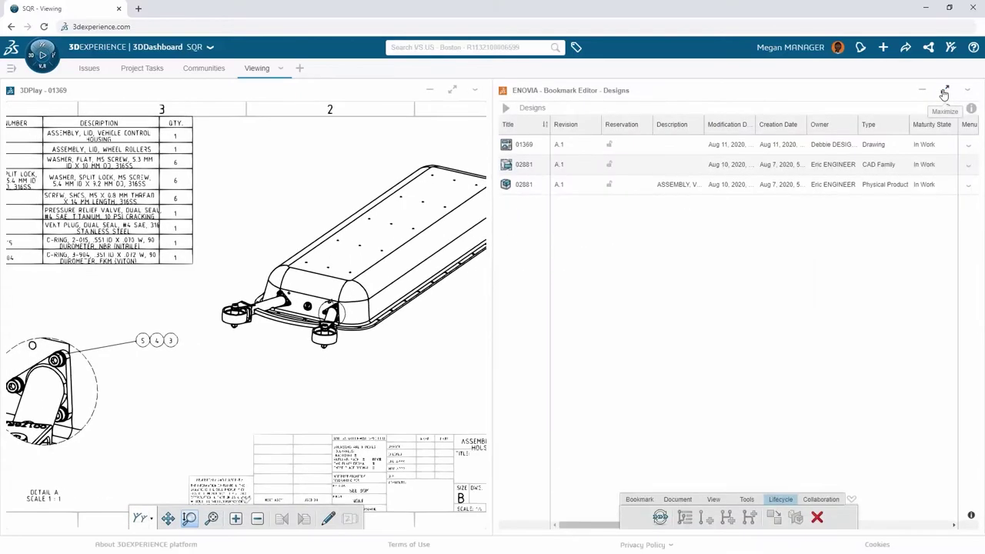
{"action": "left_click", "coordinate": [541, 150]}
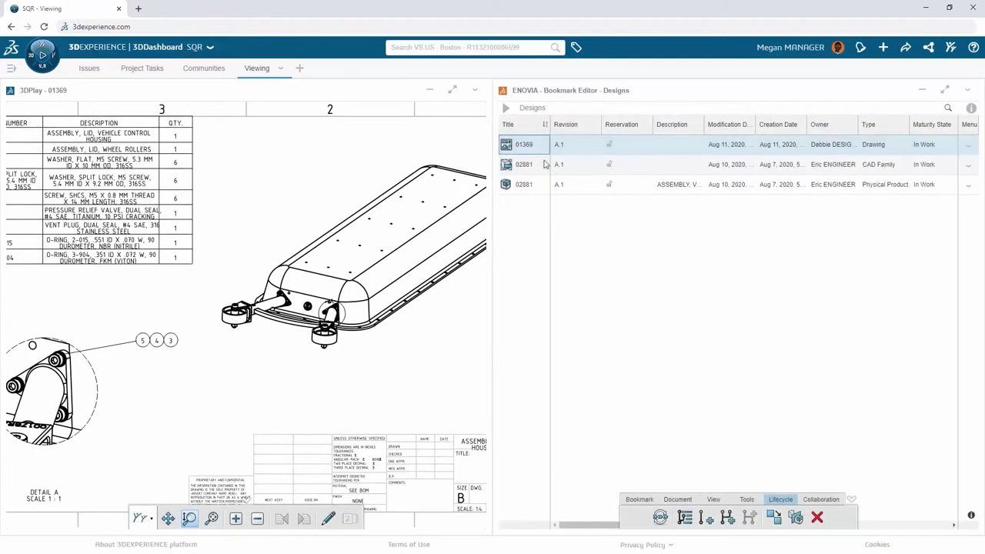
{"action": "left_click", "coordinate": [660, 517]}
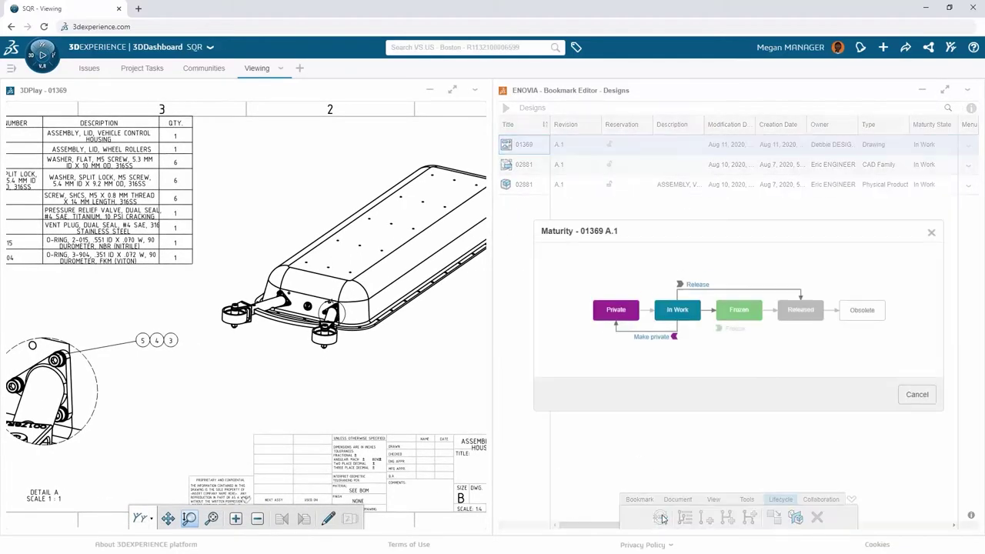
Step: Release drawing 01369 and reply 'Thanks everyone, I'm off to see the customer' on the post
{"action": "left_click", "coordinate": [706, 290]}
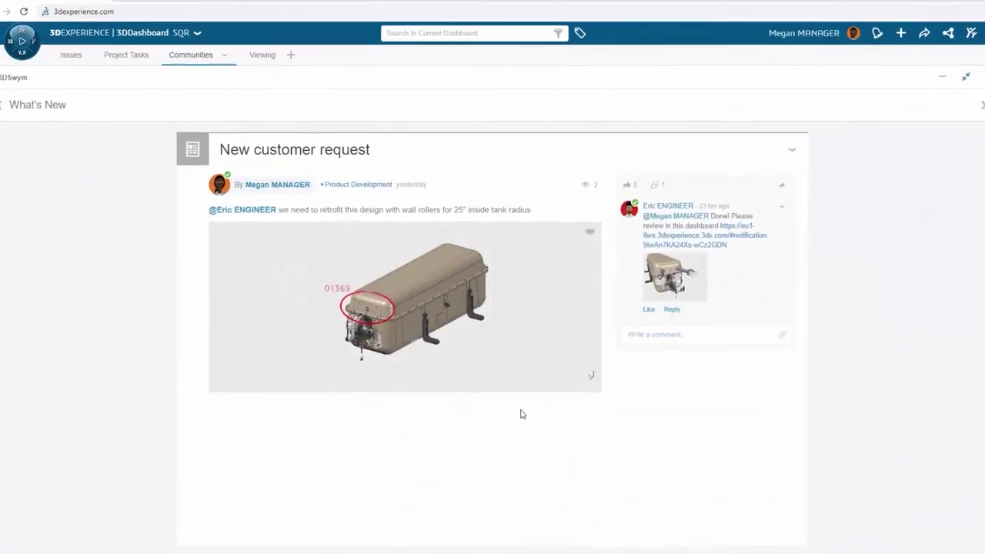
{"action": "left_click", "coordinate": [627, 337]}
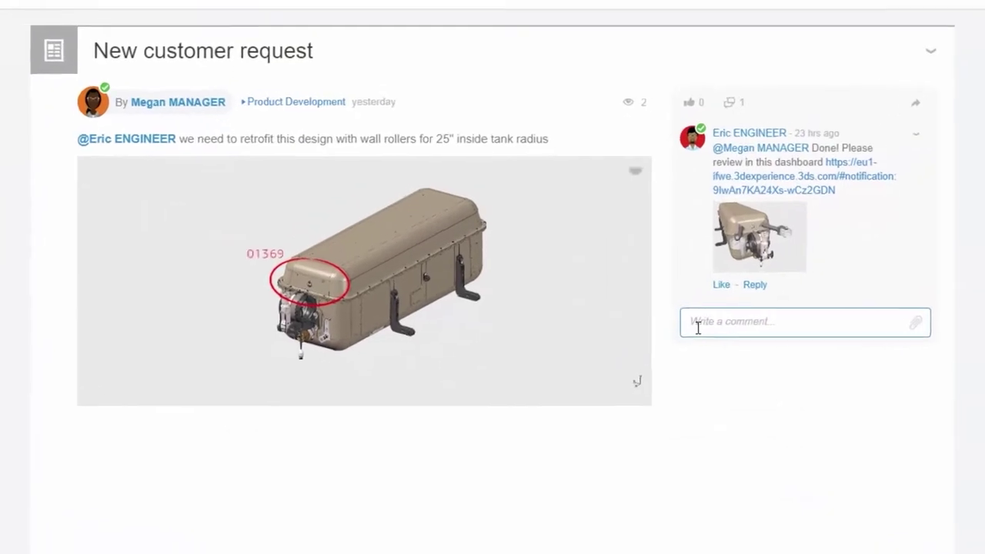
{"action": "type", "text": "Thanks everyone, I'm off to see the customer"}
{"action": "key", "text": "Return"}
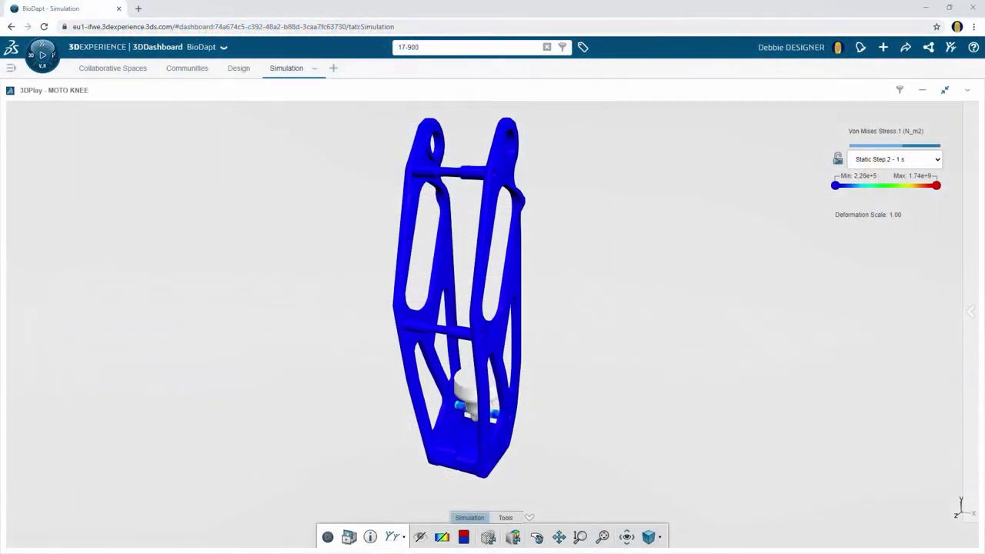
Step: Play the Von Mises stress animation, zooming and orbiting the knee, then stop it
{"action": "left_click", "coordinate": [328, 537]}
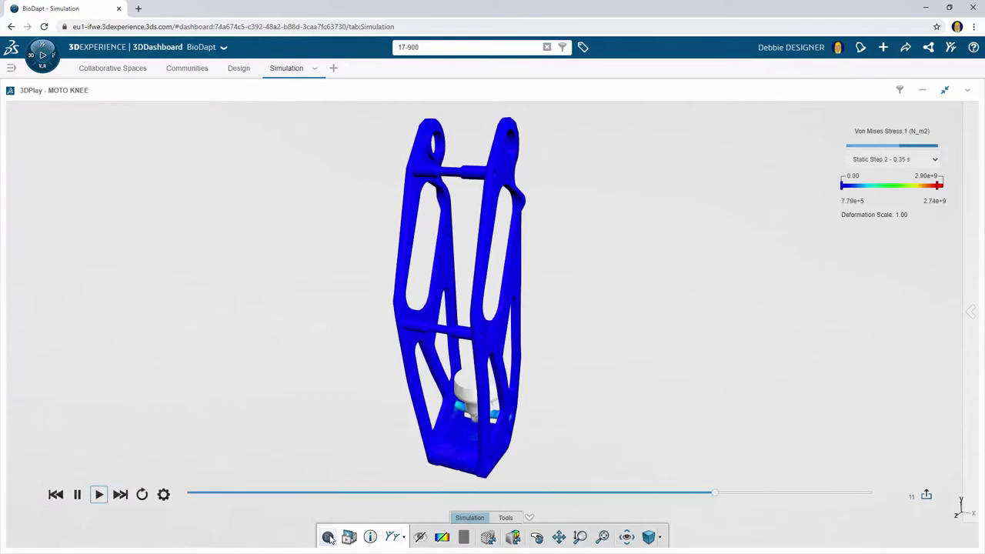
{"action": "mouse_move", "coordinate": [382, 461]}
{"action": "middle_mouse_down"}
{"action": "mouse_move", "coordinate": [388, 337]}
{"action": "mouse_move", "coordinate": [369, 235]}
{"action": "mouse_move", "coordinate": [420, 215]}
{"action": "middle_mouse_up"}
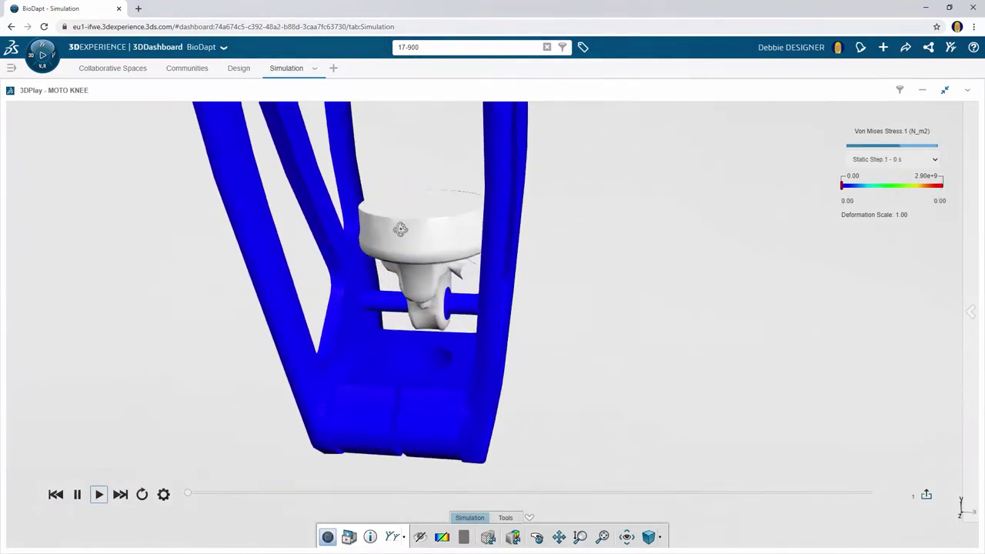
{"action": "mouse_move", "coordinate": [422, 174]}
{"action": "middle_mouse_down"}
{"action": "mouse_move", "coordinate": [524, 182]}
{"action": "mouse_move", "coordinate": [659, 169]}
{"action": "mouse_move", "coordinate": [782, 341]}
{"action": "middle_mouse_up"}
{"action": "mouse_move", "coordinate": [782, 413]}
{"action": "middle_mouse_down"}
{"action": "mouse_move", "coordinate": [682, 323]}
{"action": "mouse_move", "coordinate": [655, 320]}
{"action": "middle_mouse_up"}
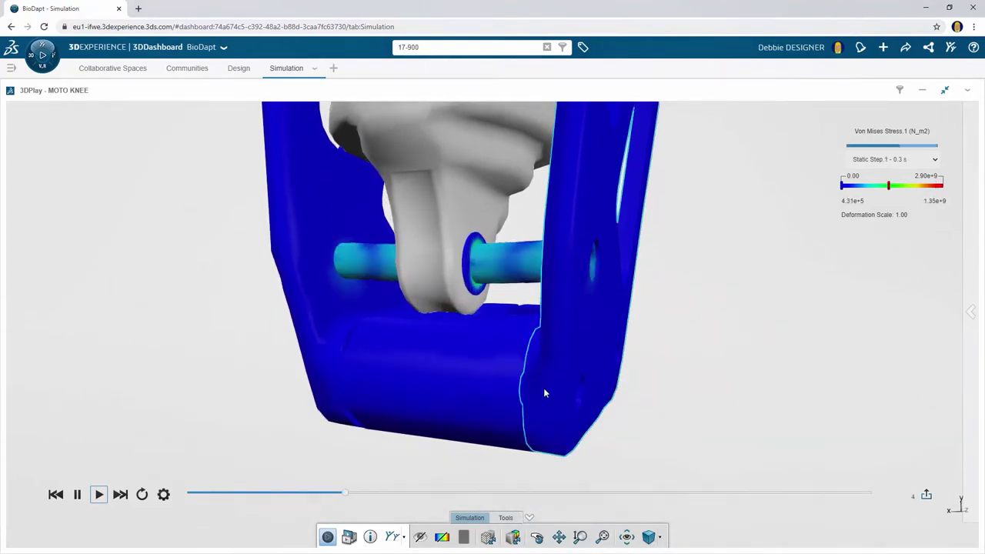
{"action": "left_click", "coordinate": [328, 538]}
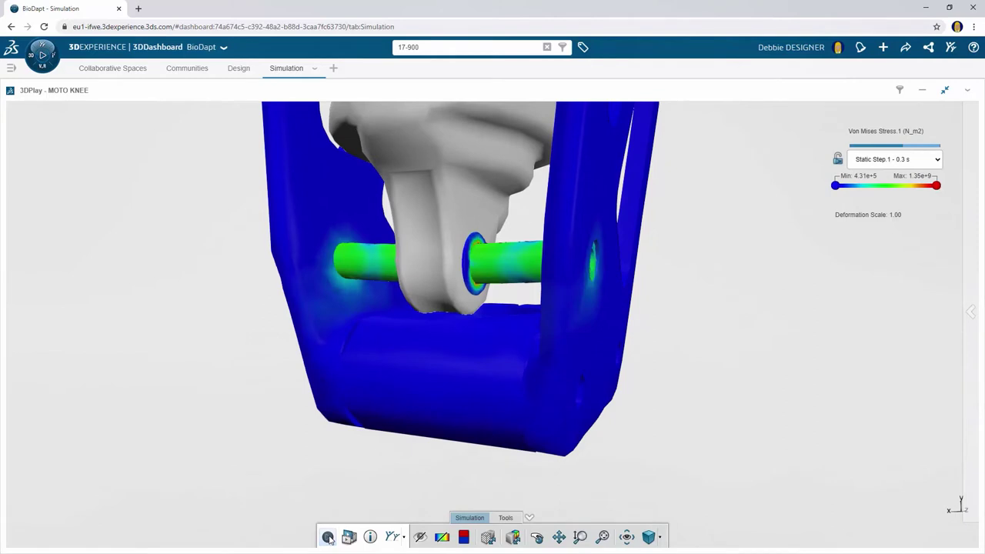
Step: Show the Static Step.1 - 1 s result frame and orbit to inspect the pin area
{"action": "left_click", "coordinate": [932, 160]}
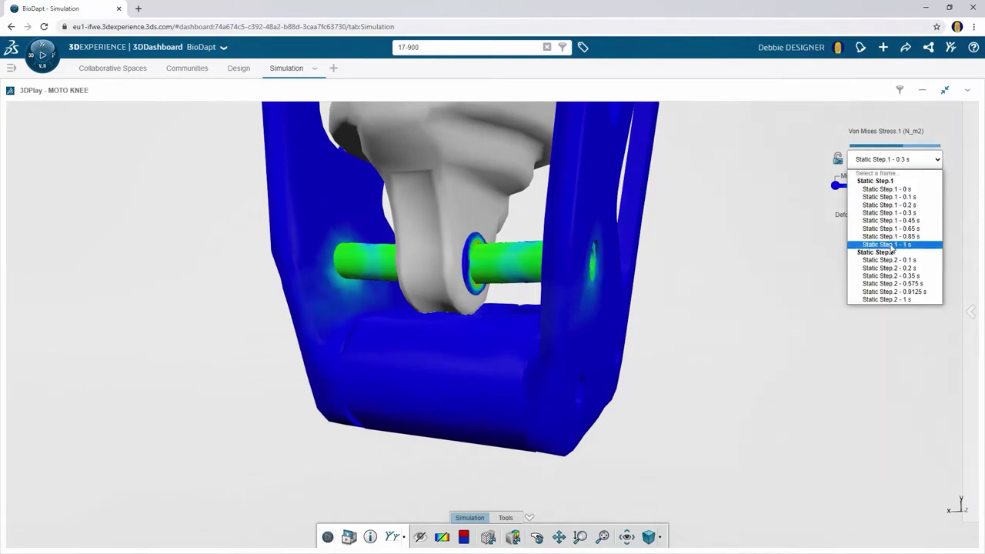
{"action": "left_click", "coordinate": [891, 245]}
{"action": "mouse_move", "coordinate": [679, 332]}
{"action": "middle_mouse_down"}
{"action": "mouse_move", "coordinate": [736, 347]}
{"action": "mouse_move", "coordinate": [764, 325]}
{"action": "mouse_move", "coordinate": [767, 350]}
{"action": "middle_mouse_up"}
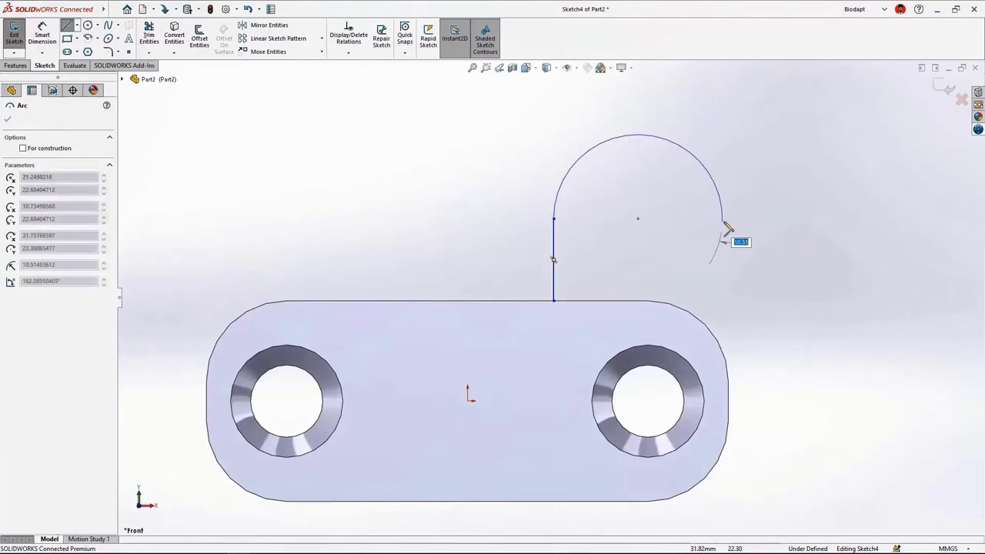
Step: Finish the arc-and-line sketch, then launch Linear Structural Validation for 17-900 as Structural Designer
{"action": "left_click", "coordinate": [727, 219]}
{"action": "double_click", "coordinate": [728, 380]}
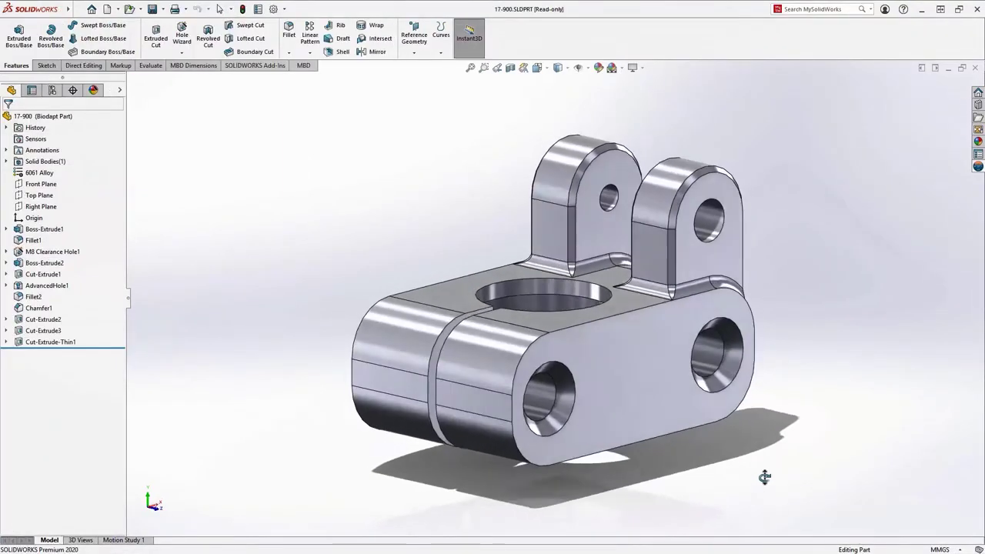
{"action": "left_click", "coordinate": [978, 167]}
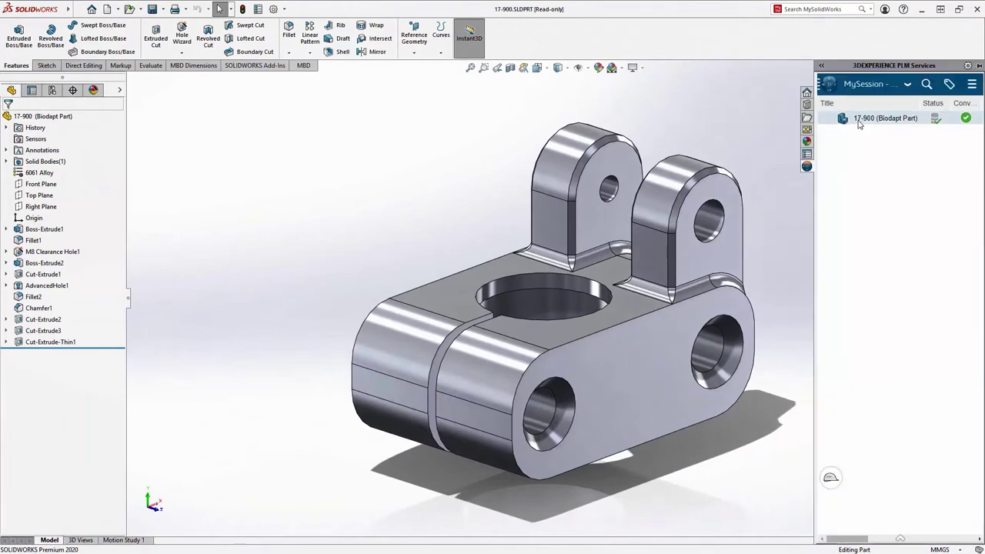
{"action": "left_click", "coordinate": [828, 84]}
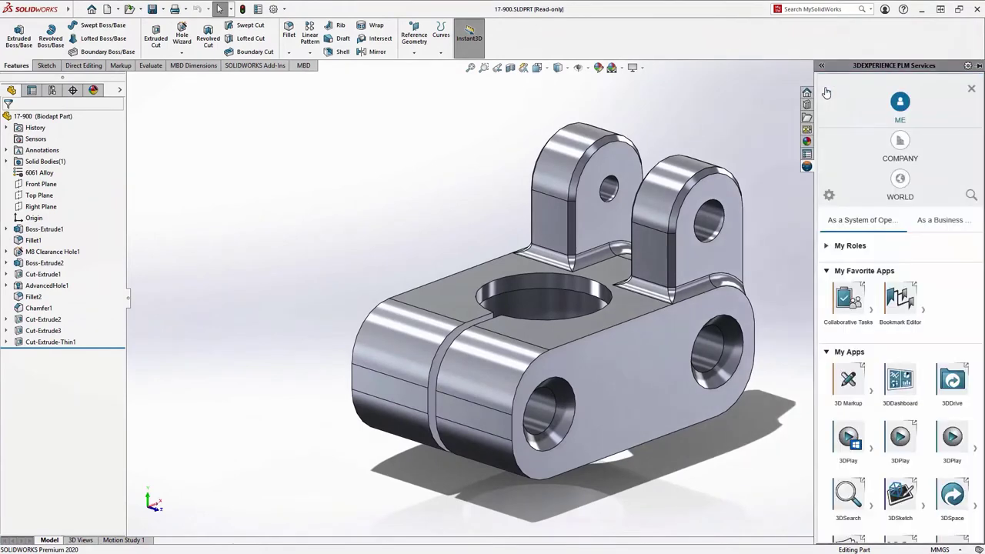
{"action": "left_click", "coordinate": [827, 246]}
{"action": "scroll", "coordinate": [840, 286], "scroll_direction": "down", "scroll_amount": 3}
{"action": "left_click", "coordinate": [847, 348]}
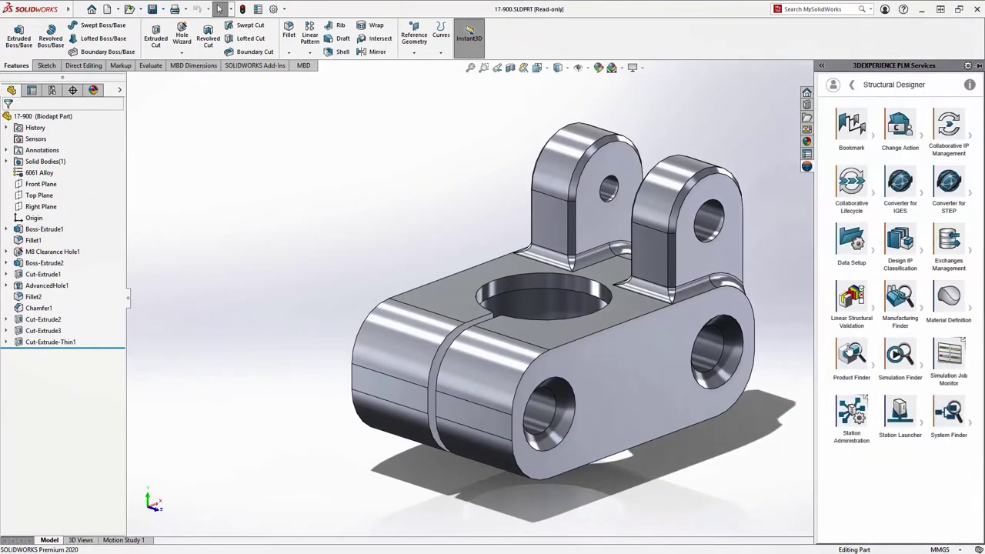
{"action": "left_click", "coordinate": [852, 302]}
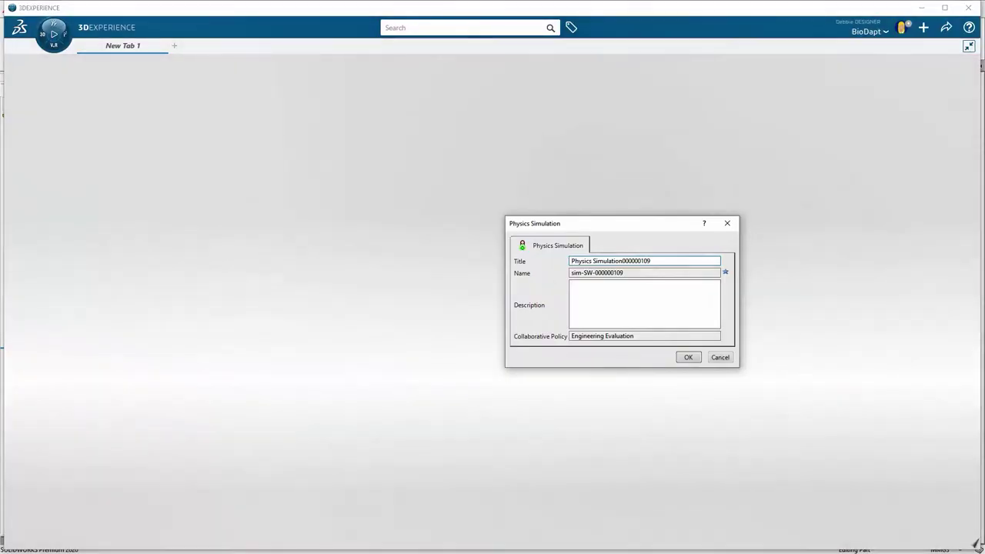
Step: Create a structural simulation titled '17-900 Test'
{"action": "type", "text": "17-900 Test"}
{"action": "left_click", "coordinate": [689, 357]}
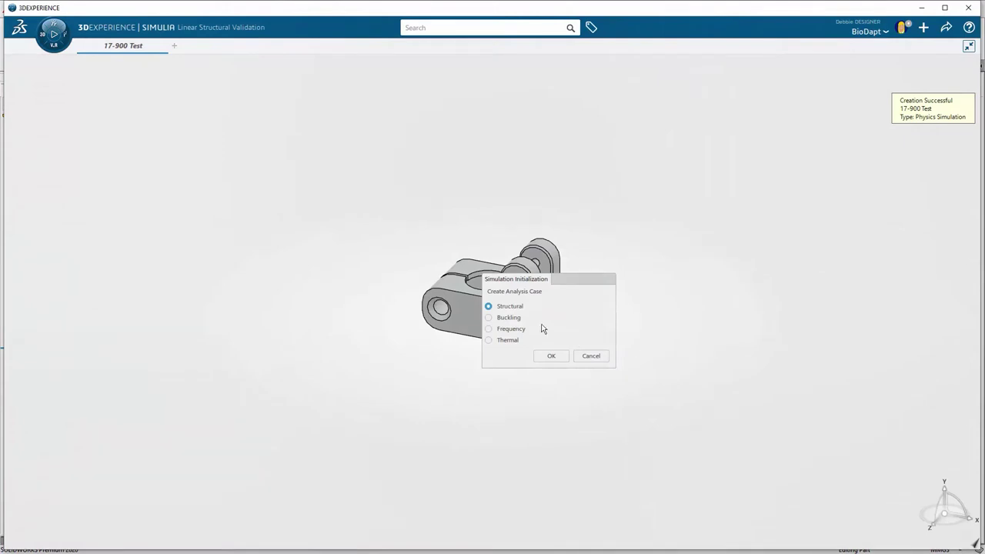
{"action": "left_click", "coordinate": [550, 357]}
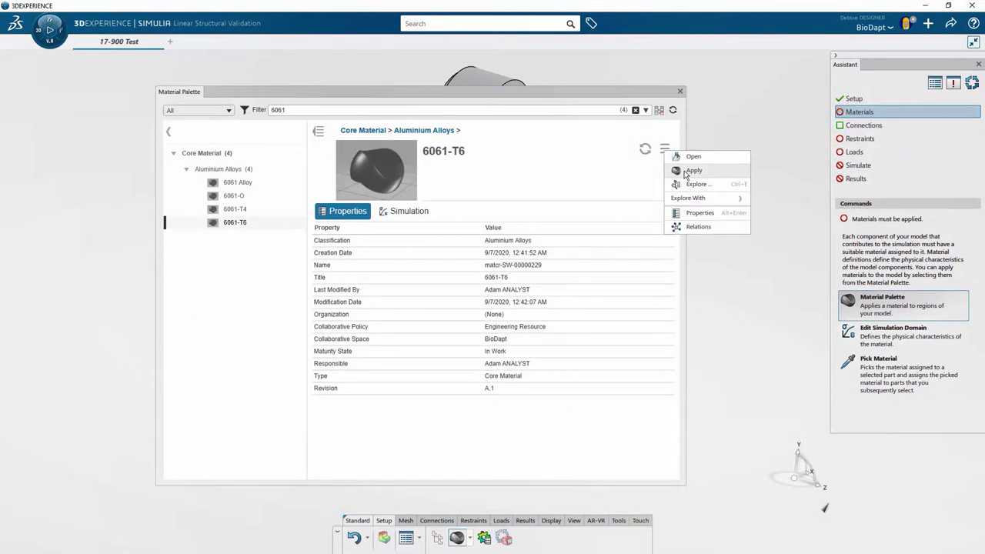
Step: Apply 6061-T6 aluminium, put a bearing load on the hole face, and run the simulation
{"action": "left_click", "coordinate": [691, 170]}
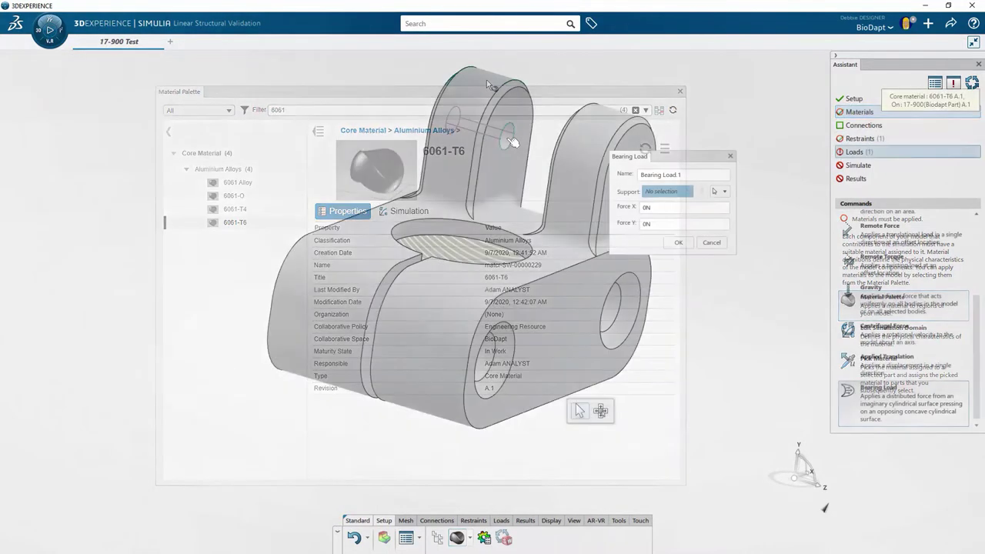
{"action": "left_click", "coordinate": [511, 142]}
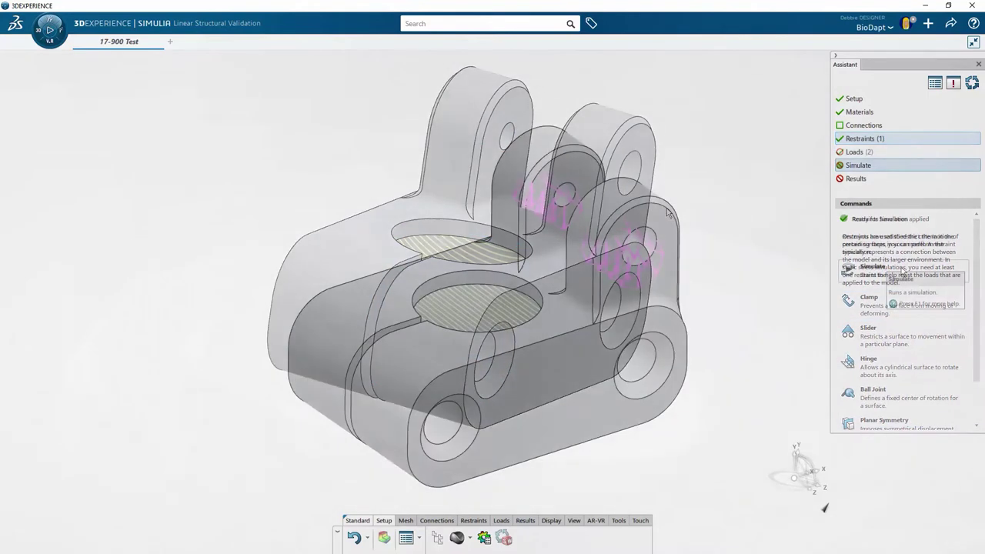
{"action": "left_click", "coordinate": [889, 269]}
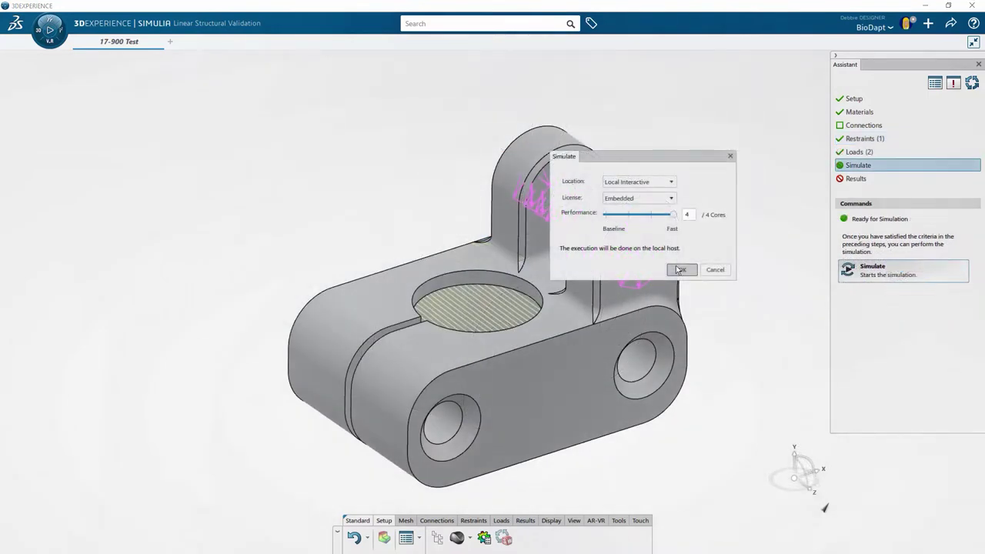
{"action": "left_click", "coordinate": [678, 269]}
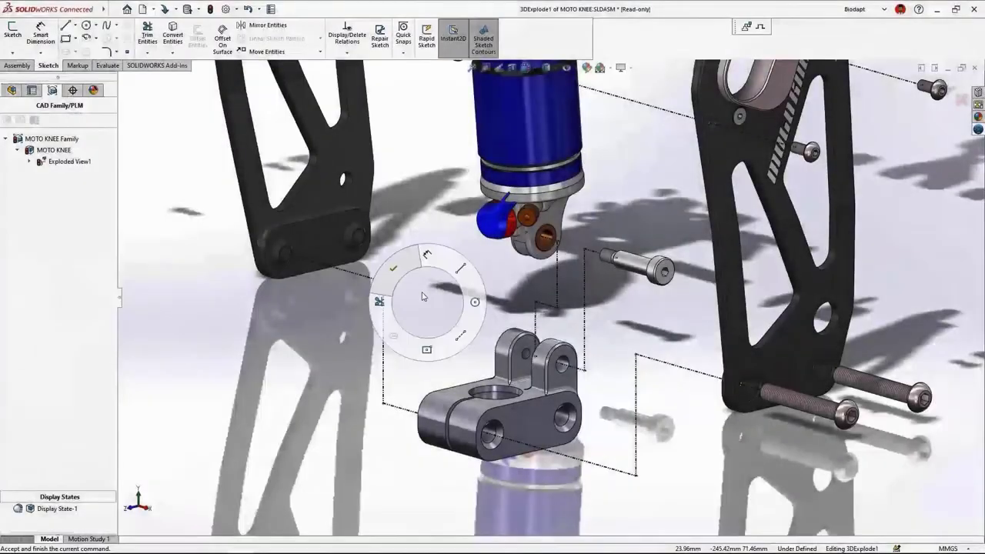
{"action": "right_click_drag", "start_coordinate": [422, 296], "coordinate": [405, 276]}
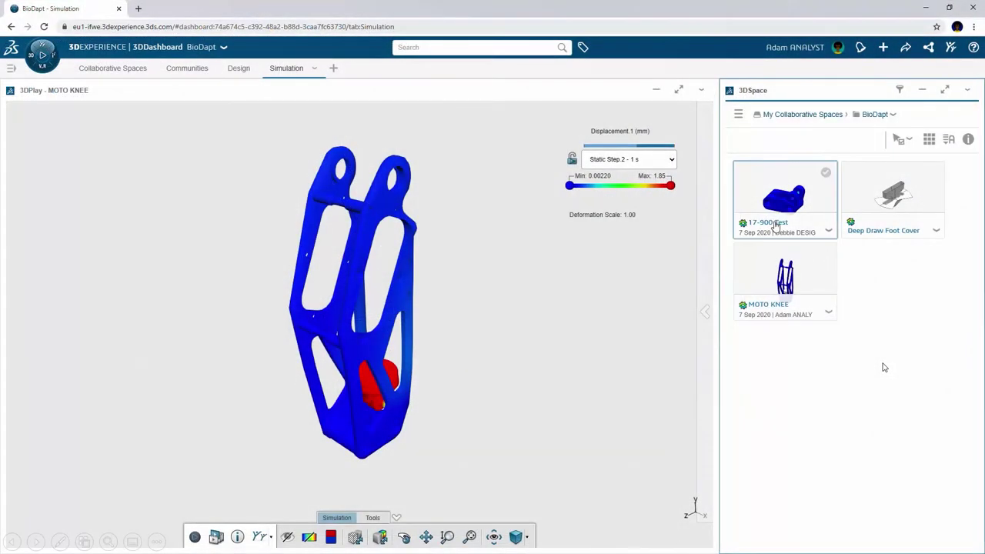
Step: Show the 17-900 Test Von Mises stress in 3DPlay, then open MOTO KNEE in Collaborative Lifecycle
{"action": "left_click_drag", "start_coordinate": [783, 199], "coordinate": [513, 315]}
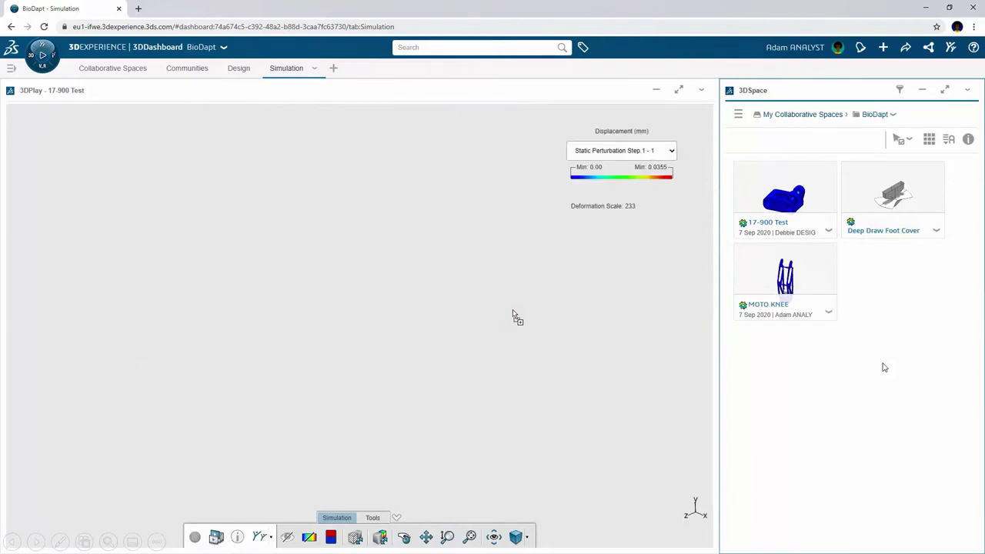
{"action": "mouse_move", "coordinate": [514, 435]}
{"action": "left_mouse_down"}
{"action": "mouse_move", "coordinate": [619, 394]}
{"action": "mouse_move", "coordinate": [593, 435]}
{"action": "mouse_move", "coordinate": [435, 459]}
{"action": "left_mouse_up"}
{"action": "left_click", "coordinate": [216, 536]}
{"action": "left_click", "coordinate": [400, 237]}
{"action": "mouse_move", "coordinate": [509, 467]}
{"action": "left_mouse_down"}
{"action": "mouse_move", "coordinate": [553, 442]}
{"action": "mouse_move", "coordinate": [572, 468]}
{"action": "mouse_move", "coordinate": [638, 466]}
{"action": "mouse_move", "coordinate": [657, 439]}
{"action": "left_mouse_up"}
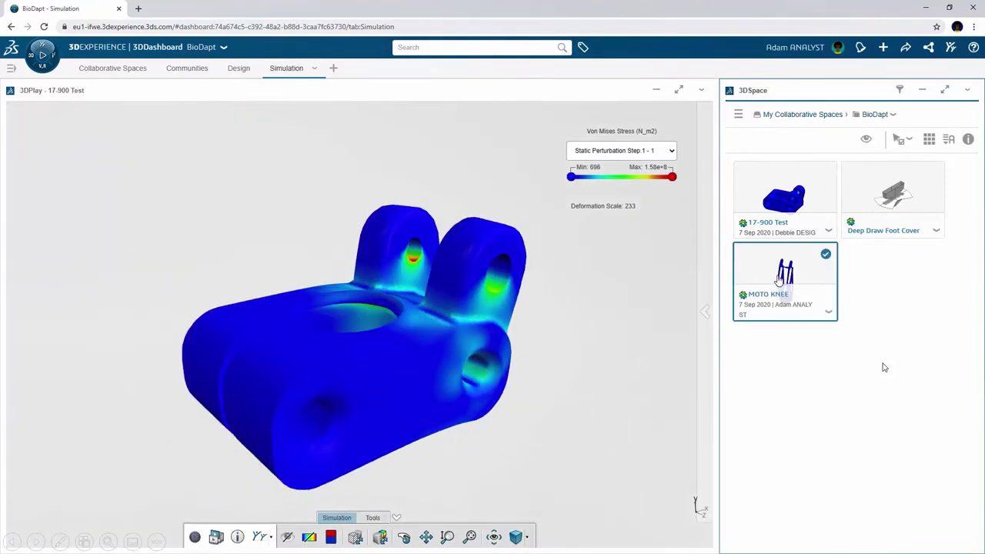
{"action": "left_click", "coordinate": [50, 59]}
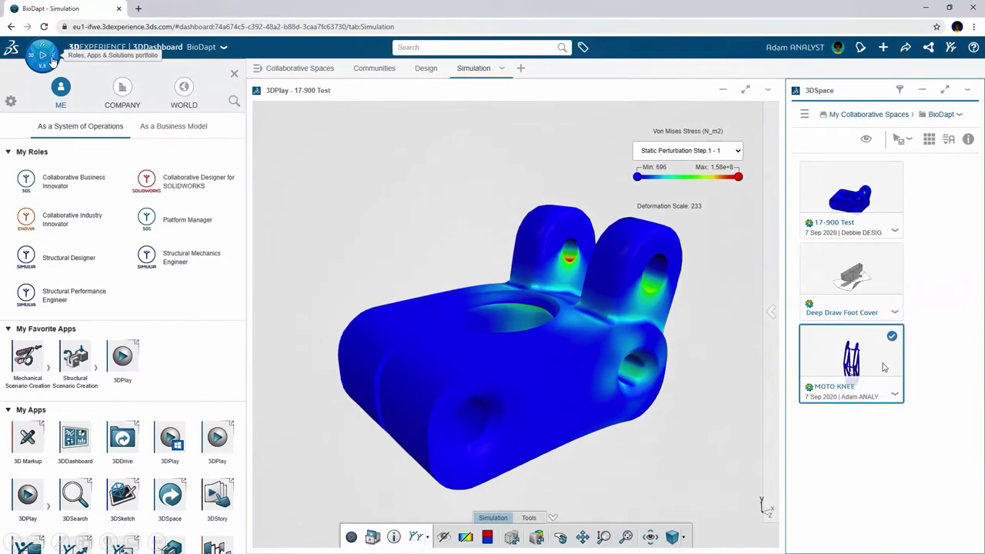
{"action": "left_click", "coordinate": [82, 219]}
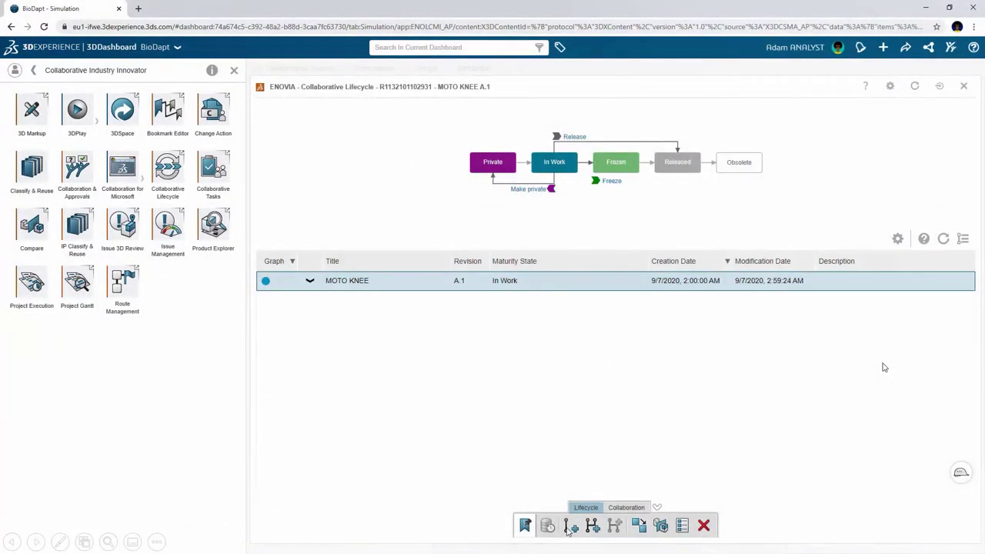
Step: Revise MOTO KNEE A.1 into revision B.1 and launch Mechanical Scenario Creation
{"action": "left_click", "coordinate": [571, 528]}
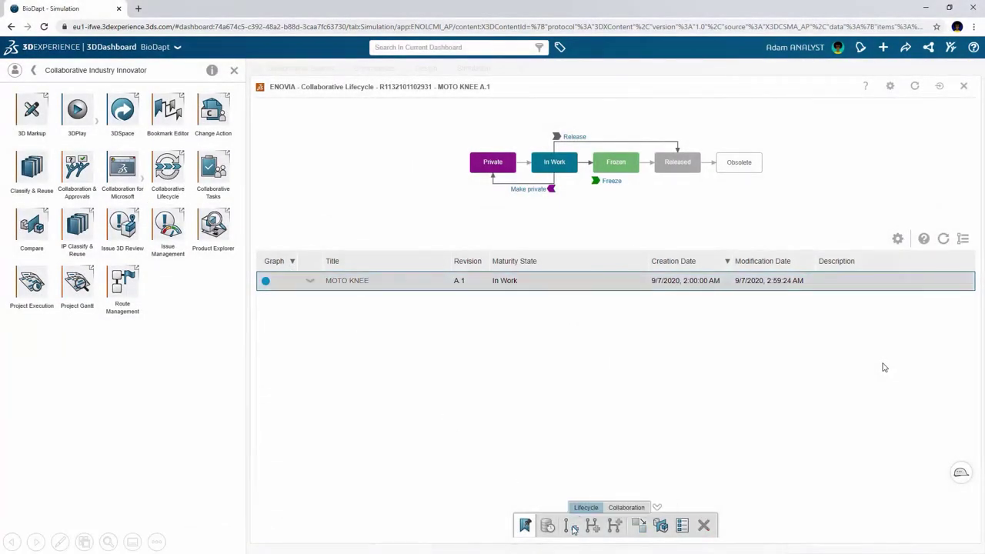
{"action": "left_click", "coordinate": [682, 355]}
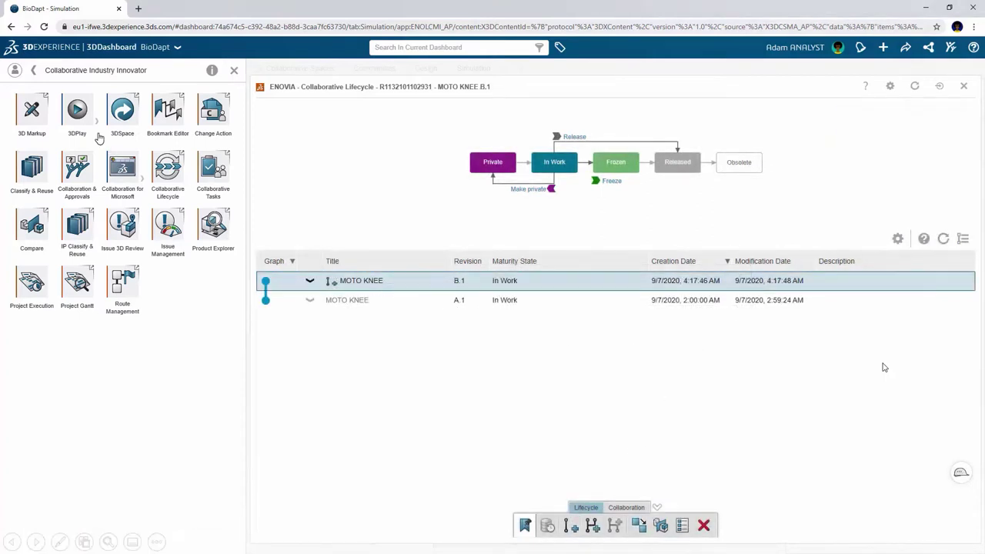
{"action": "left_click", "coordinate": [33, 71]}
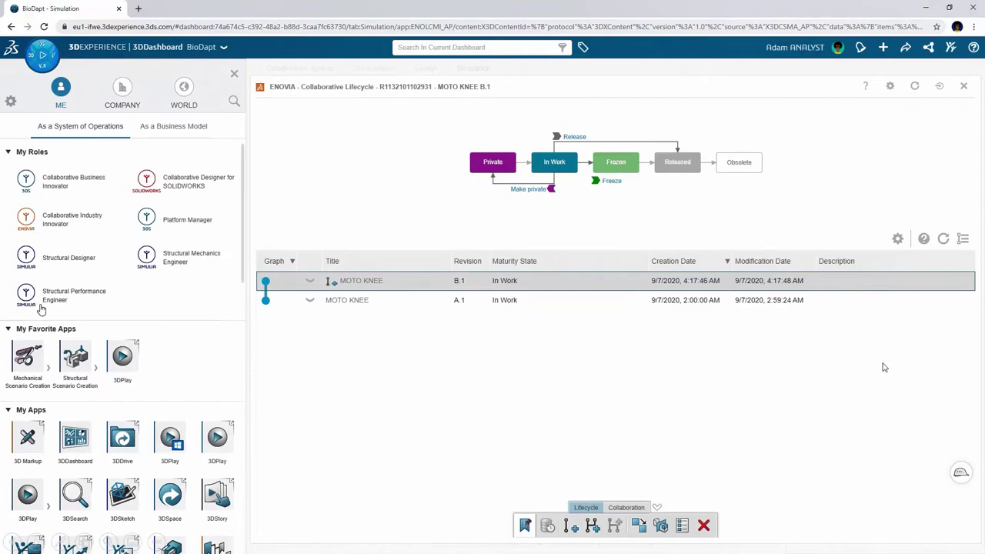
{"action": "left_click", "coordinate": [36, 356]}
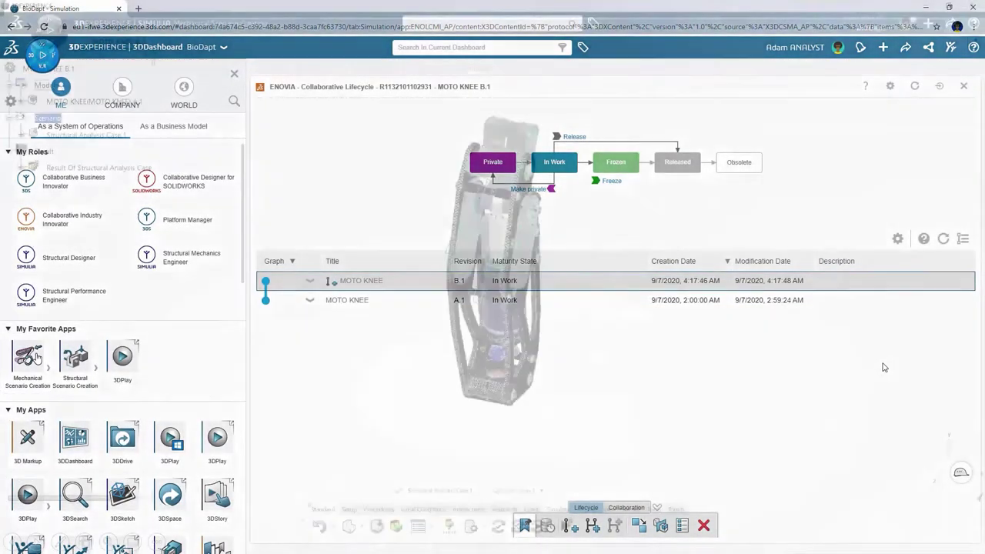
Step: Switch the analysis model to MOTO KNEE B.1, reselect section supports, and rerun the structural simulation
{"action": "left_click", "coordinate": [84, 201]}
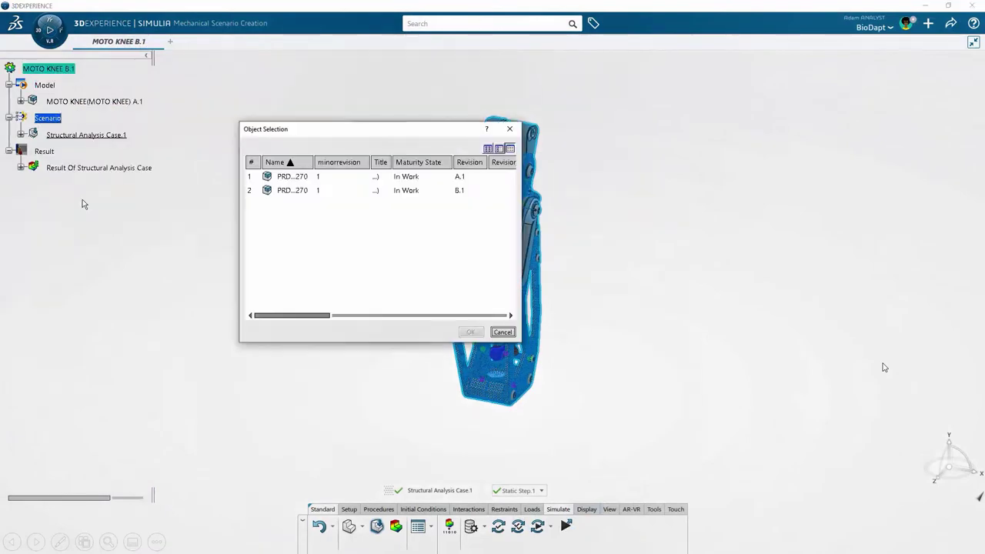
{"action": "left_click", "coordinate": [291, 191]}
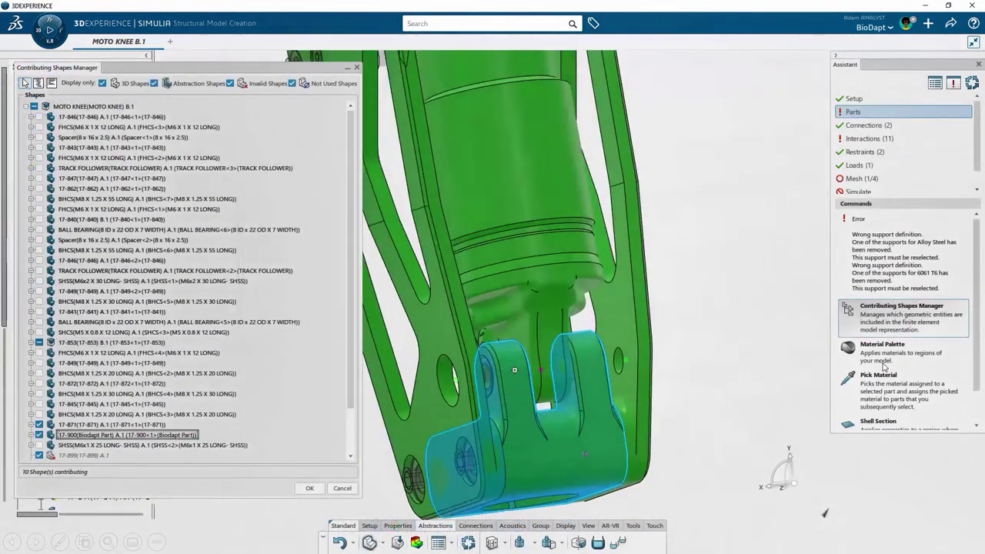
{"action": "scroll", "coordinate": [514, 370], "scroll_direction": "up", "scroll_amount": 2}
{"action": "scroll", "coordinate": [513, 371], "scroll_direction": "up", "scroll_amount": 2}
{"action": "scroll", "coordinate": [512, 372], "scroll_direction": "up", "scroll_amount": 2}
{"action": "scroll", "coordinate": [510, 373], "scroll_direction": "up", "scroll_amount": 2}
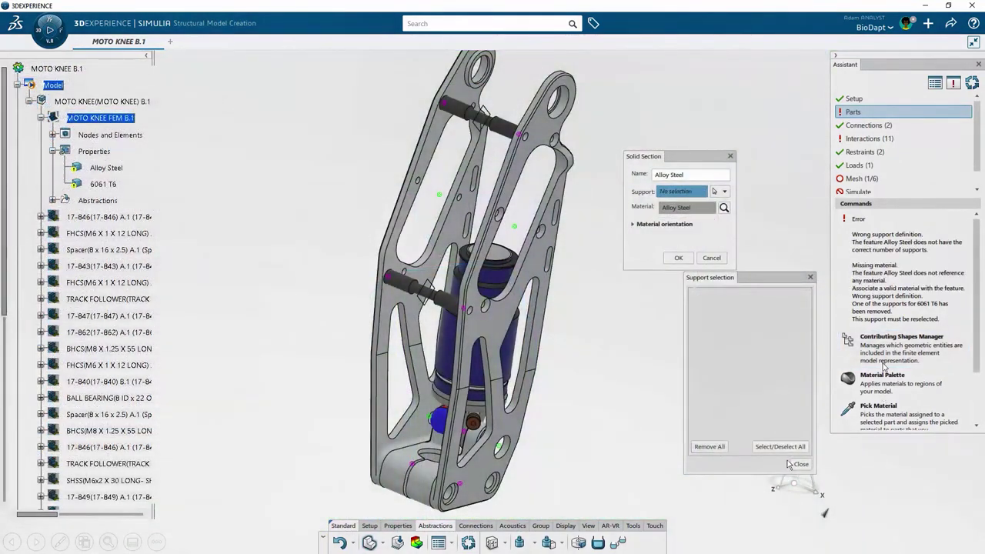
{"action": "left_click", "coordinate": [797, 464]}
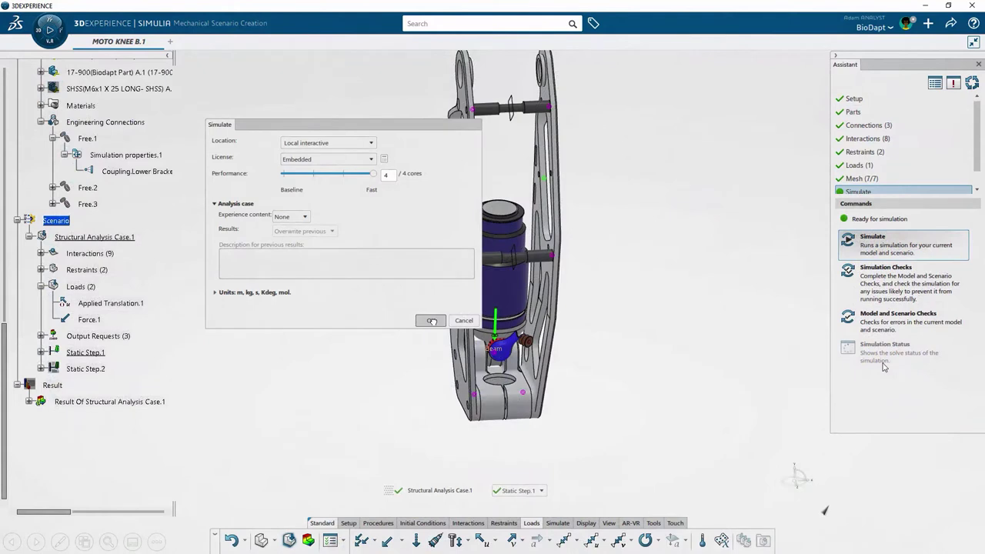
{"action": "left_click", "coordinate": [431, 321]}
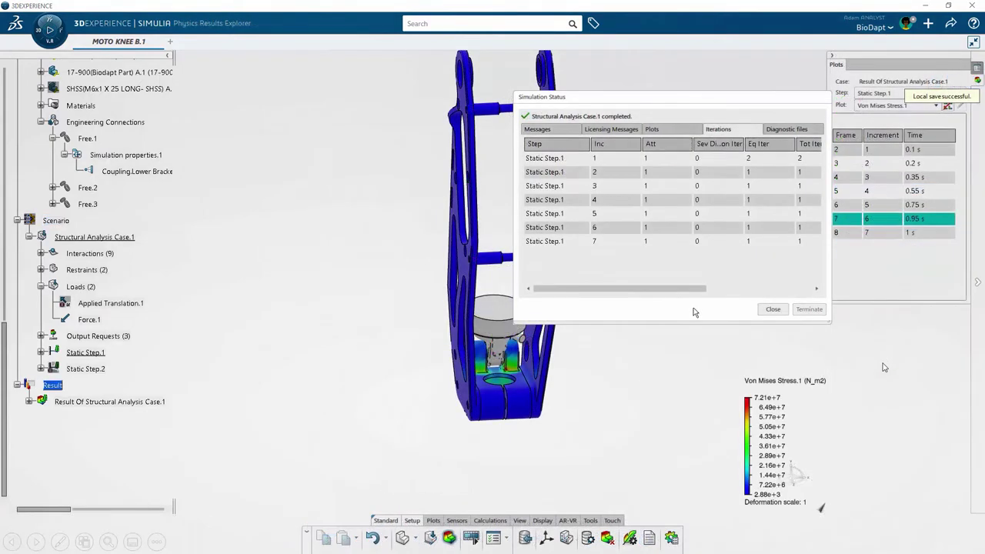
{"action": "left_click", "coordinate": [772, 309]}
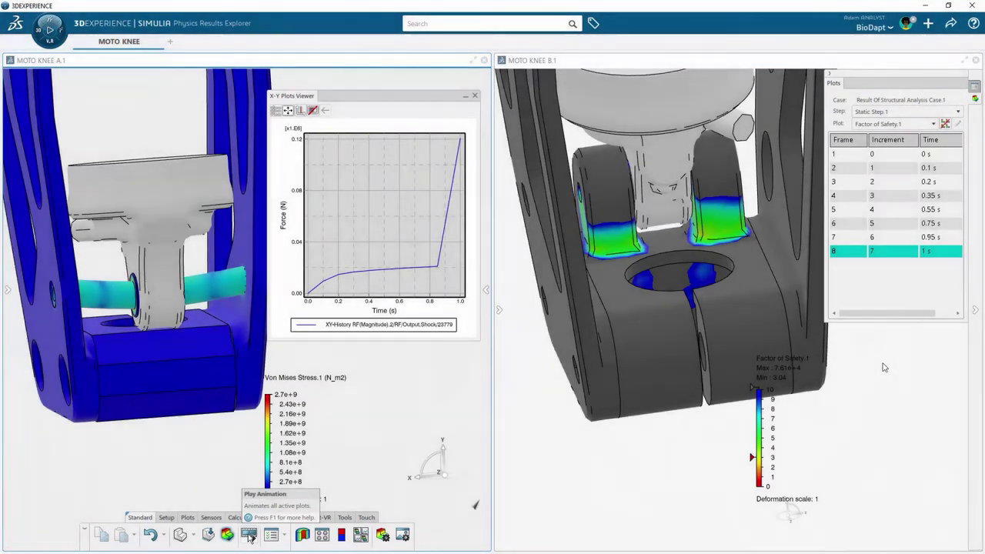
Step: Animate all active stress and factor-of-safety plots for the A.1 and B.1 revisions
{"action": "left_click", "coordinate": [249, 536]}
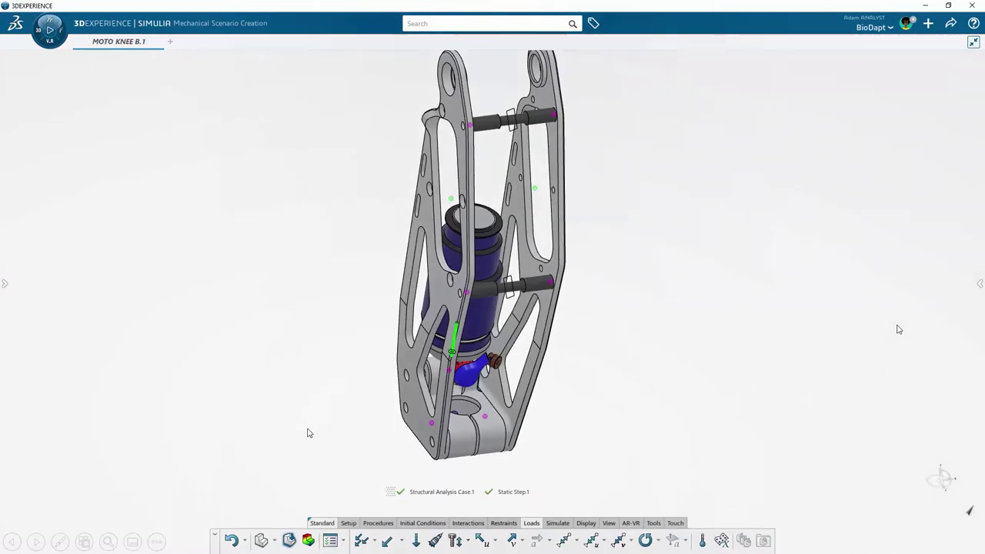
Step: Create a structural analysis case named Frequency and add a Frequency Step to it
{"action": "left_click", "coordinate": [980, 285]}
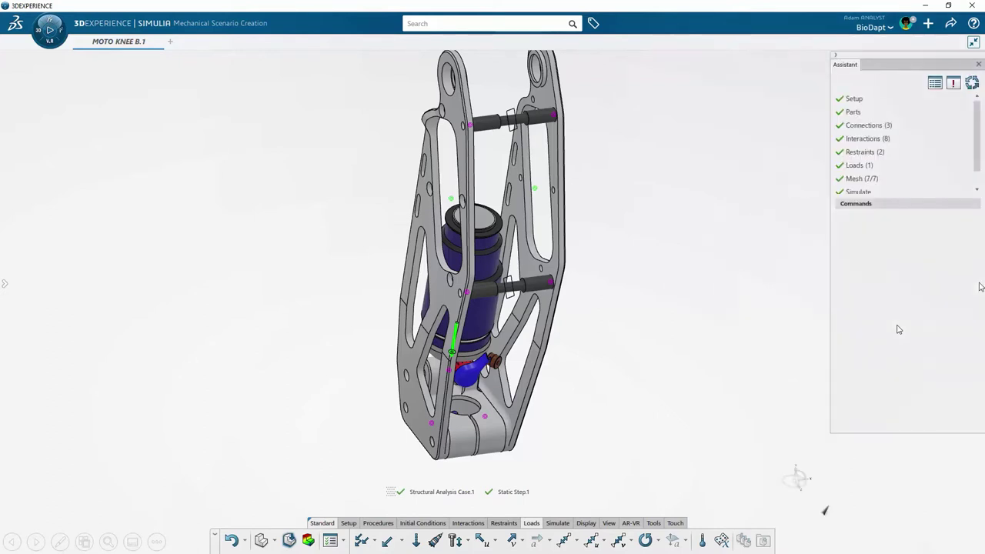
{"action": "left_click", "coordinate": [883, 102]}
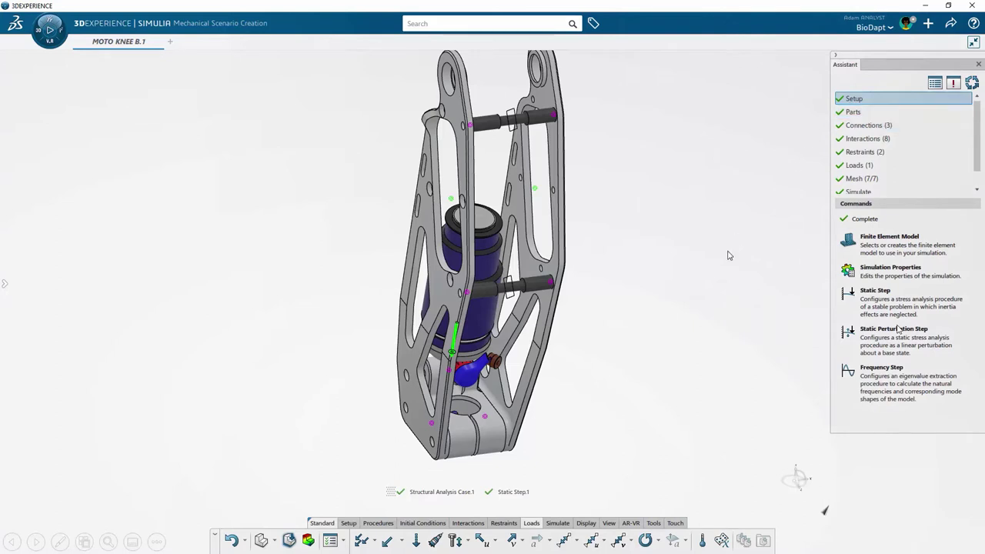
{"action": "left_click", "coordinate": [6, 285]}
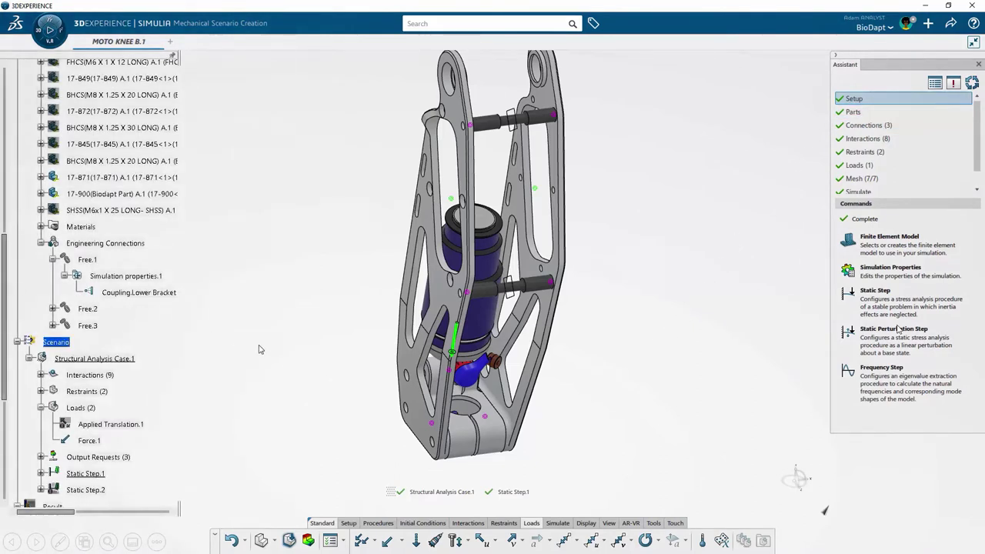
{"action": "left_click", "coordinate": [265, 353]}
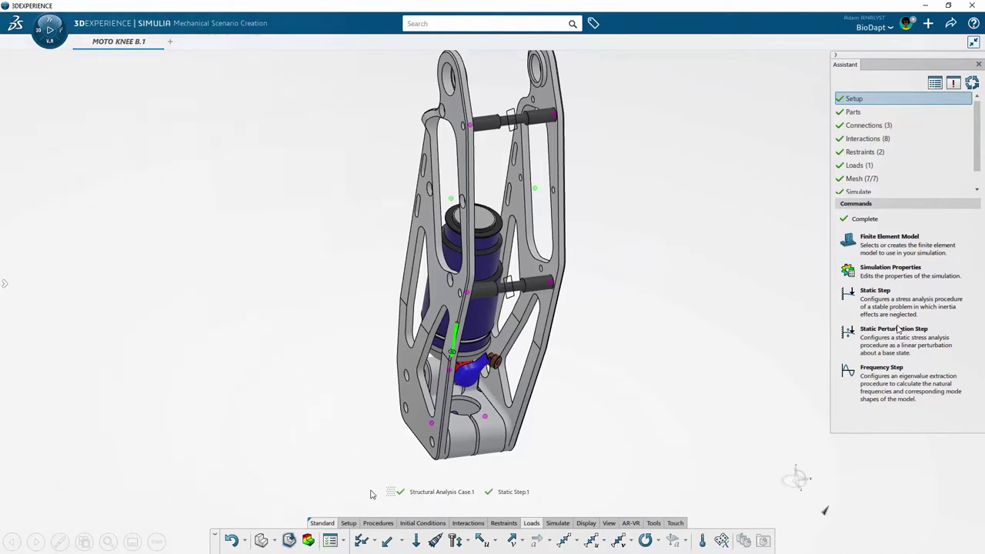
{"action": "left_click", "coordinate": [357, 523]}
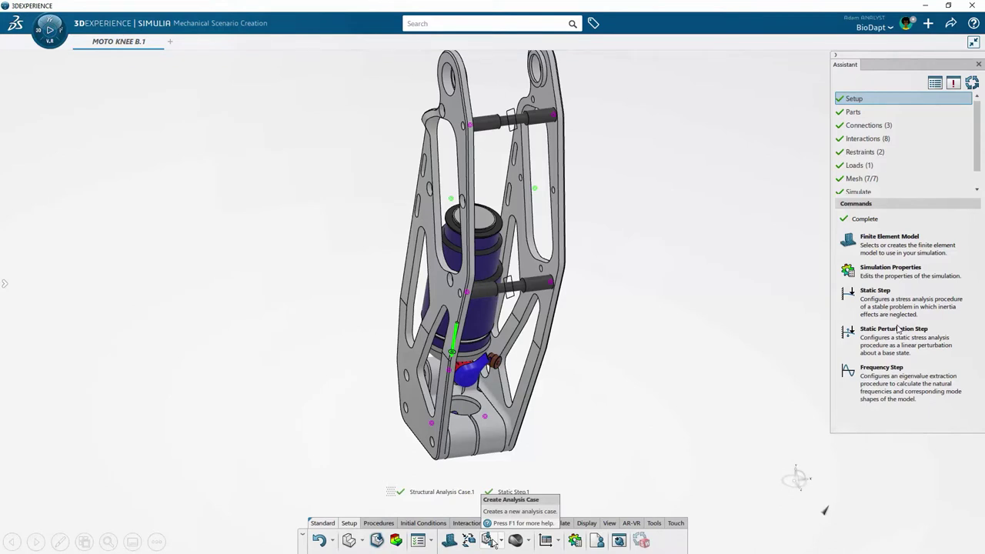
{"action": "left_click", "coordinate": [492, 543]}
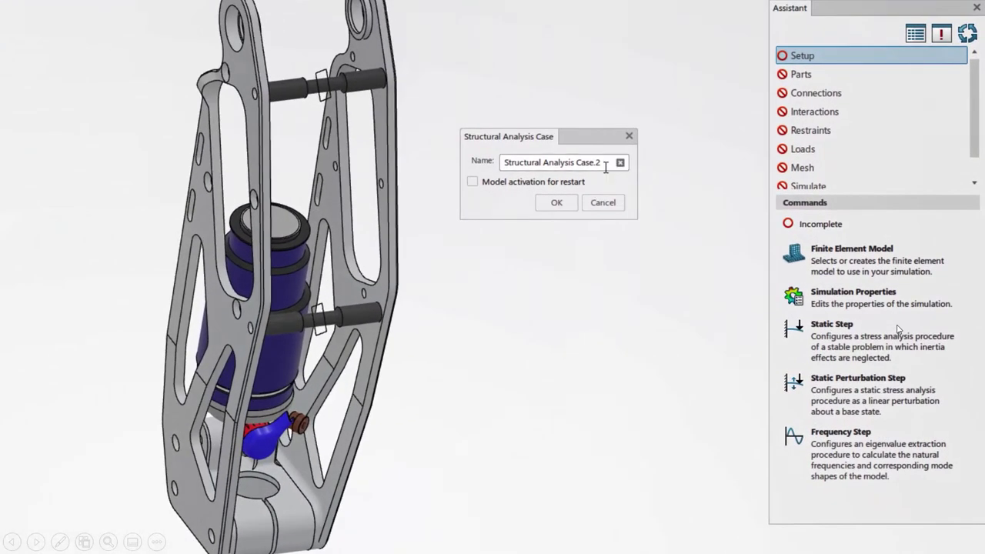
{"action": "left_click", "coordinate": [606, 167]}
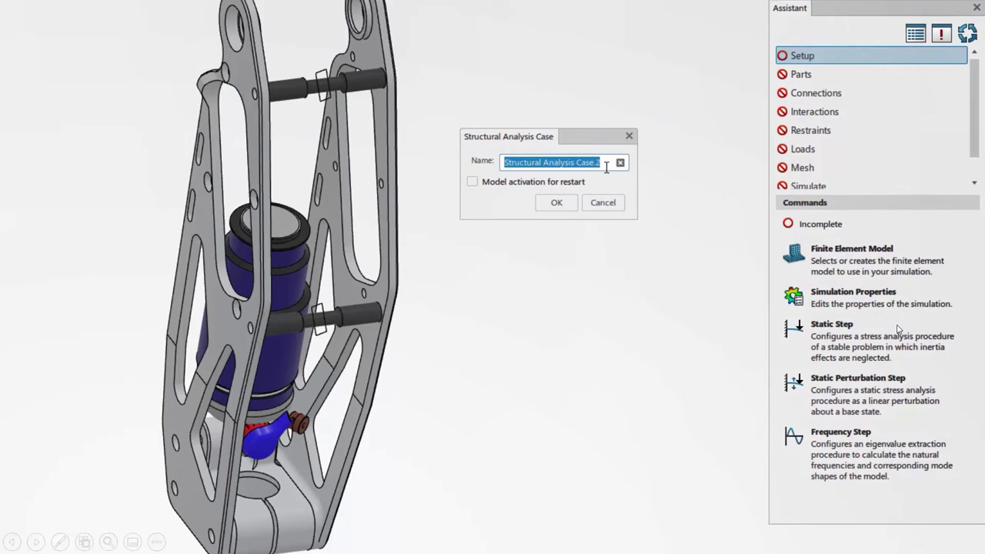
{"action": "type", "text": "Frequency"}
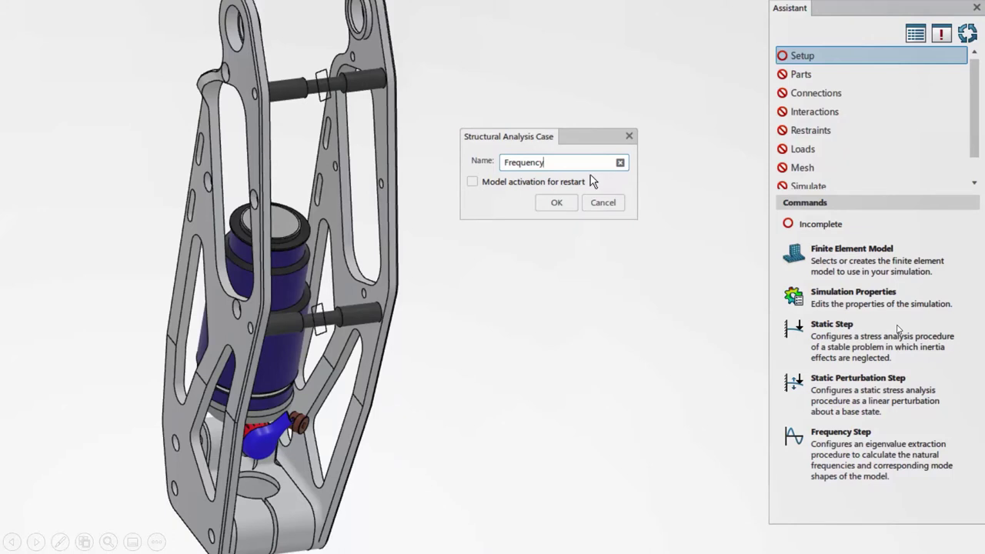
{"action": "left_click", "coordinate": [561, 202]}
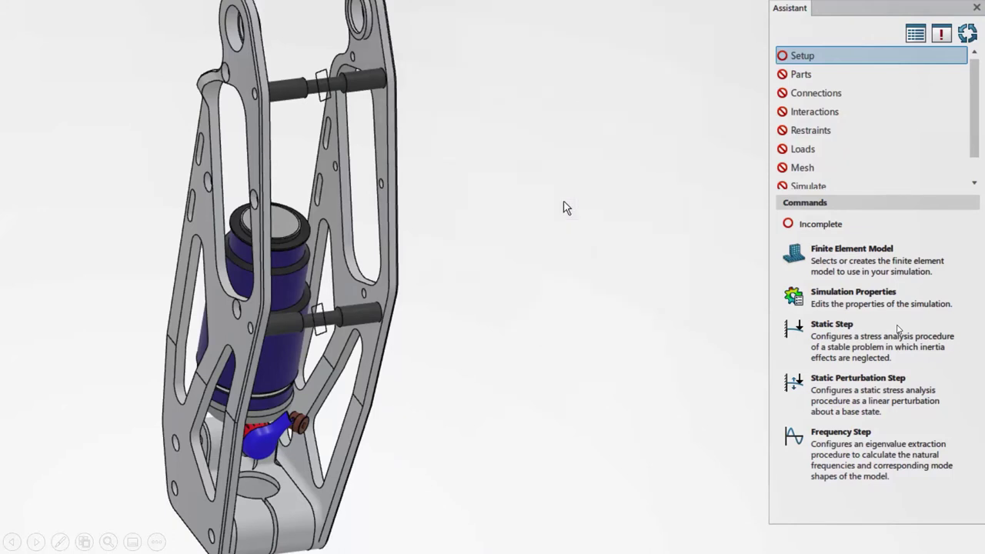
{"action": "left_click", "coordinate": [831, 454]}
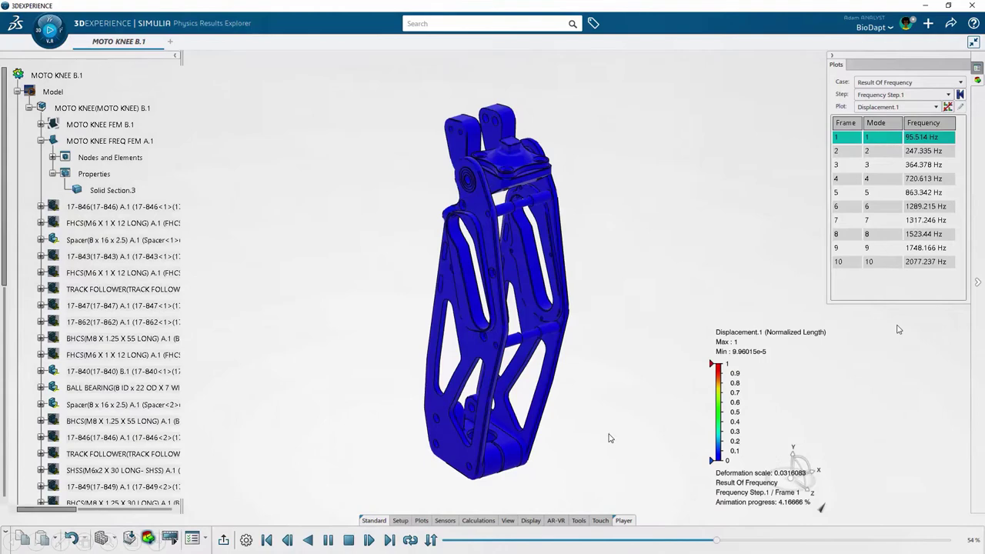
Step: Display the knee's mode shapes at 863.342 Hz and 1317.246 Hz, orbiting to inspect each
{"action": "mouse_move", "coordinate": [607, 424]}
{"action": "middle_mouse_down"}
{"action": "mouse_move", "coordinate": [566, 400]}
{"action": "mouse_move", "coordinate": [501, 398]}
{"action": "middle_mouse_up"}
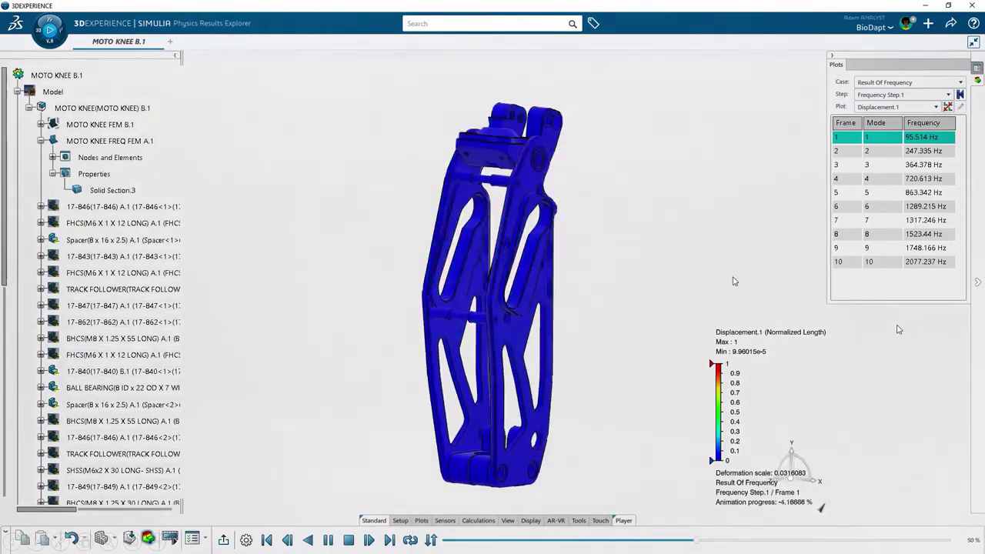
{"action": "left_click", "coordinate": [884, 194]}
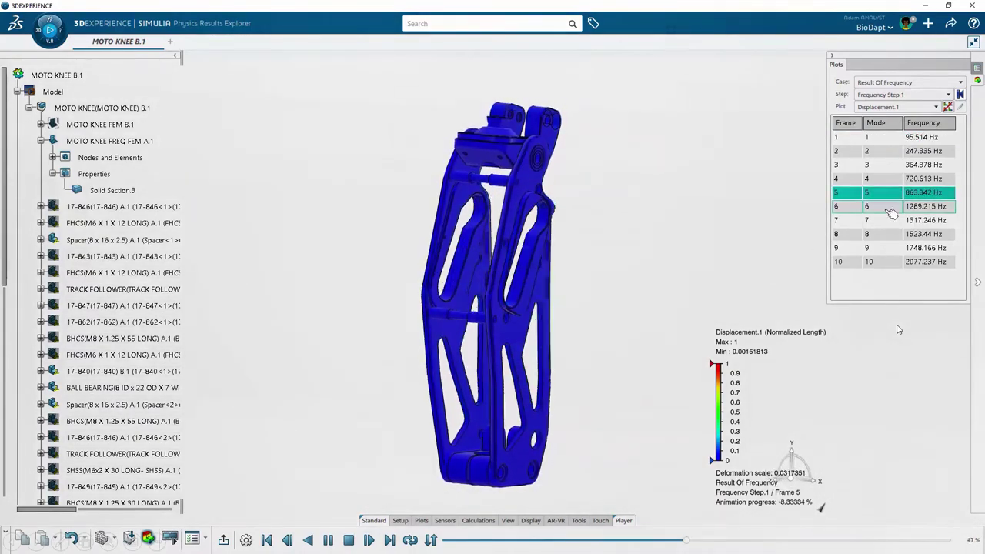
{"action": "middle_click_drag", "start_coordinate": [538, 369], "coordinate": [589, 285]}
{"action": "left_click", "coordinate": [875, 222]}
{"action": "middle_click_drag", "start_coordinate": [631, 337], "coordinate": [642, 432]}
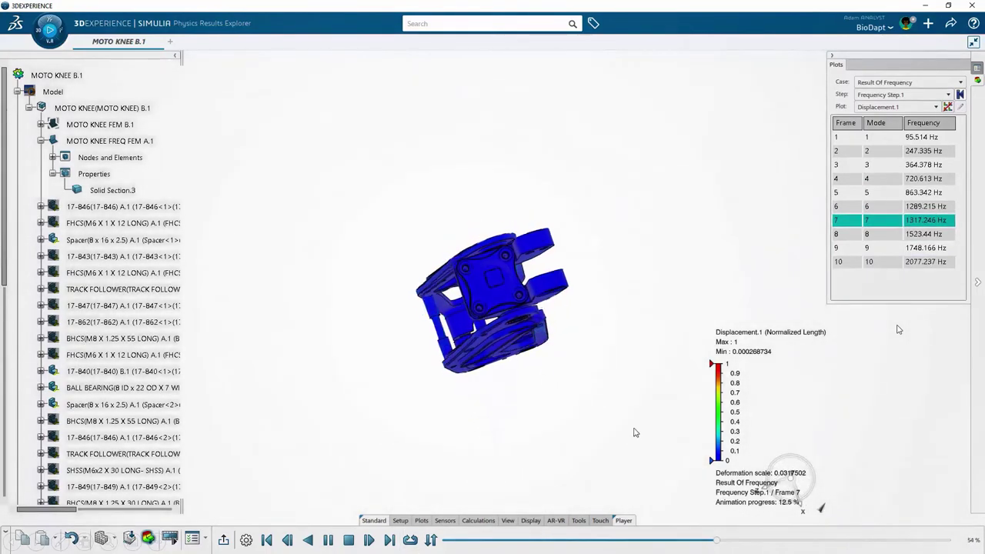
{"action": "scroll", "coordinate": [501, 332], "scroll_direction": "up", "scroll_amount": 5}
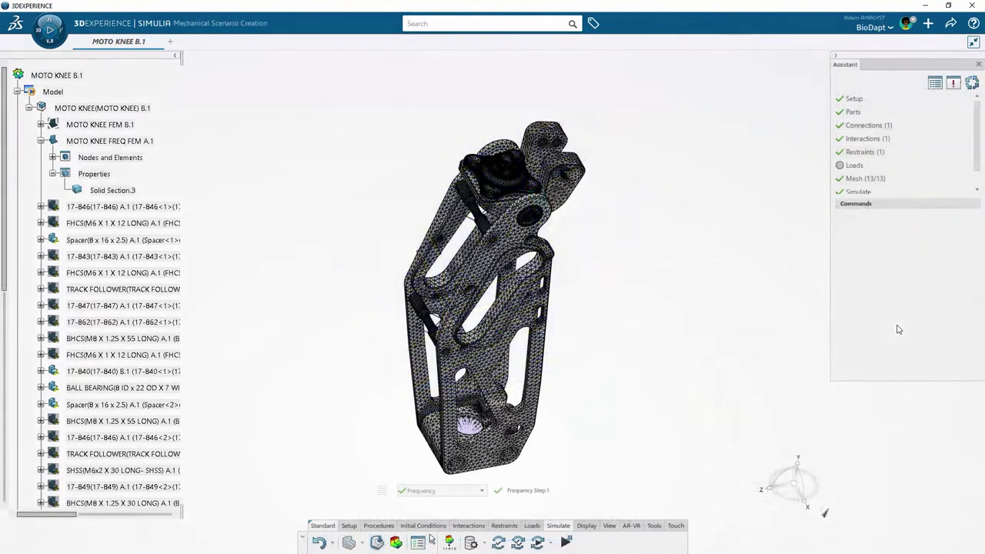
Step: Add a Random Vibration Step spanning 1–200 Hz, modes 1–200, critical damping fraction 0.2
{"action": "left_click", "coordinate": [389, 527]}
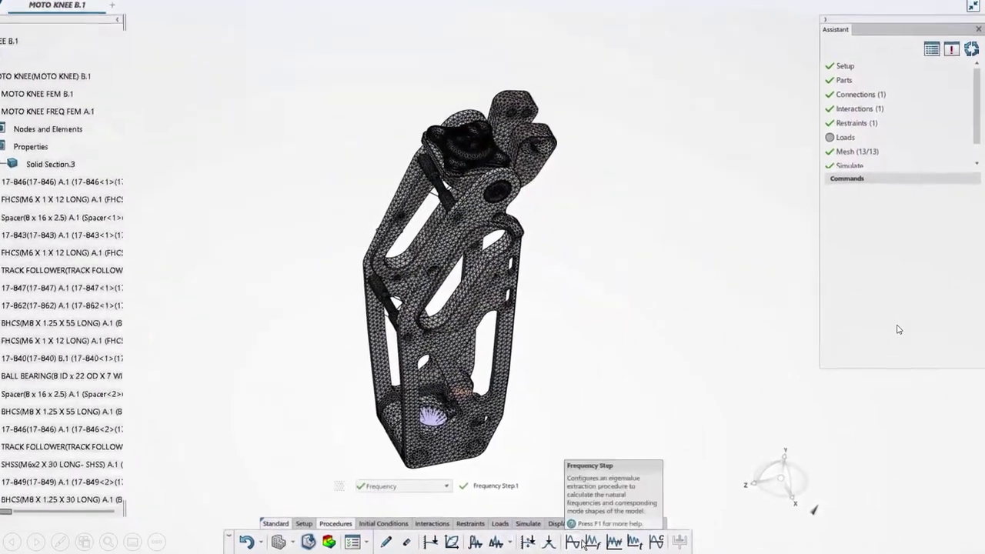
{"action": "left_click", "coordinate": [614, 542]}
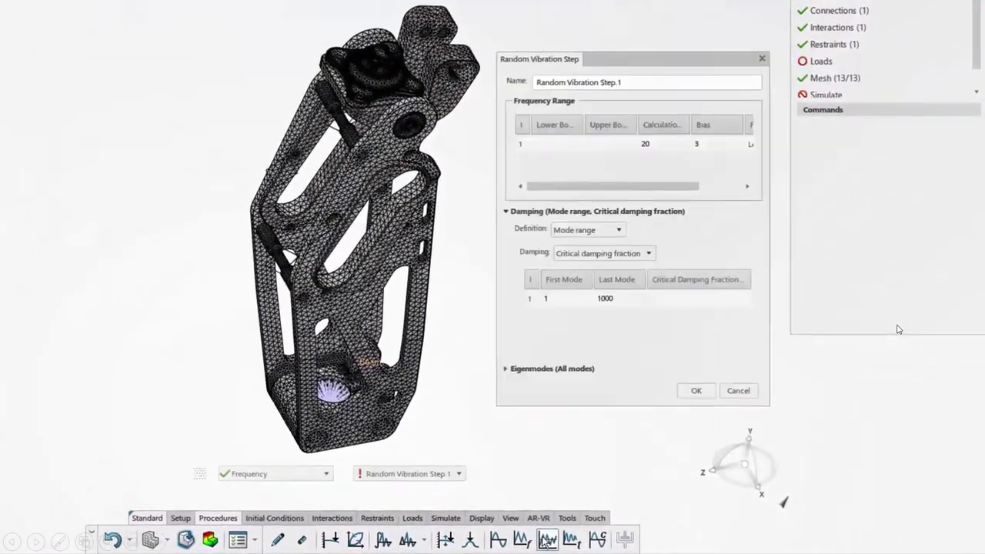
{"action": "double_click", "coordinate": [539, 121]}
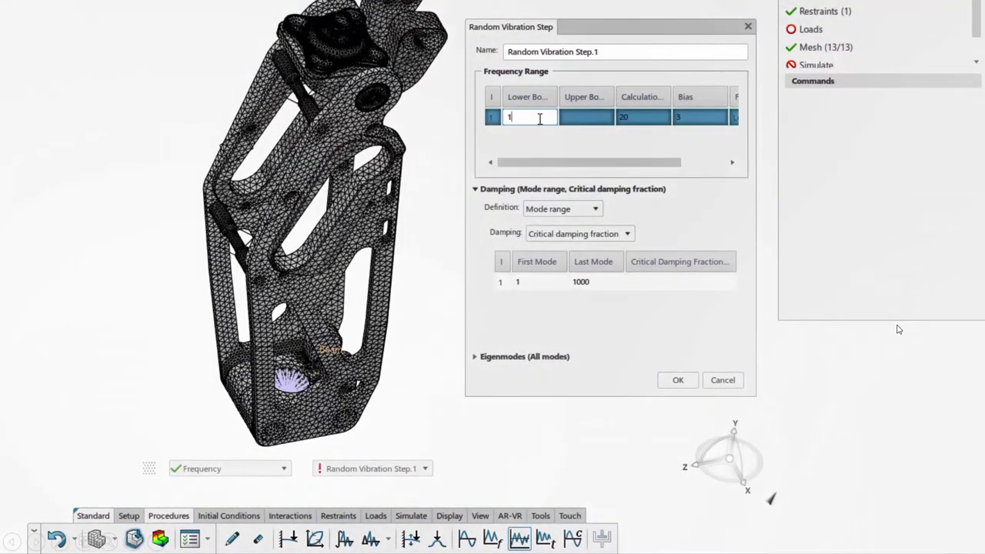
{"action": "key", "text": "Tab"}
{"action": "type", "text": "2"}
{"action": "double_click", "coordinate": [593, 280]}
{"action": "type", "text": "200"}
{"action": "key", "text": "Tab"}
{"action": "type", "text": ".2"}
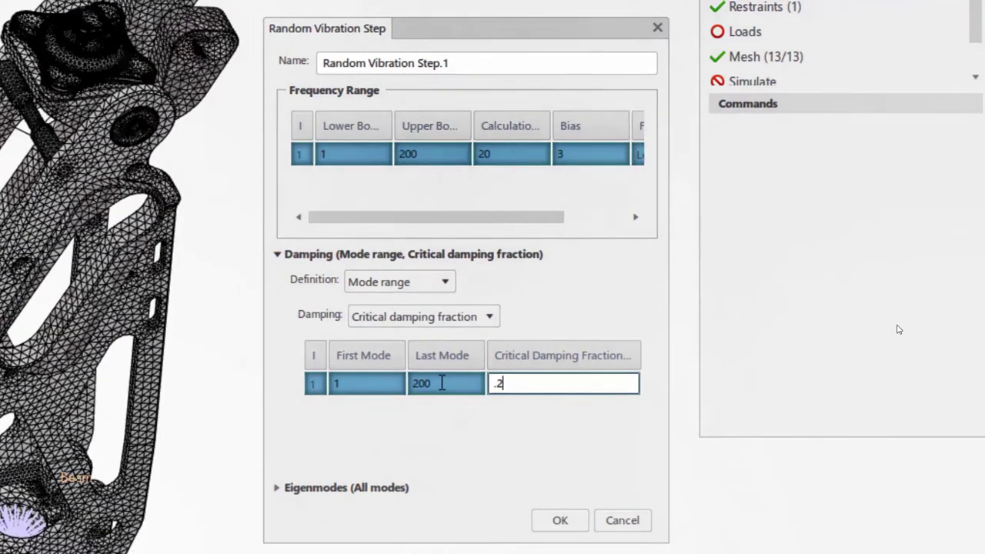
{"action": "left_click", "coordinate": [560, 521]}
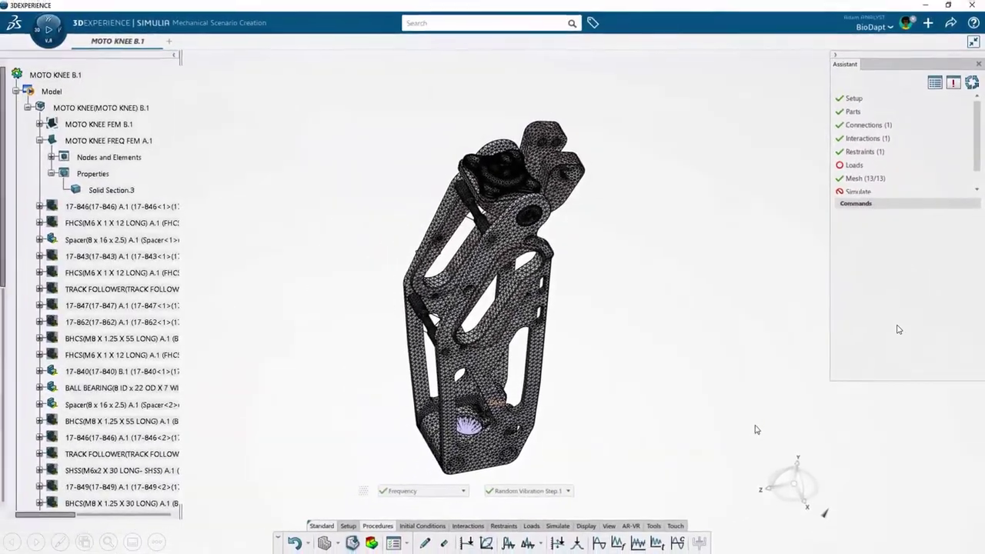
Step: Add an Acceleration Base Motion load to the random vibration step
{"action": "left_click", "coordinate": [529, 525]}
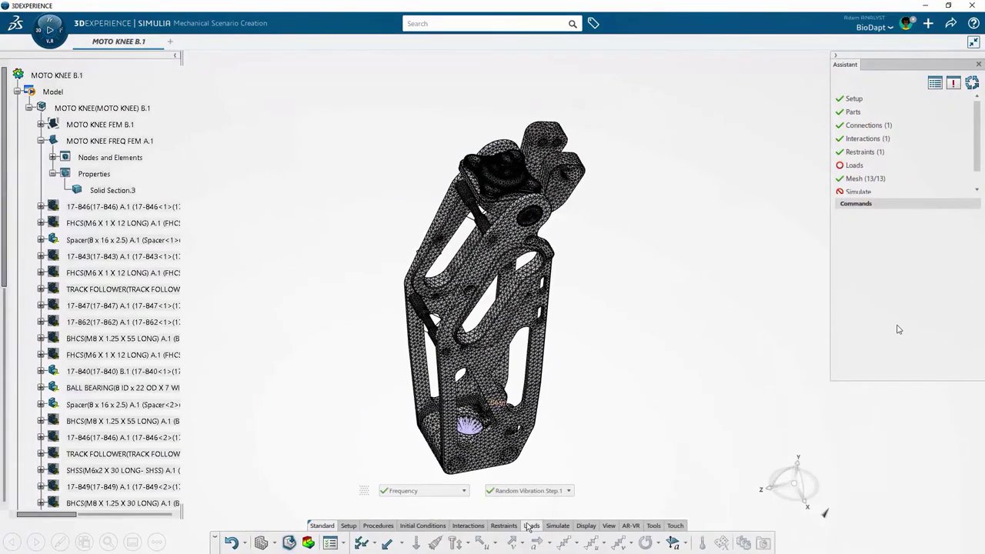
{"action": "left_click", "coordinate": [671, 542]}
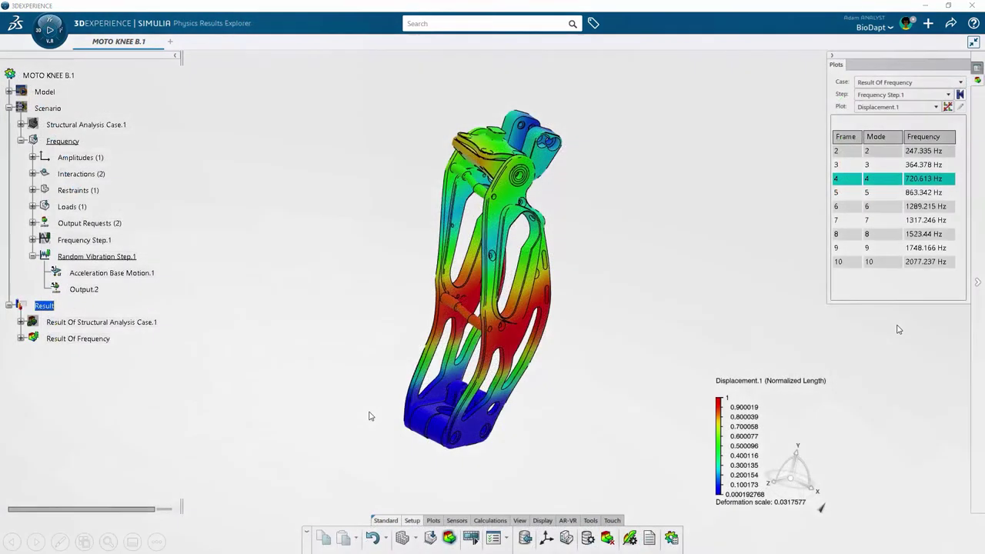
{"action": "mouse_move", "coordinate": [614, 409]}
{"action": "middle_mouse_down"}
{"action": "mouse_move", "coordinate": [595, 377]}
{"action": "mouse_move", "coordinate": [562, 395]}
{"action": "middle_mouse_up"}
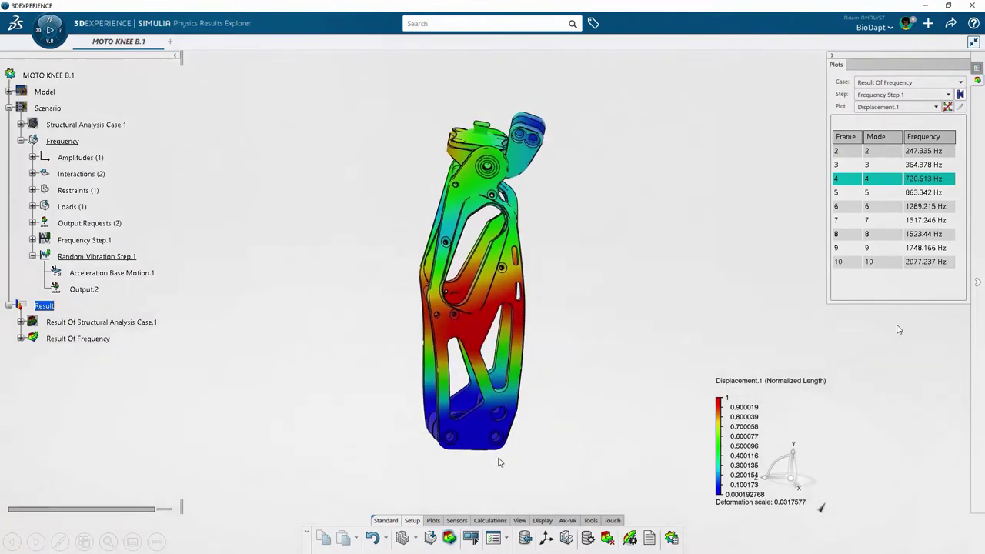
Step: Animate the knee's mode shapes, moving from mode 8 at 1523.44 Hz to mode 3
{"action": "left_click", "coordinate": [473, 538]}
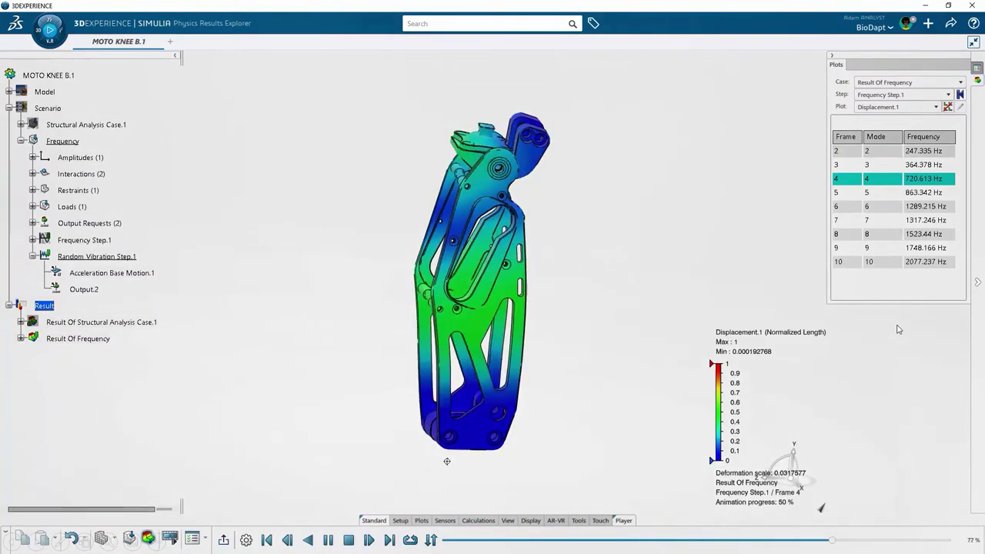
{"action": "middle_click_drag", "start_coordinate": [446, 461], "coordinate": [516, 451]}
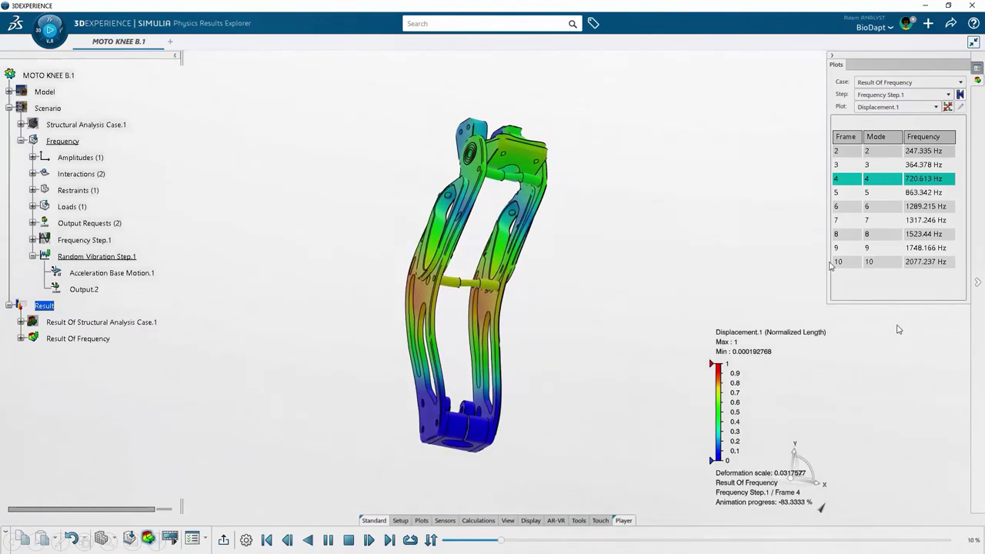
{"action": "left_click", "coordinate": [874, 237]}
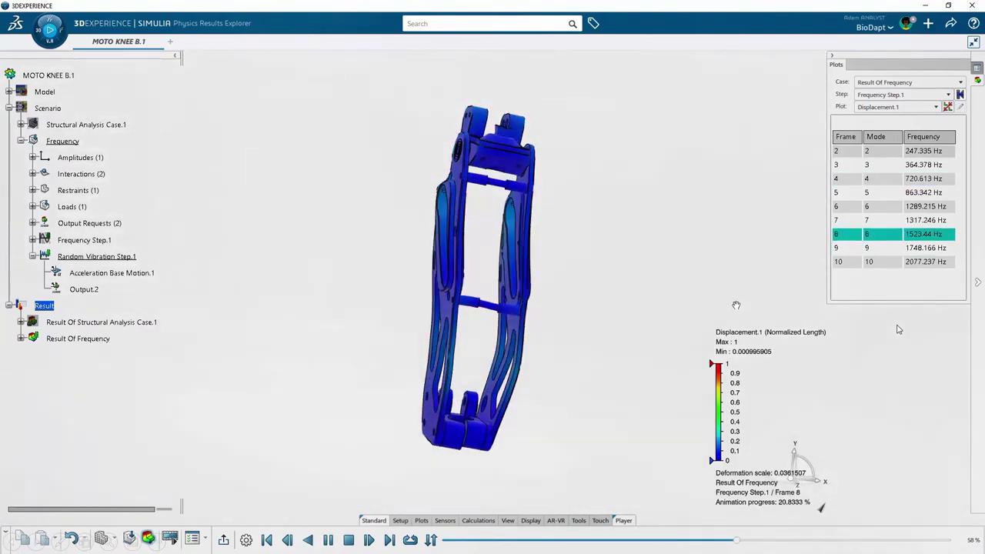
{"action": "left_click", "coordinate": [867, 164]}
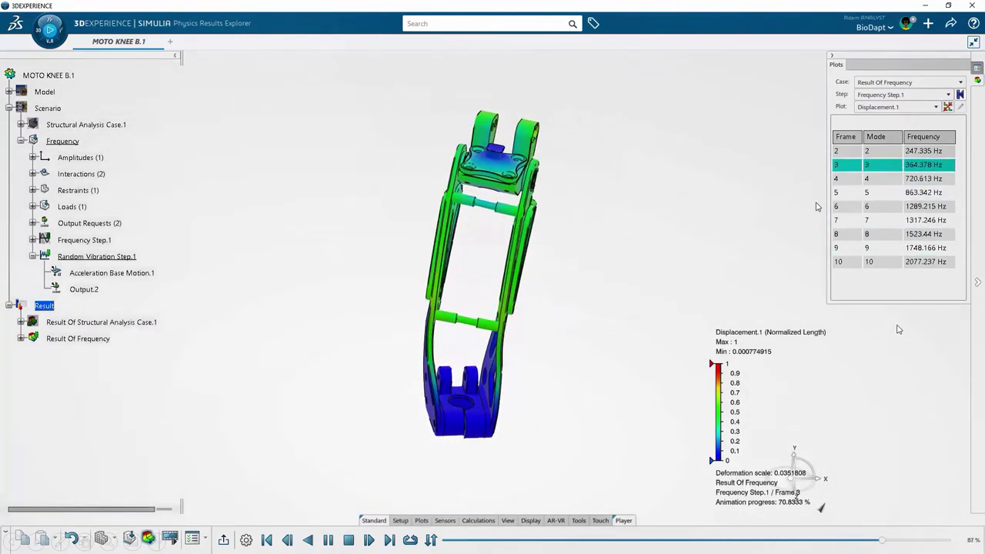
{"action": "middle_click_drag", "start_coordinate": [817, 206], "coordinate": [726, 295]}
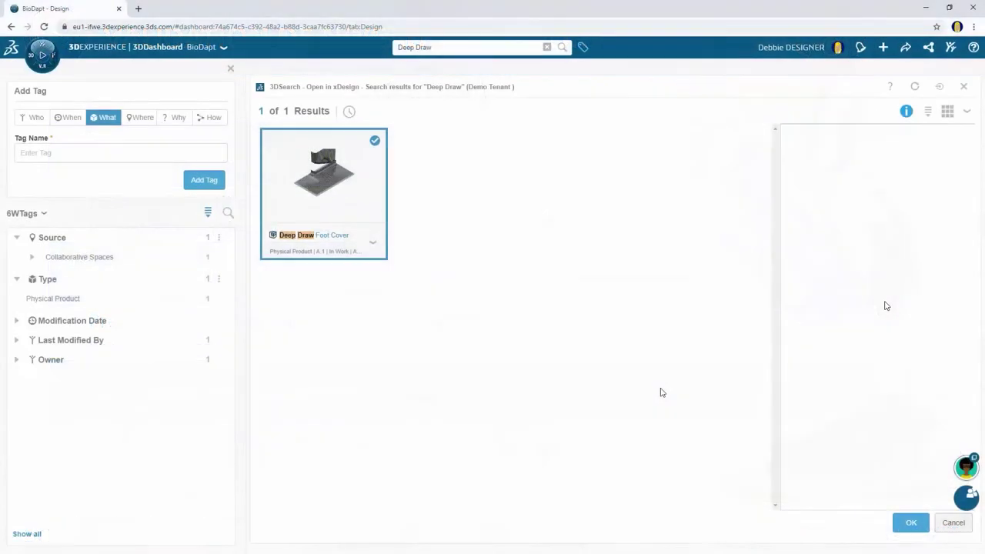
Step: Open the Deep Draw Foot Cover search result in xDesign
{"action": "left_click", "coordinate": [910, 522]}
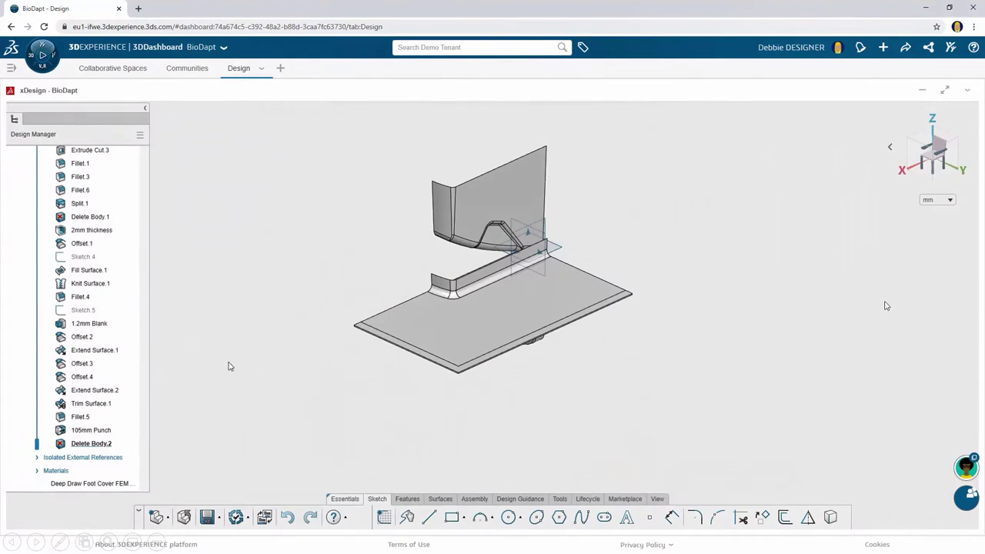
Step: Select the 1.2mm Blank body and its defining Sketch.5 in the Design Manager tree
{"action": "left_click", "coordinate": [80, 327]}
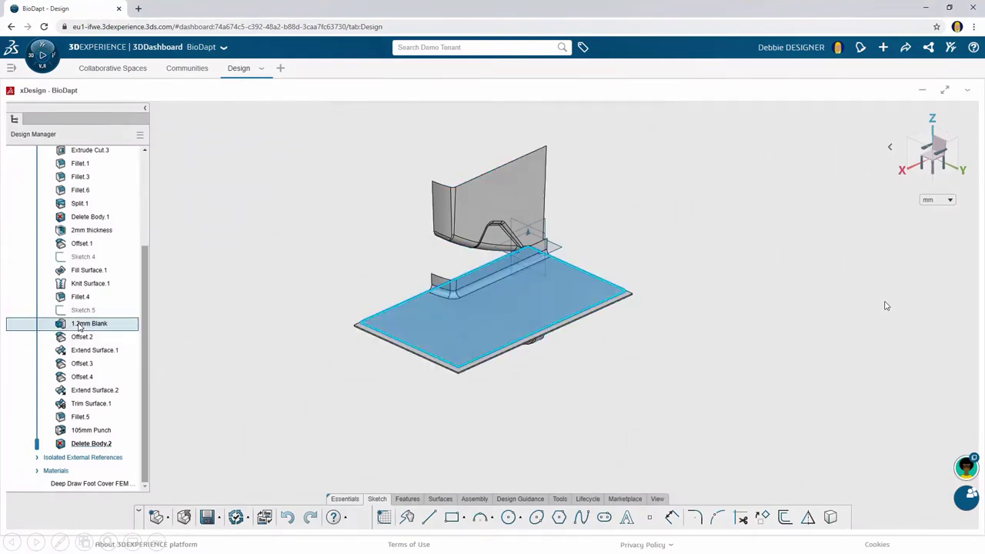
{"action": "left_click", "coordinate": [77, 311]}
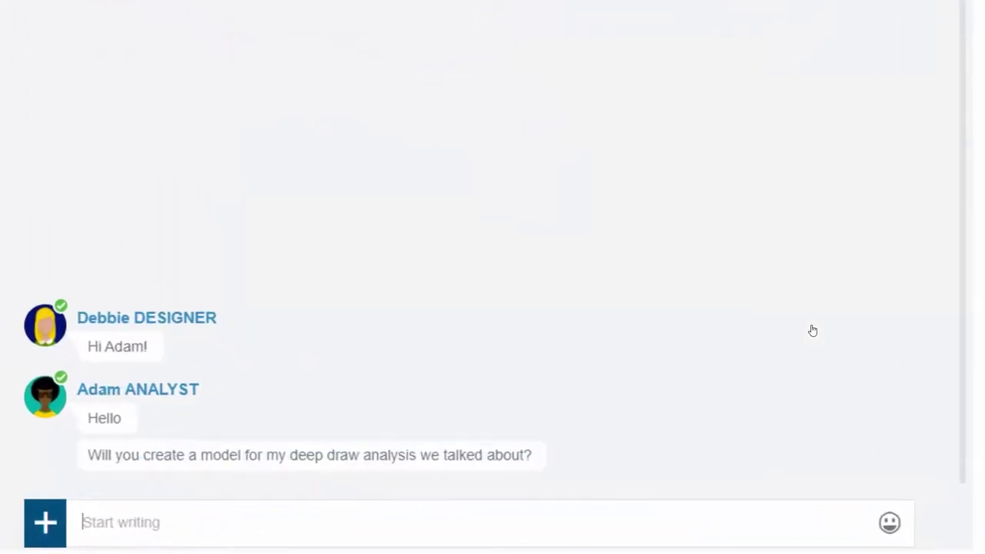
Step: Send the chat replies 'Sure thing!' and 'Search for "Deep Draw" and you'll find it!'
{"action": "type", "text": "Sure thing!"}
{"action": "key", "text": "Return"}
{"action": "type", "text": "Search for \"Deep Draw\" and you'll f"}
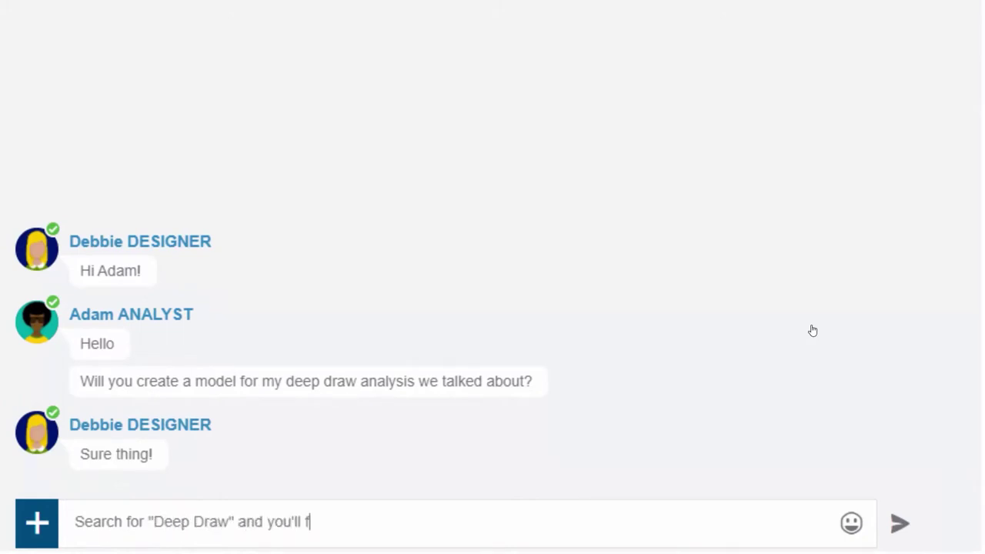
{"action": "type", "text": "ind it!"}
{"action": "key", "text": "Return"}
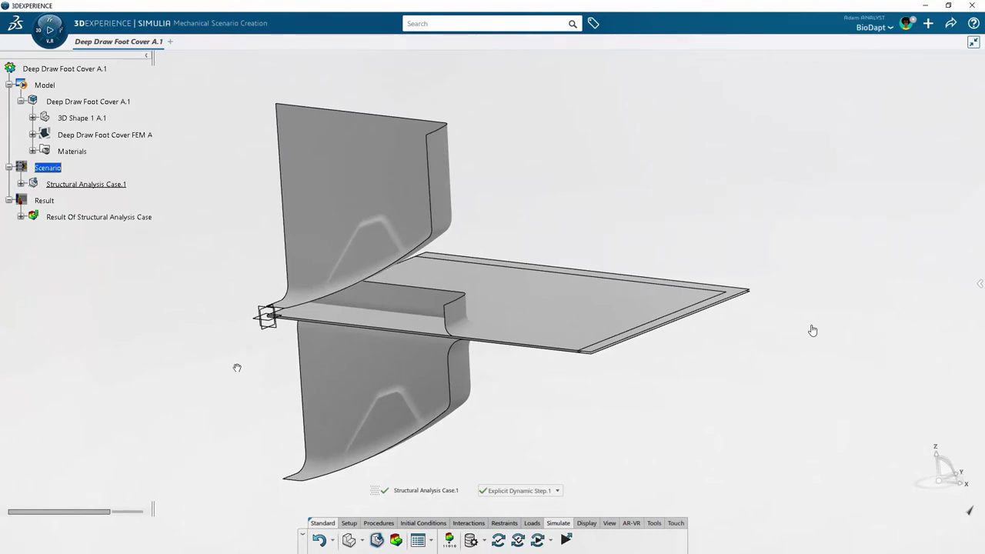
Step: Inspect the Punch down 105mm and punch up 110mm loads of Structural Analysis Case.1 in Feature Manager
{"action": "left_click", "coordinate": [20, 184]}
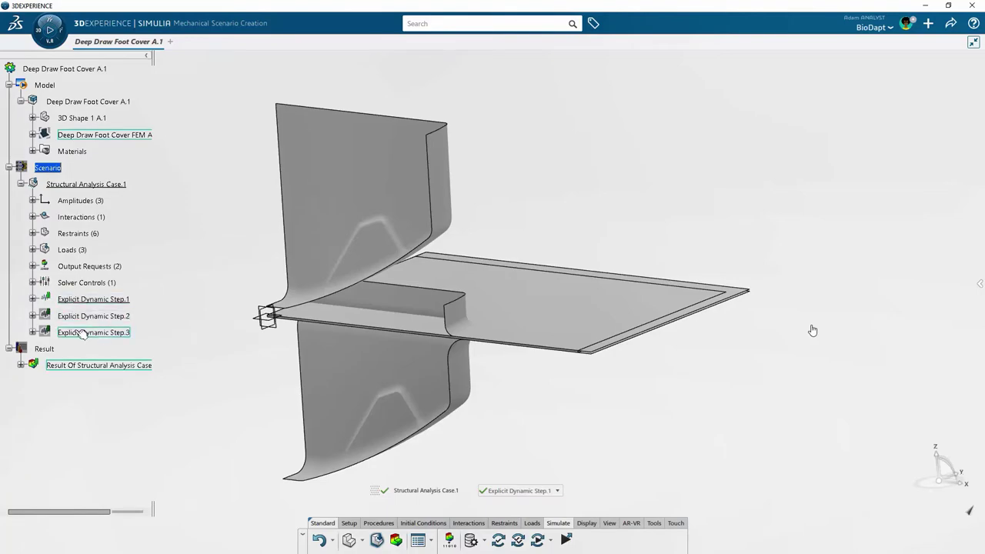
{"action": "left_click", "coordinate": [418, 539]}
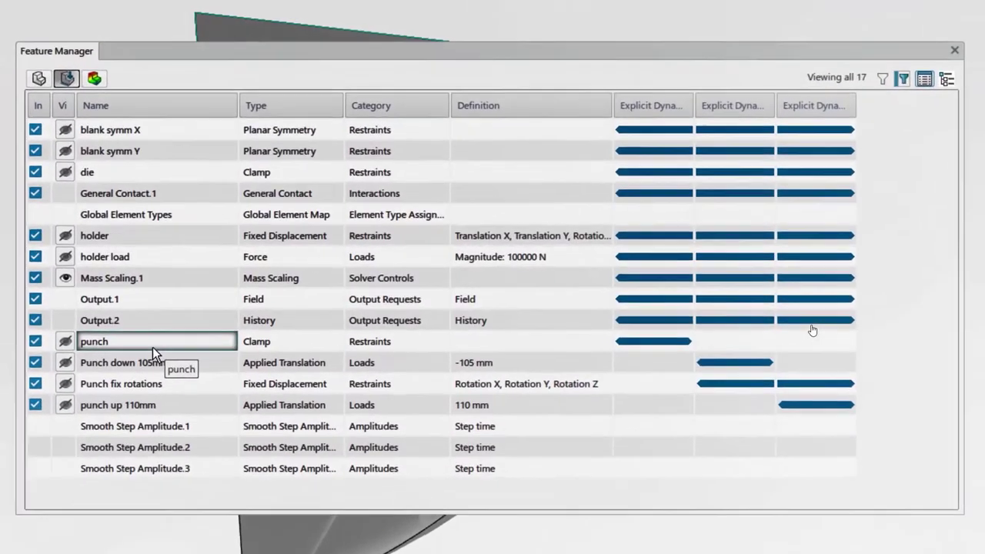
{"action": "left_click", "coordinate": [187, 351]}
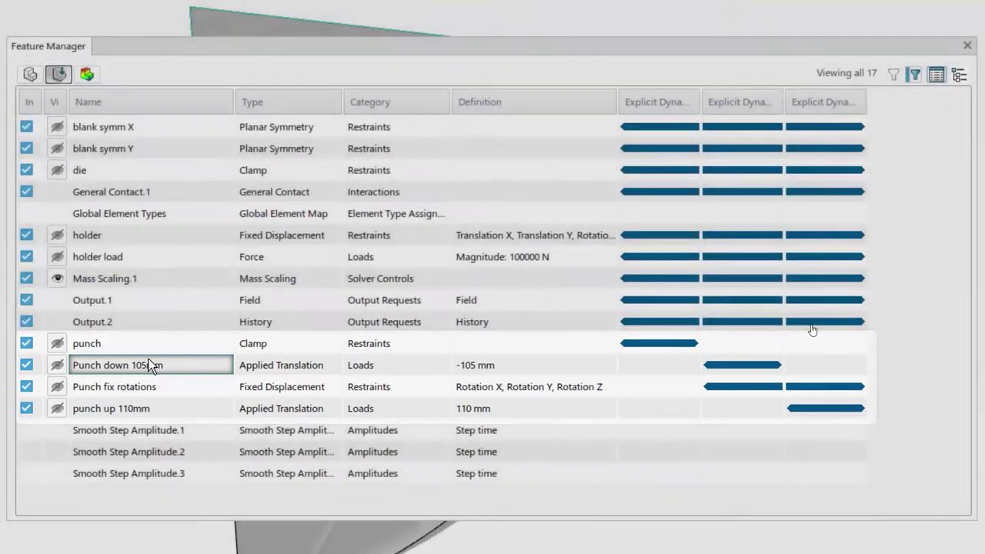
{"action": "left_click", "coordinate": [151, 366]}
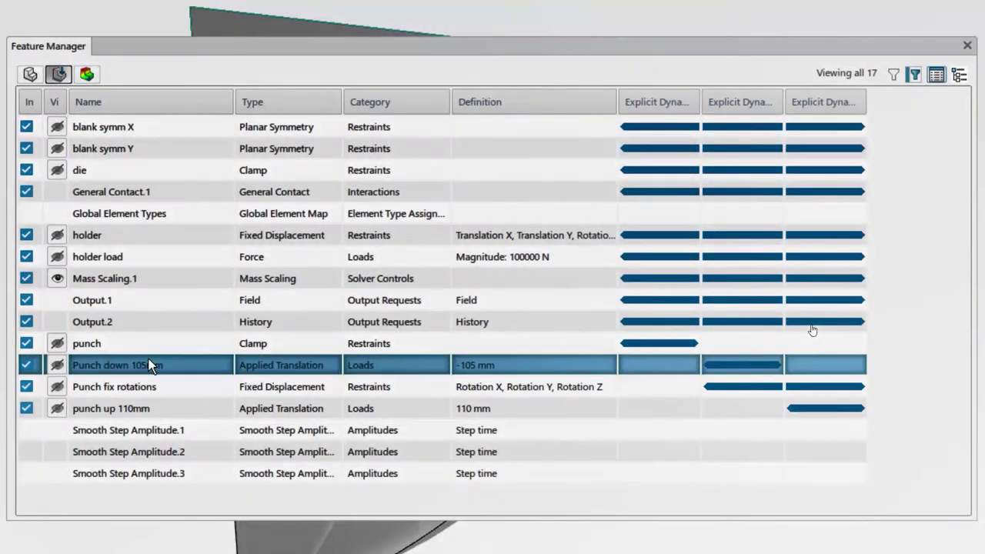
{"action": "left_click", "coordinate": [161, 408]}
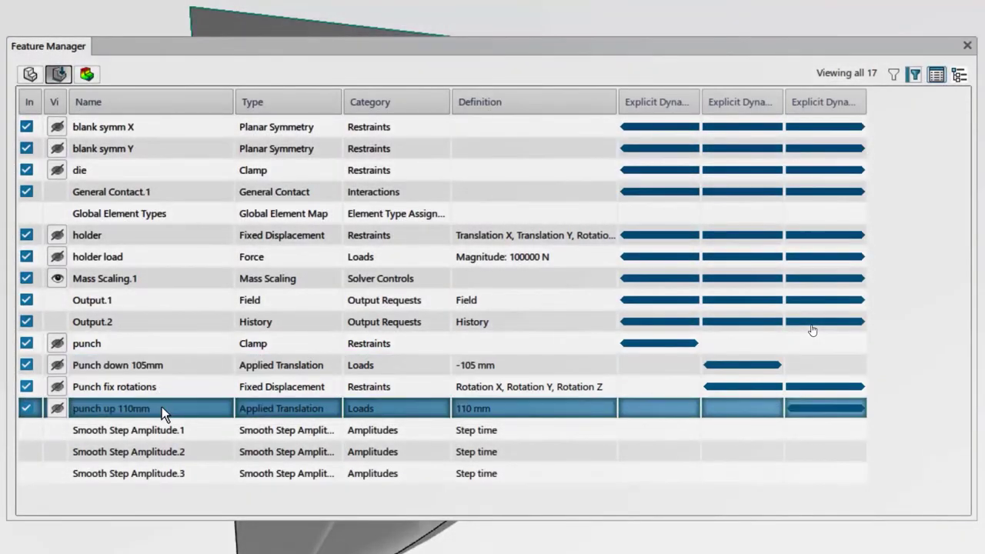
{"action": "left_click", "coordinate": [966, 46]}
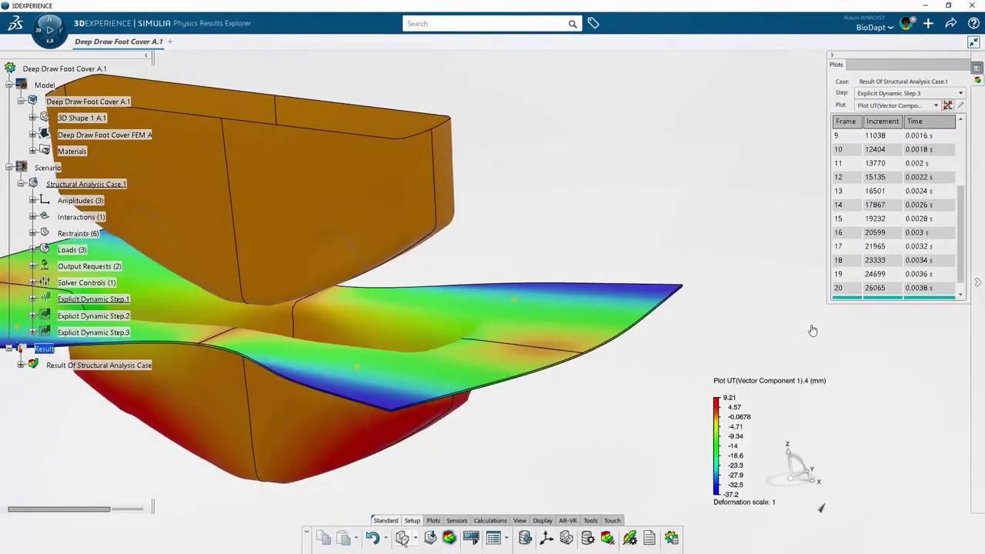
Step: Animate the deep draw result and activate the Thickness.1 field plot
{"action": "left_click", "coordinate": [470, 537]}
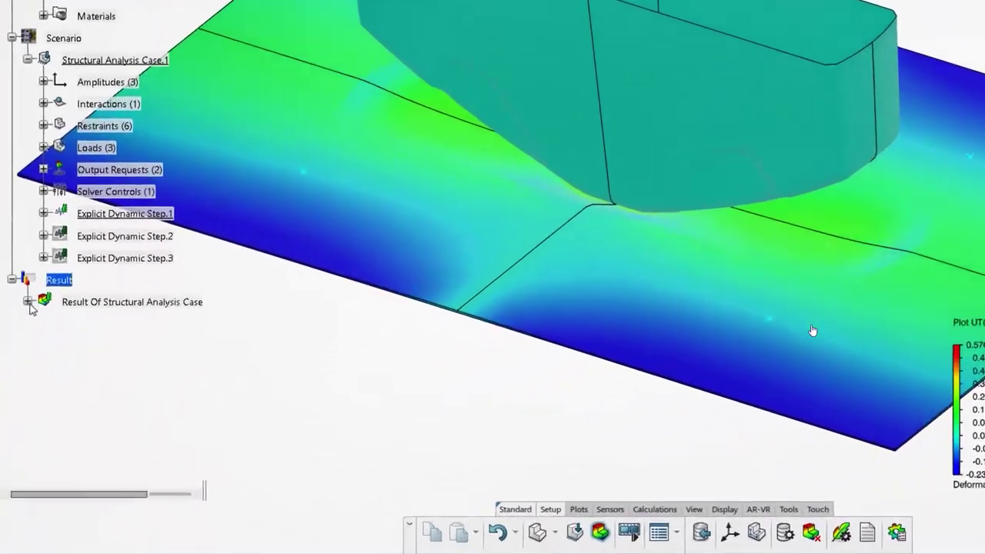
{"action": "left_click", "coordinate": [20, 365]}
{"action": "left_click", "coordinate": [47, 296]}
{"action": "right_click", "coordinate": [130, 375]}
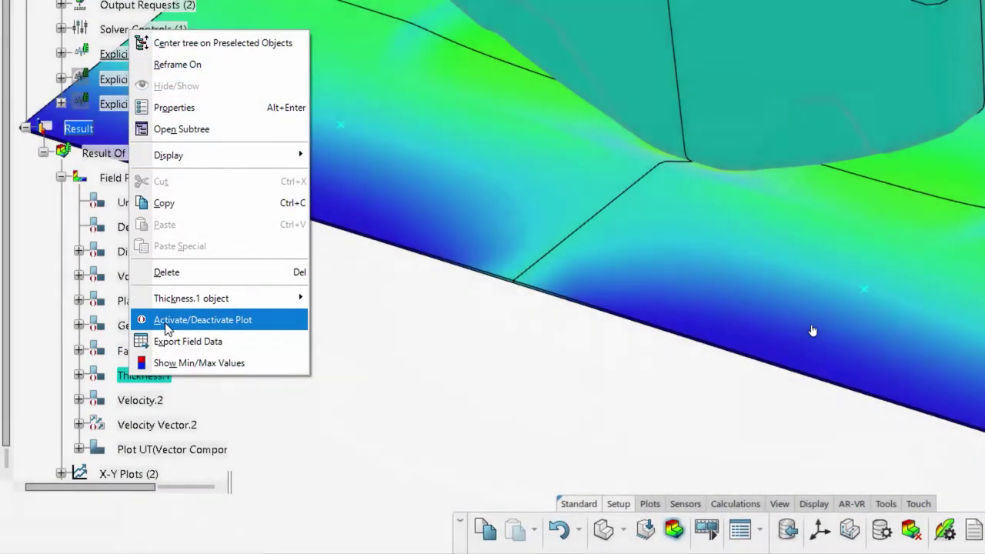
{"action": "left_click", "coordinate": [165, 319]}
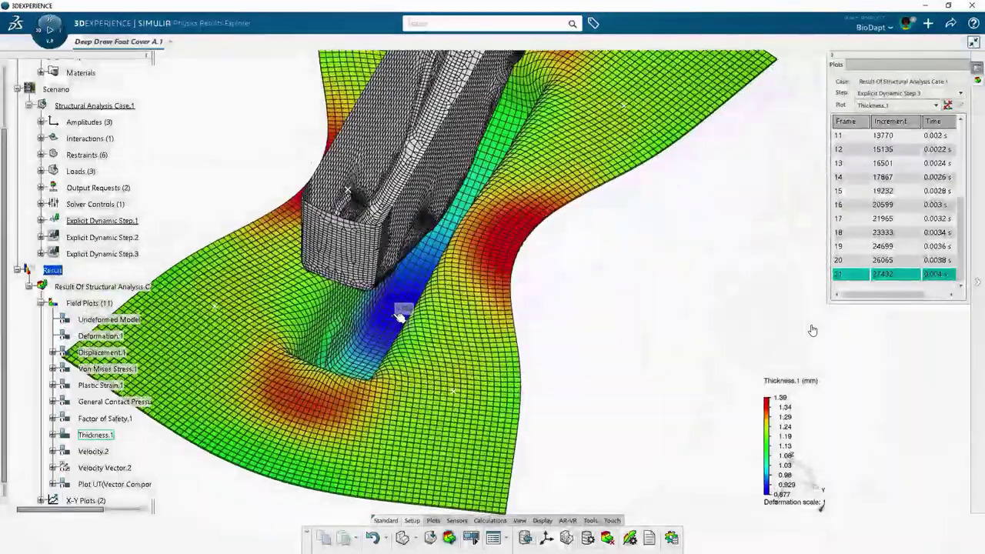
Step: Rotate to view the formed sheet from the side, then reactivate the UT vector-component plot
{"action": "middle_click_drag", "start_coordinate": [570, 390], "coordinate": [550, 348]}
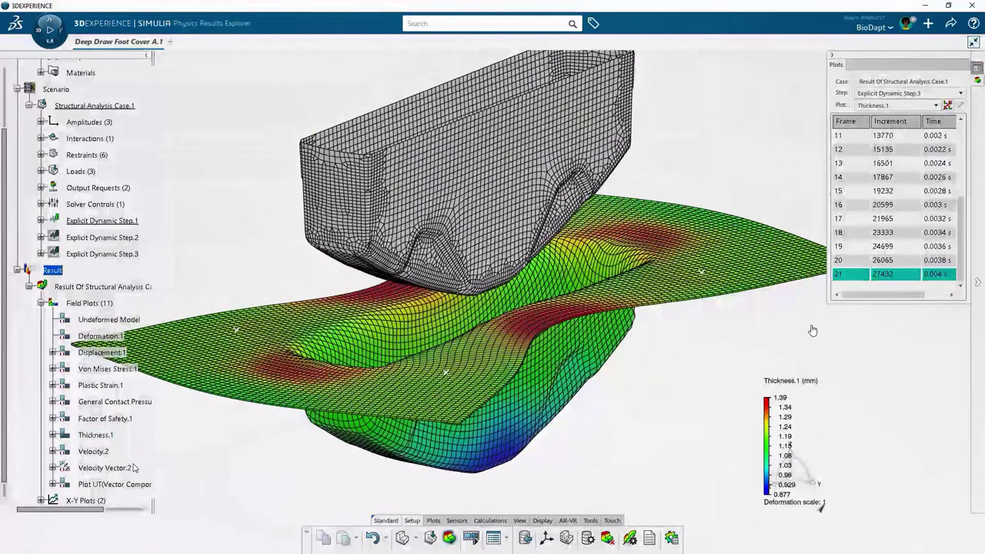
{"action": "right_click", "coordinate": [98, 484]}
{"action": "left_click", "coordinate": [134, 444]}
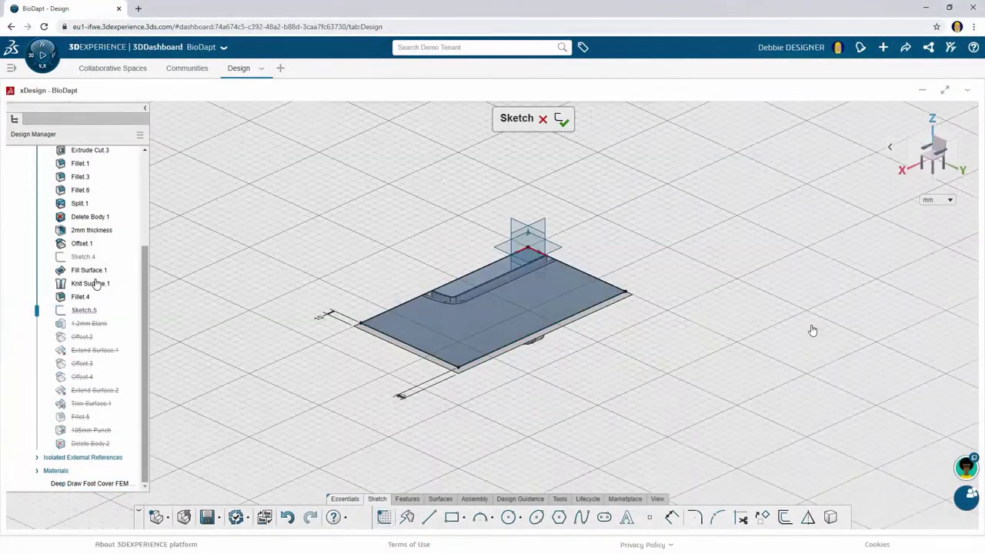
Step: Change Sketch.5's blank length dimension from 10 to 60 mm and exit the sketch
{"action": "double_click", "coordinate": [320, 332]}
{"action": "type", "text": "60"}
{"action": "key", "text": "Return"}
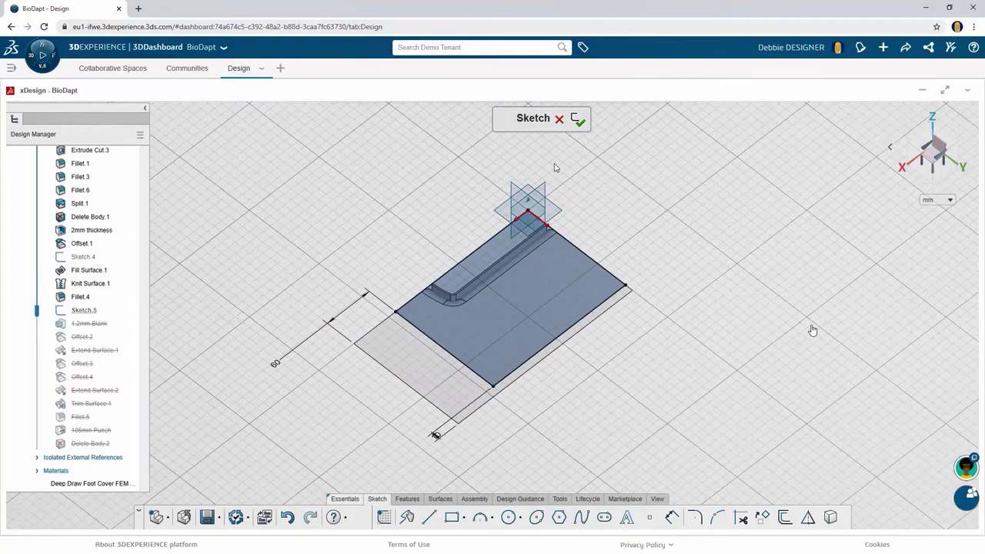
{"action": "left_click", "coordinate": [577, 119]}
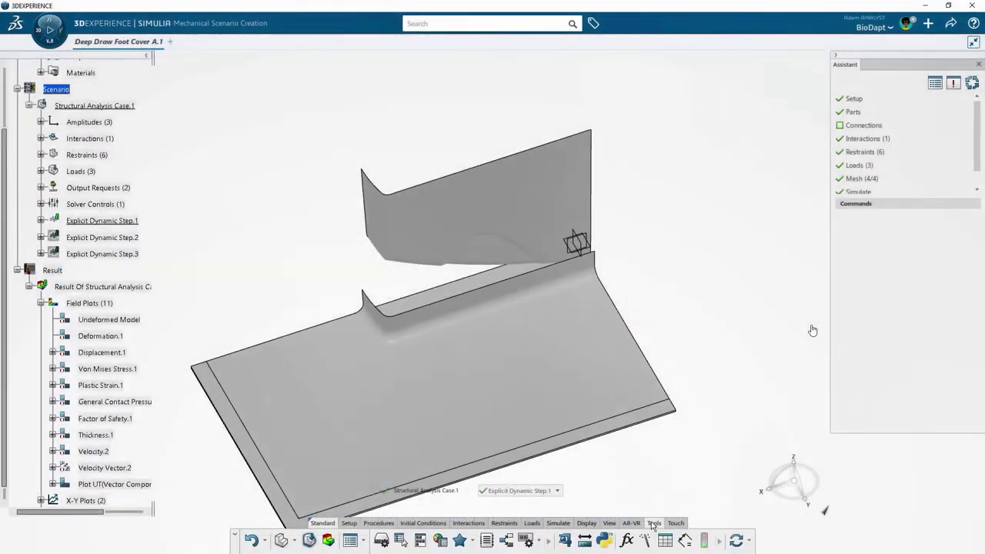
Step: Refresh the scenario with the resized blank, then show the Thickness.1 and Displacement.1 plots
{"action": "left_click", "coordinate": [736, 541]}
{"action": "left_click", "coordinate": [520, 325]}
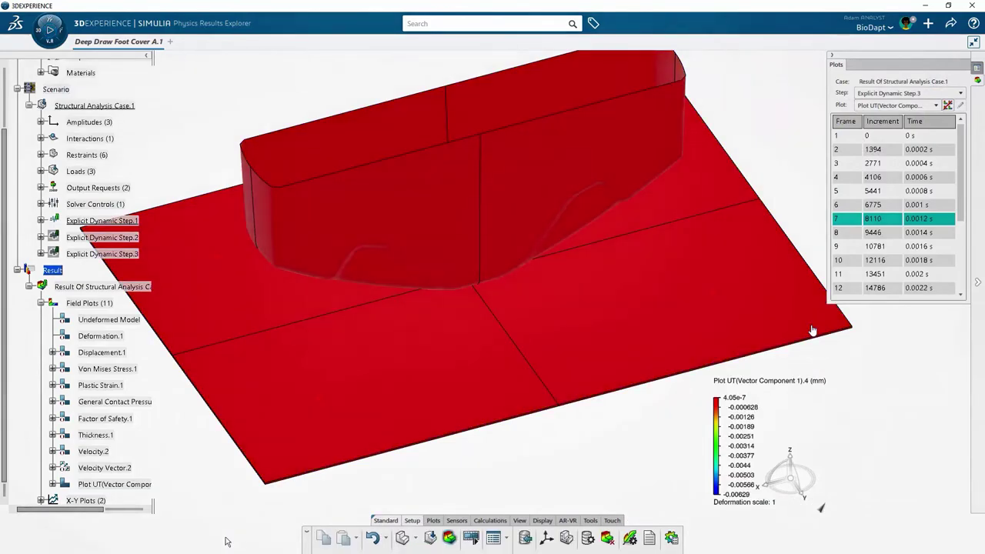
{"action": "right_click", "coordinate": [96, 435]}
{"action": "left_click", "coordinate": [121, 402]}
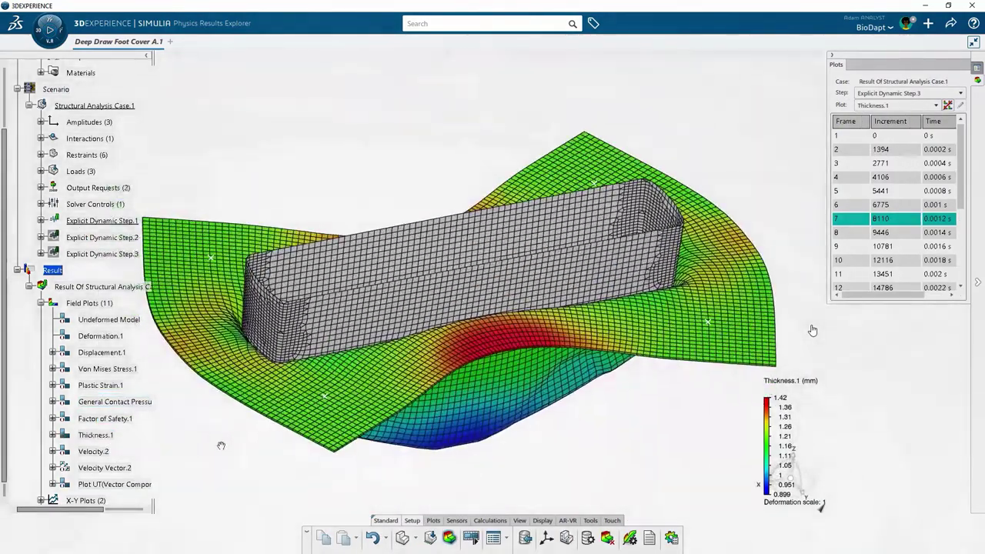
{"action": "right_click", "coordinate": [99, 352]}
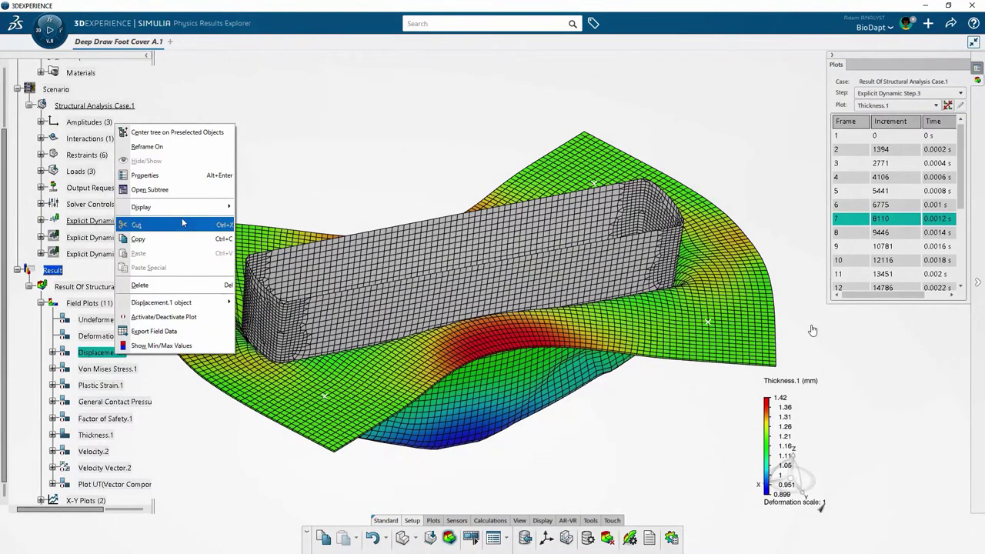
{"action": "left_click", "coordinate": [163, 316]}
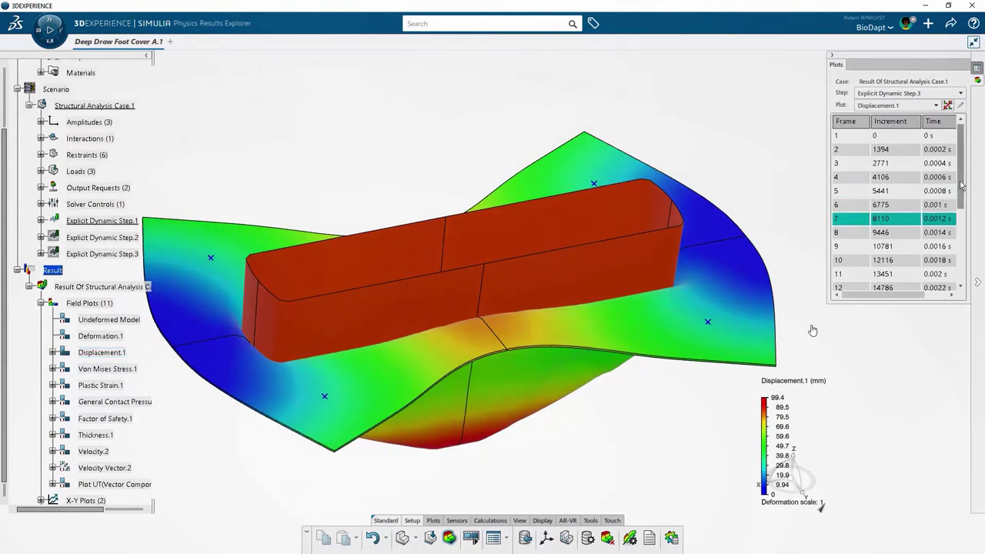
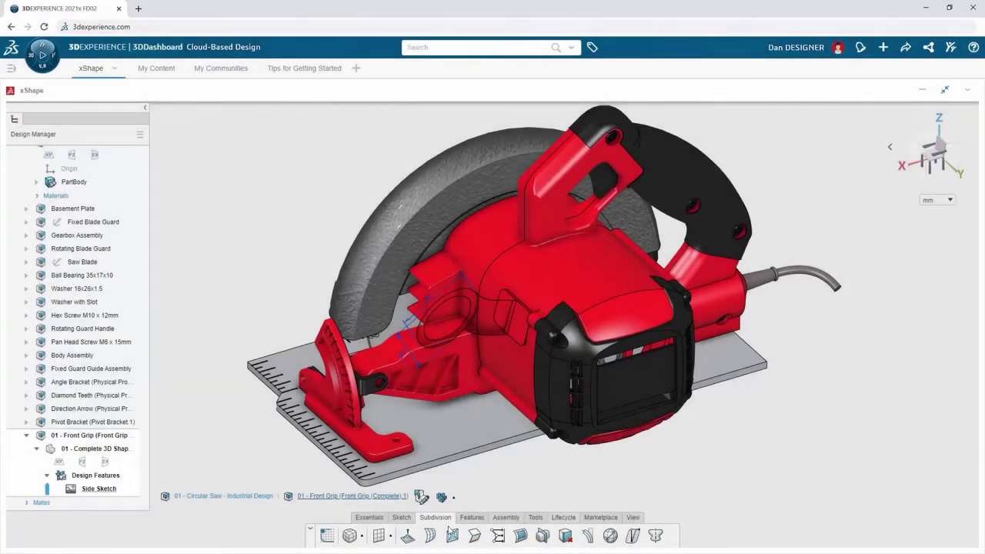
Step: Add a subdivision cylinder at the saw's front grip with Midplane and Crease edges enabled
{"action": "left_click", "coordinate": [363, 537]}
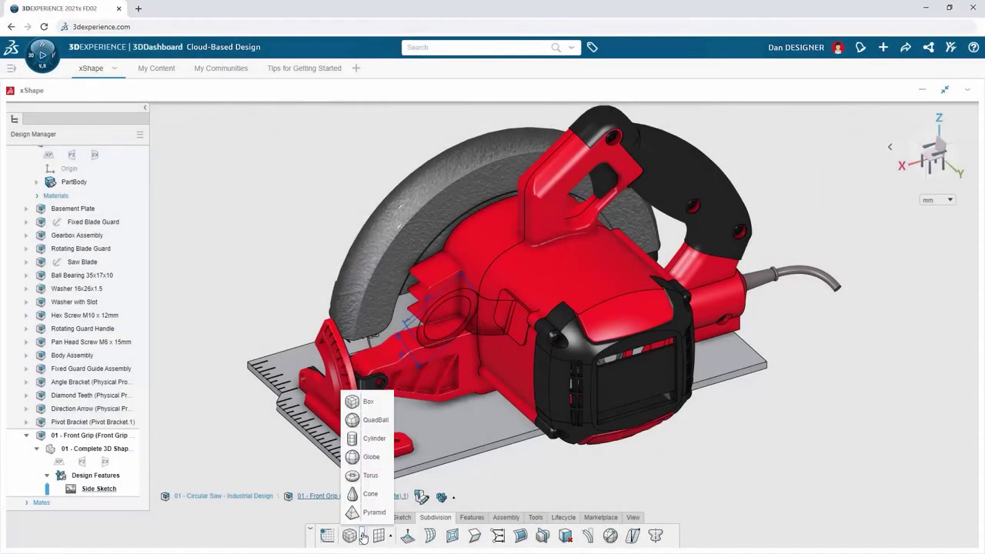
{"action": "left_click", "coordinate": [374, 440]}
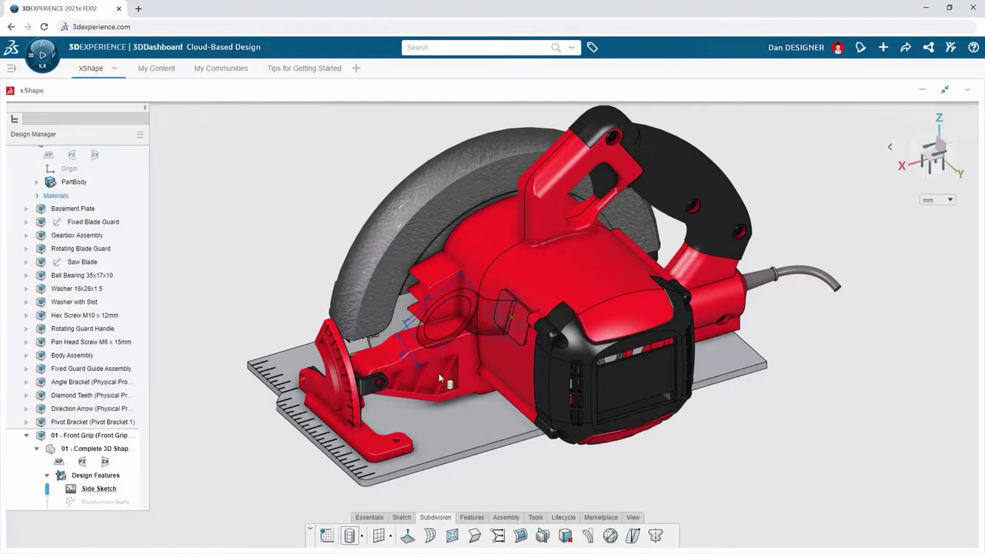
{"action": "left_click_drag", "start_coordinate": [473, 303], "coordinate": [513, 321]}
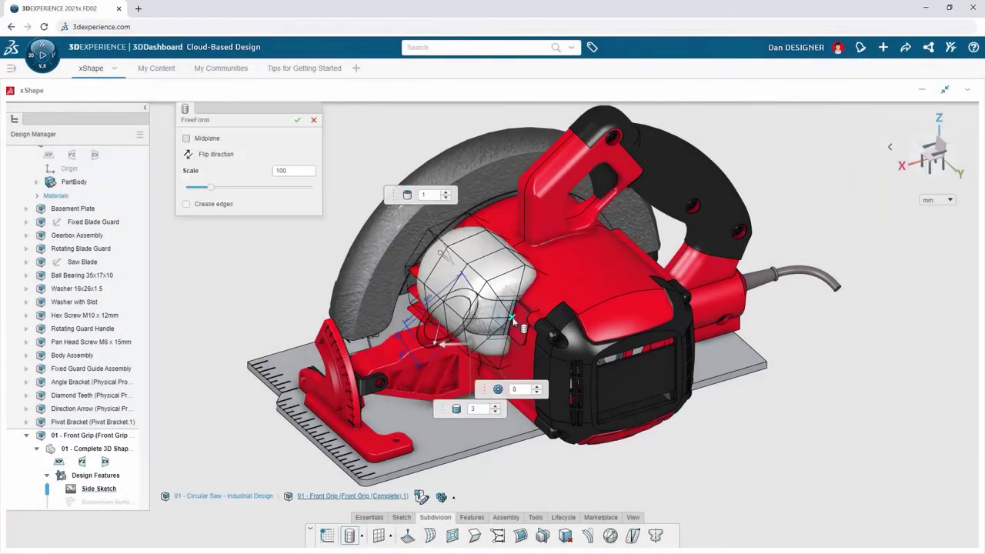
{"action": "left_click", "coordinate": [496, 410]}
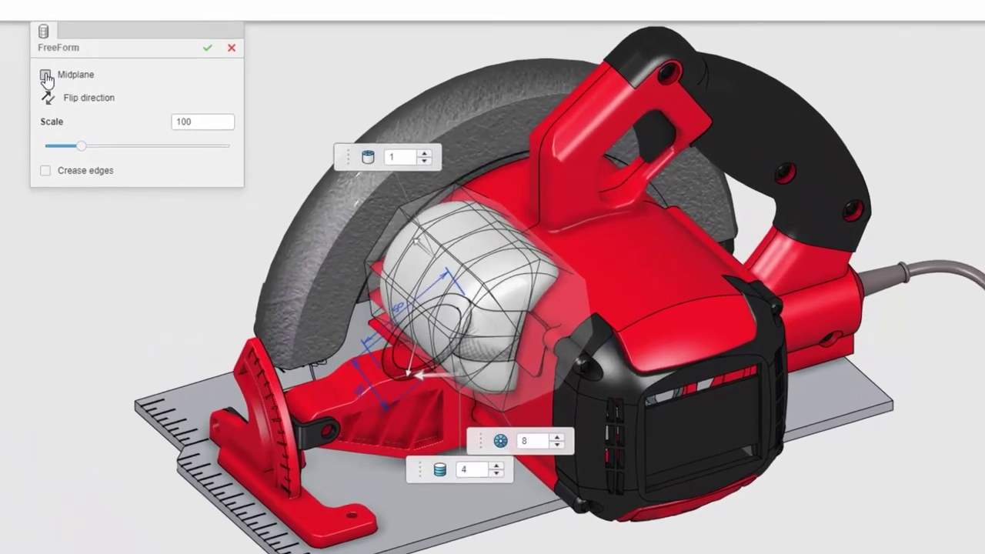
{"action": "left_click", "coordinate": [45, 76]}
{"action": "left_click", "coordinate": [46, 170]}
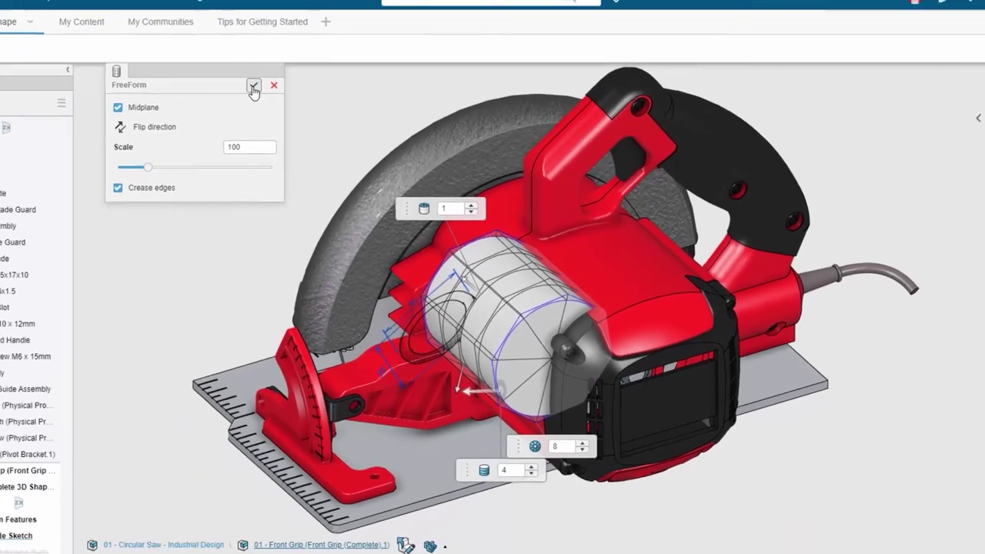
{"action": "left_click", "coordinate": [220, 63]}
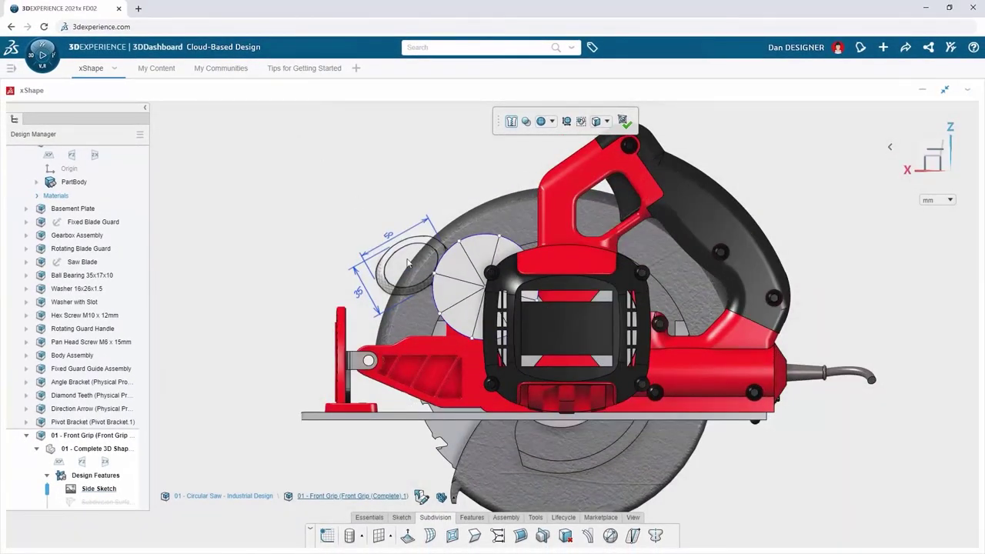
Step: Scale the cylinder's end face non-uniformly by bounding box to 50 × 75 × 35 mm
{"action": "scroll", "coordinate": [499, 311], "scroll_direction": "up", "scroll_amount": 2}
{"action": "scroll", "coordinate": [498, 311], "scroll_direction": "up", "scroll_amount": 3}
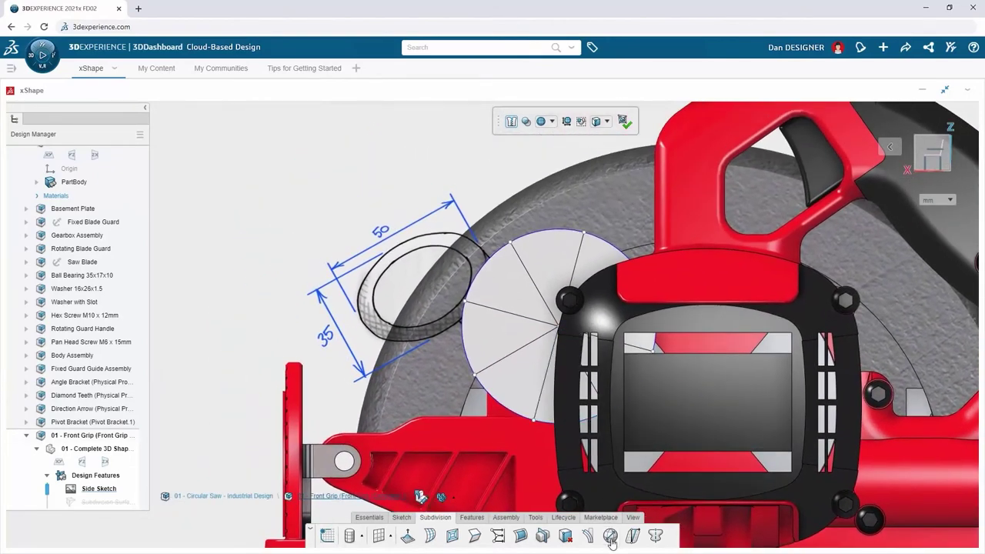
{"action": "left_click", "coordinate": [610, 538]}
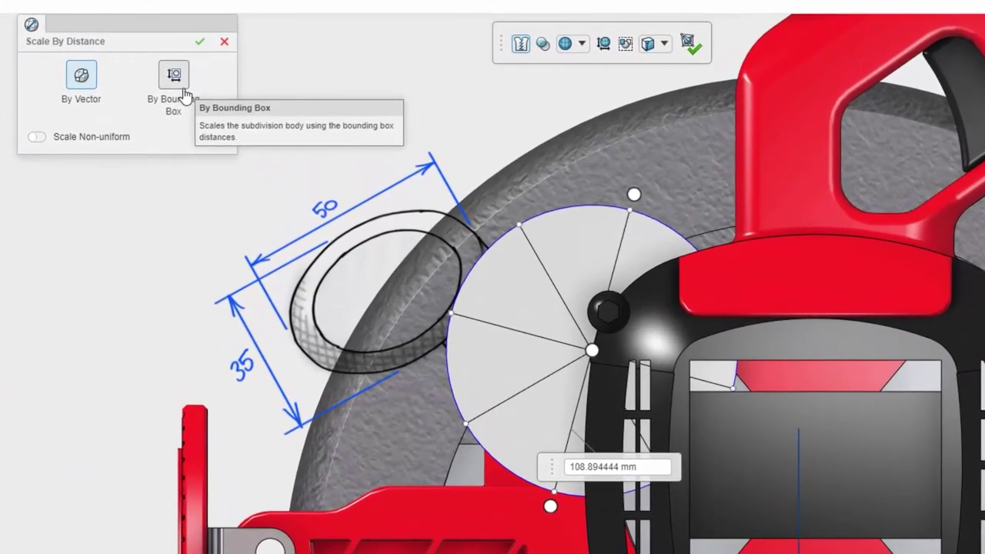
{"action": "left_click", "coordinate": [249, 123]}
{"action": "left_click", "coordinate": [36, 137]}
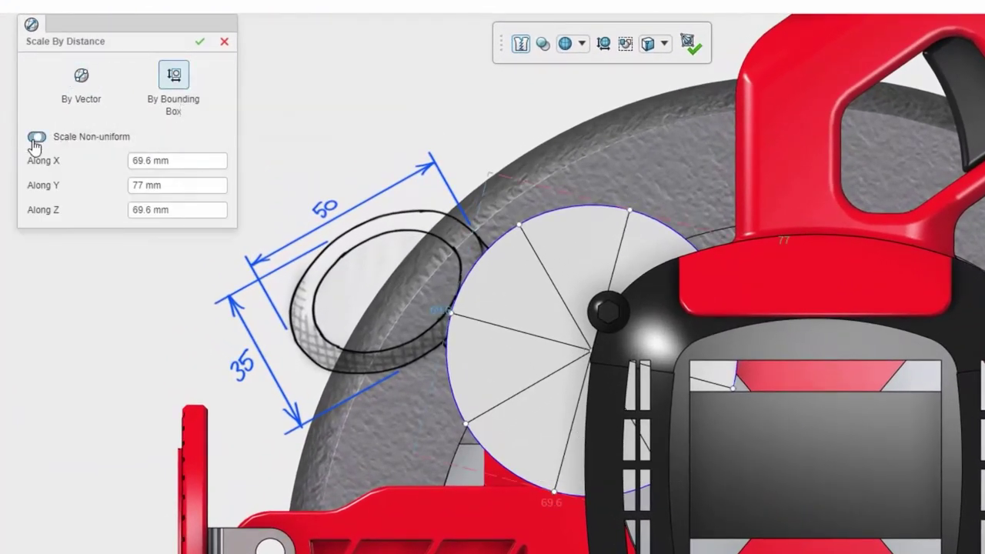
{"action": "left_click", "coordinate": [182, 160]}
{"action": "type", "text": "50"}
{"action": "key", "text": "Tab"}
{"action": "type", "text": "75"}
{"action": "key", "text": "Tab"}
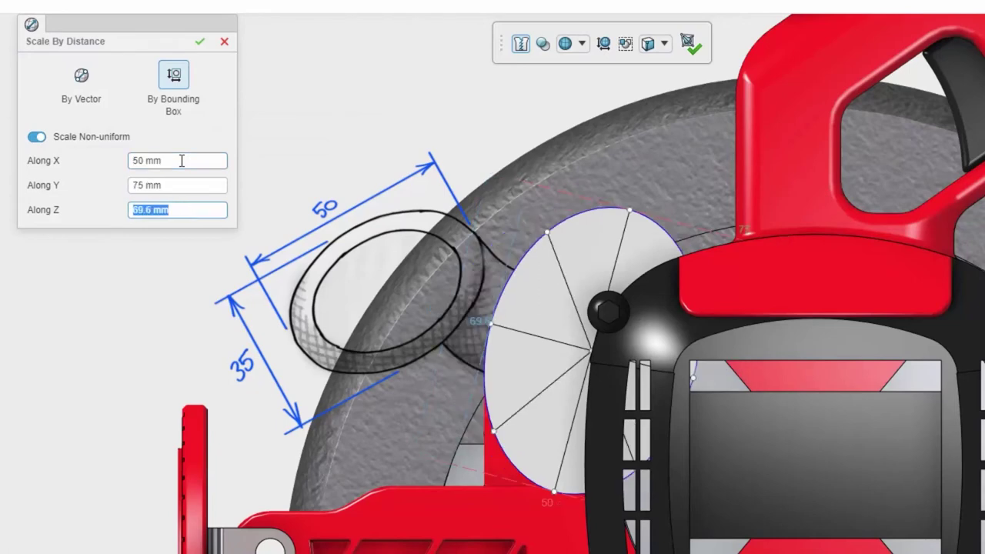
{"action": "type", "text": "35"}
{"action": "key", "text": "Return"}
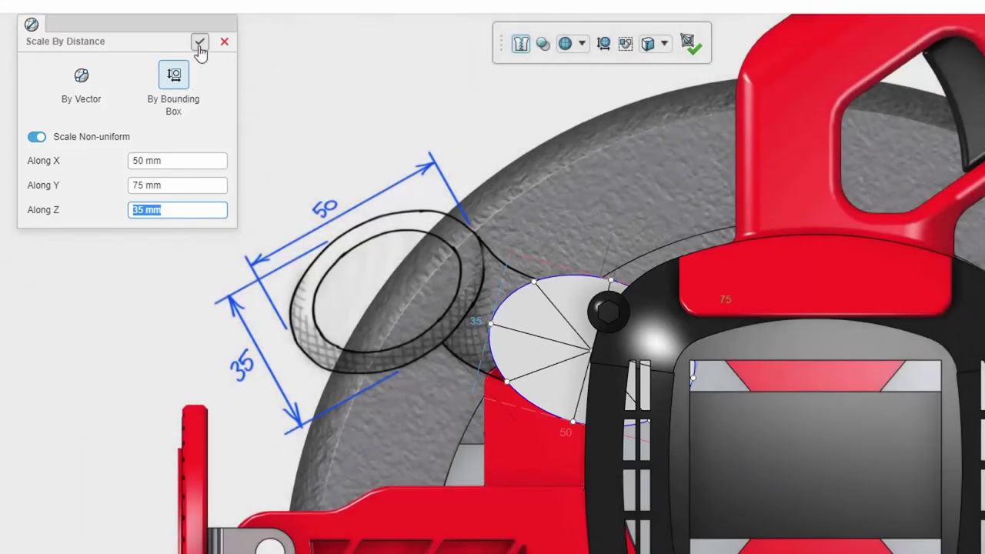
{"action": "left_click", "coordinate": [199, 43]}
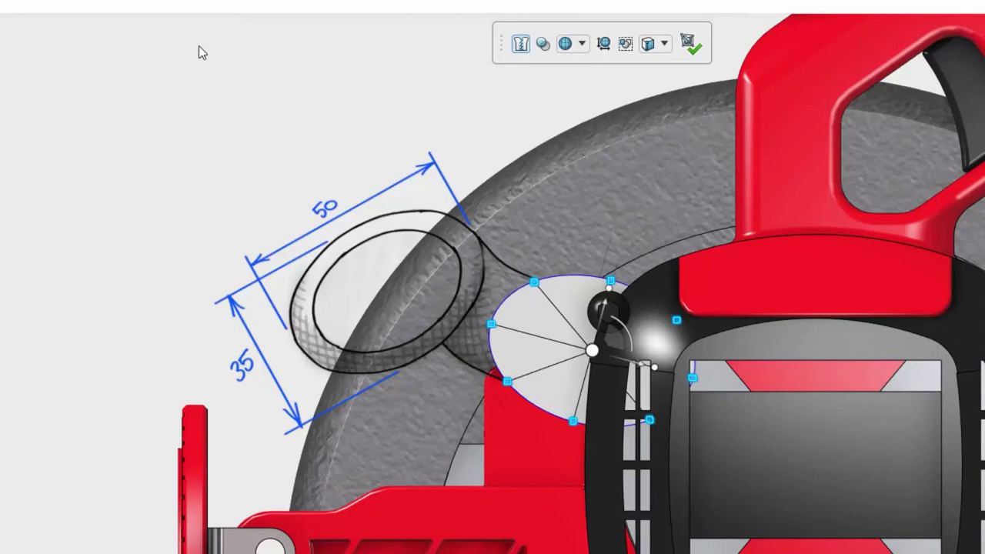
Step: Tilt the end face −45° onto the sketched ellipse and shrink the far end into a barrel taper
{"action": "key", "text": "ctrl+a"}
{"action": "left_click_drag", "start_coordinate": [624, 332], "coordinate": [629, 235]}
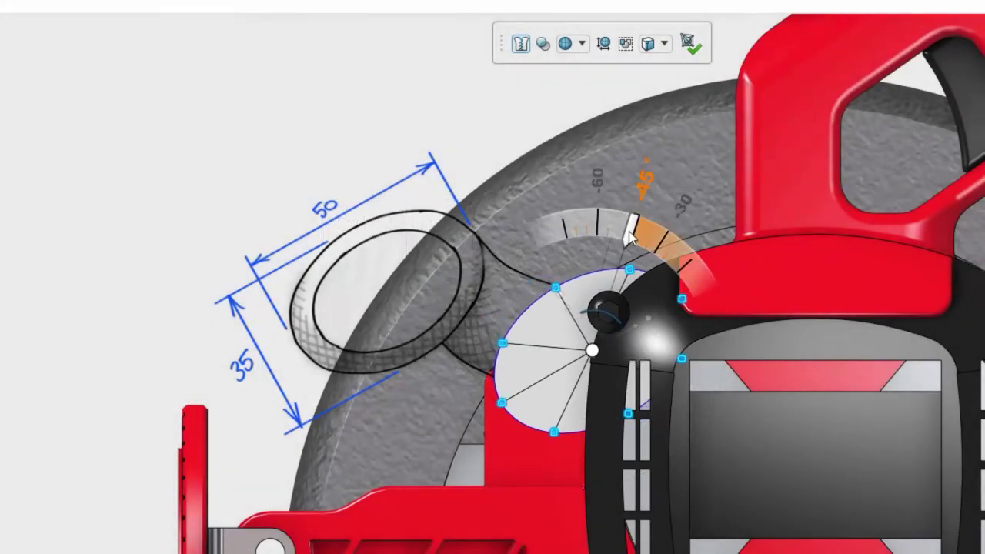
{"action": "left_click_drag", "start_coordinate": [596, 316], "coordinate": [403, 276]}
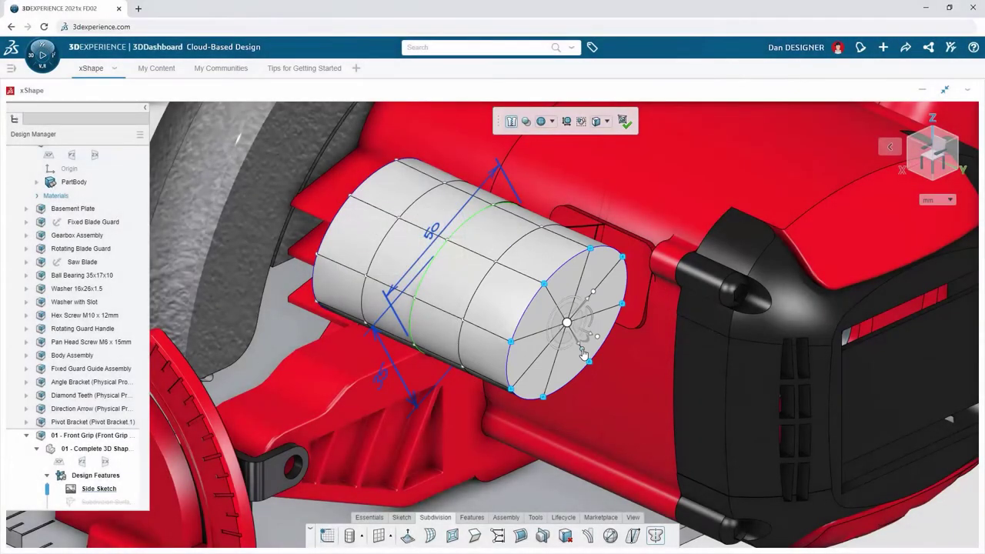
{"action": "left_click_drag", "start_coordinate": [583, 352], "coordinate": [579, 346]}
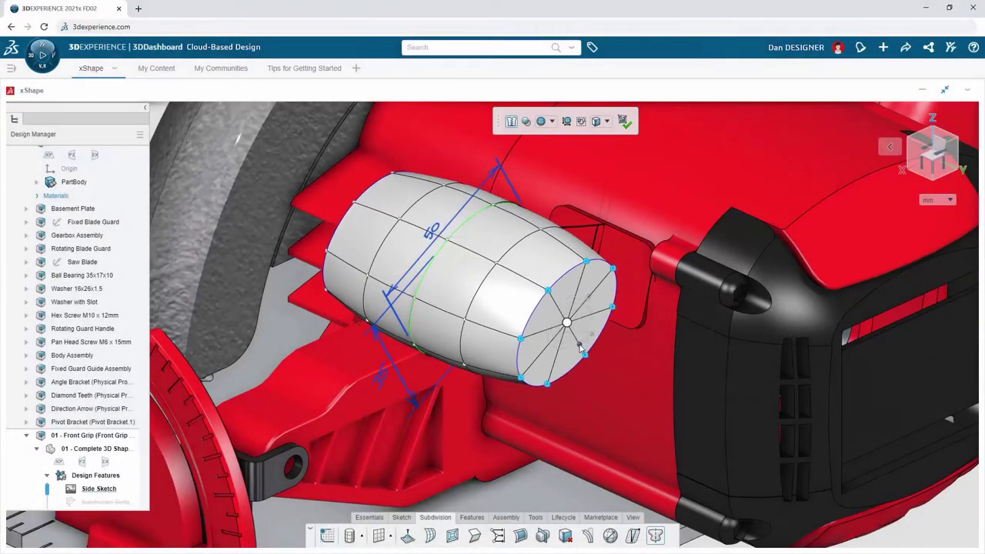
{"action": "left_click", "coordinate": [580, 347]}
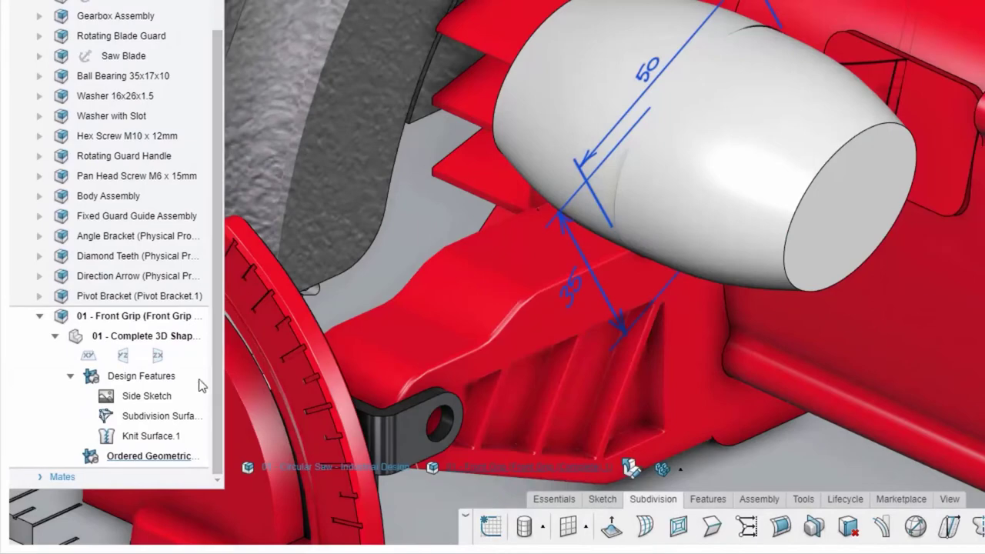
Step: Rename the Design Features set to 'Start Shape'
{"action": "left_click", "coordinate": [141, 376]}
{"action": "left_click", "coordinate": [164, 377]}
{"action": "type", "text": "Start Shape"}
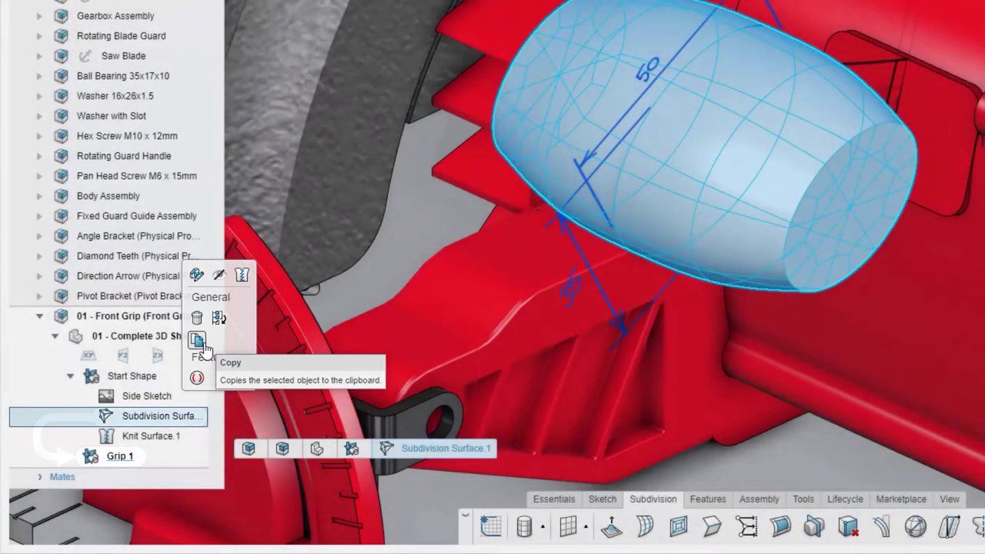
Step: Copy the subdivision surface and paste it into Grip 1
{"action": "left_click", "coordinate": [203, 345]}
{"action": "left_click", "coordinate": [134, 458]}
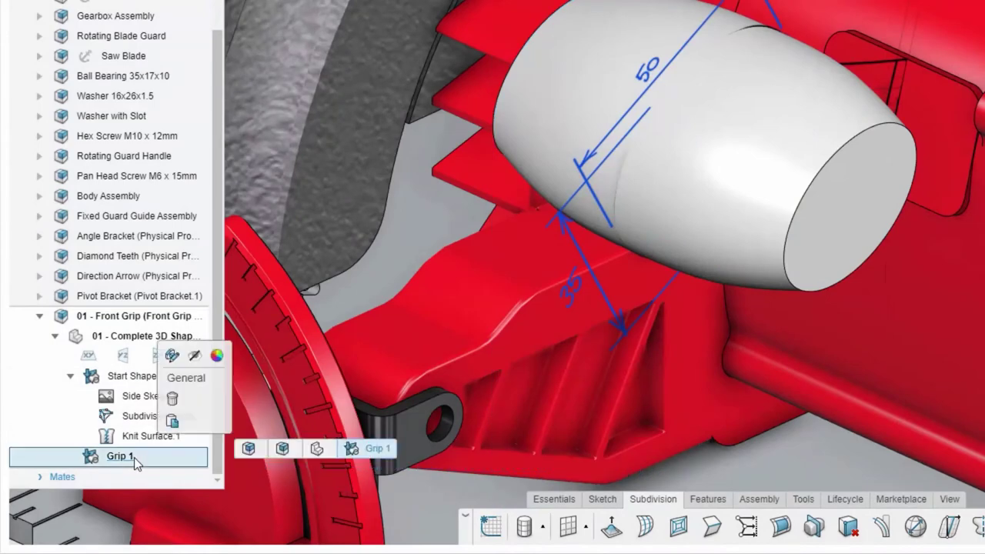
{"action": "left_click", "coordinate": [173, 421]}
Step: Hide the Start Shape set and open Grip 1's copied surface for editing
{"action": "left_click", "coordinate": [151, 378]}
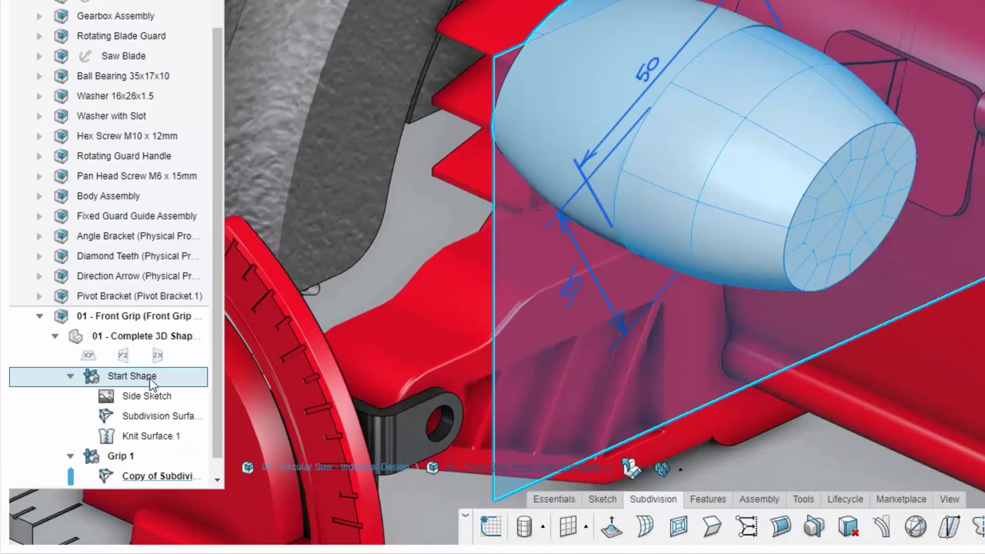
{"action": "left_click", "coordinate": [151, 378]}
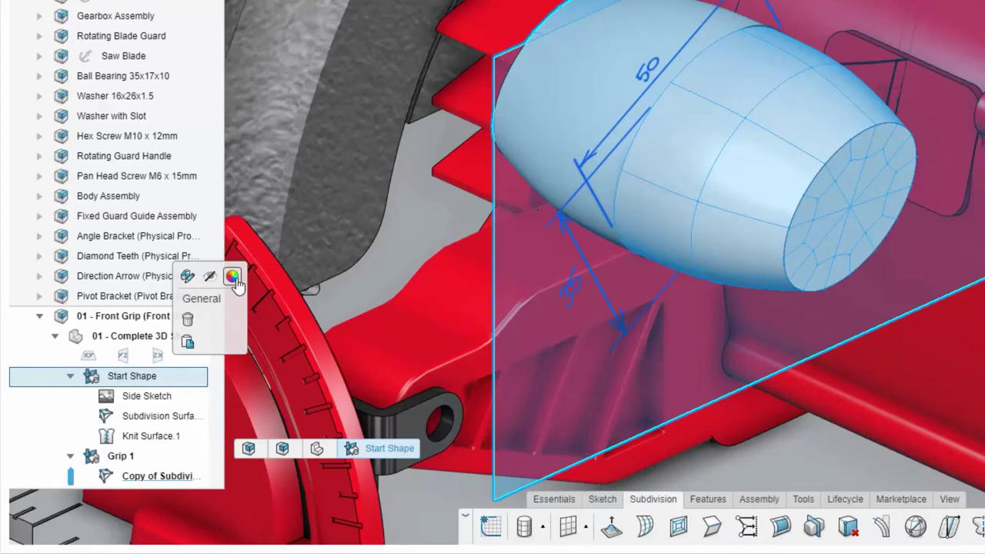
{"action": "left_click", "coordinate": [209, 276]}
{"action": "double_click", "coordinate": [112, 476]}
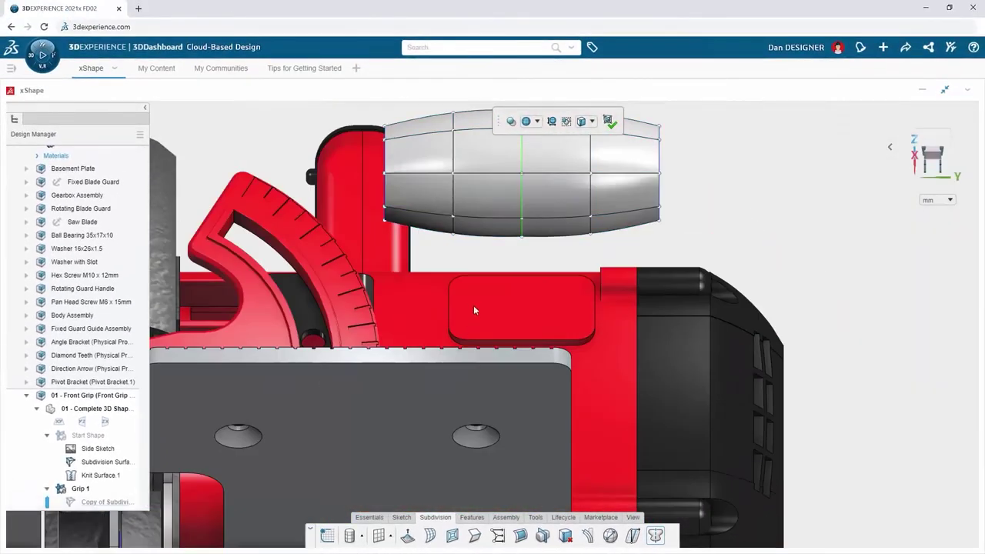
Step: Pull Grip 1's right-end cage vertices inward and upward and raise the top vertex into an egg shape
{"action": "middle_click_drag", "start_coordinate": [474, 310], "coordinate": [476, 416]}
{"action": "left_click_drag", "start_coordinate": [623, 201], "coordinate": [680, 338]}
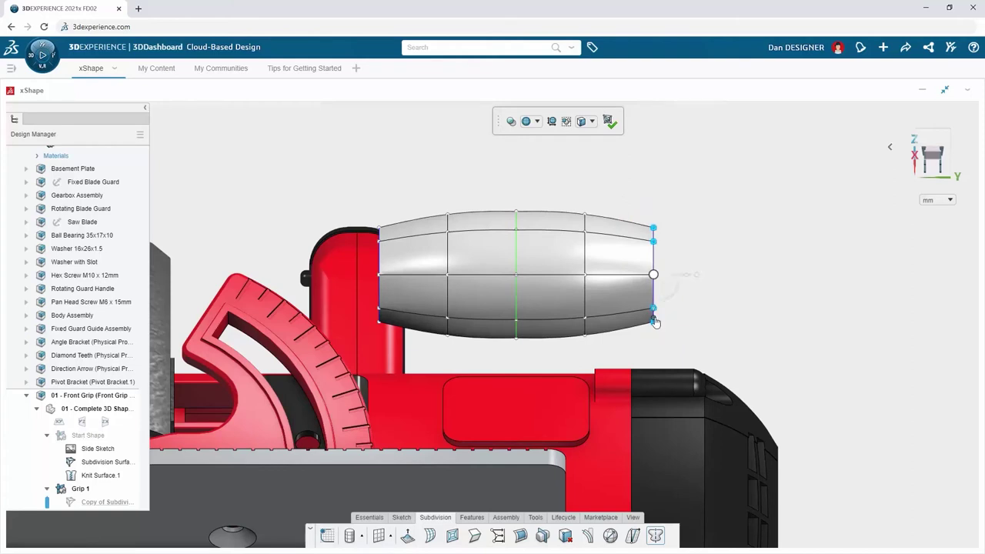
{"action": "mouse_move", "coordinate": [654, 318]}
{"action": "left_mouse_down"}
{"action": "mouse_move", "coordinate": [655, 310]}
{"action": "mouse_move", "coordinate": [656, 324]}
{"action": "left_mouse_up"}
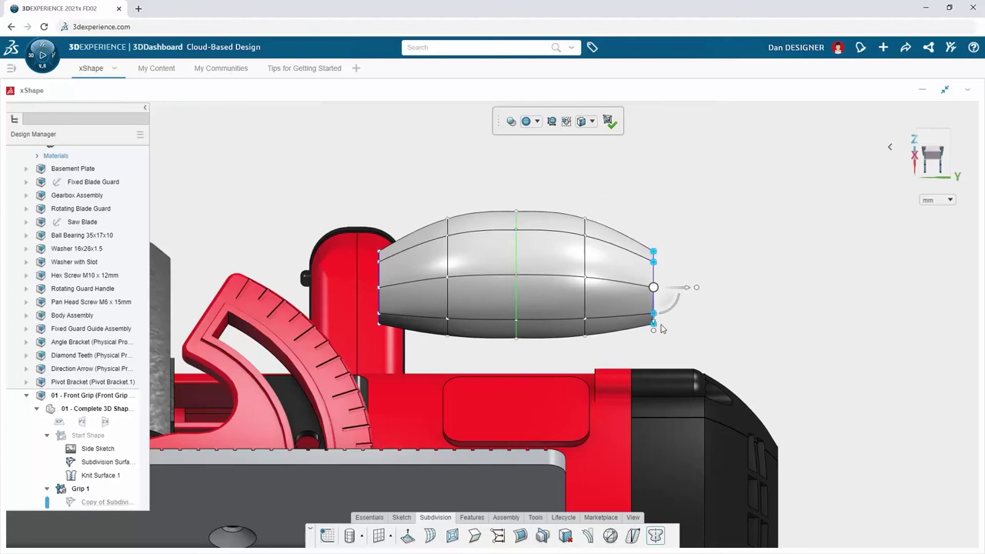
{"action": "middle_click_drag", "start_coordinate": [677, 325], "coordinate": [675, 366]}
{"action": "left_click_drag", "start_coordinate": [675, 366], "coordinate": [644, 225]}
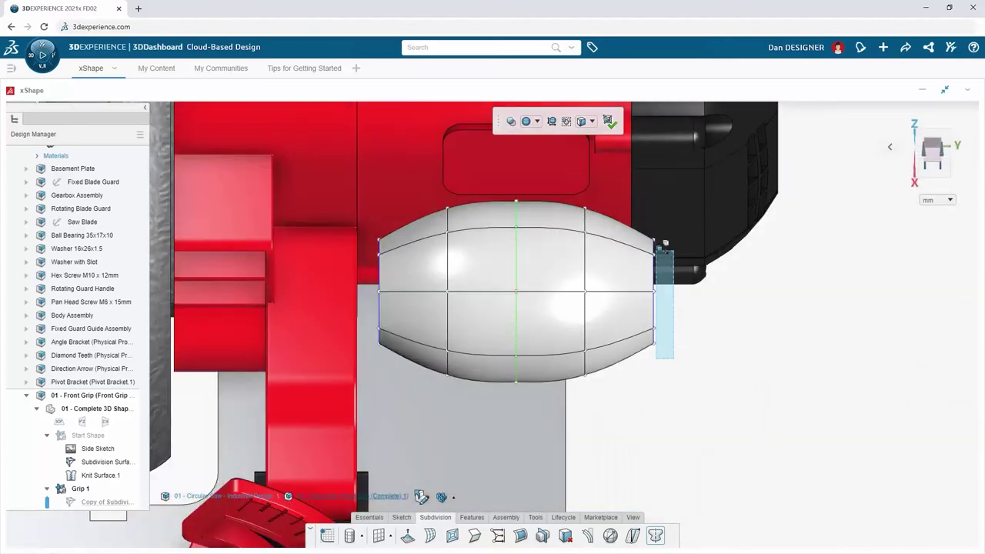
{"action": "left_click_drag", "start_coordinate": [654, 266], "coordinate": [655, 253]}
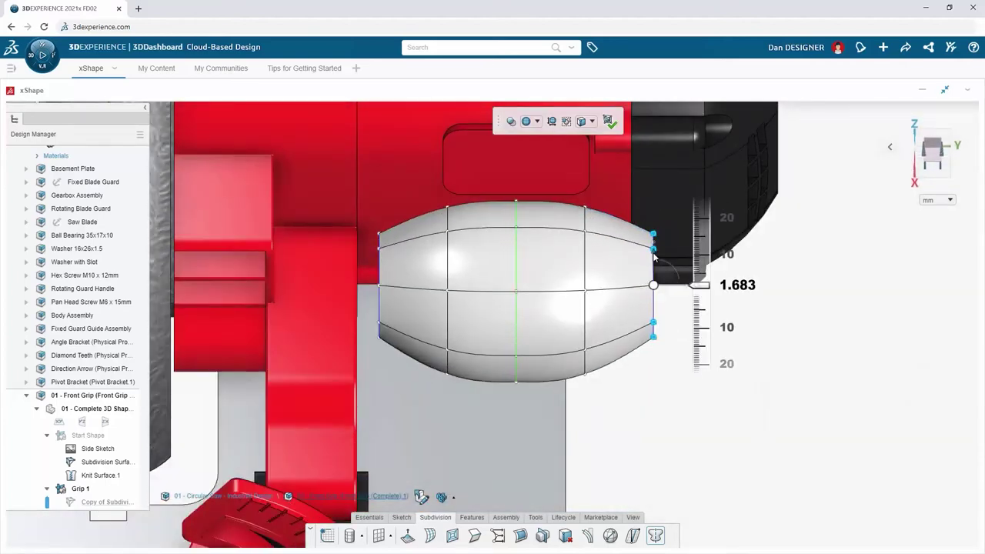
{"action": "left_click_drag", "start_coordinate": [521, 205], "coordinate": [517, 158]}
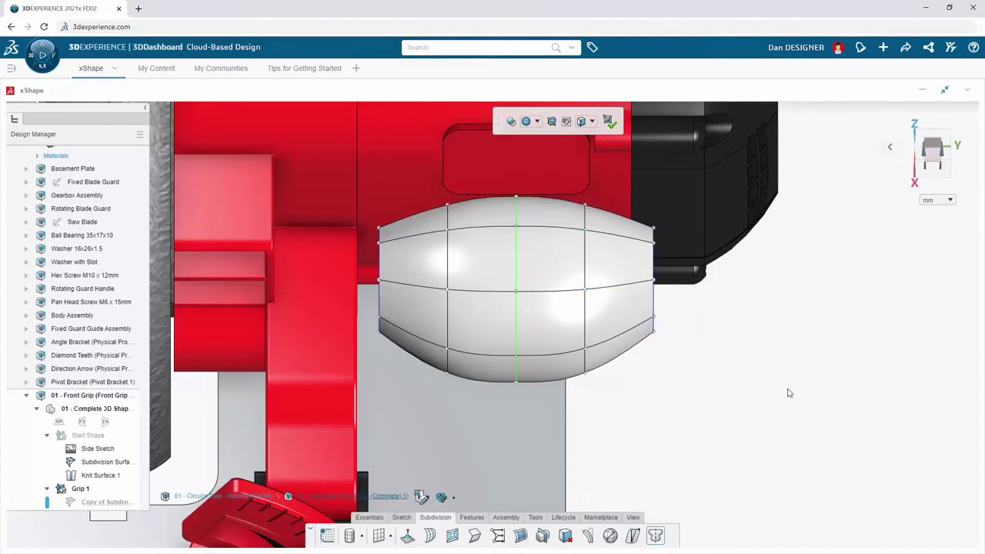
{"action": "middle_click_drag", "start_coordinate": [714, 353], "coordinate": [787, 392]}
{"action": "left_click", "coordinate": [612, 123]}
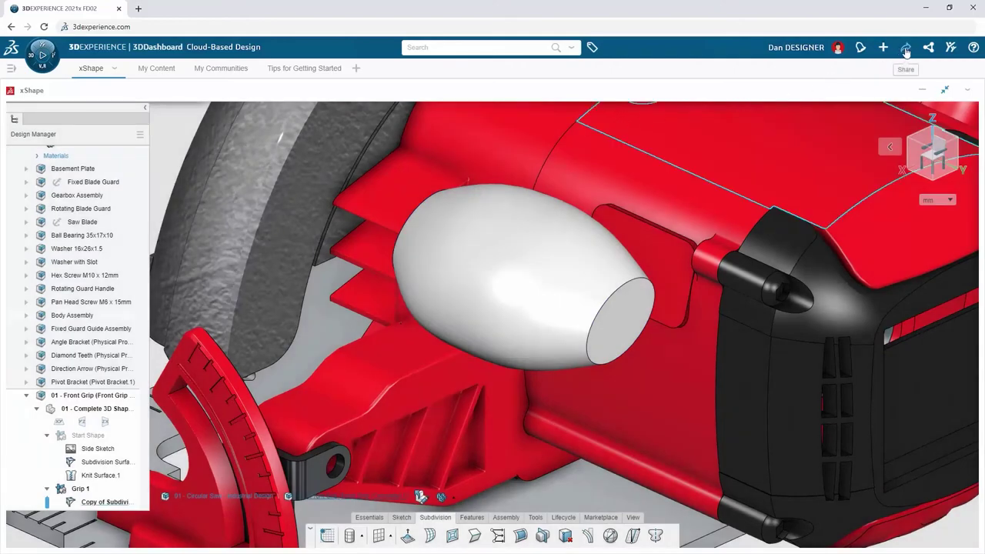
Step: Publish the Front Grip to Design Team with the note 'Check out this new design. Please add markups where necessary'
{"action": "left_click", "coordinate": [905, 47]}
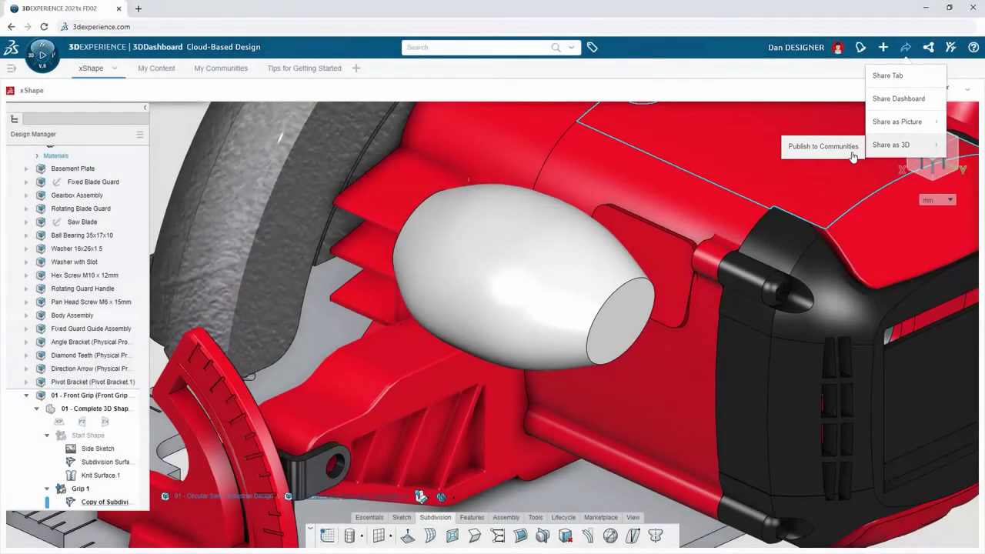
{"action": "left_click", "coordinate": [852, 156]}
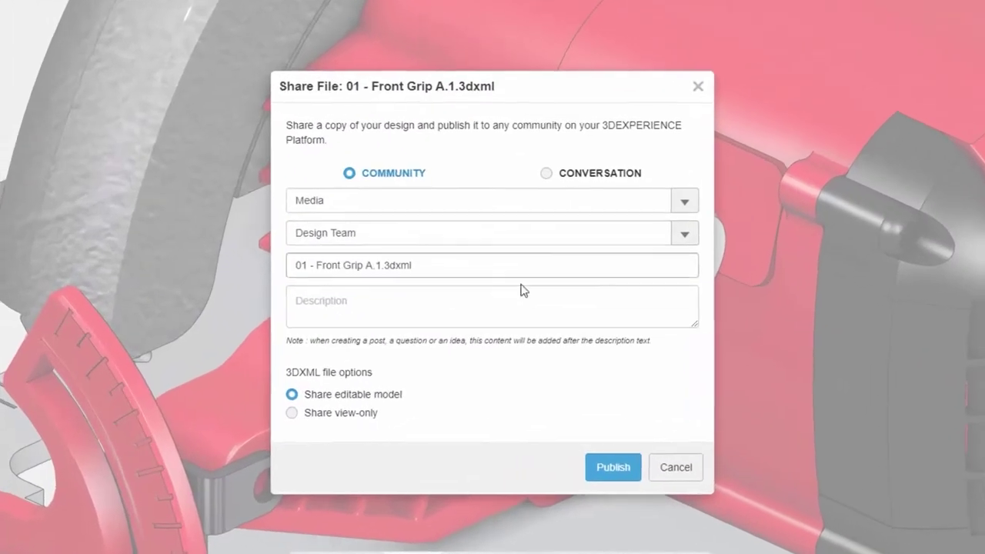
{"action": "left_click", "coordinate": [513, 312]}
{"action": "type", "text": "Check out this new design.  Please add markups where necessary."}
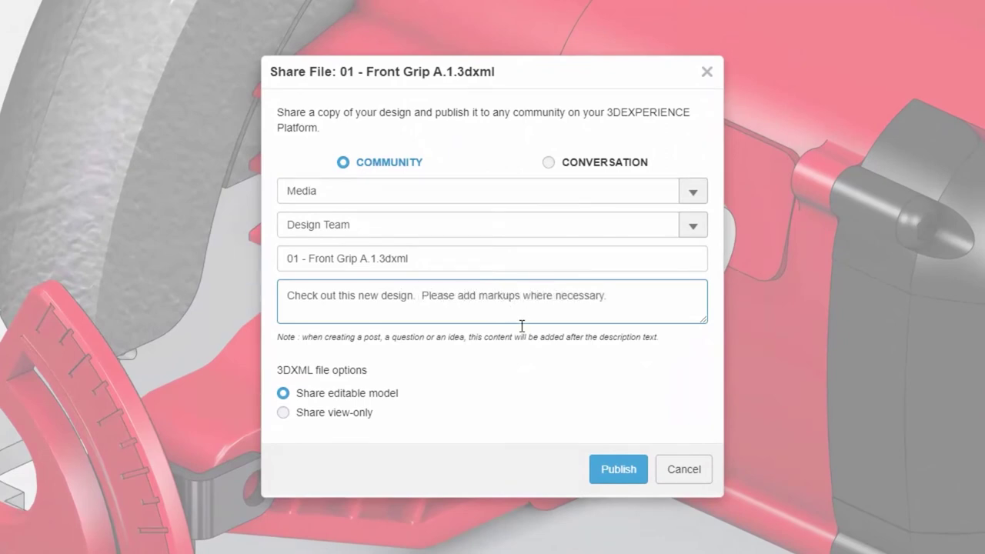
{"action": "left_click", "coordinate": [635, 479]}
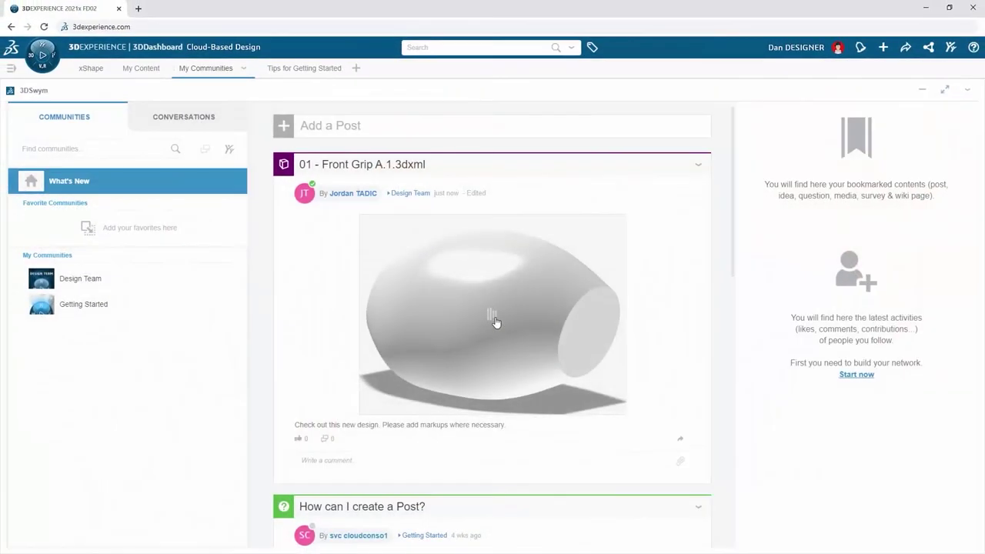
{"action": "left_click", "coordinate": [497, 322]}
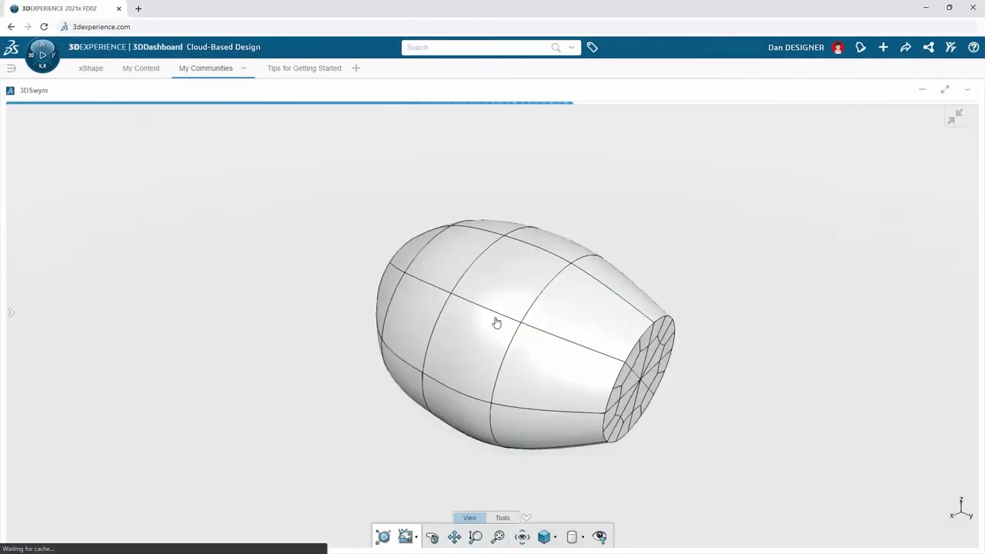
Step: Rotate the published grip model in the post's 3D viewer to inspect it
{"action": "mouse_move", "coordinate": [496, 322]}
{"action": "middle_mouse_down"}
{"action": "mouse_move", "coordinate": [767, 269]}
{"action": "mouse_move", "coordinate": [862, 266]}
{"action": "mouse_move", "coordinate": [726, 318]}
{"action": "mouse_move", "coordinate": [631, 329]}
{"action": "middle_mouse_up"}
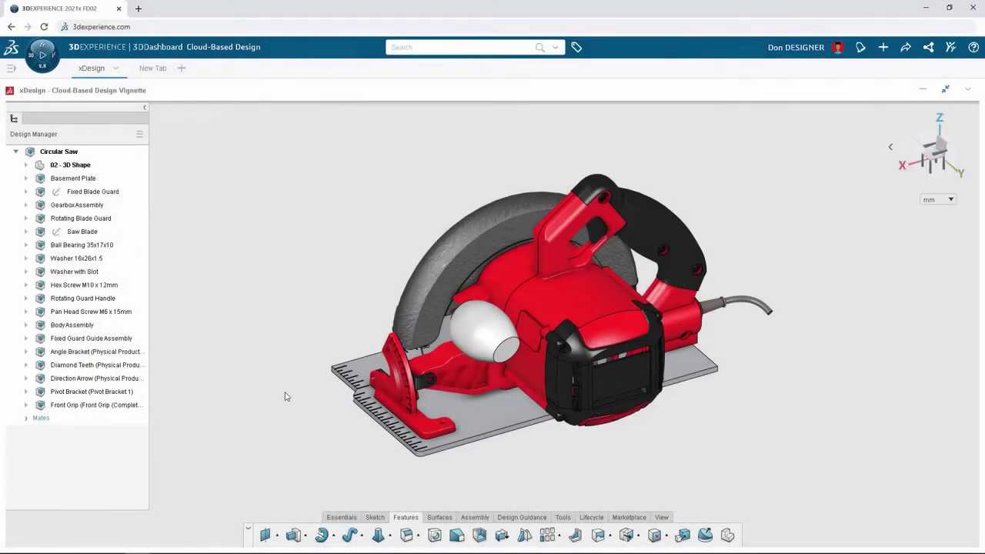
Step: Activate Front Grip and extrude Surface.2 as a 2 mm blind pad beside the knob
{"action": "double_click", "coordinate": [134, 405]}
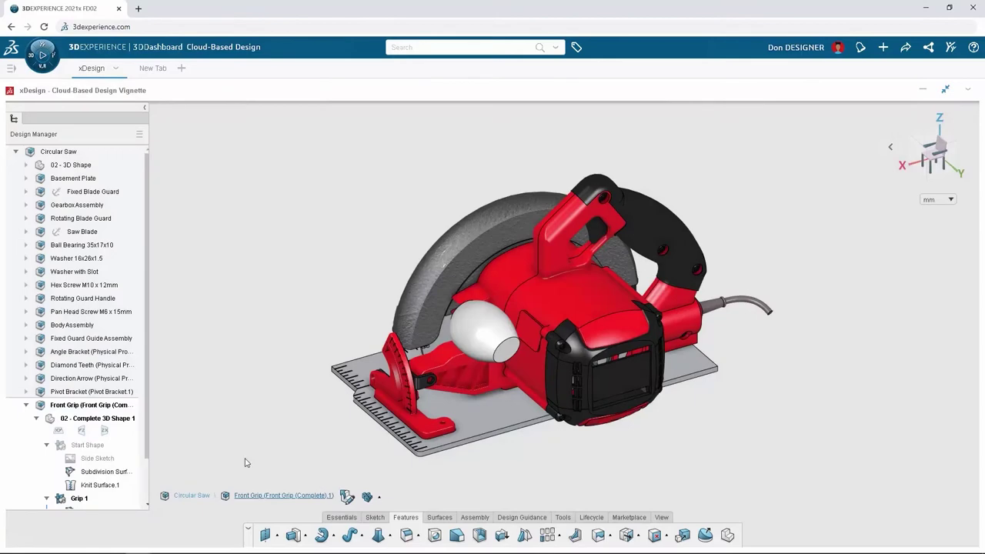
{"action": "left_click", "coordinate": [293, 534]}
{"action": "left_click", "coordinate": [526, 331]}
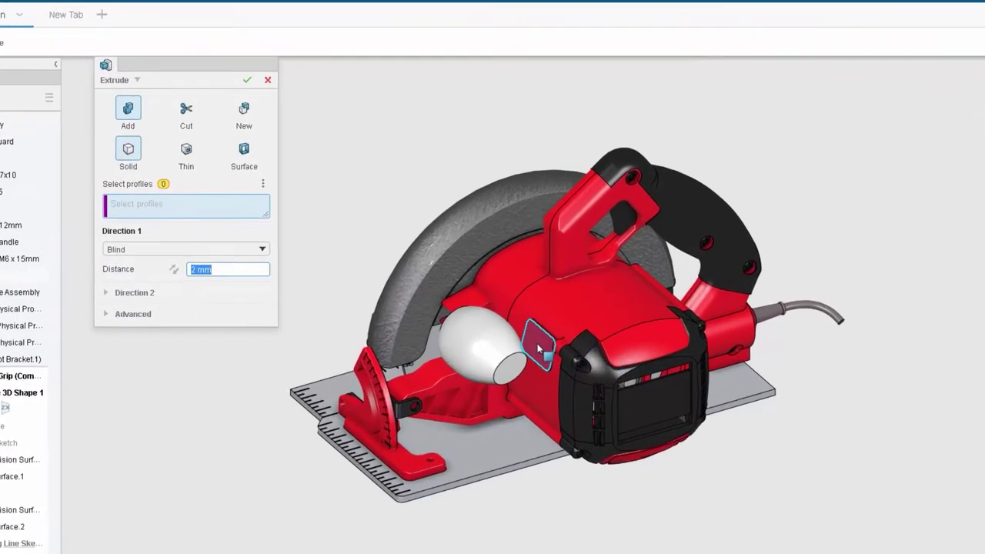
{"action": "left_click", "coordinate": [542, 351]}
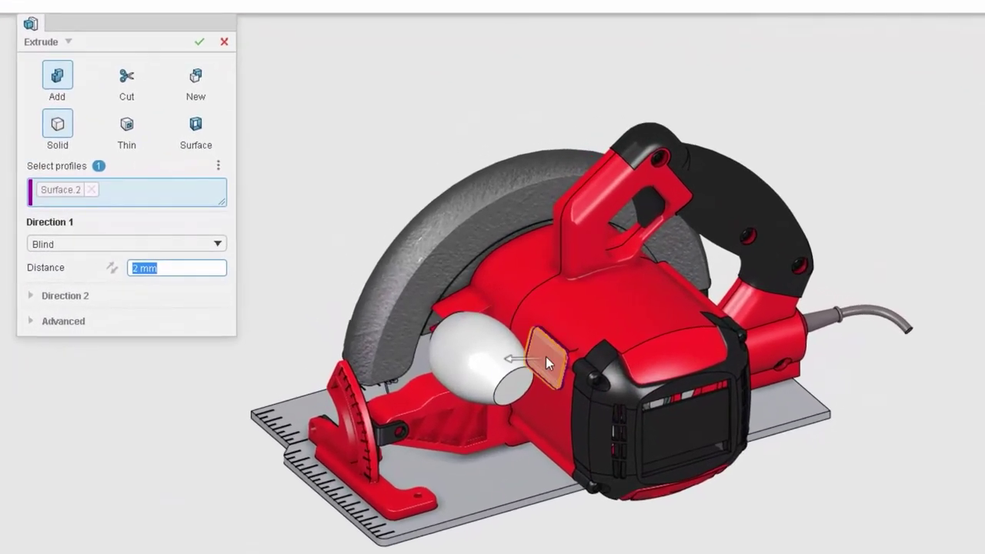
{"action": "left_click", "coordinate": [200, 43]}
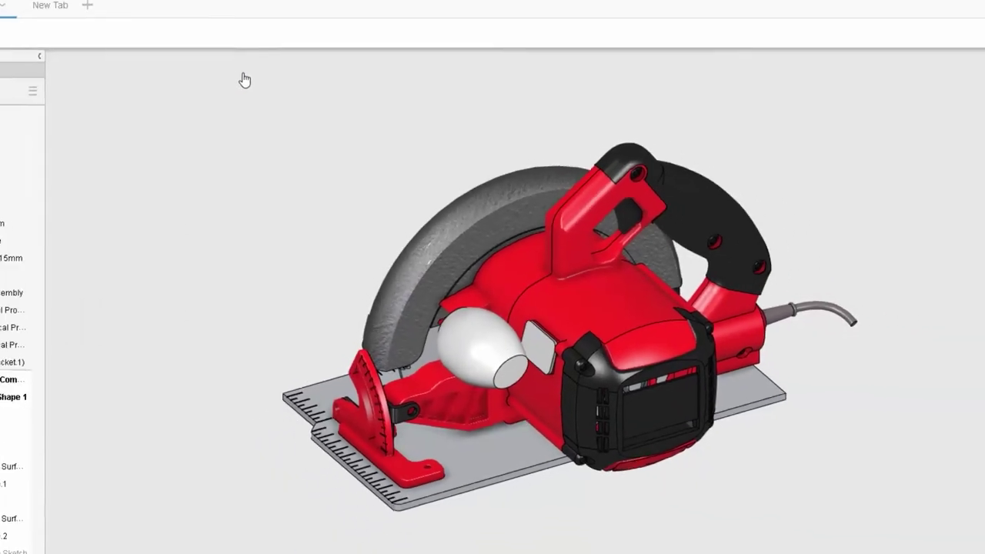
{"action": "left_click", "coordinate": [375, 517]}
{"action": "left_click", "coordinate": [269, 535]}
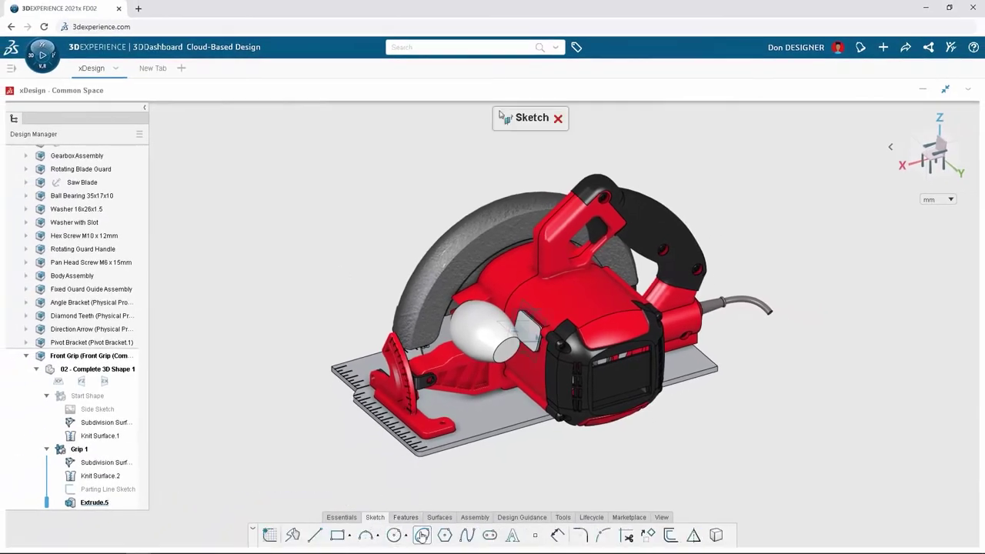
Step: Sketch a tilted ellipse centred on the origin on the new pad face as Sketch.7
{"action": "scroll", "coordinate": [529, 329], "scroll_direction": "up", "scroll_amount": 5}
{"action": "scroll", "coordinate": [575, 340], "scroll_direction": "up", "scroll_amount": 3}
{"action": "left_click", "coordinate": [588, 345]}
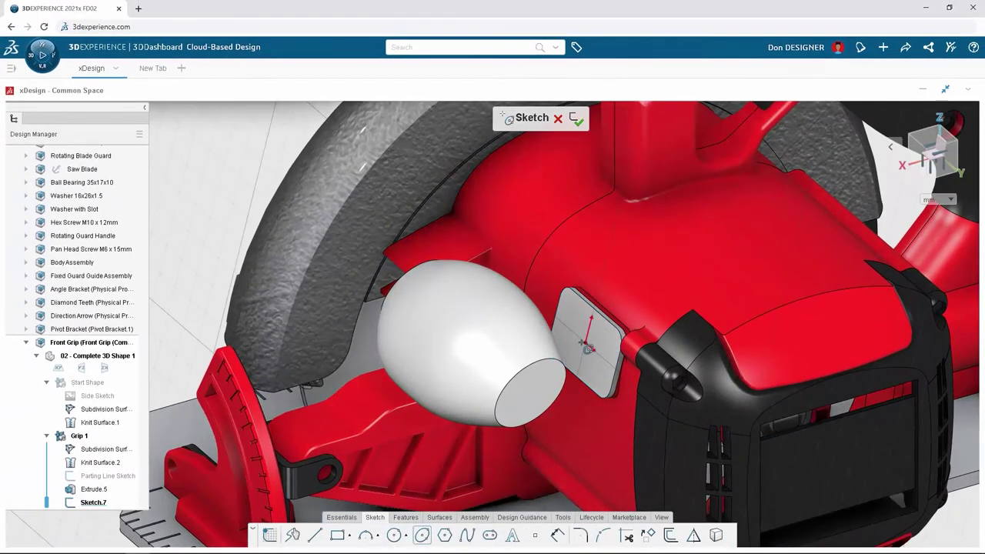
{"action": "left_click", "coordinate": [588, 346]}
{"action": "left_click", "coordinate": [612, 356]}
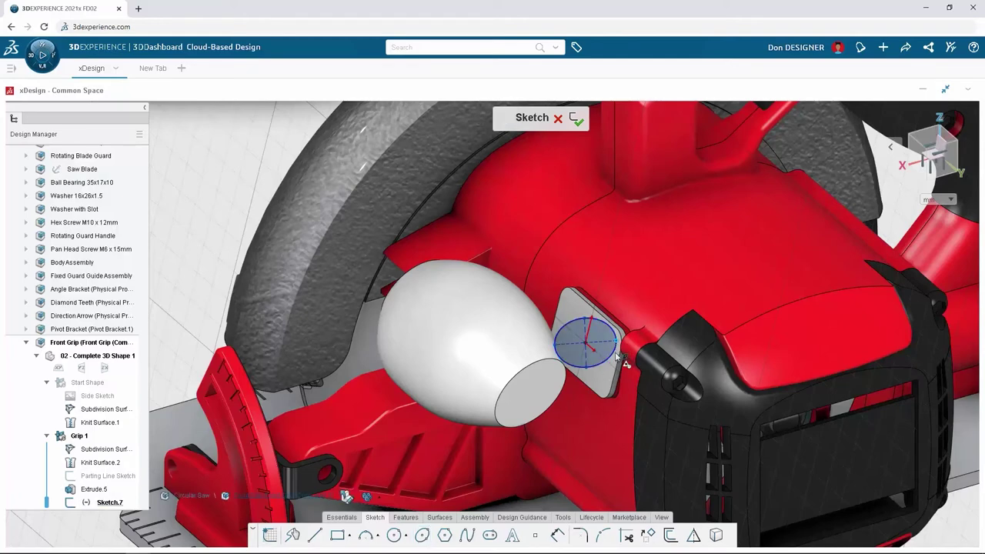
{"action": "left_click_drag", "start_coordinate": [626, 360], "coordinate": [598, 339]}
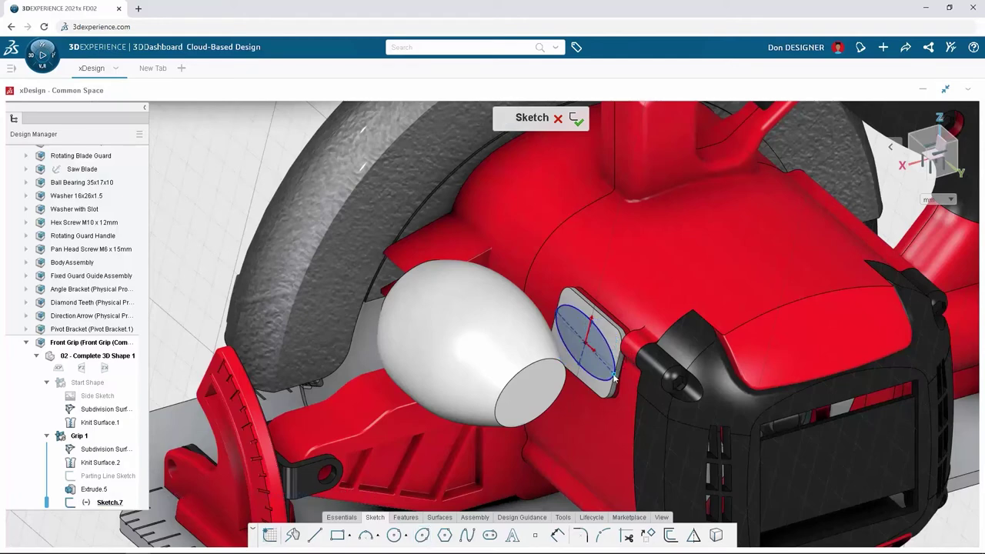
{"action": "left_click", "coordinate": [591, 326]}
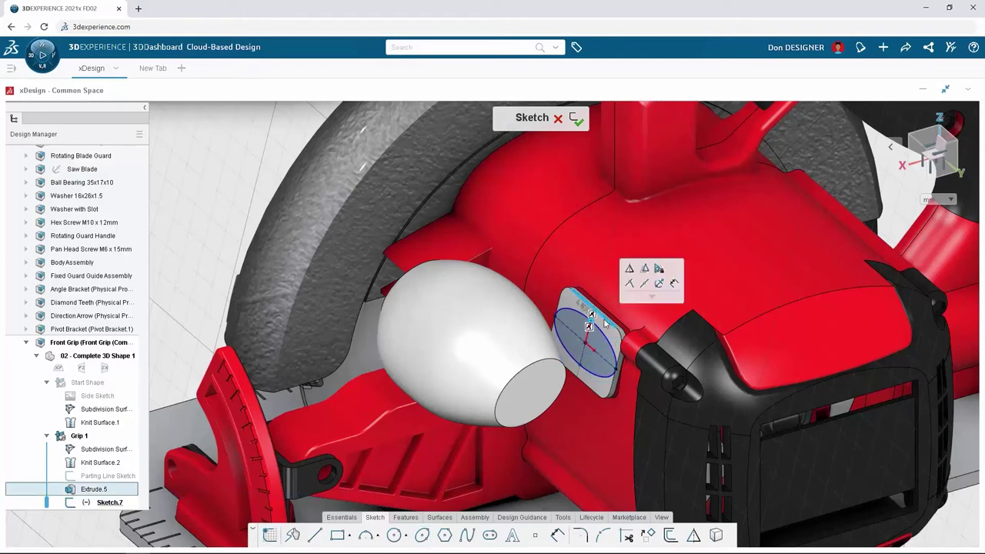
{"action": "left_click", "coordinate": [629, 286]}
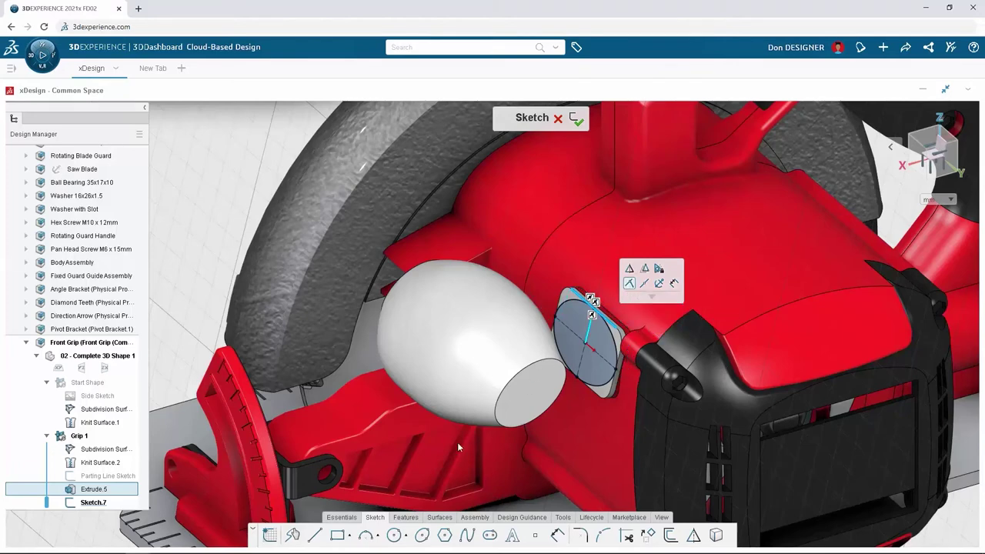
{"action": "left_click", "coordinate": [405, 517]}
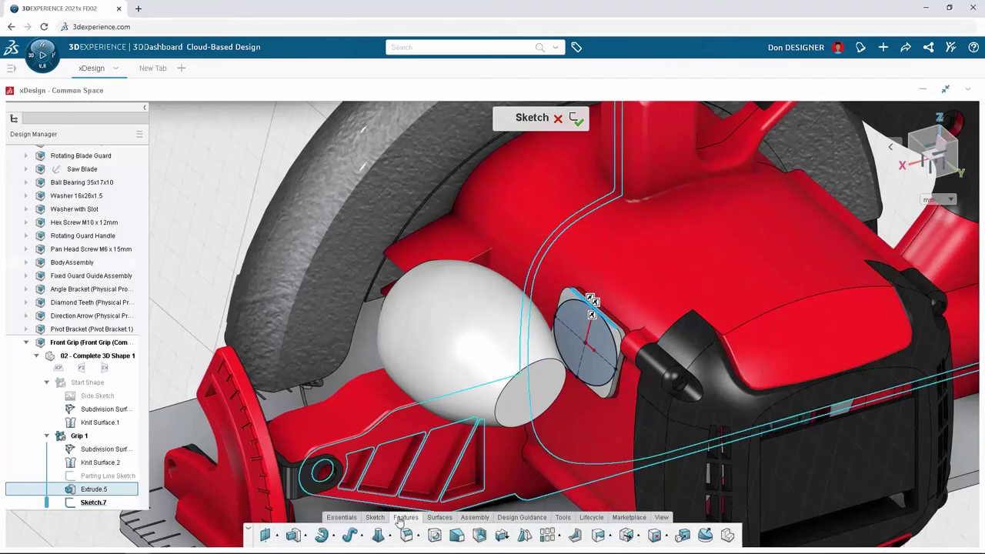
Step: Extrude the ellipse Up To Next as Extrude.6, then roll the history back before it
{"action": "left_click", "coordinate": [293, 536]}
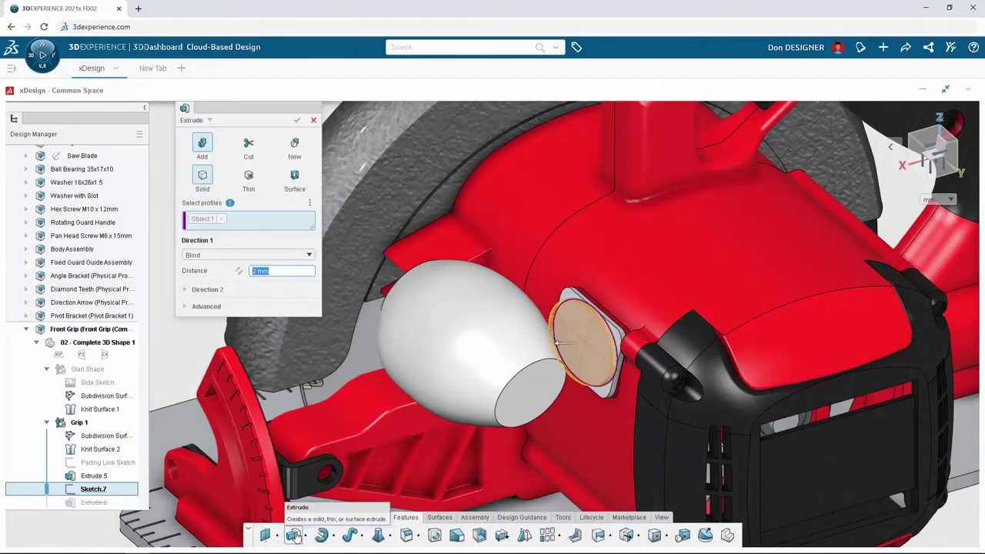
{"action": "left_click", "coordinate": [230, 255]}
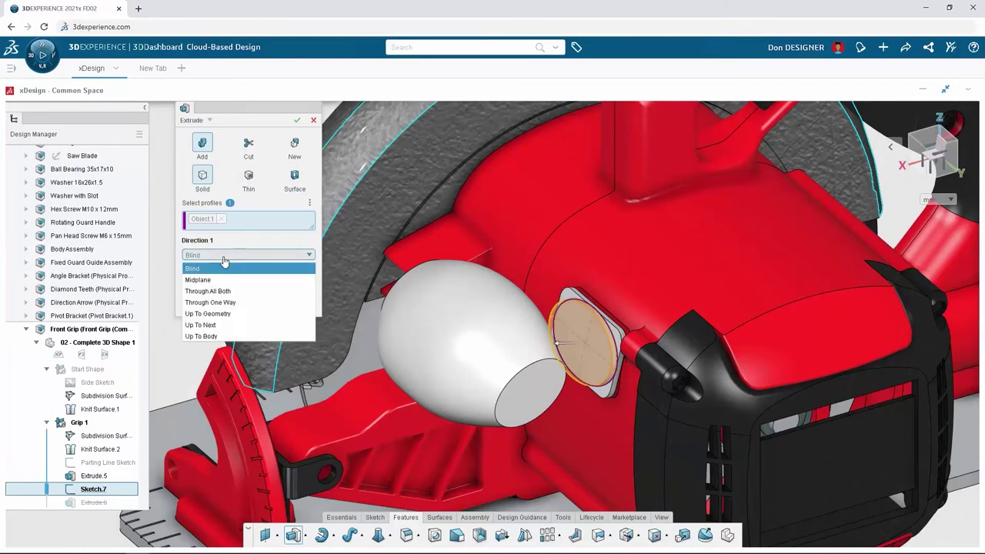
{"action": "left_click", "coordinate": [219, 325]}
{"action": "left_click", "coordinate": [297, 123]}
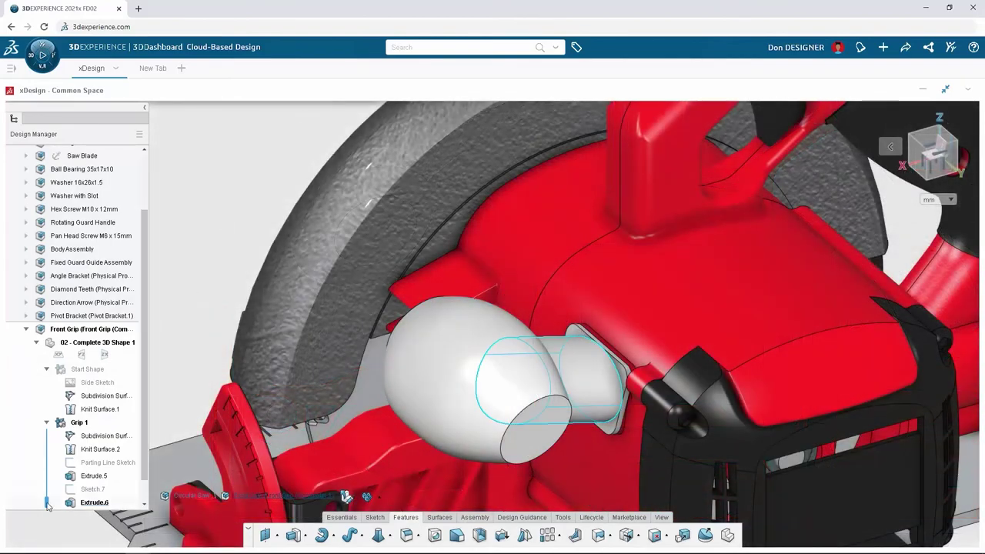
{"action": "left_click_drag", "start_coordinate": [47, 504], "coordinate": [48, 480]}
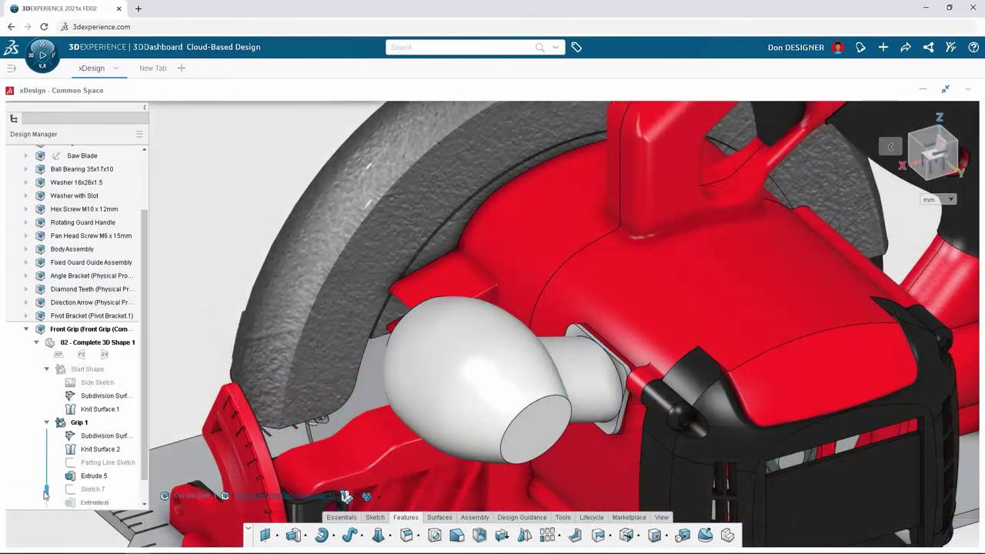
{"action": "double_click", "coordinate": [570, 376]}
Step: Sketch an S-shaped spline on the pad face from the knob's rim to the bolt head
{"action": "left_click", "coordinate": [571, 374]}
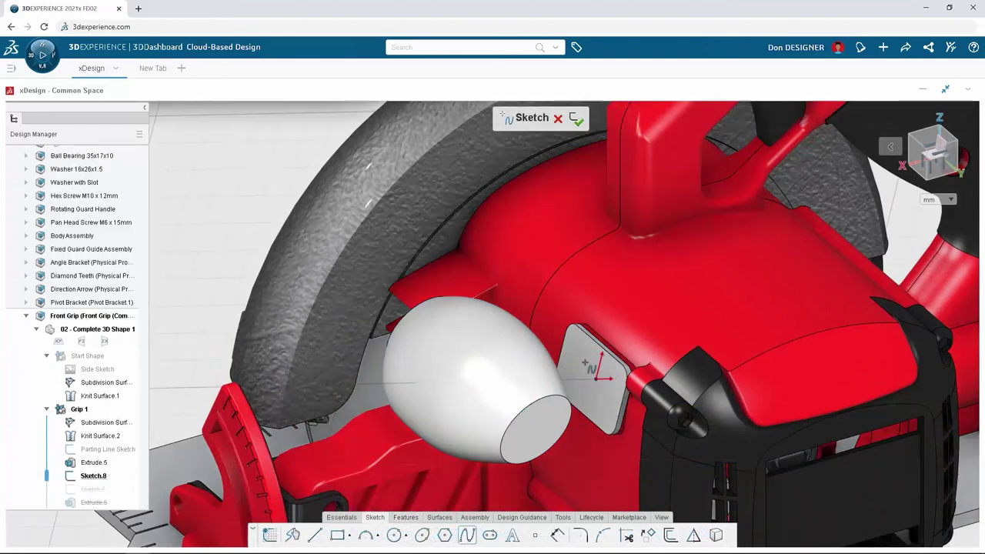
{"action": "left_click", "coordinate": [528, 328]}
{"action": "left_click", "coordinate": [602, 348]}
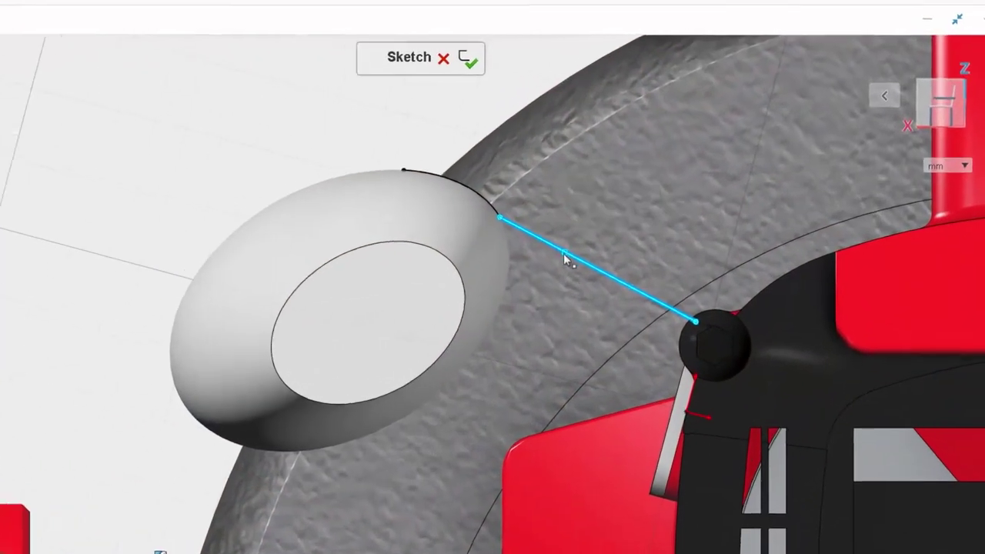
{"action": "left_click_drag", "start_coordinate": [567, 257], "coordinate": [537, 391]}
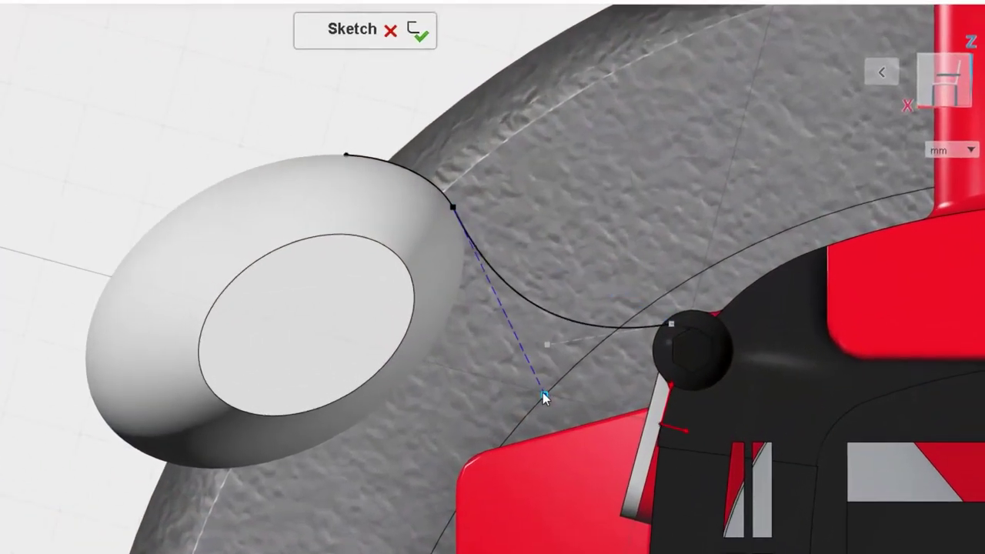
Step: Make the curve tangent to the knob's rim, flatten its bolt-head end, and finish Sketch.8
{"action": "left_click", "coordinate": [518, 355]}
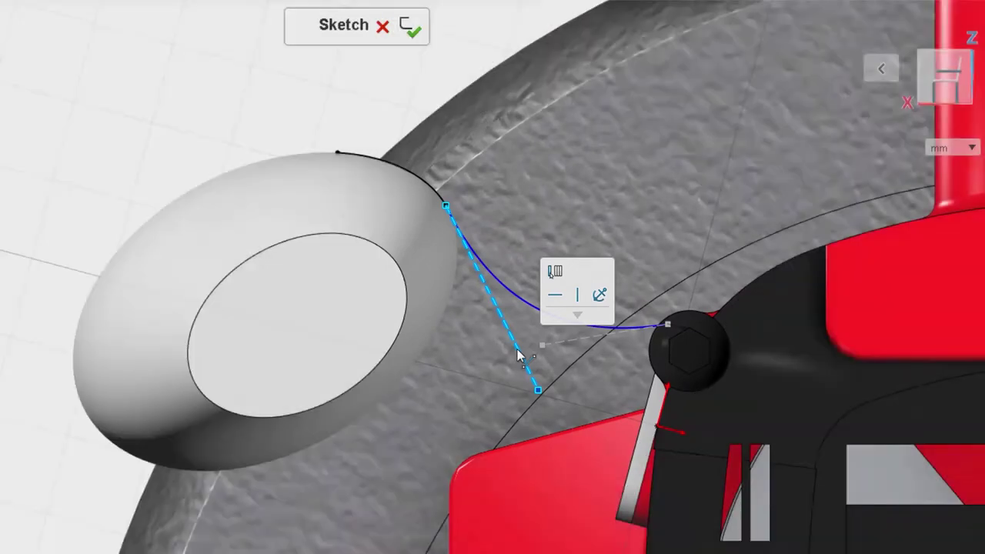
{"action": "left_click", "coordinate": [416, 173]}
{"action": "left_click", "coordinate": [483, 126]}
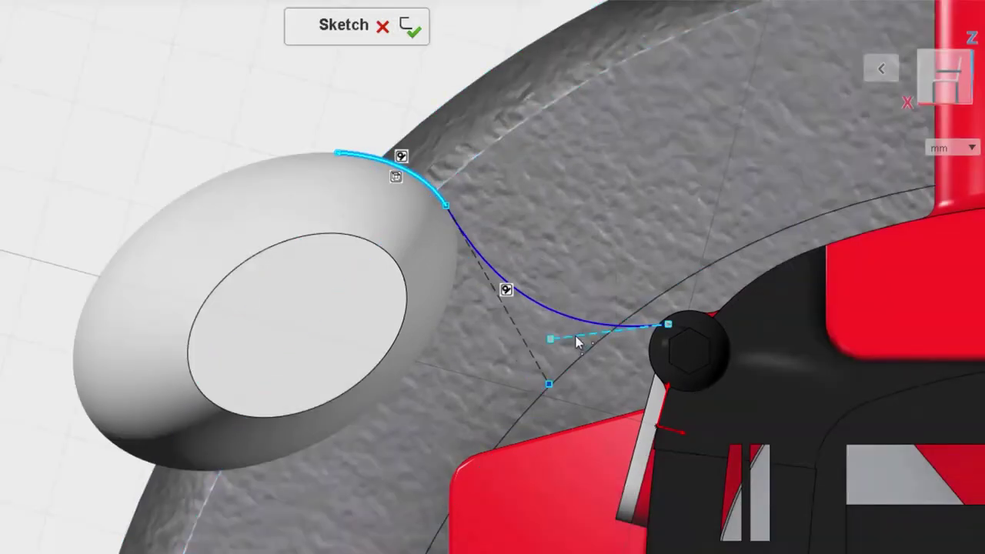
{"action": "left_click_drag", "start_coordinate": [549, 339], "coordinate": [554, 293]}
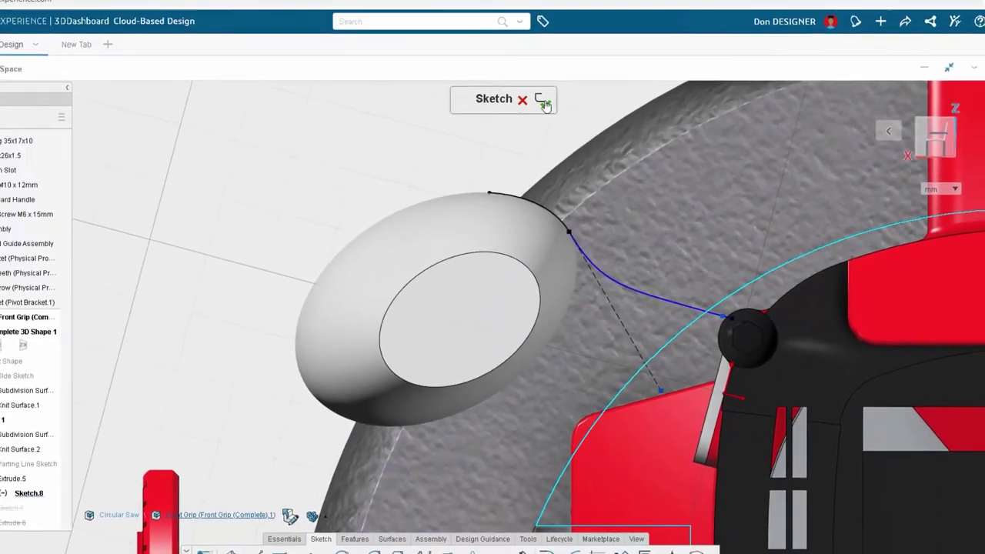
{"action": "left_click", "coordinate": [576, 123]}
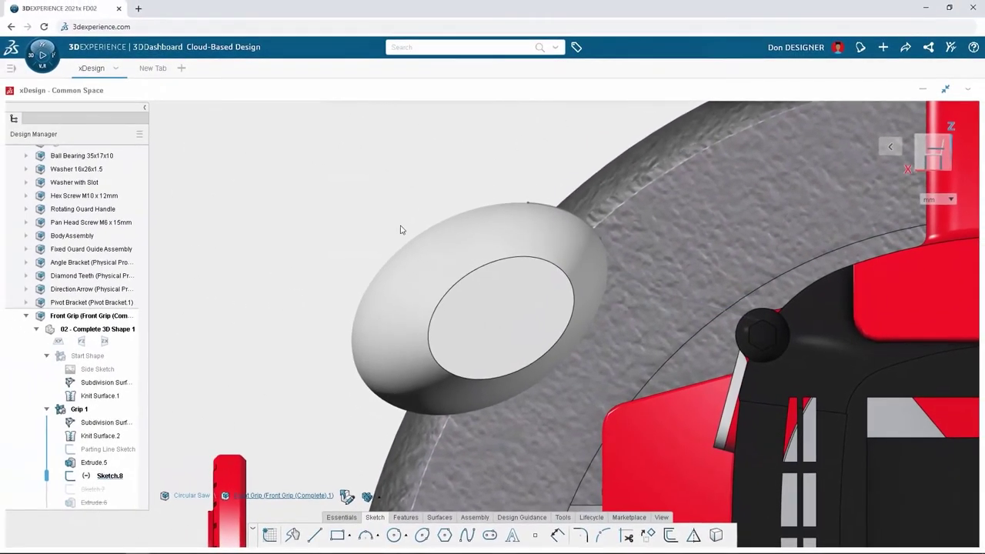
{"action": "double_click", "coordinate": [50, 503]}
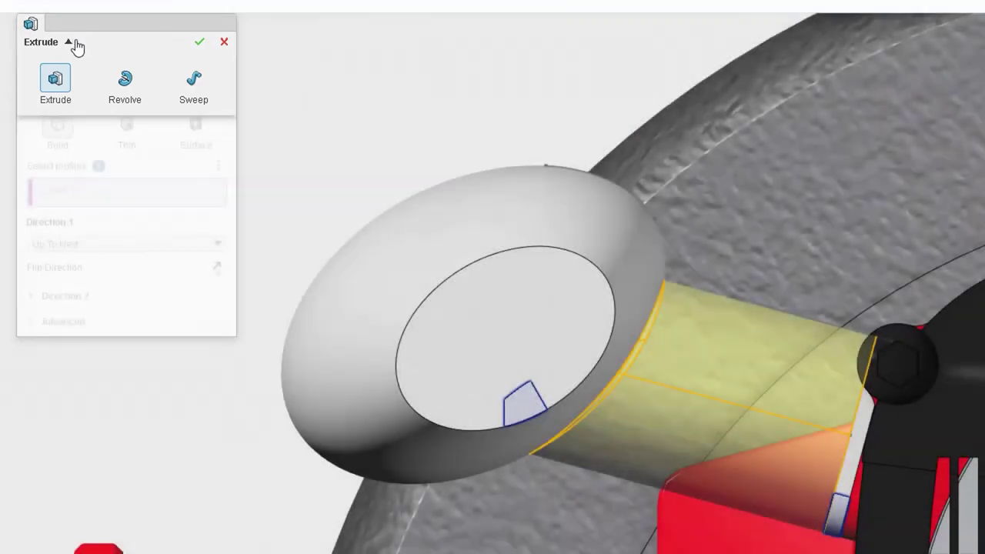
Step: Change the ellipse extrusion into a sweep along the sketched curve to form the grip's neck
{"action": "left_click", "coordinate": [193, 80]}
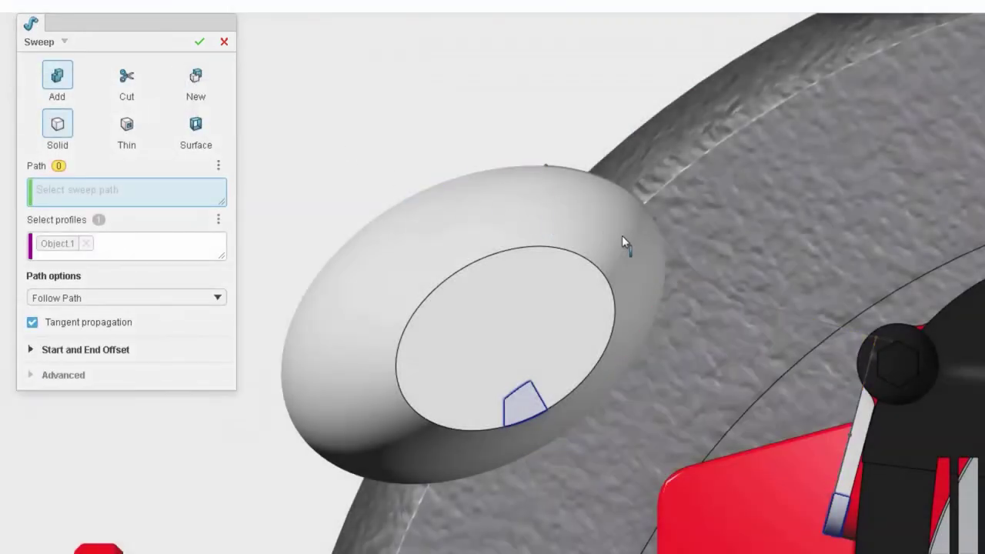
{"action": "left_click", "coordinate": [675, 248]}
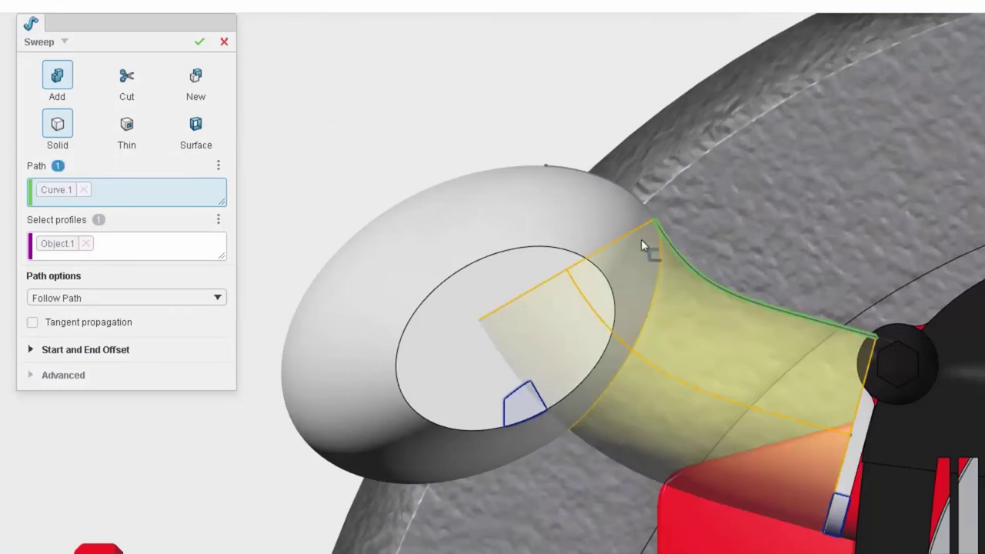
{"action": "left_click", "coordinate": [199, 44]}
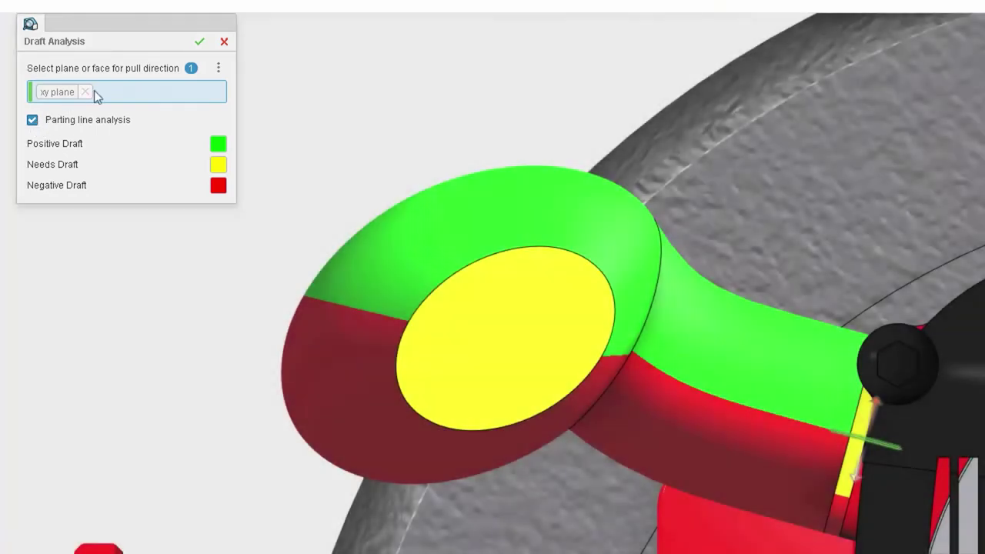
Step: Close the draft analysis and pick the grip's top and lower faces for Make Body
{"action": "left_click", "coordinate": [196, 46]}
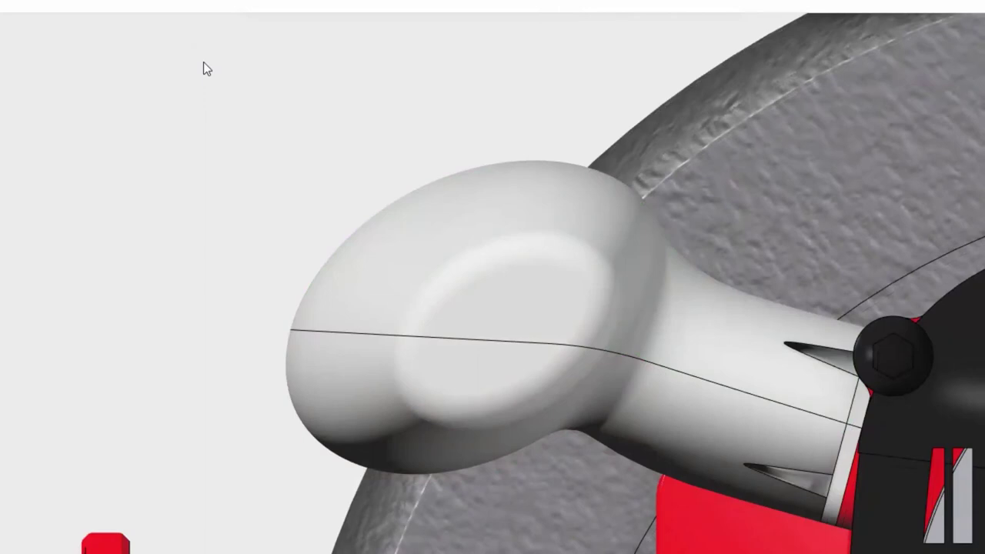
{"action": "left_click", "coordinate": [525, 198]}
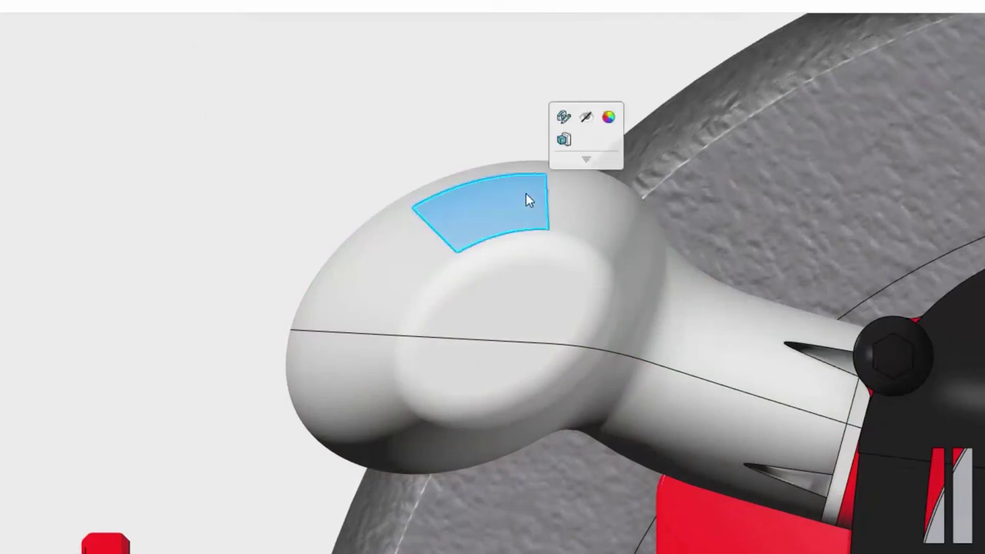
{"action": "left_click", "coordinate": [467, 410], "text": "ctrl"}
{"action": "left_click", "coordinate": [513, 366]}
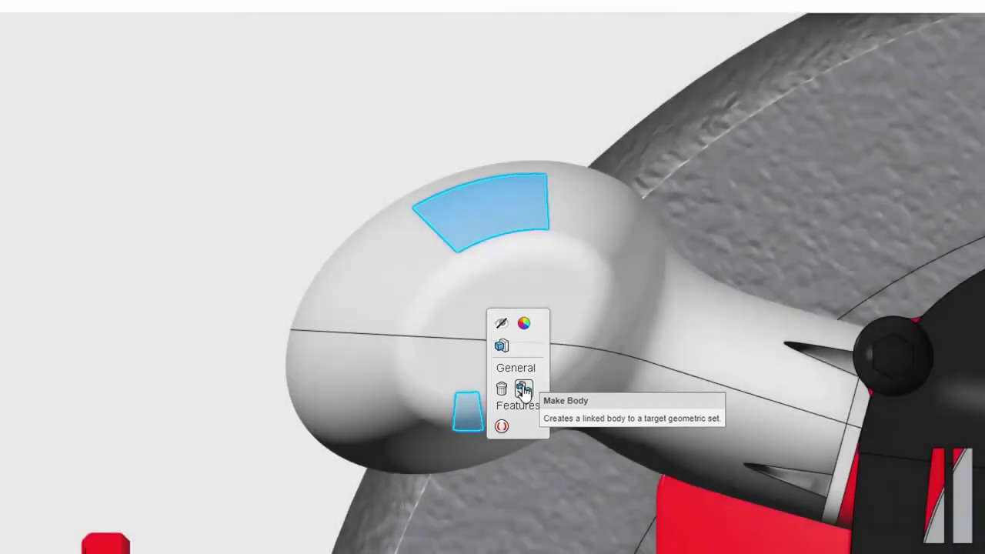
{"action": "left_click", "coordinate": [523, 391]}
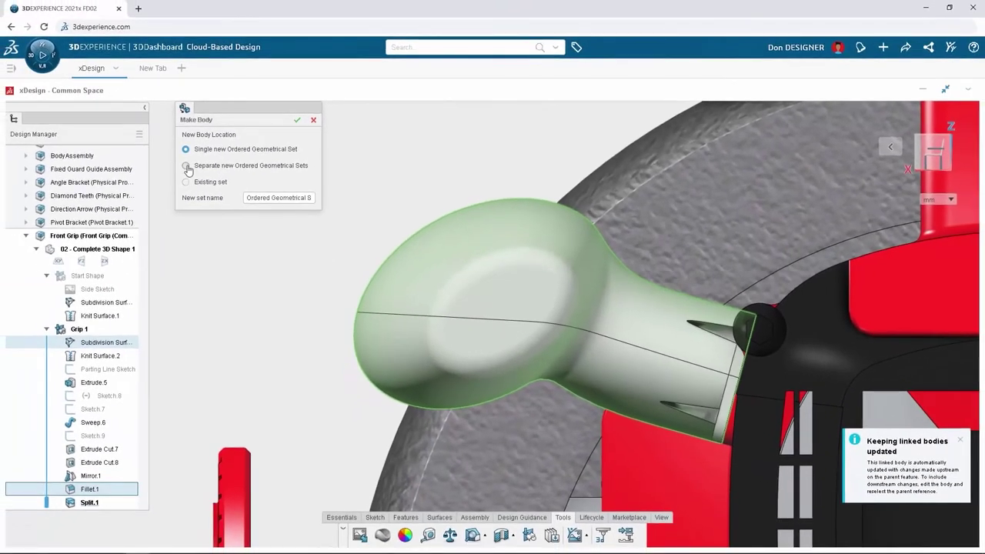
Step: Create linked bodies in separate Ordered Geometrical Sets, then shell the grip 2 mm with one face open
{"action": "left_click", "coordinate": [186, 167]}
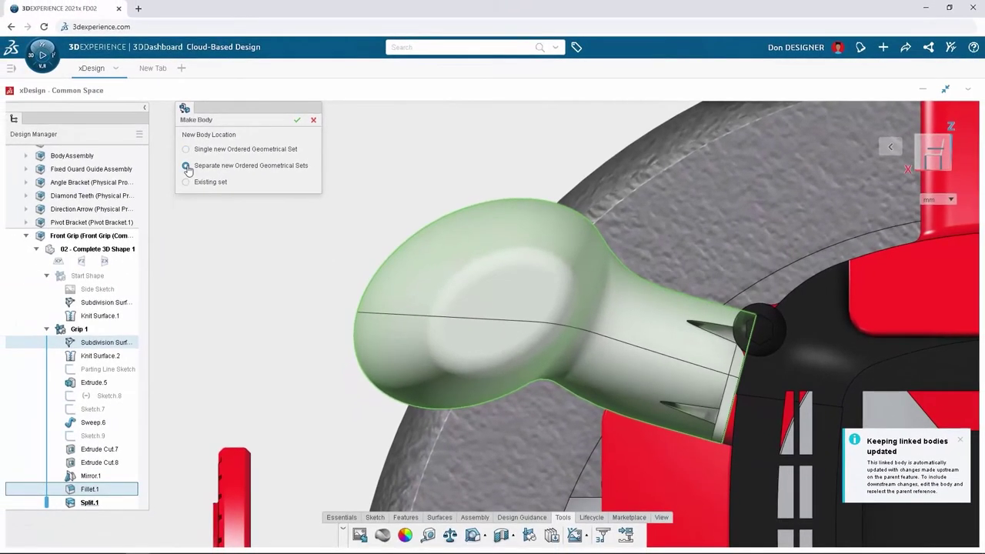
{"action": "left_click", "coordinate": [297, 120]}
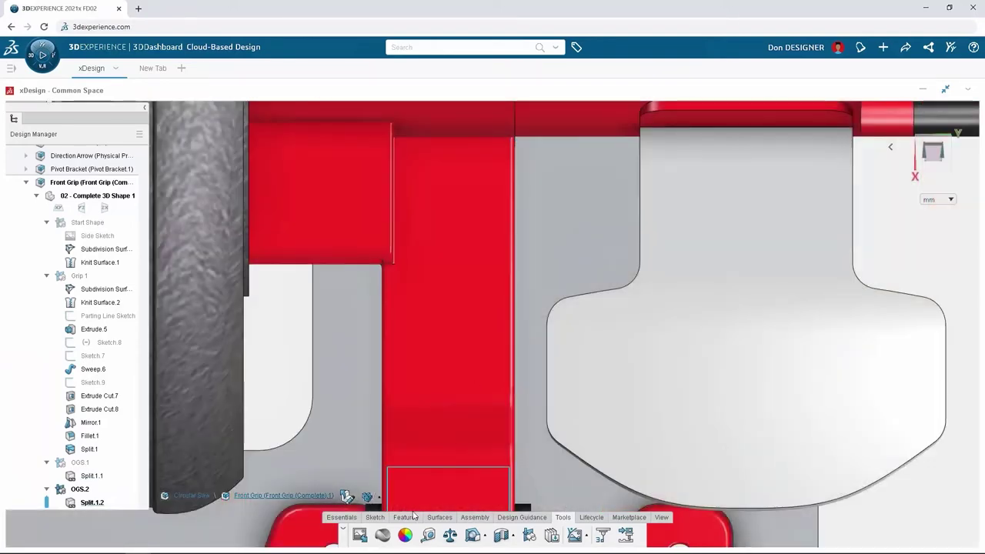
{"action": "left_click", "coordinate": [405, 517]}
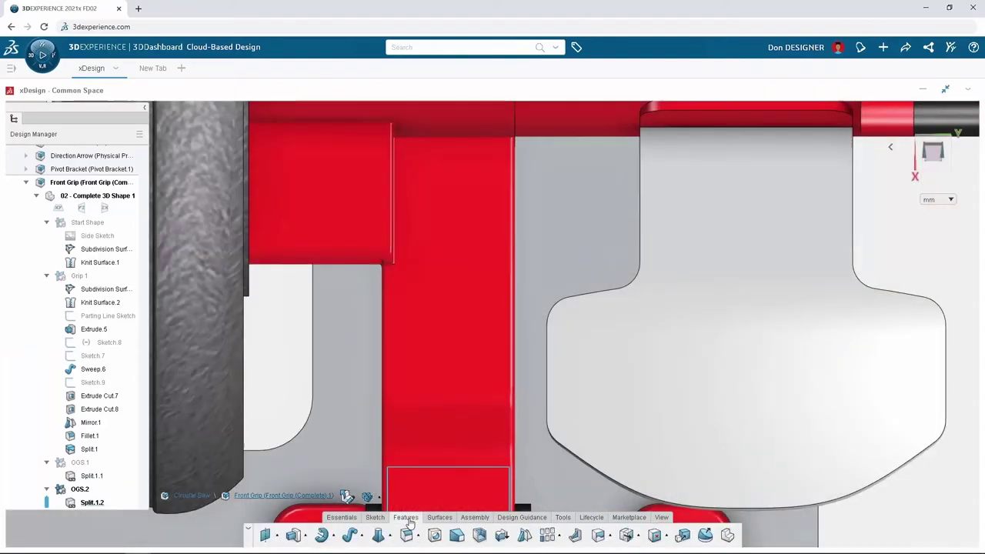
{"action": "left_click", "coordinate": [478, 534]}
{"action": "left_click", "coordinate": [185, 241]}
{"action": "left_click", "coordinate": [902, 317]}
{"action": "type", "text": "2"}
{"action": "key", "text": "Return"}
{"action": "left_click", "coordinate": [297, 120]}
{"action": "scroll", "coordinate": [330, 446], "scroll_direction": "down", "scroll_amount": 5}
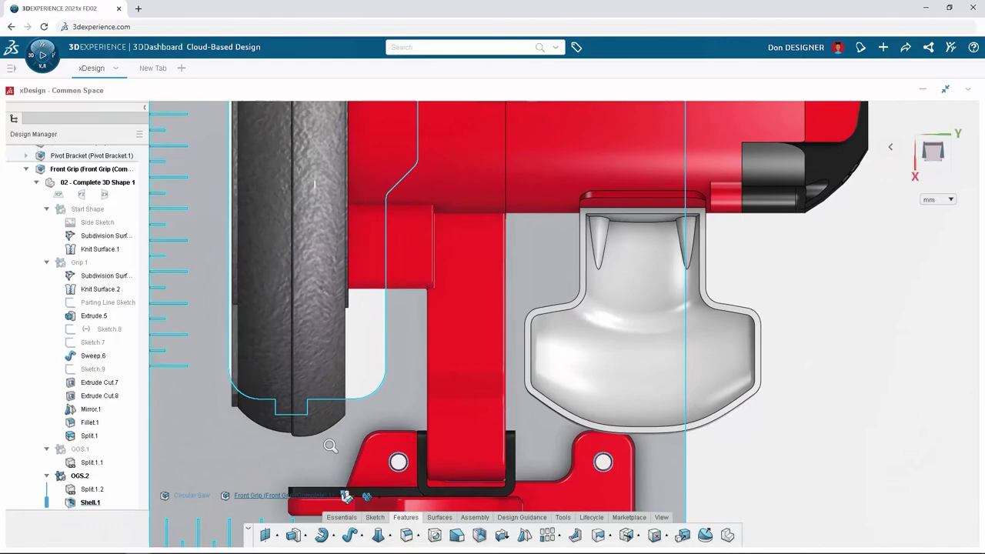
{"action": "left_click", "coordinate": [346, 496]}
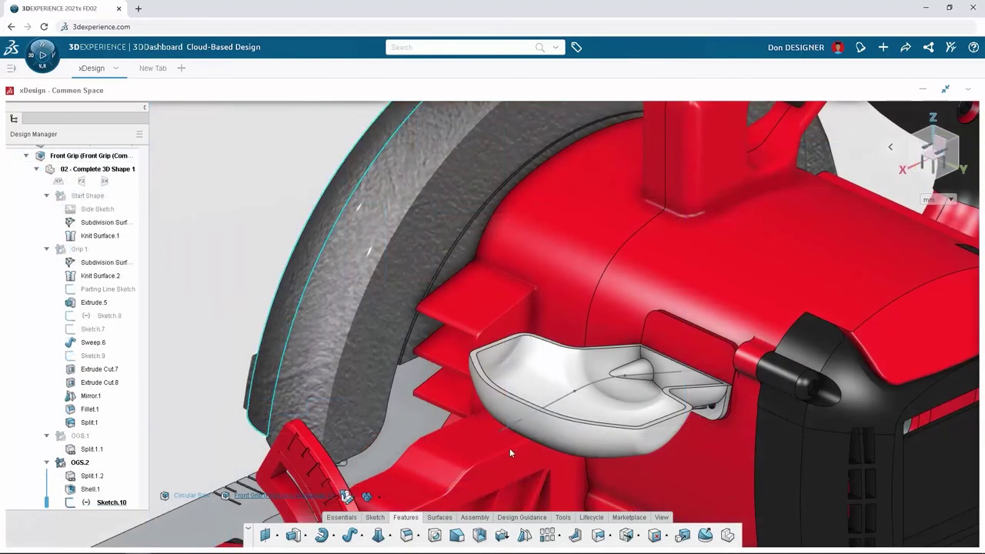
Step: Add a 2 mm midplane rib inside the hollow grip using Arc.1 as the profile
{"action": "left_click", "coordinate": [573, 535]}
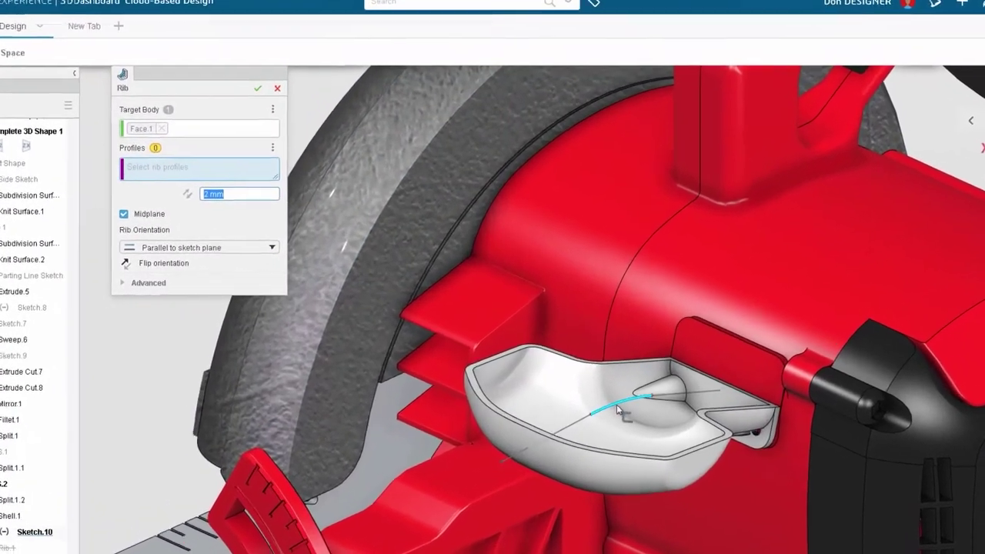
{"action": "left_click", "coordinate": [596, 388]}
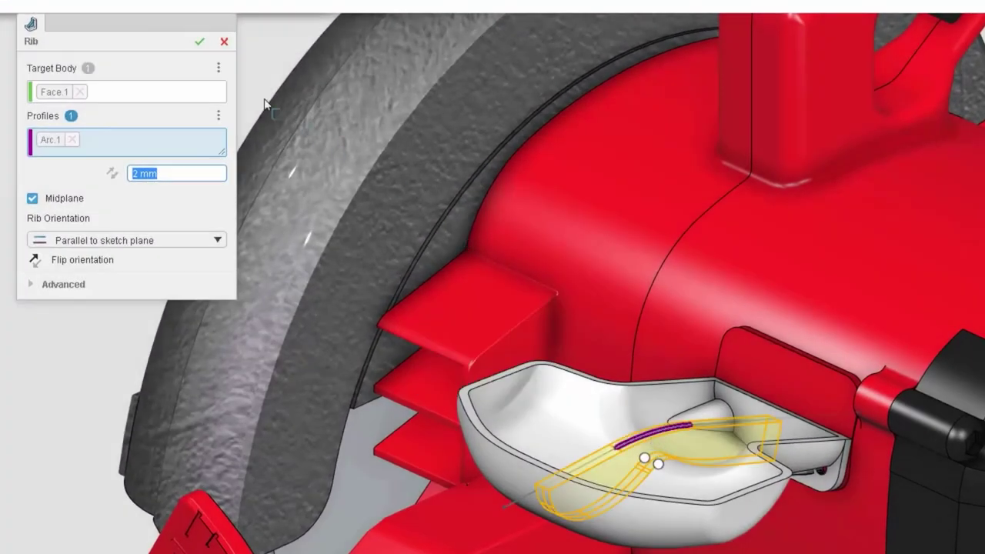
{"action": "left_click", "coordinate": [199, 44]}
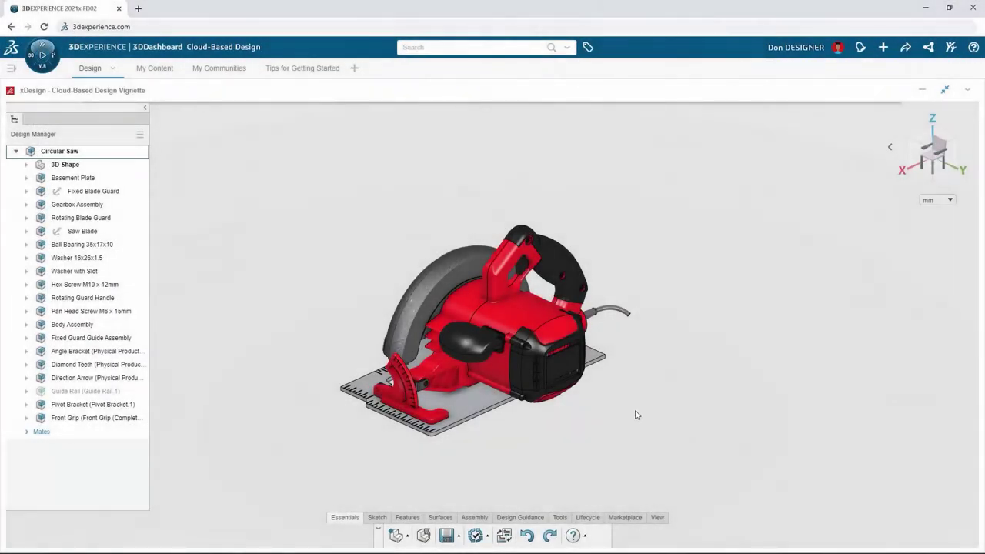
Step: Switch to xSheetMetal and isolate the Basement Plate, Angle Bracket and Guide Rail
{"action": "left_click", "coordinate": [504, 535]}
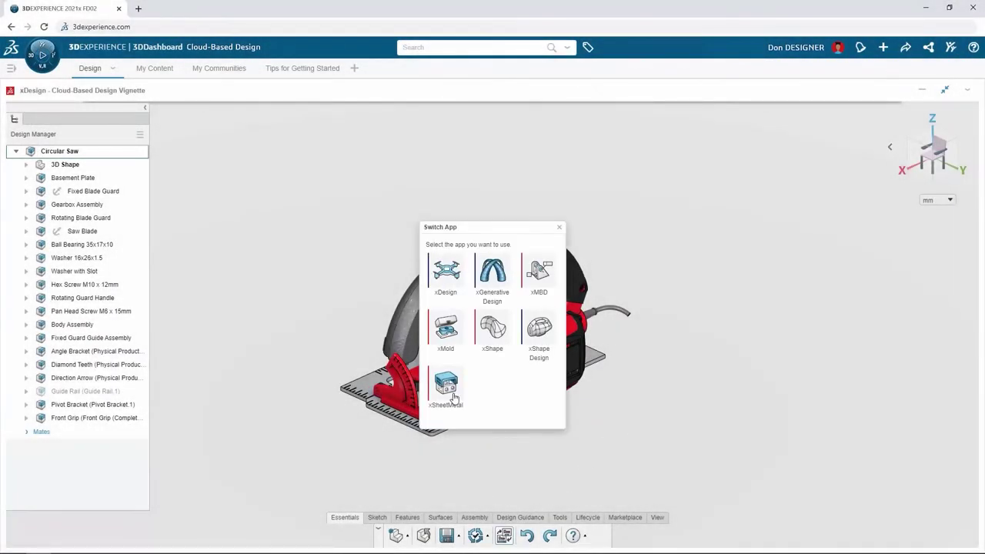
{"action": "left_click", "coordinate": [454, 397]}
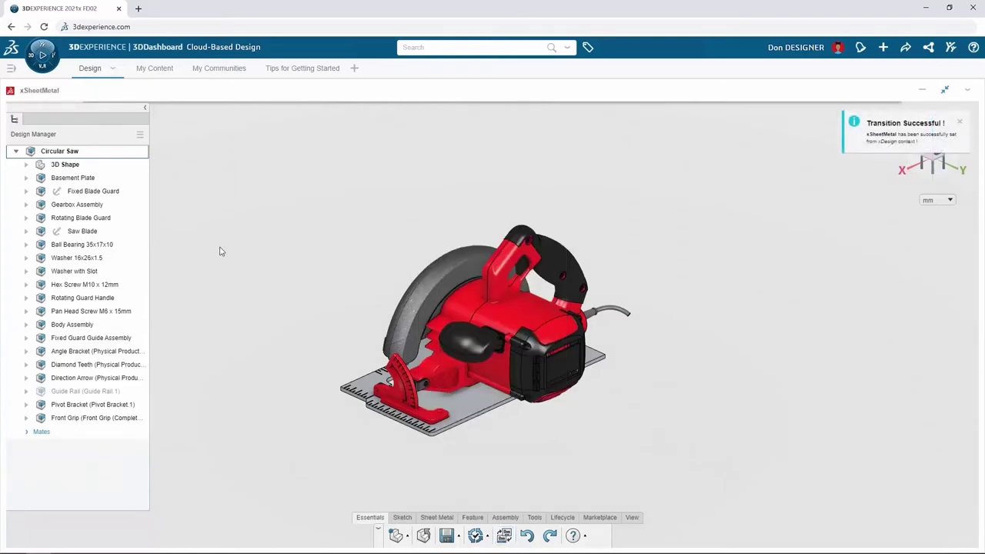
{"action": "left_click", "coordinate": [131, 179]}
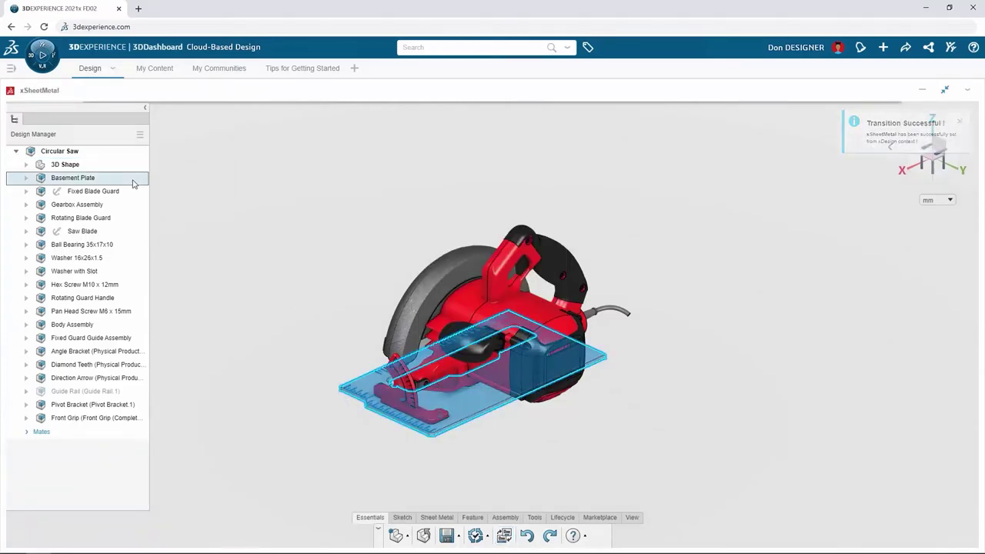
{"action": "left_click", "coordinate": [131, 353], "text": "ctrl"}
{"action": "left_click", "coordinate": [131, 391], "text": "ctrl"}
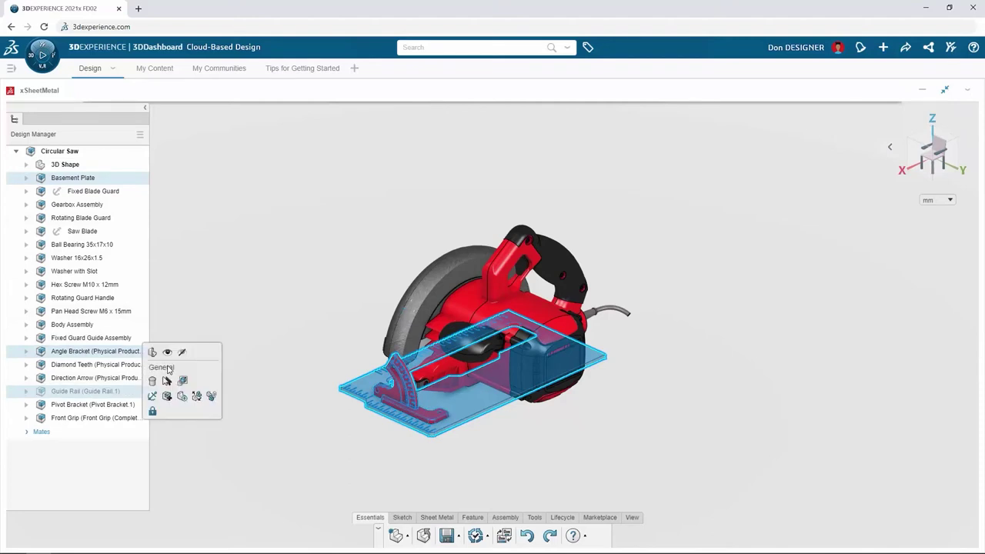
{"action": "left_click", "coordinate": [182, 382]}
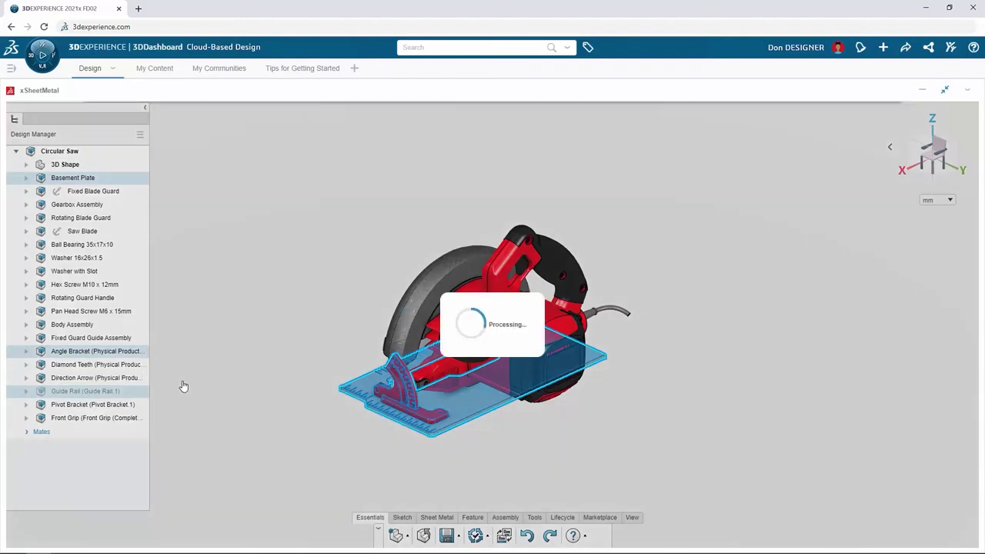
{"action": "left_click", "coordinate": [502, 520]}
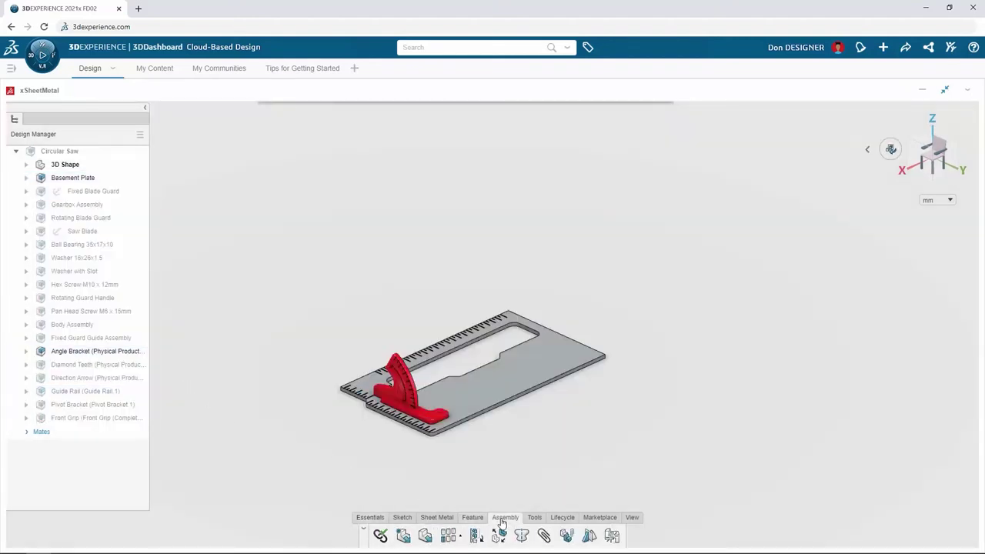
Step: Insert a new Base Plate component placed at the origin
{"action": "left_click", "coordinate": [403, 536]}
{"action": "type", "text": "Base Plate"}
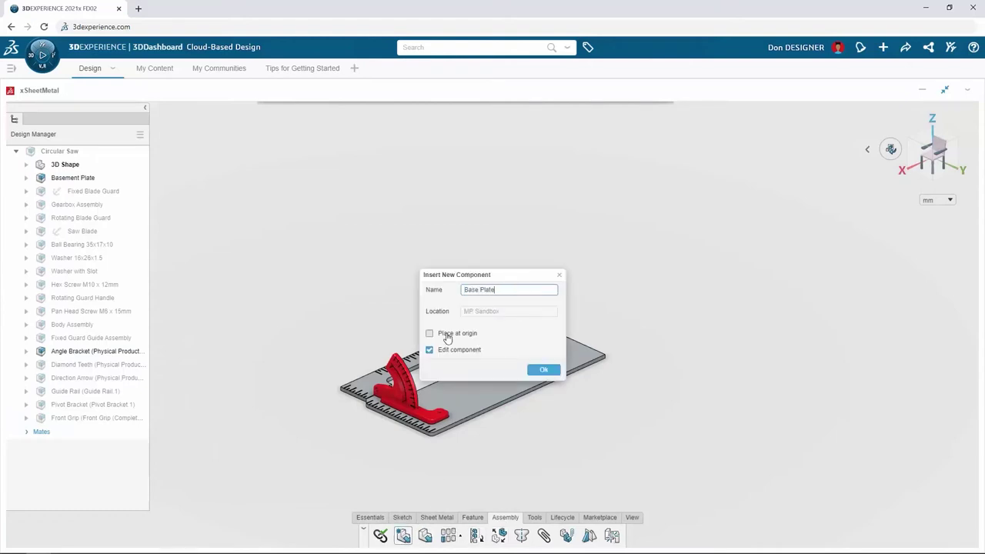
{"action": "left_click", "coordinate": [429, 333]}
{"action": "left_click", "coordinate": [550, 371]}
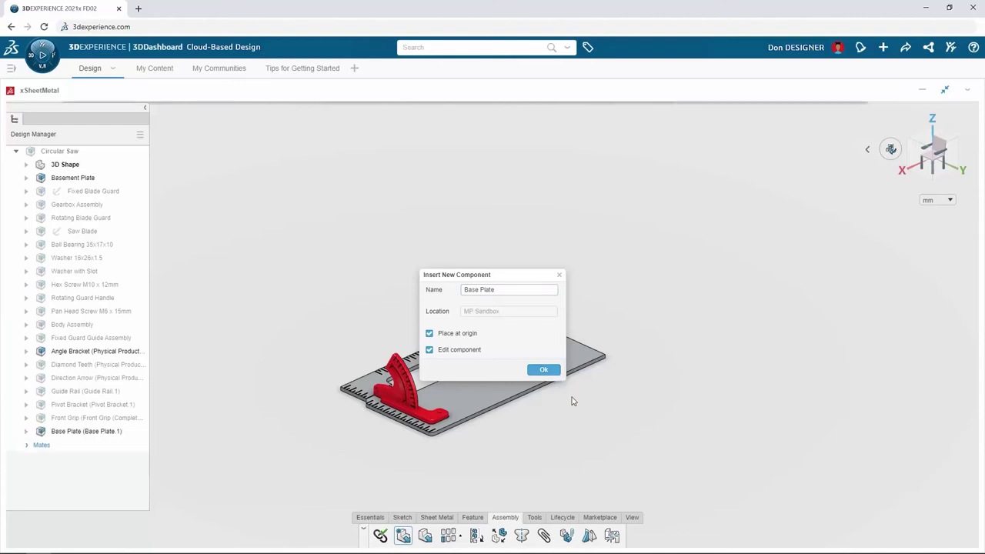
Step: Start Sketch.1 on the basement plate's top face and select its outline profile
{"action": "key", "text": "ctrl+5"}
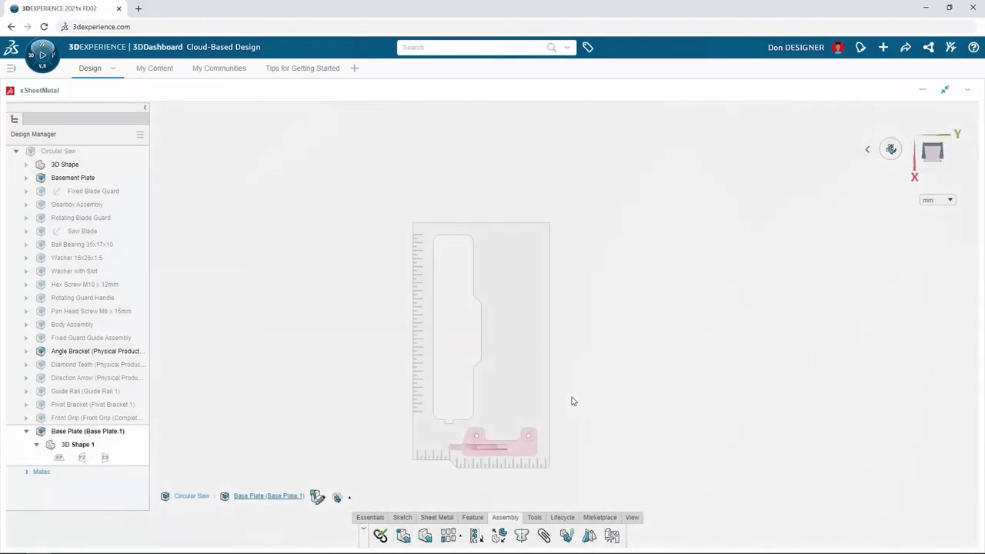
{"action": "left_click", "coordinate": [519, 383]}
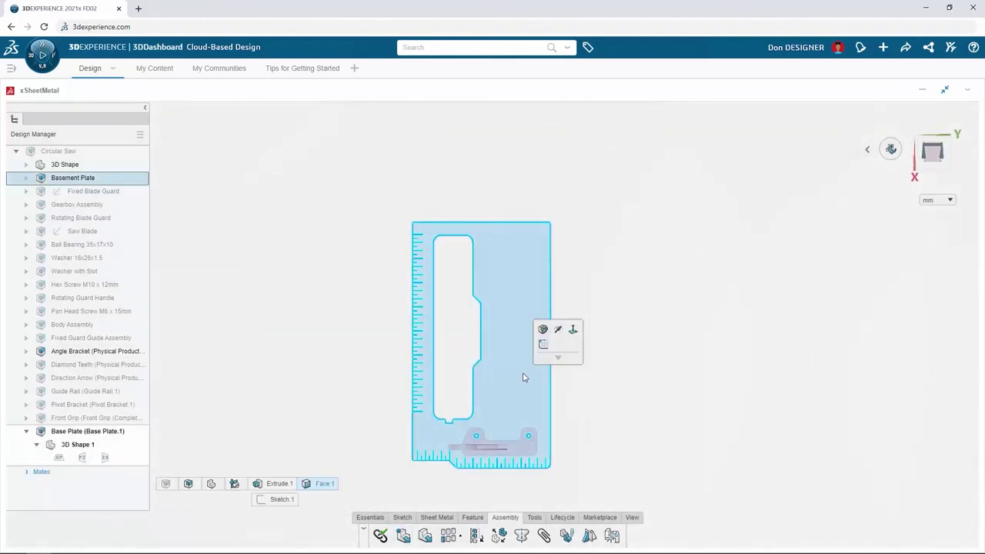
{"action": "left_click", "coordinate": [542, 350]}
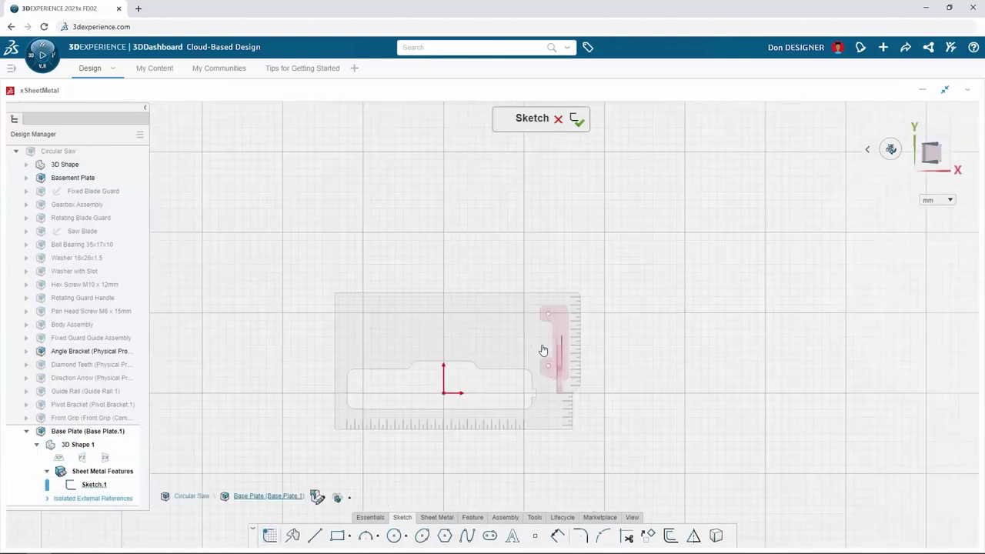
{"action": "left_click", "coordinate": [561, 299]}
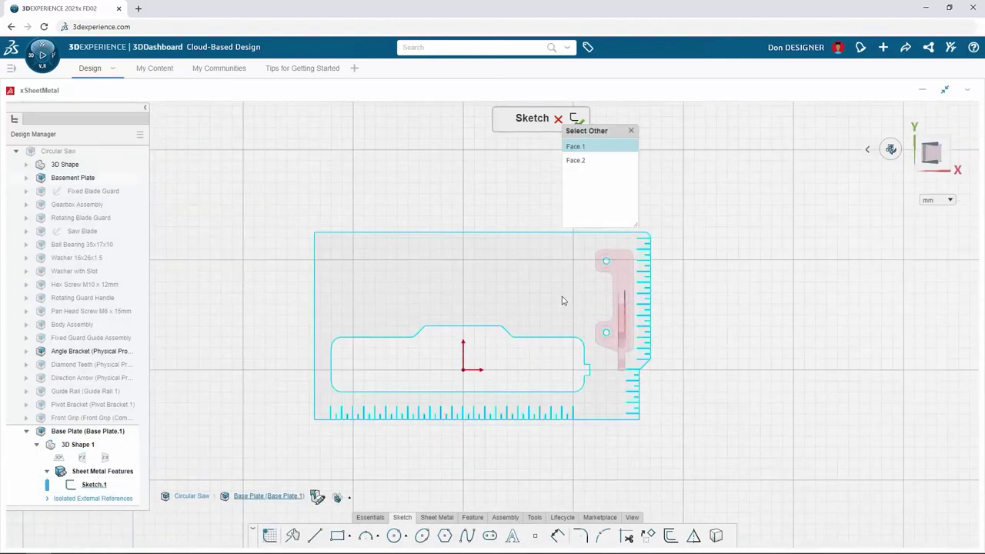
{"action": "left_click", "coordinate": [575, 160]}
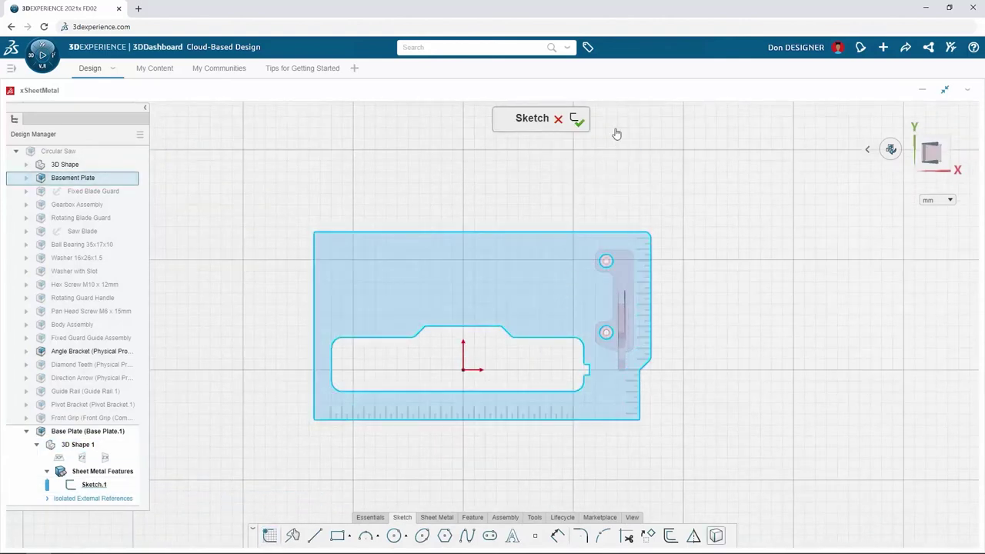
{"action": "left_click", "coordinate": [615, 132]}
{"action": "left_click_drag", "start_coordinate": [591, 194], "coordinate": [630, 351]}
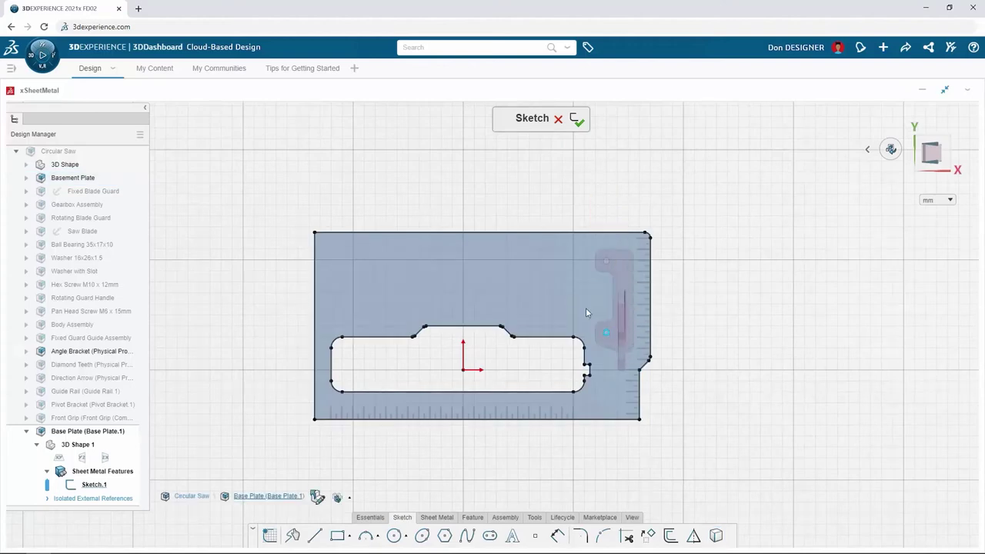
{"action": "left_click", "coordinate": [527, 273]}
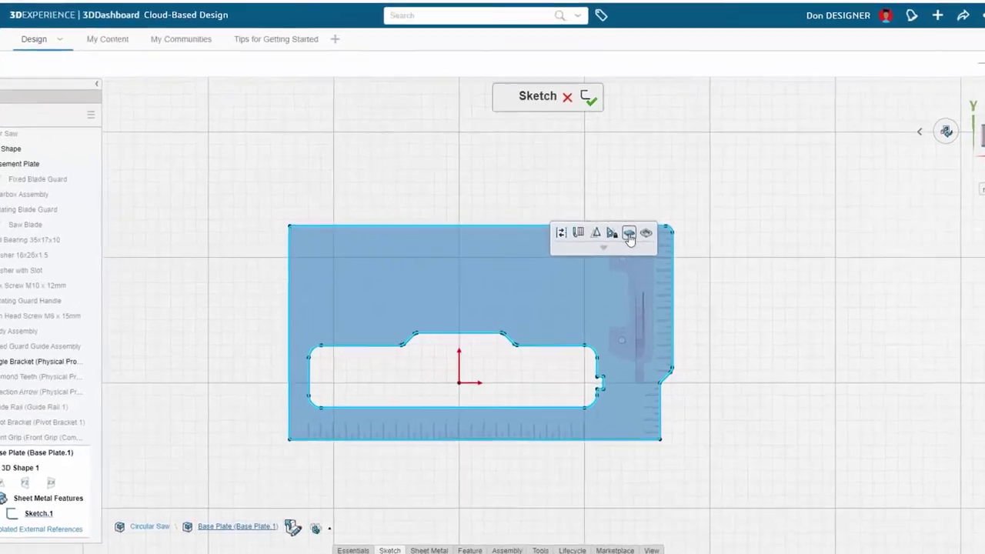
Step: Start a wall from Sketch.1 with 2 mm thickness, 2 mm bend radius and Tangent relief
{"action": "left_click", "coordinate": [614, 237]}
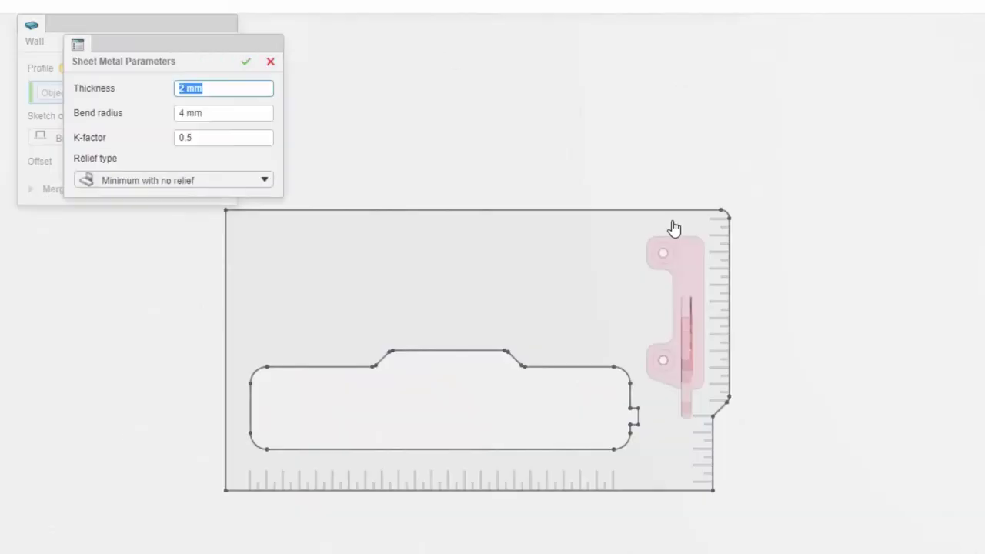
{"action": "left_click", "coordinate": [239, 116]}
{"action": "type", "text": "2"}
{"action": "key", "text": "Return"}
{"action": "left_click", "coordinate": [229, 177]}
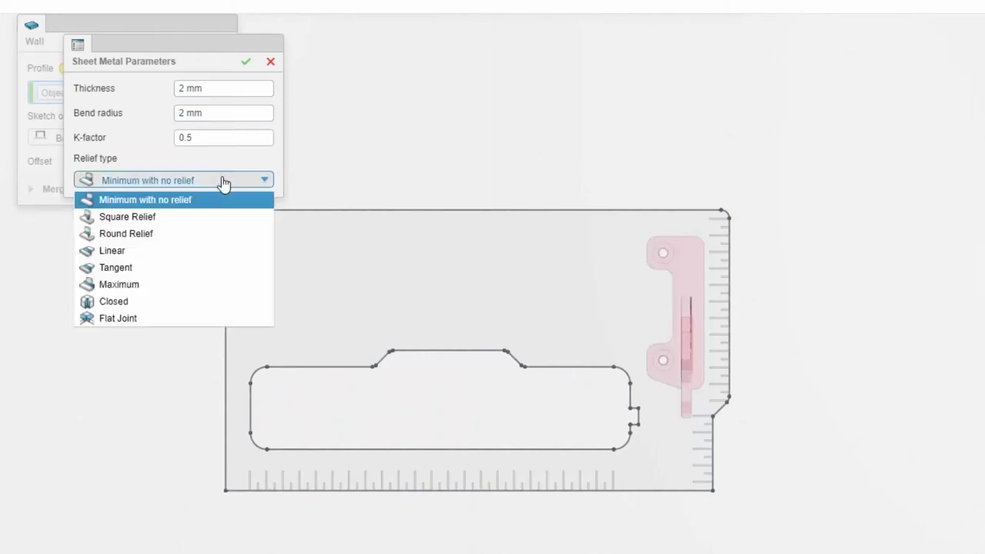
{"action": "left_click", "coordinate": [178, 266]}
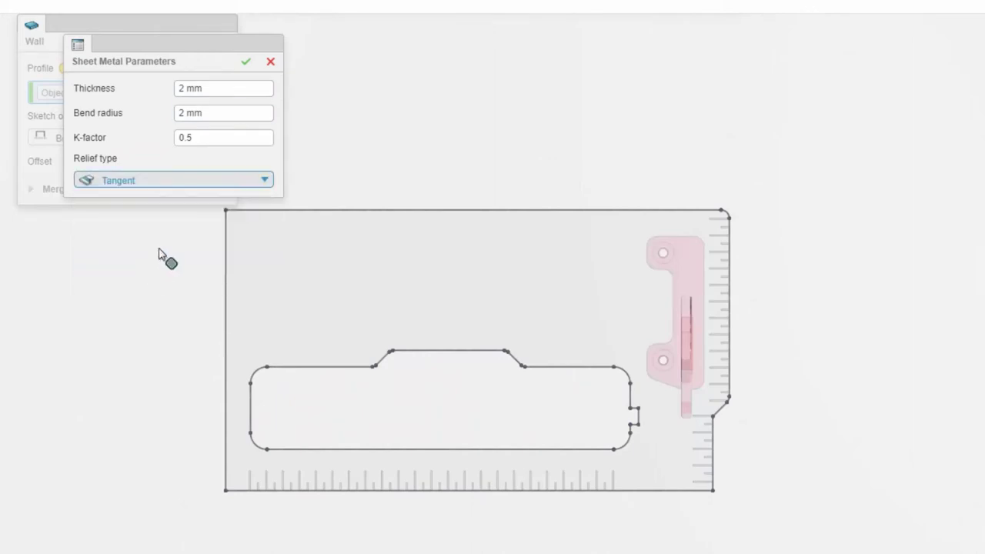
{"action": "left_click", "coordinate": [245, 61]}
Step: Set the sketch orientation to Top and create Wall.1
{"action": "key", "text": "shift+1"}
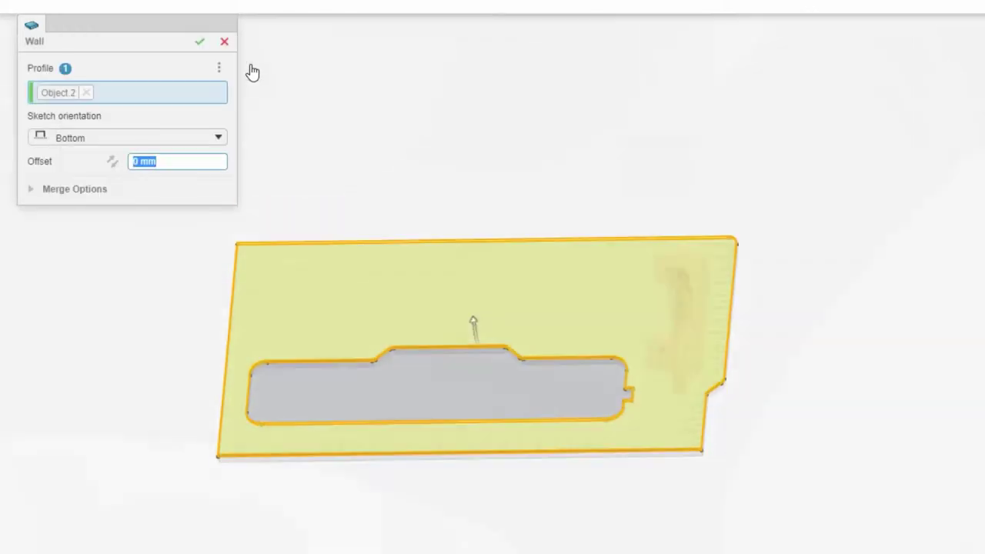
{"action": "scroll", "coordinate": [400, 227], "scroll_direction": "up", "scroll_amount": 1}
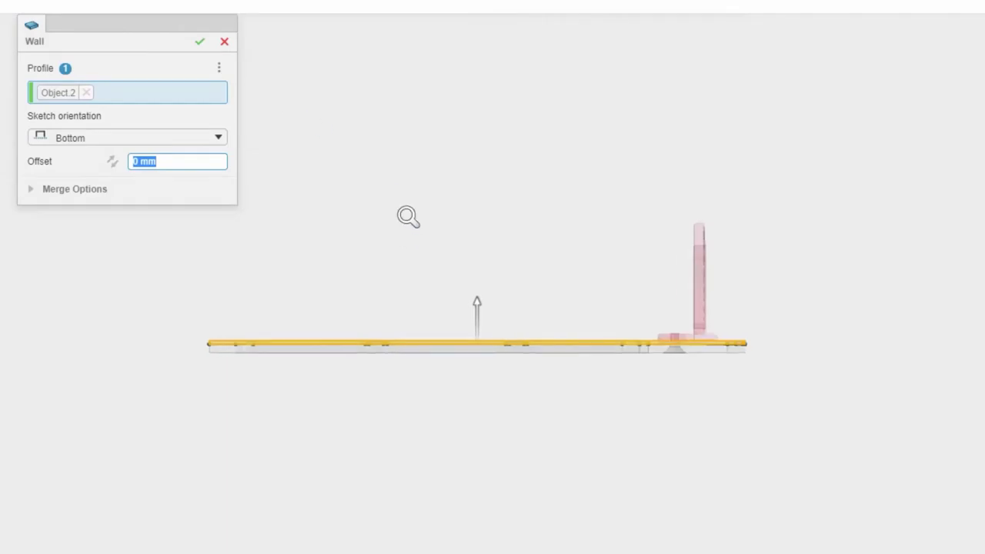
{"action": "scroll", "coordinate": [404, 185], "scroll_direction": "up", "scroll_amount": 3}
{"action": "left_click", "coordinate": [215, 136]}
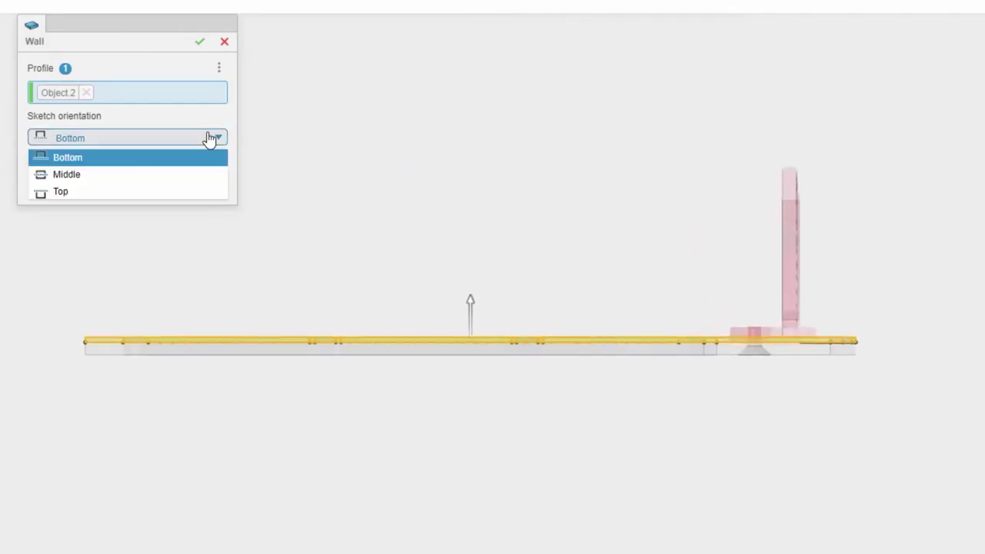
{"action": "left_click", "coordinate": [189, 192]}
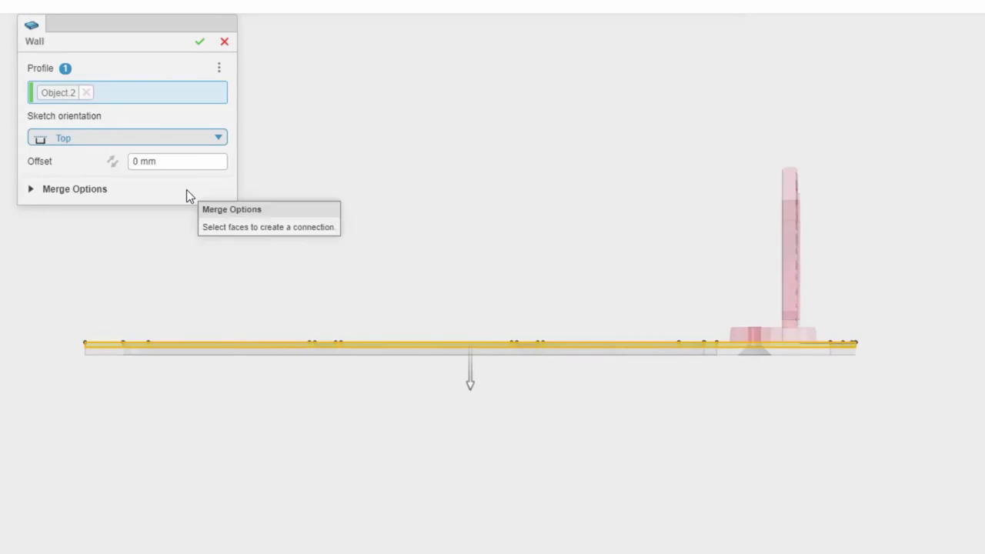
{"action": "left_click", "coordinate": [200, 43]}
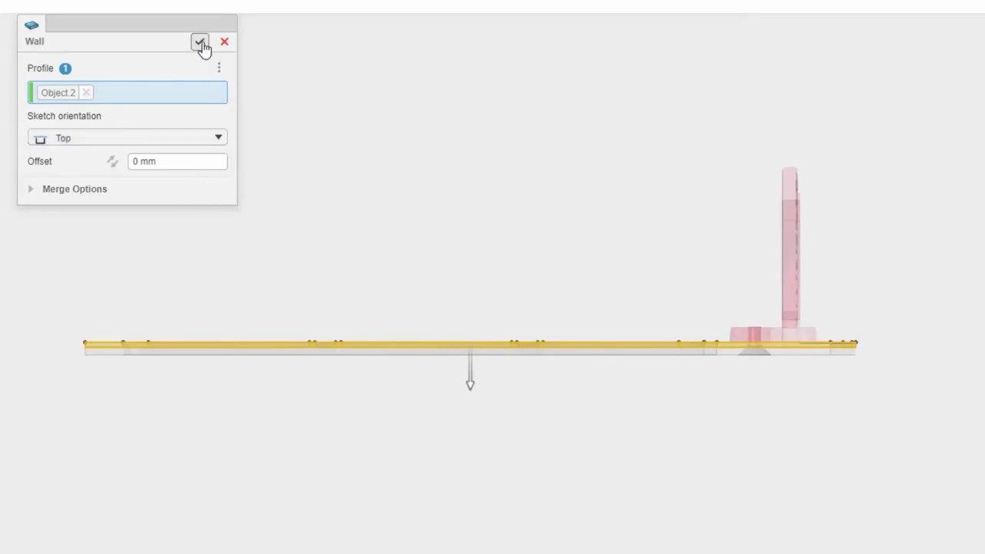
{"action": "left_click", "coordinate": [461, 355]}
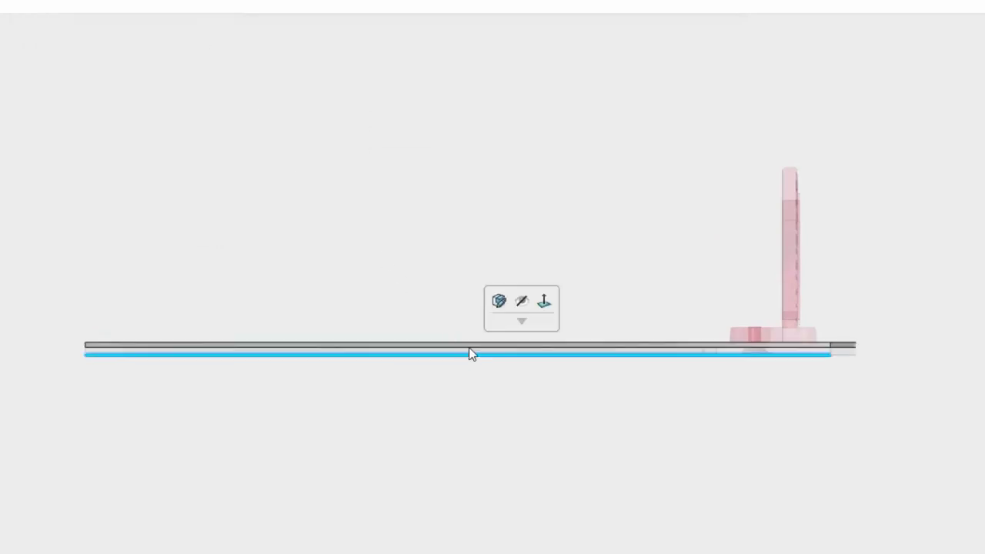
{"action": "left_click", "coordinate": [521, 307]}
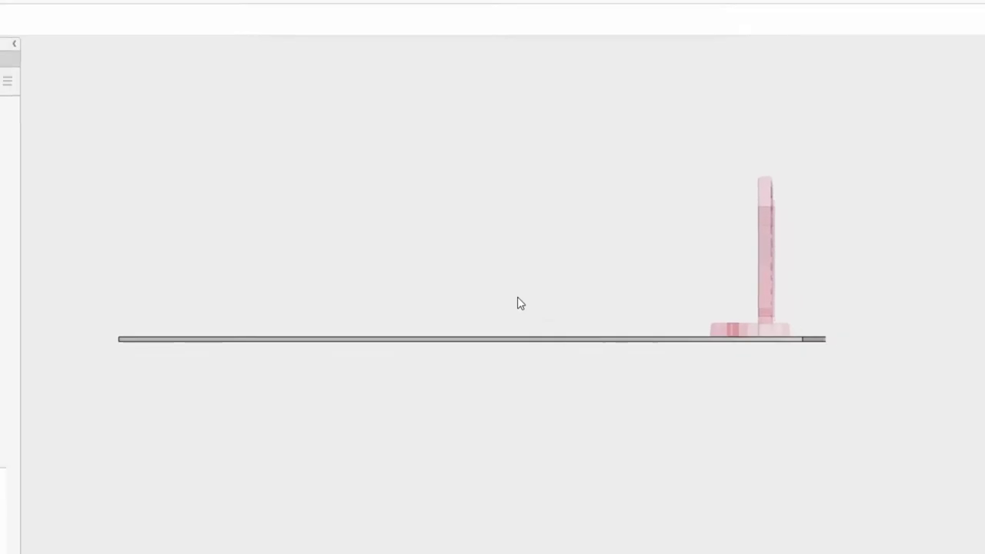
{"action": "middle_click_drag", "start_coordinate": [518, 305], "coordinate": [487, 339]}
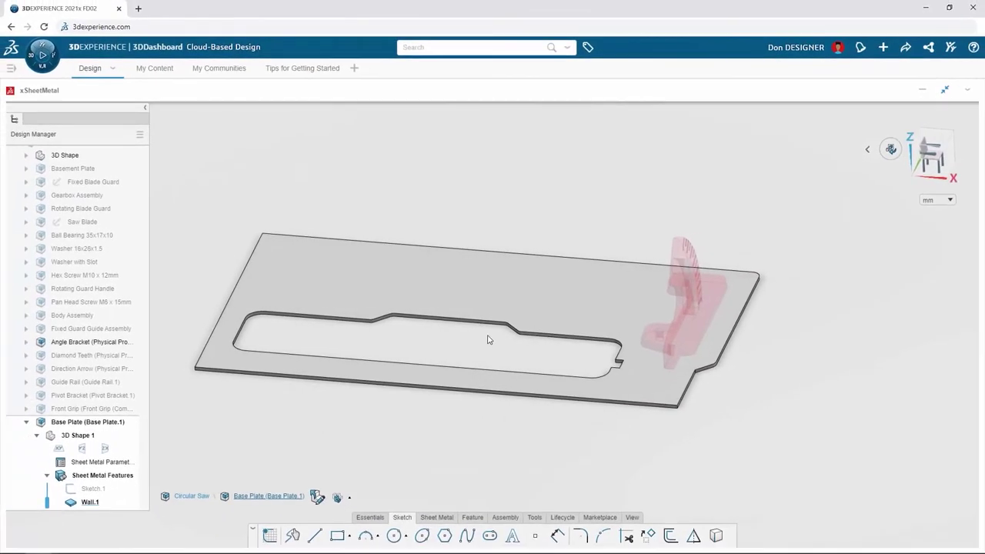
Step: Sketch a bend line across the strip near the plate's right end
{"action": "left_click", "coordinate": [315, 536]}
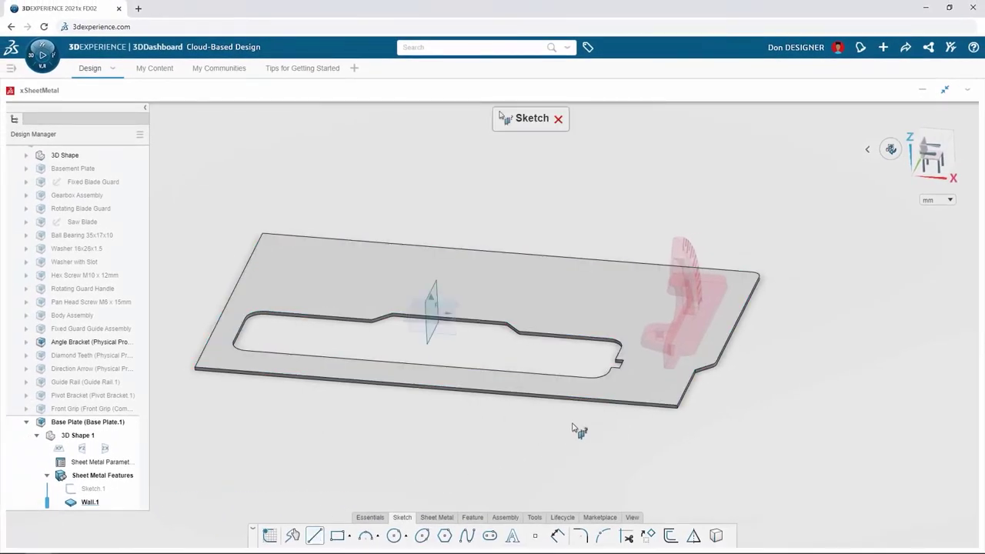
{"action": "left_click", "coordinate": [658, 392]}
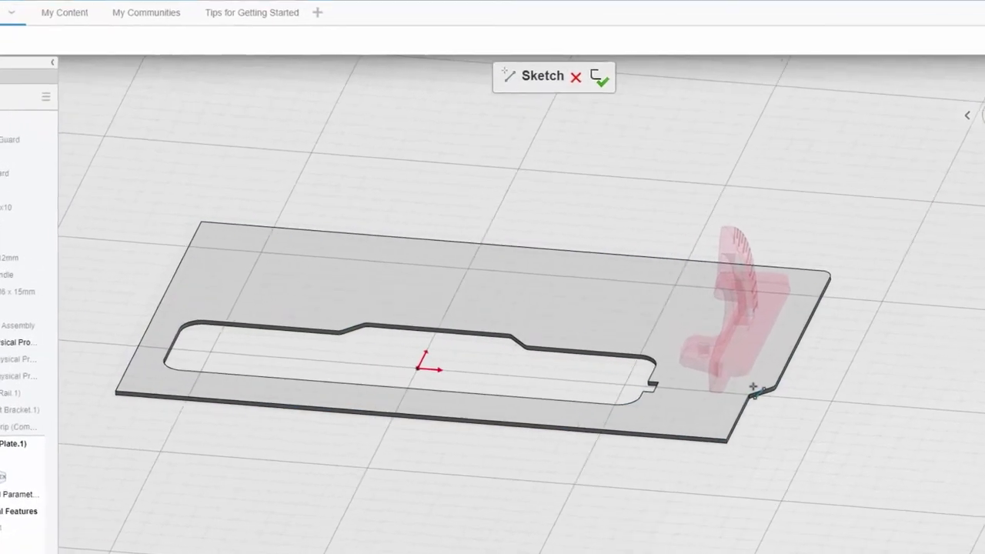
{"action": "left_click", "coordinate": [796, 418]}
{"action": "left_click", "coordinate": [842, 346]}
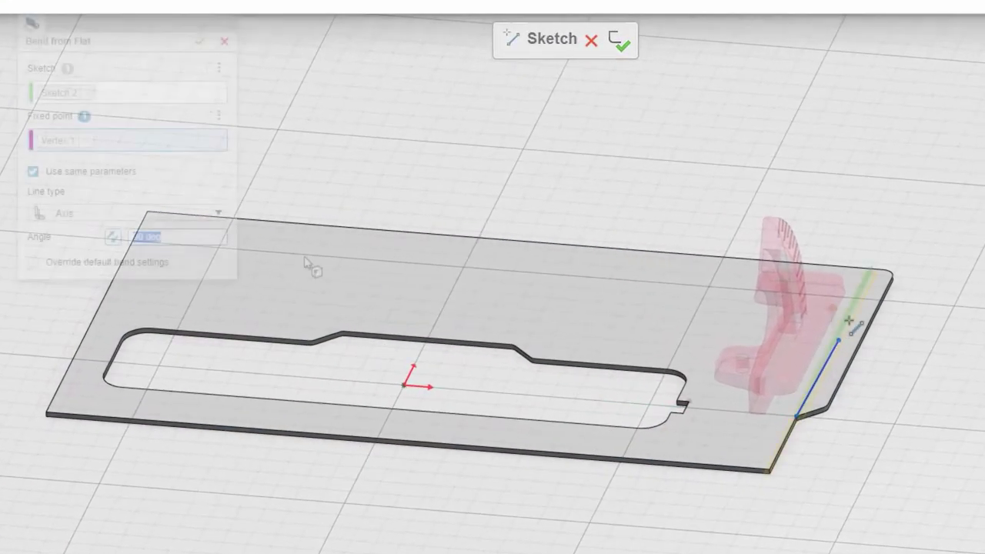
Step: Bend the strip along the line at 150 degrees with BTL base feature line type
{"action": "left_click", "coordinate": [215, 213]}
{"action": "left_click", "coordinate": [186, 247]}
{"action": "left_click", "coordinate": [193, 239]}
{"action": "type", "text": "150"}
{"action": "key", "text": "Return"}
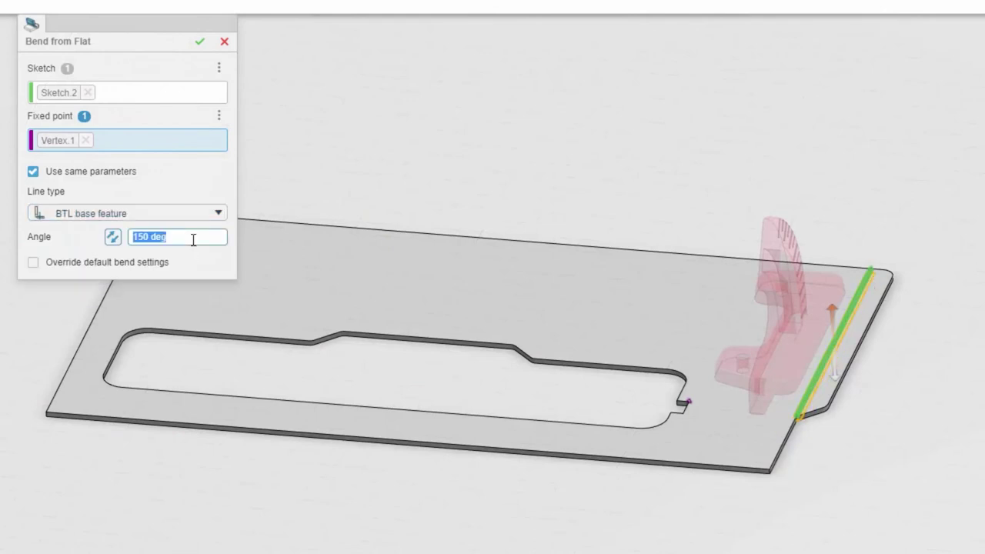
{"action": "left_click", "coordinate": [199, 41]}
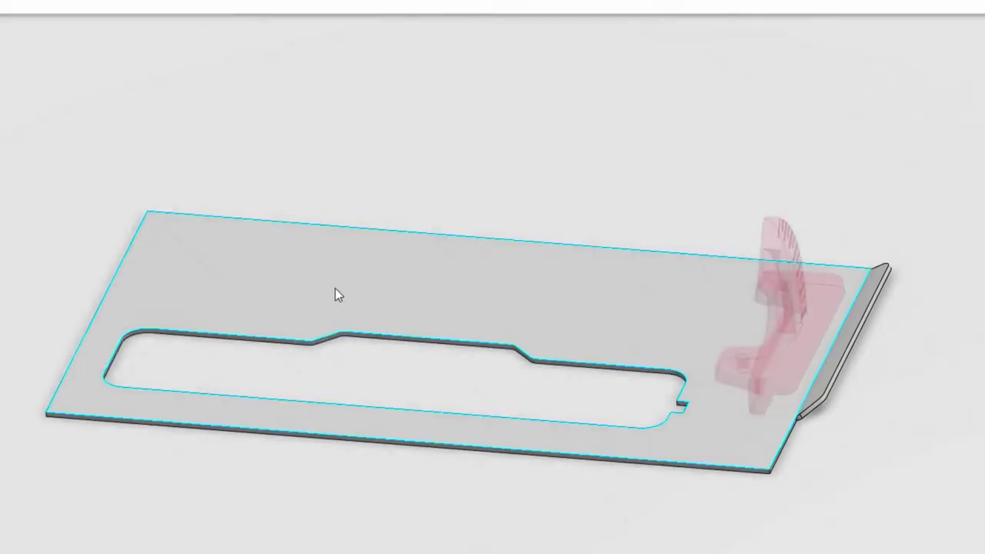
Step: Add 5 mm-high Wall on Edge flanges on the front, left and far long edges
{"action": "left_click", "coordinate": [374, 438]}
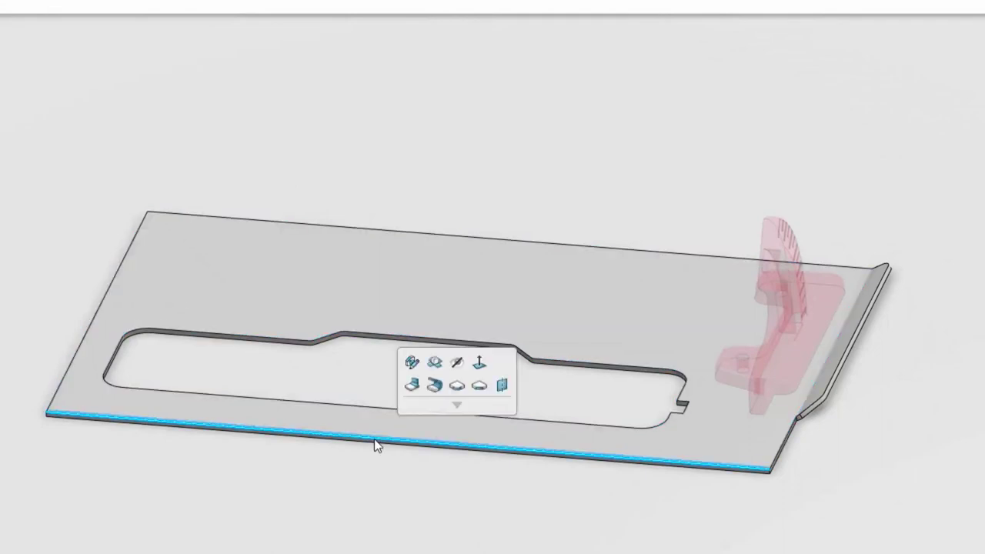
{"action": "left_click", "coordinate": [418, 392]}
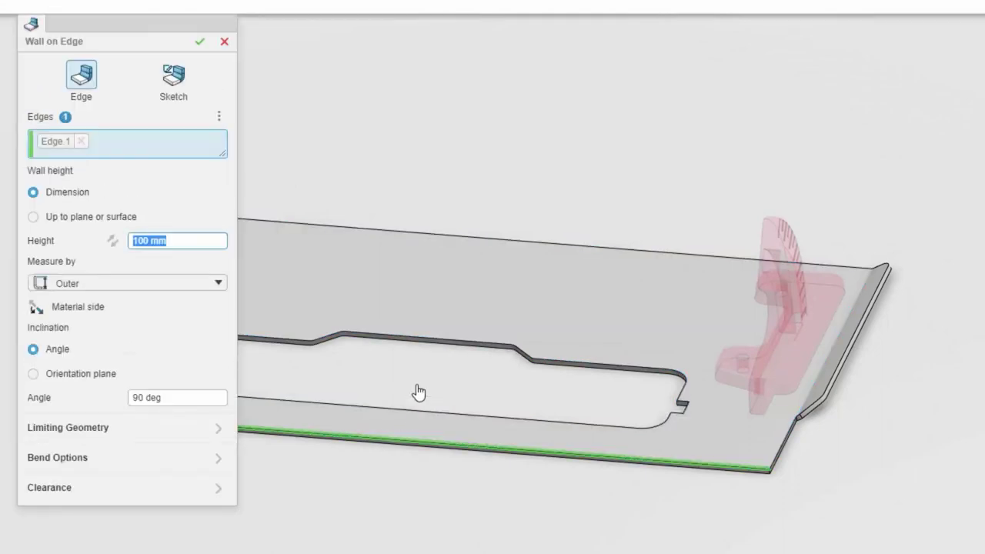
{"action": "type", "text": "5"}
{"action": "key", "text": "Return"}
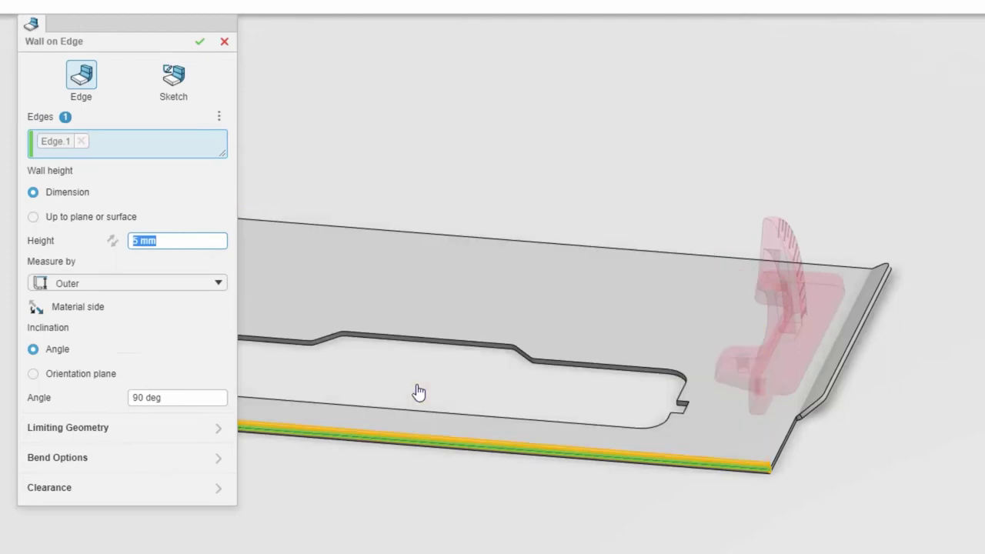
{"action": "middle_click_drag", "start_coordinate": [418, 392], "coordinate": [604, 408]}
{"action": "left_click", "coordinate": [299, 275]}
{"action": "left_click", "coordinate": [406, 232]}
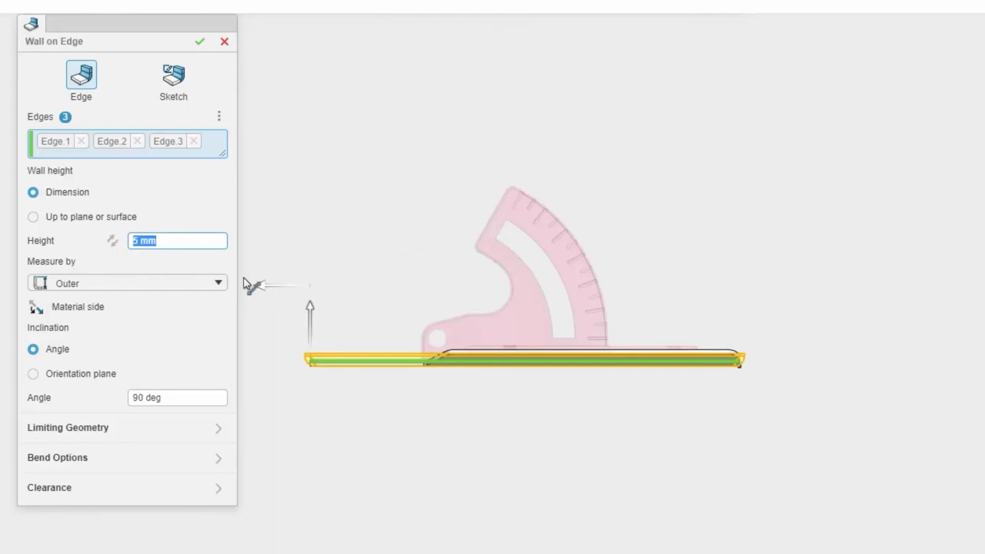
Step: Measure flange height by Standard, flip the material side, and create the three walls
{"action": "left_click", "coordinate": [220, 285]}
{"action": "left_click", "coordinate": [170, 337]}
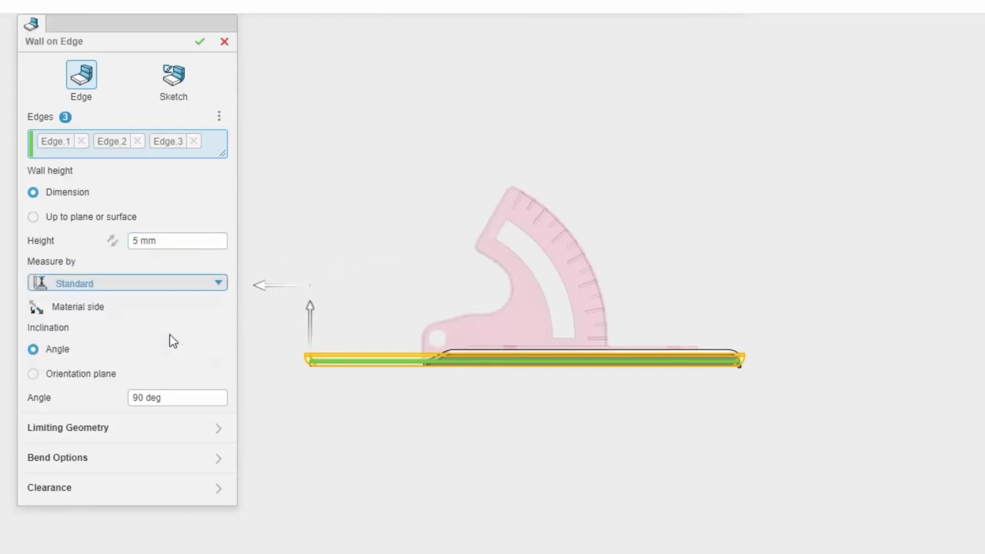
{"action": "left_click", "coordinate": [36, 307]}
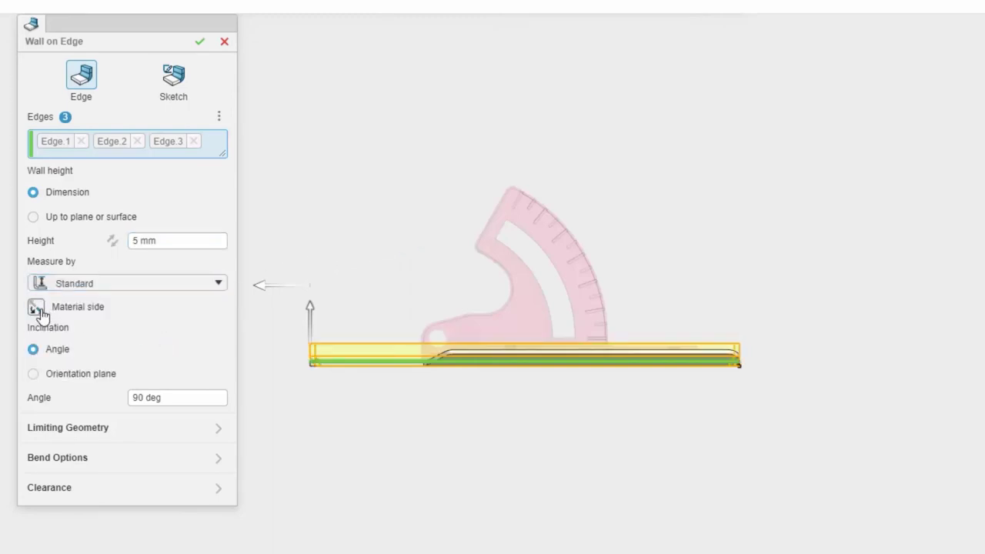
{"action": "left_click", "coordinate": [198, 43]}
{"action": "middle_click_drag", "start_coordinate": [197, 51], "coordinate": [273, 63]}
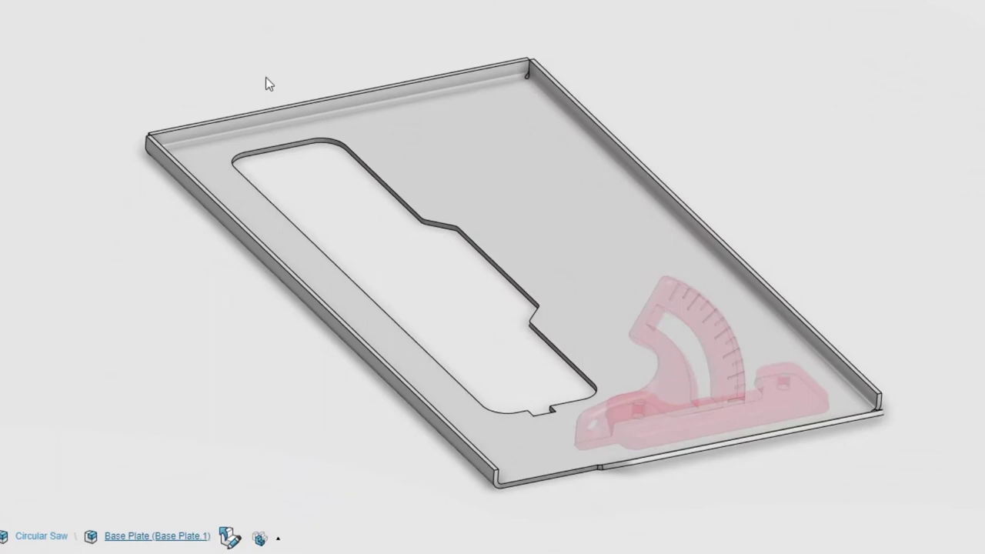
{"action": "left_click", "coordinate": [278, 110]}
{"action": "left_click", "coordinate": [338, 40]}
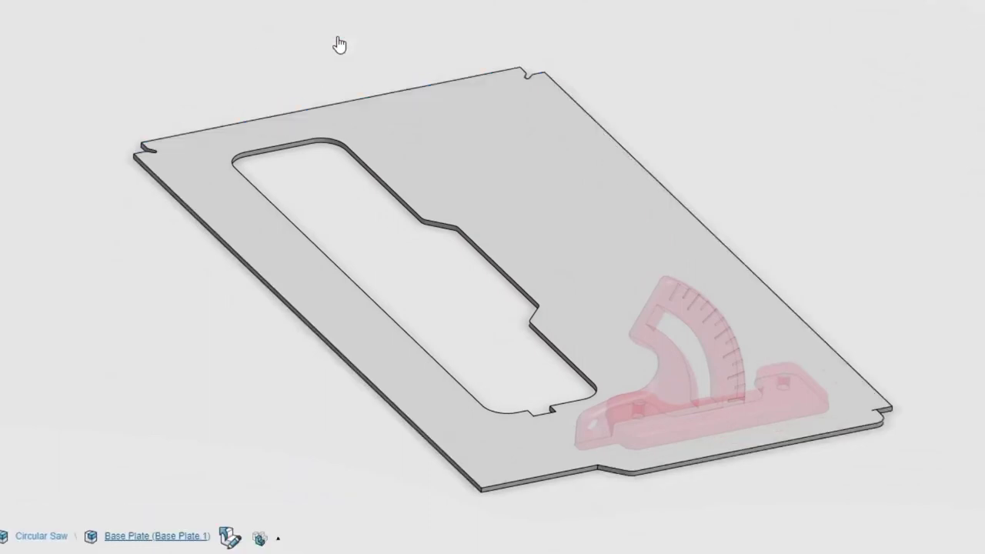
{"action": "left_click", "coordinate": [495, 270]}
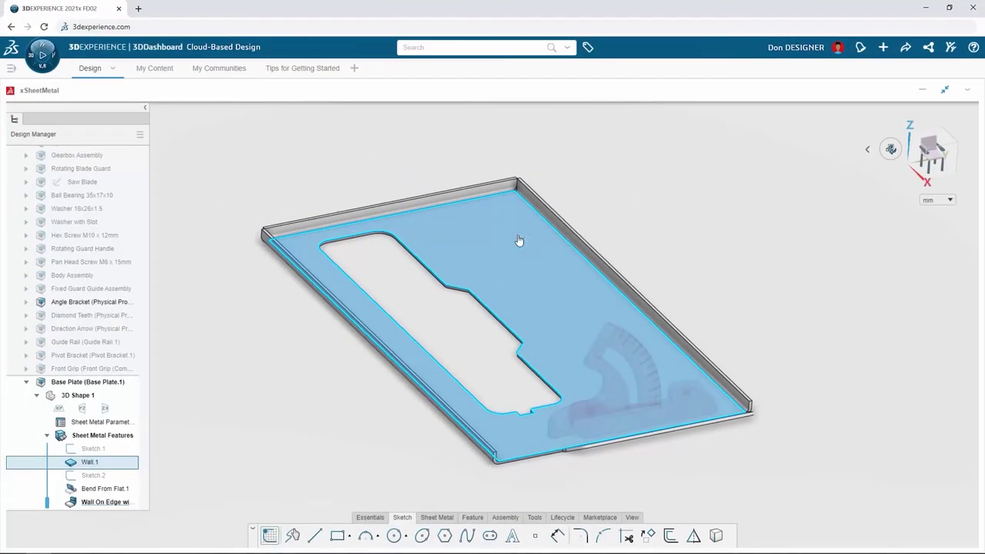
Step: Cut the drawn rectangle out of the plate face as Cut Out.1
{"action": "left_click", "coordinate": [519, 241]}
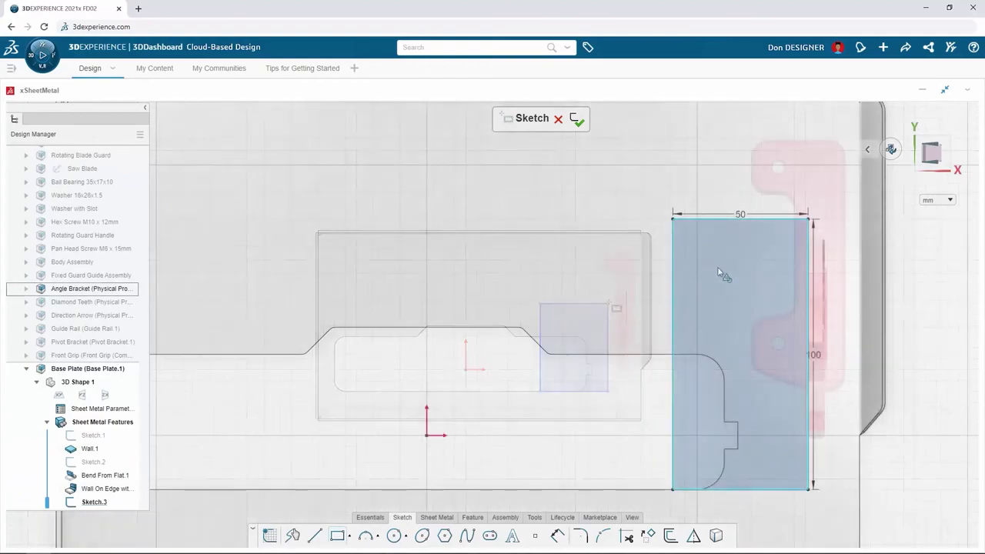
{"action": "left_click", "coordinate": [719, 273]}
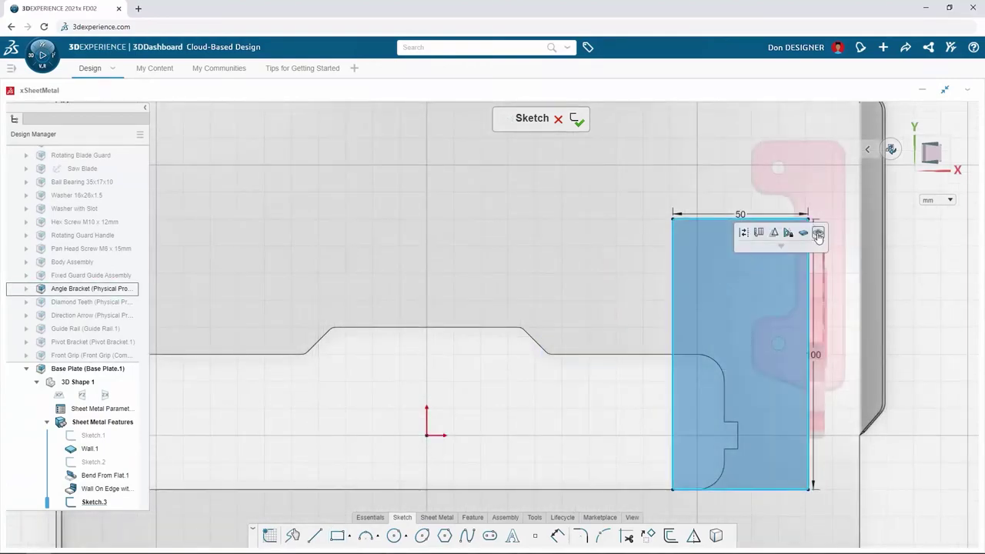
{"action": "left_click", "coordinate": [815, 233]}
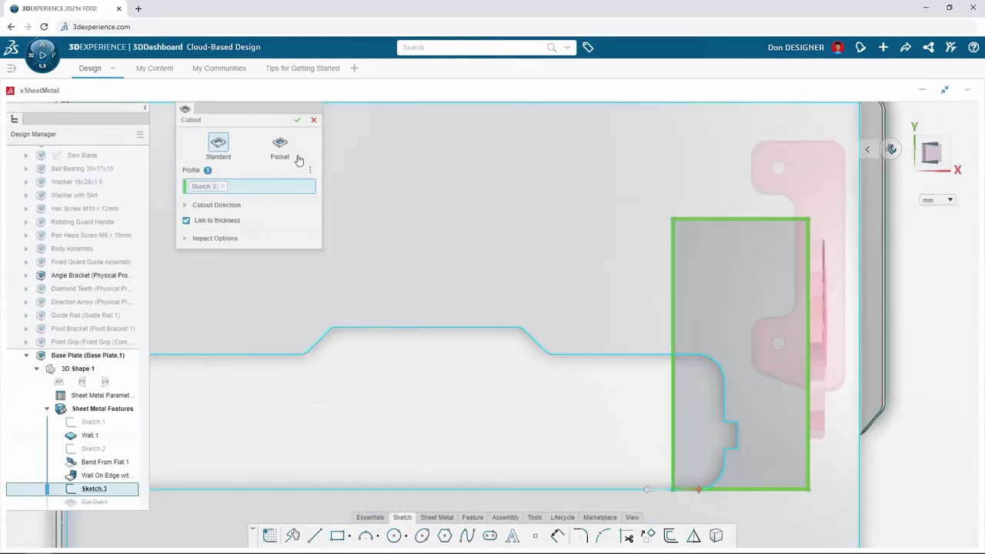
{"action": "left_click", "coordinate": [297, 120]}
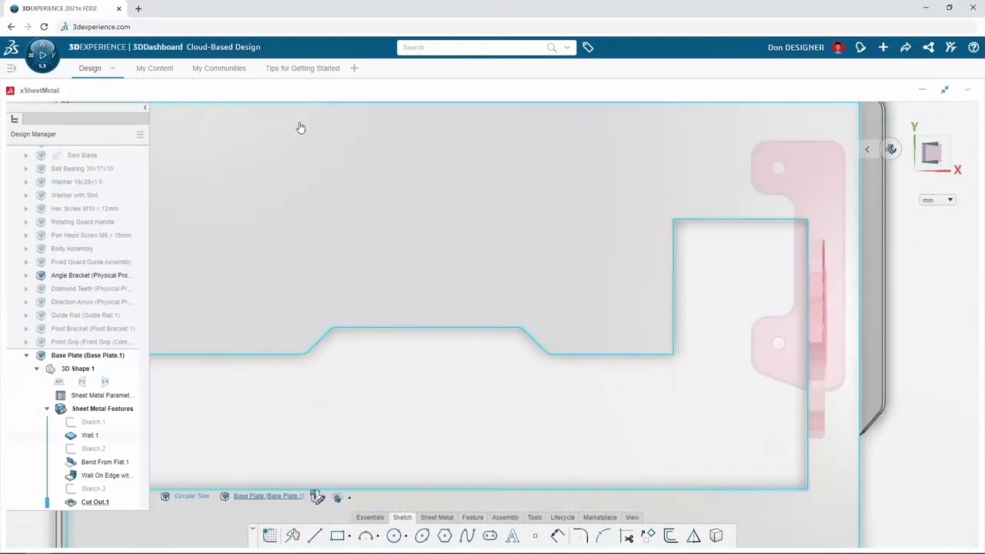
Step: Start Sketch.4 on the base plate and project the Angle Bracket's face into it
{"action": "middle_click_drag", "start_coordinate": [400, 317], "coordinate": [608, 231]}
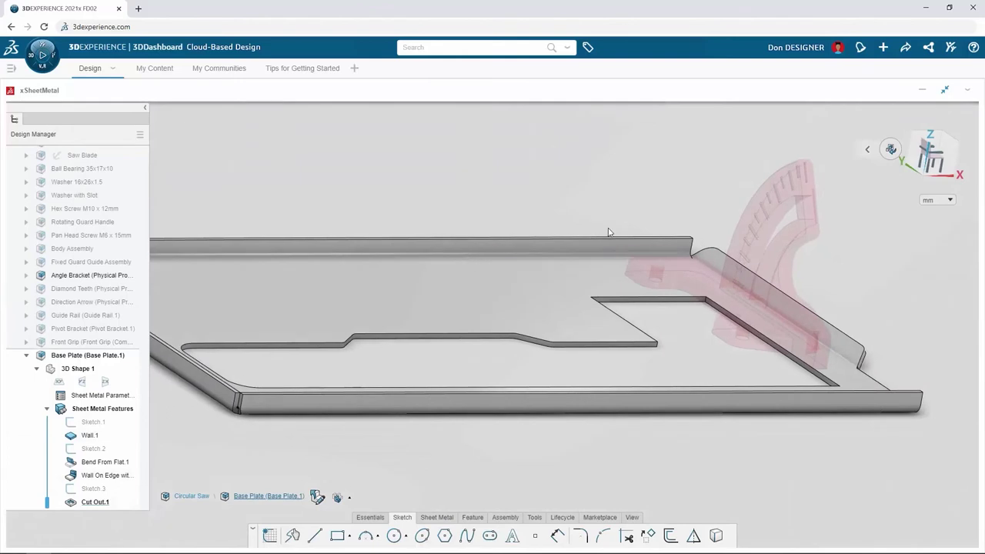
{"action": "left_click", "coordinate": [778, 254]}
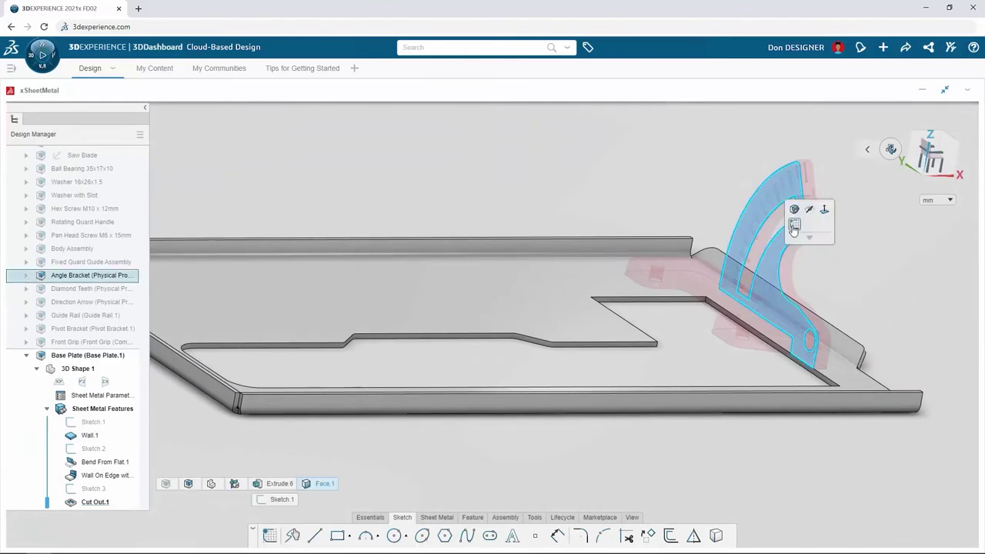
{"action": "left_click", "coordinate": [793, 231]}
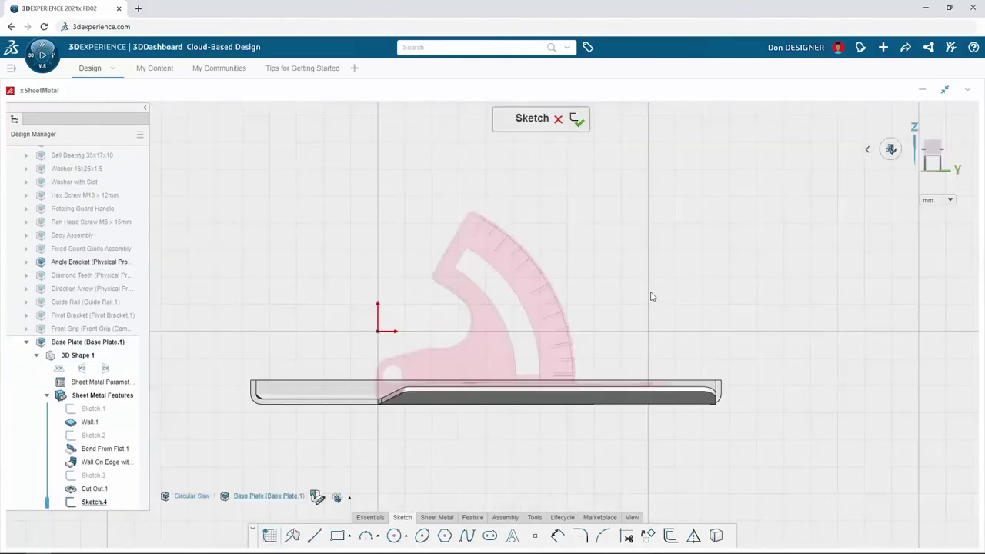
{"action": "left_click", "coordinate": [486, 360]}
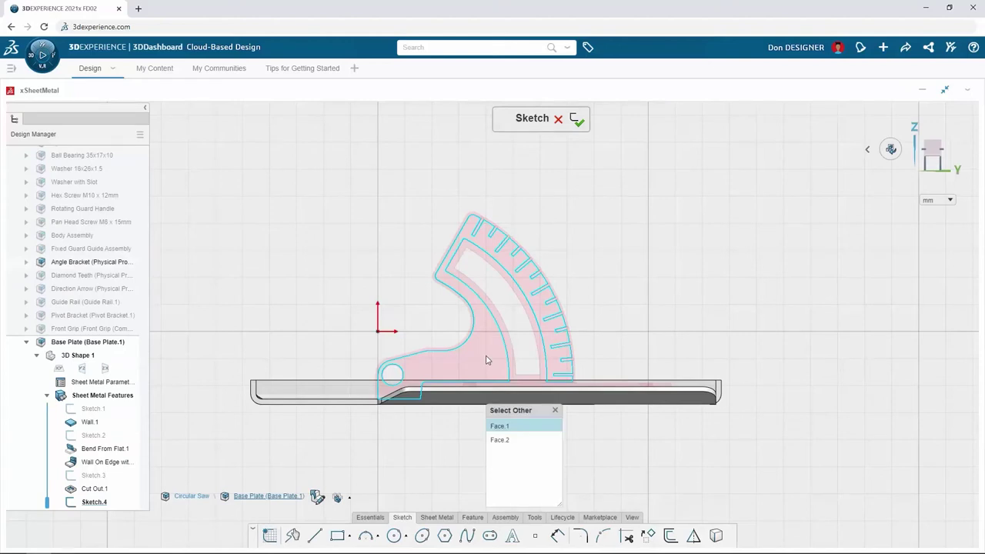
{"action": "left_click", "coordinate": [508, 442]}
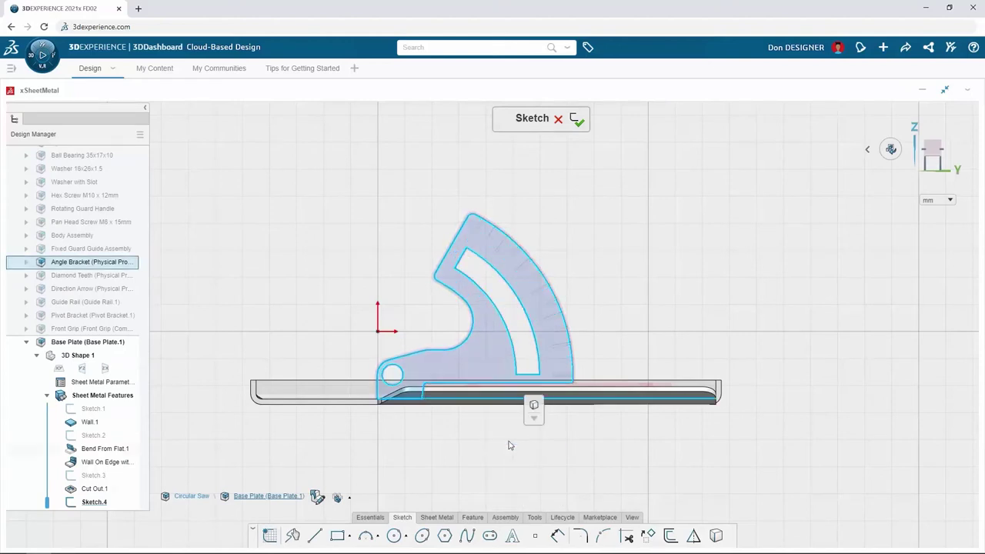
{"action": "left_click", "coordinate": [533, 405]}
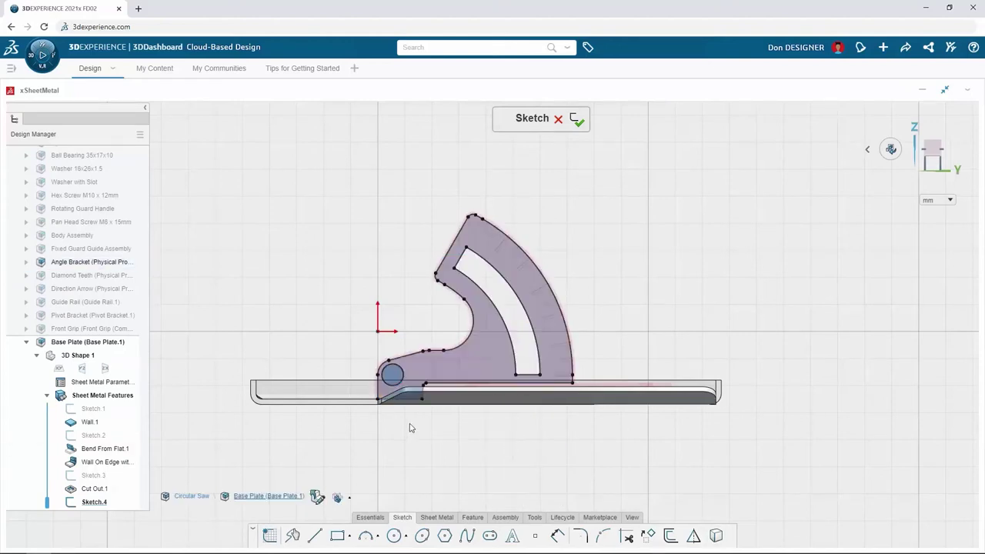
Step: Constrain the projected bottom line along the plate edge to fully define the sketch
{"action": "left_click_drag", "start_coordinate": [409, 427], "coordinate": [607, 387]}
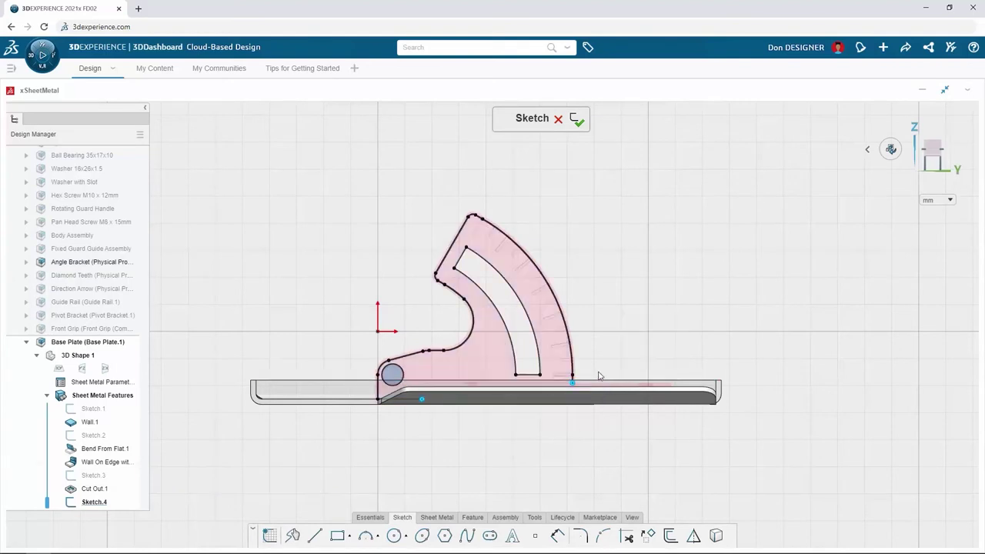
{"action": "left_click", "coordinate": [428, 405]}
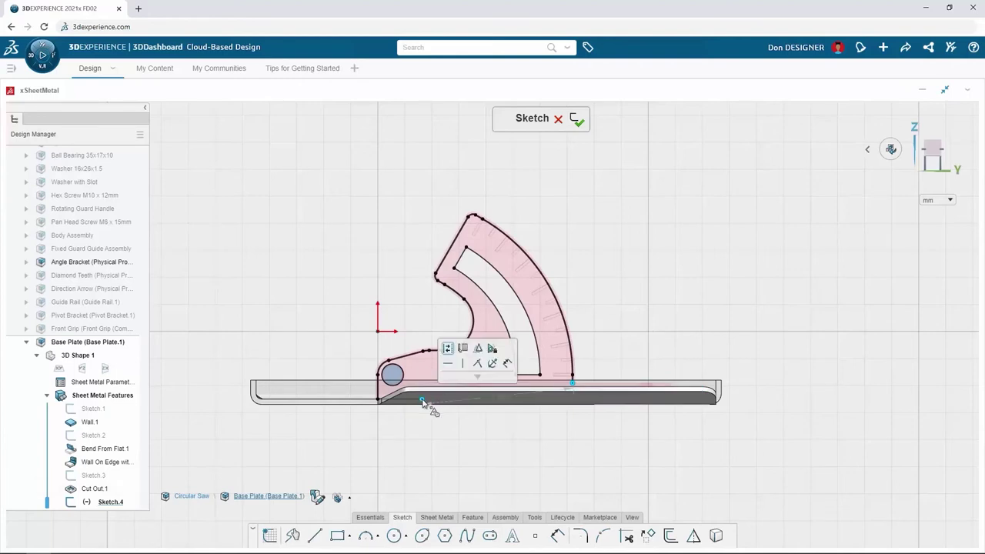
{"action": "left_click", "coordinate": [477, 363]}
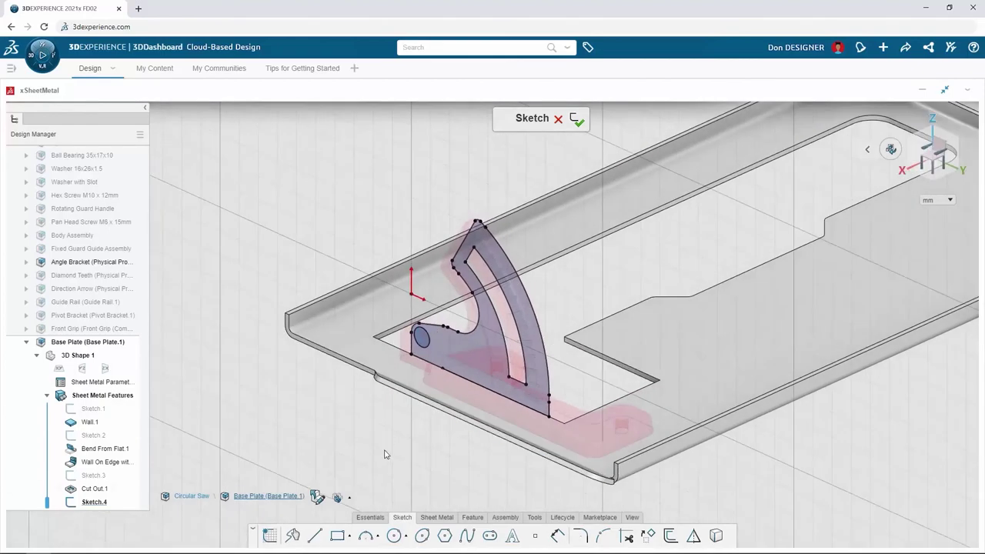
{"action": "left_click", "coordinate": [435, 517]}
{"action": "left_click", "coordinate": [402, 535]}
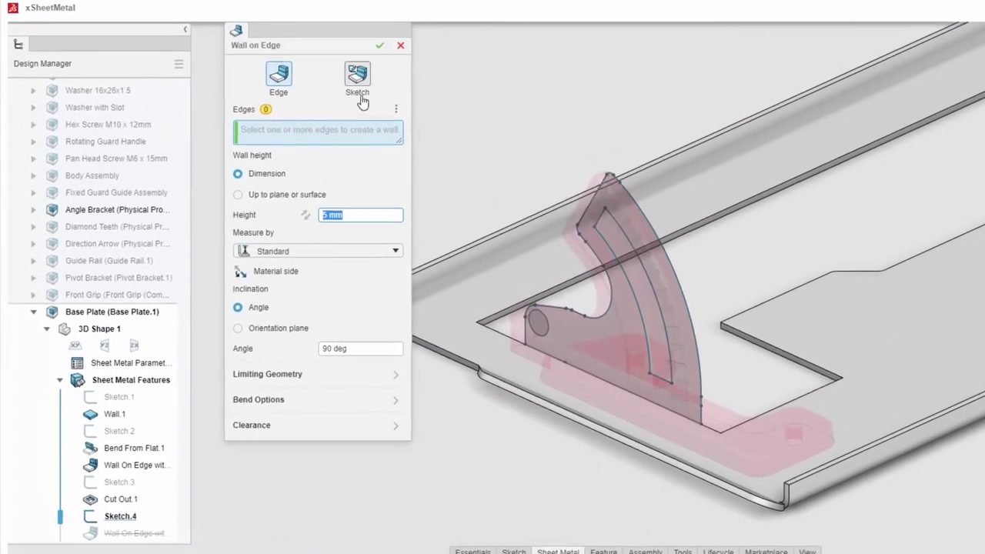
Step: Set up a Wall on Edge from Sketch.4 on the cutout edge with Round relief at both ends
{"action": "left_click", "coordinate": [361, 96]}
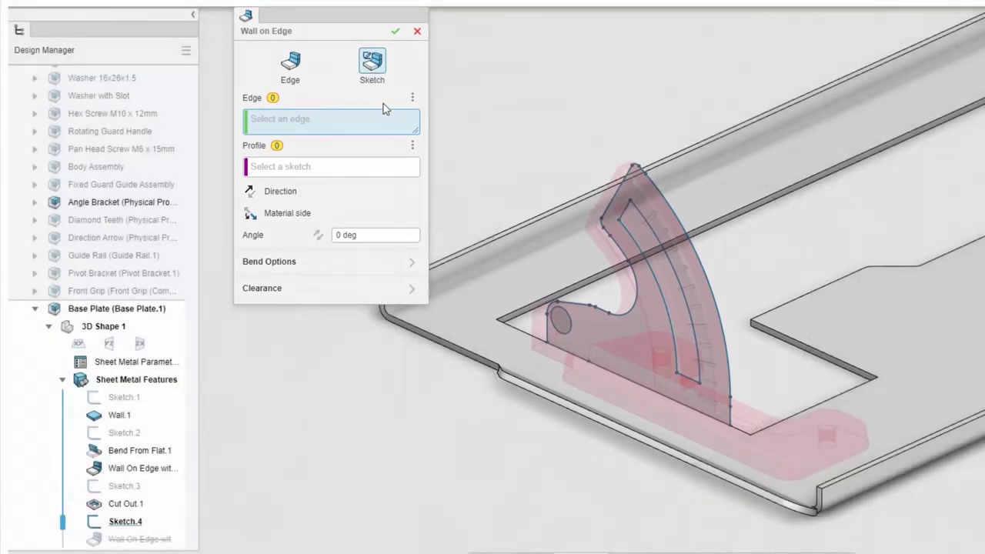
{"action": "left_click", "coordinate": [518, 332]}
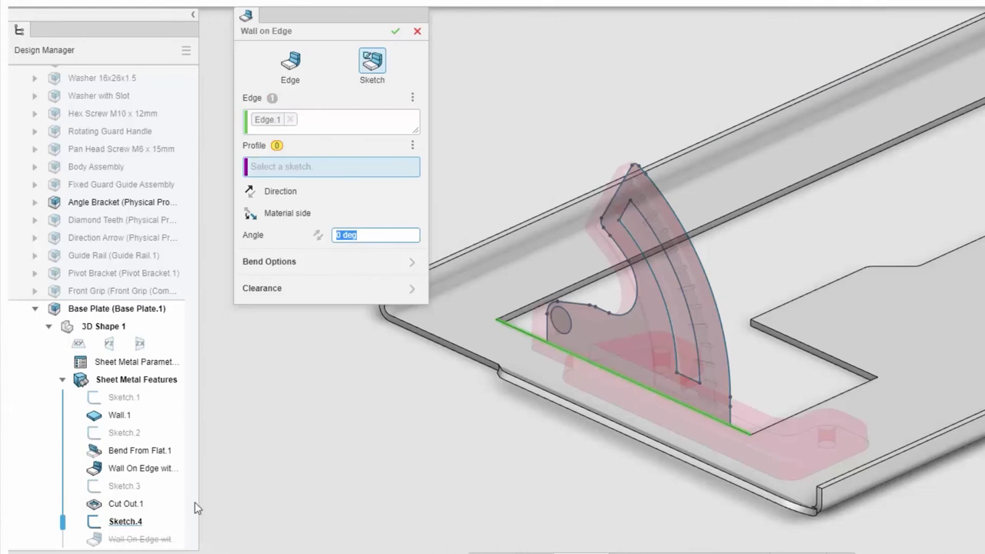
{"action": "left_click", "coordinate": [133, 523]}
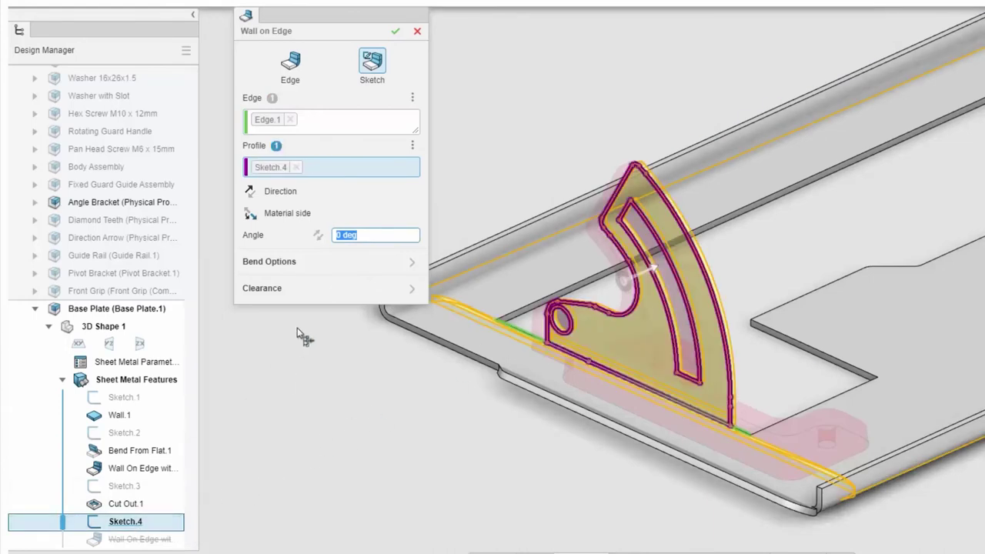
{"action": "left_click", "coordinate": [327, 263]}
{"action": "left_click", "coordinate": [326, 107]}
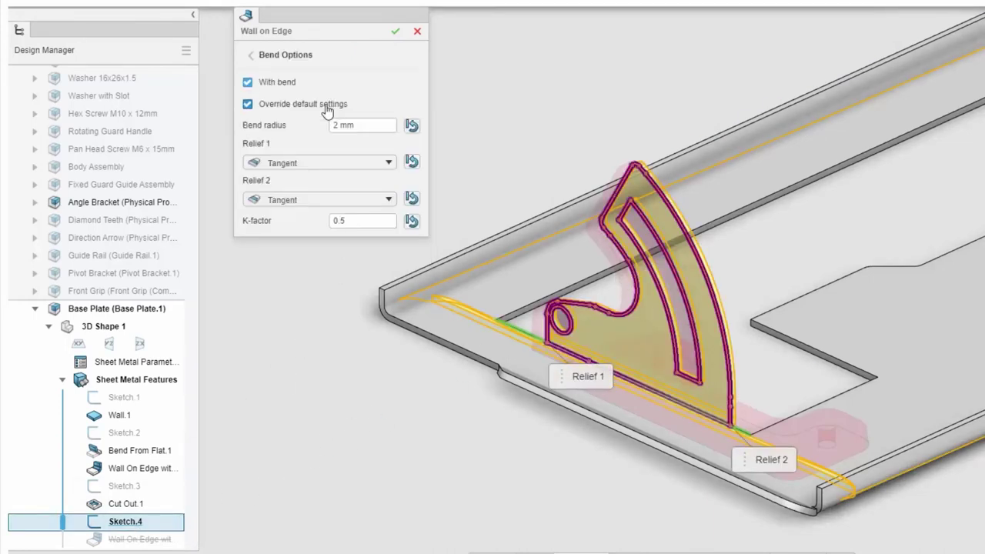
{"action": "left_click", "coordinate": [318, 164]}
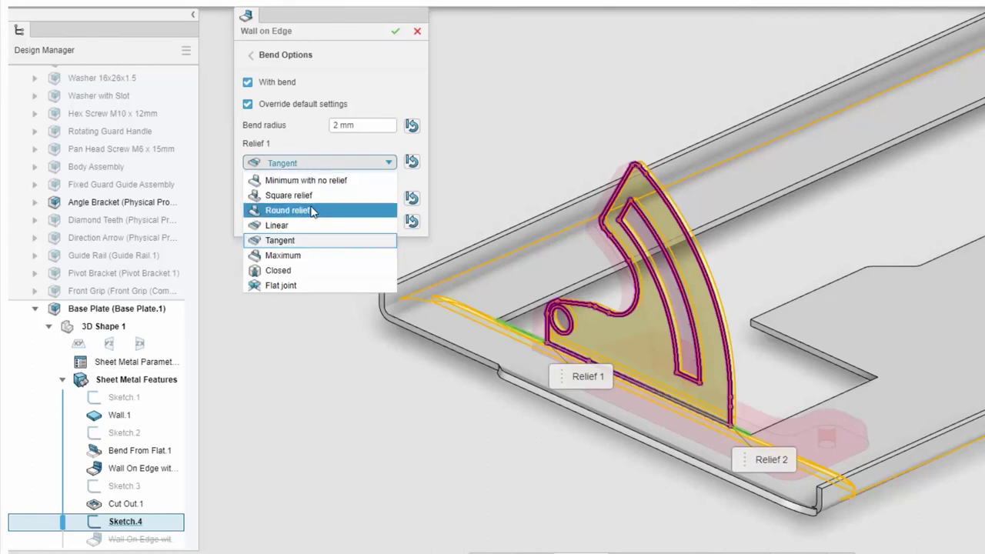
{"action": "left_click", "coordinate": [307, 210]}
{"action": "left_click", "coordinate": [313, 243]}
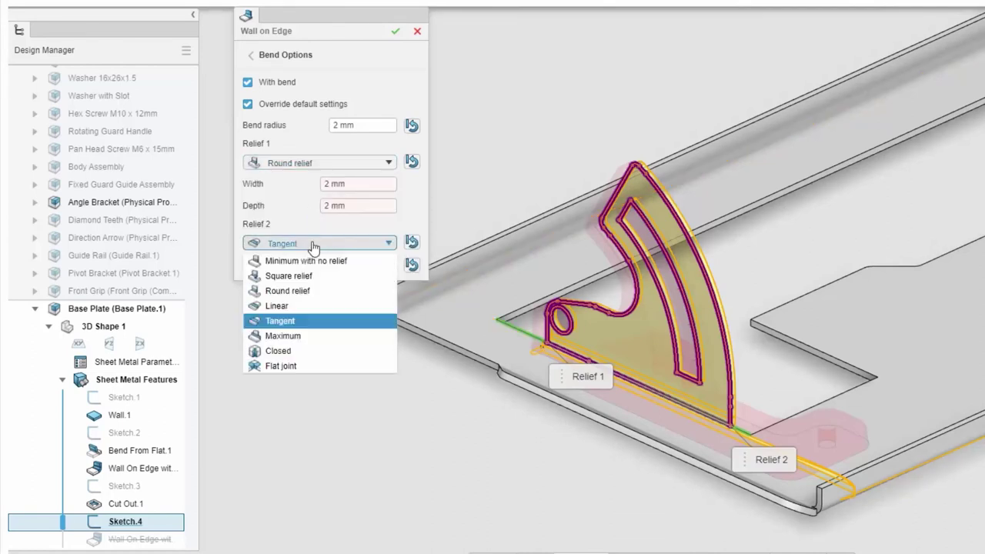
{"action": "left_click", "coordinate": [311, 288]}
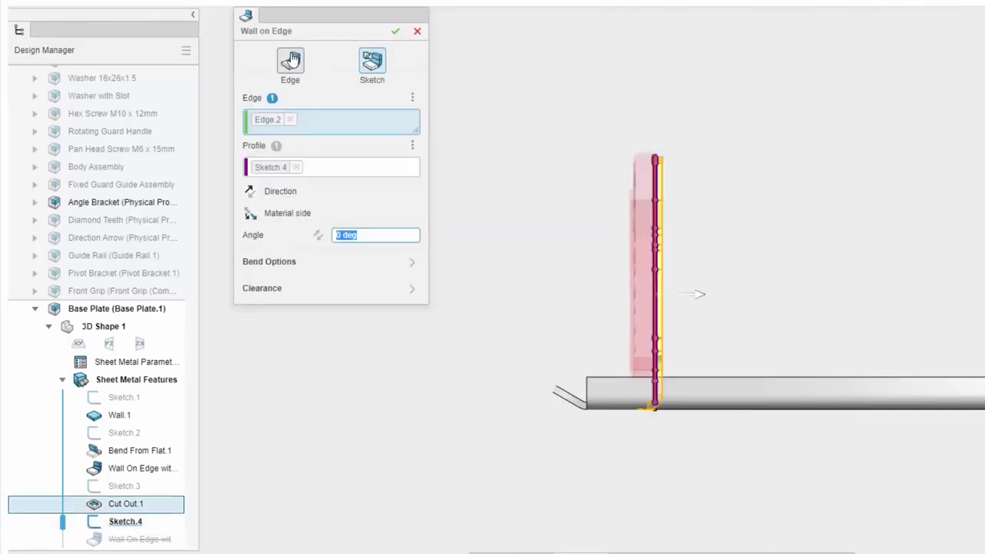
Step: Flip the wall's material side, create the wall, and hide the Angle Bracket
{"action": "left_click", "coordinate": [251, 216]}
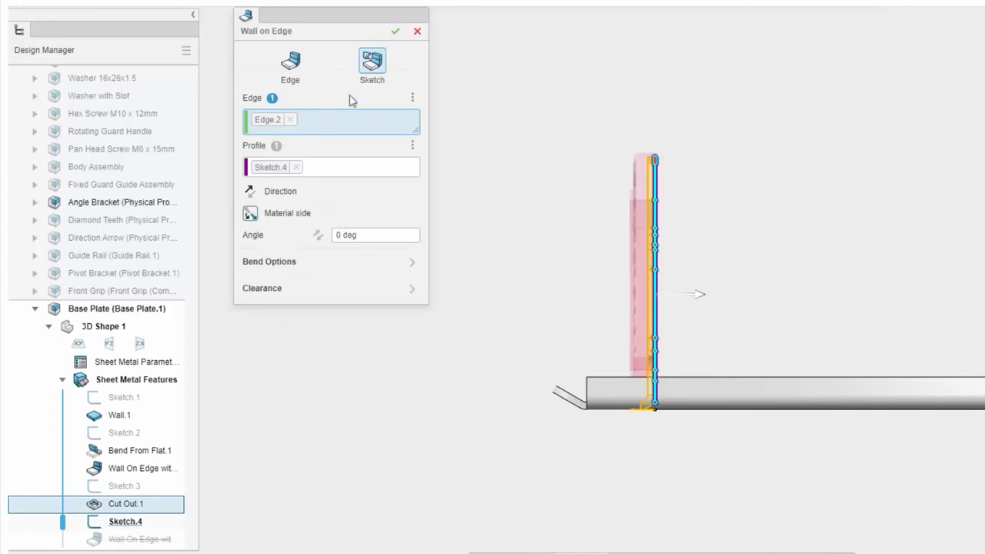
{"action": "left_click", "coordinate": [396, 34]}
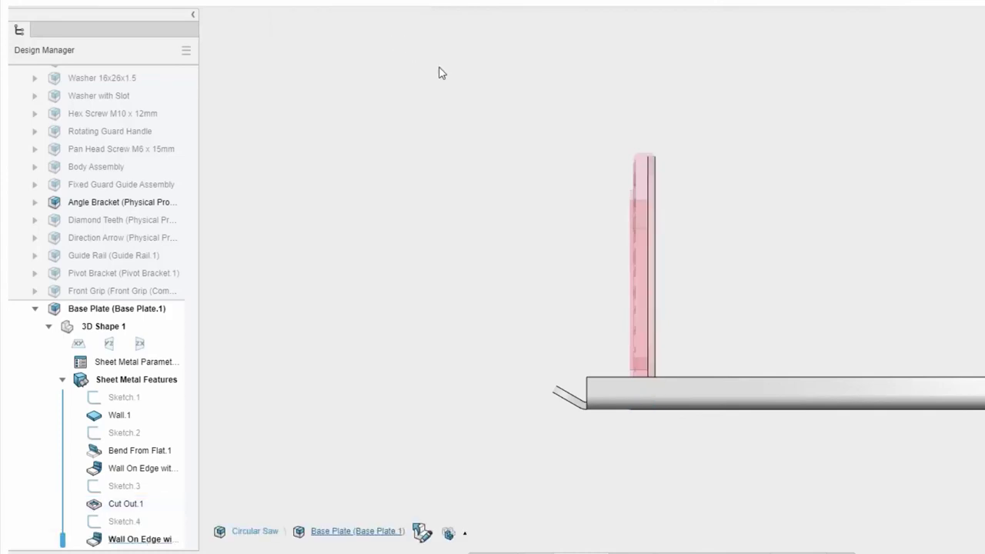
{"action": "left_click", "coordinate": [635, 192]}
{"action": "left_click", "coordinate": [664, 145]}
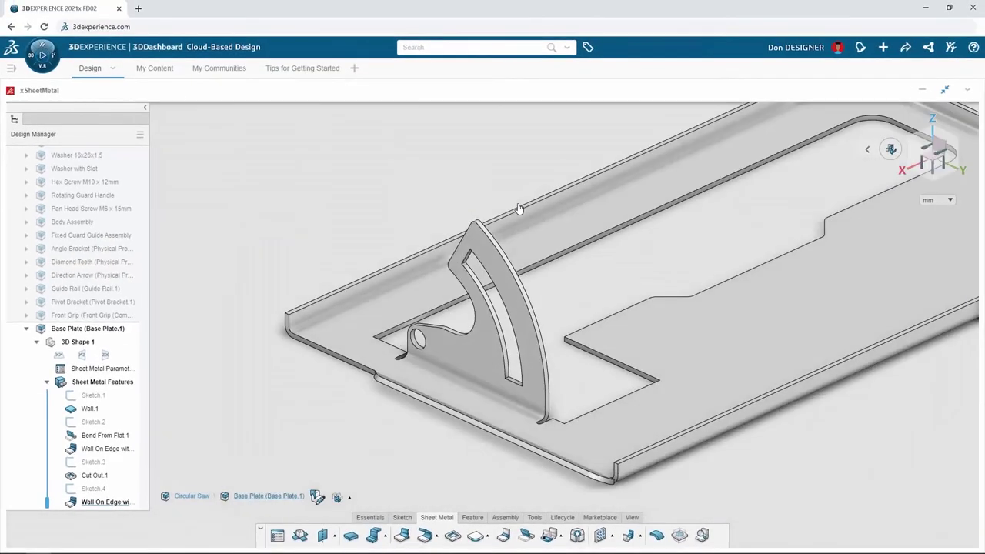
Step: Run Check overlapping and unfold the plate, revealing one bracket-plate overlap
{"action": "left_click", "coordinate": [533, 516]}
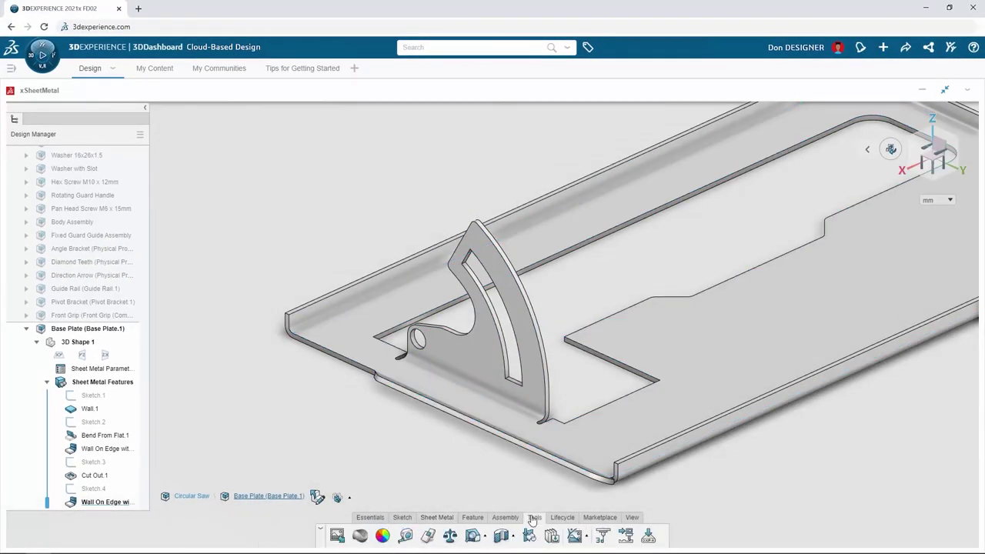
{"action": "left_click", "coordinate": [427, 536]}
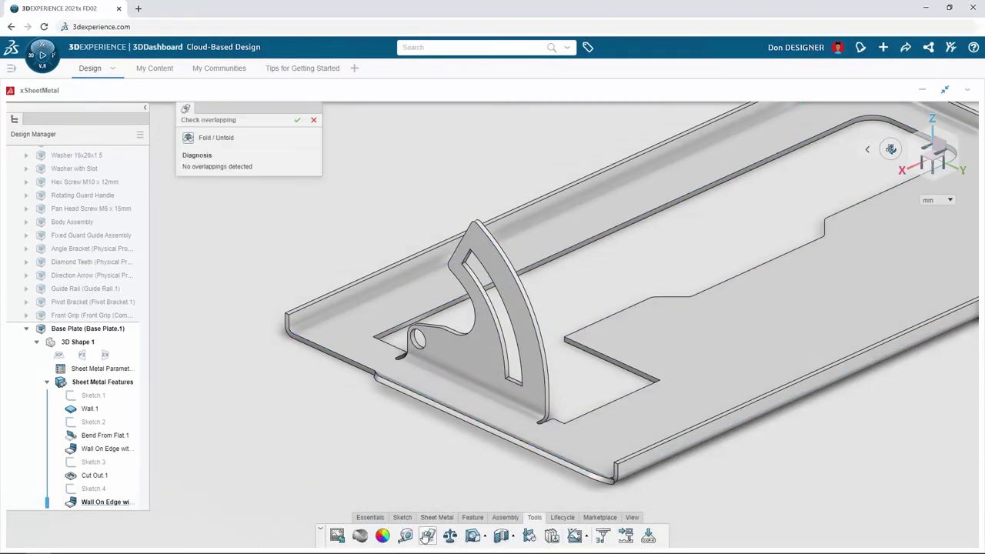
{"action": "left_click", "coordinate": [188, 139]}
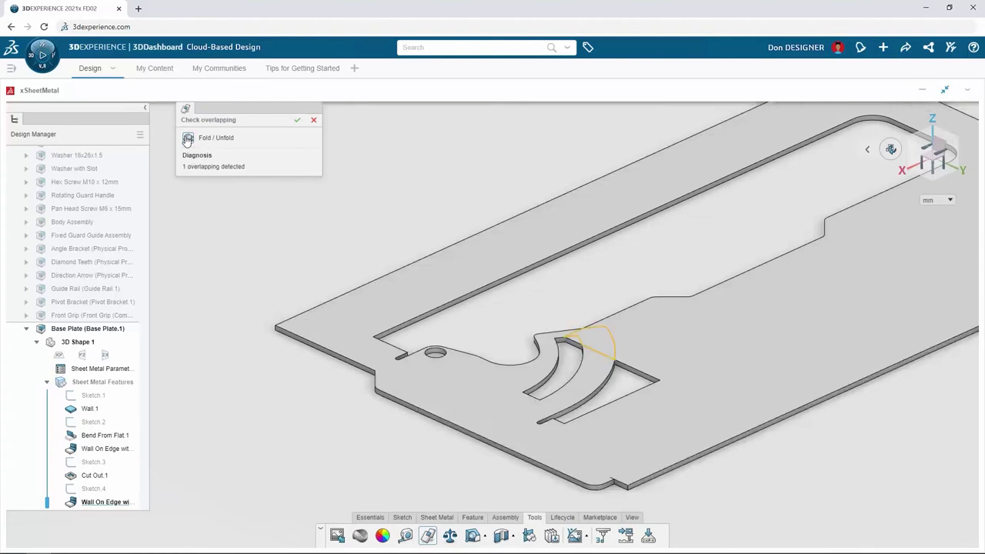
Step: Measure the 14.754 mm overlap gap, then reopen Cut Out.1's sketch to edit its length
{"action": "left_click", "coordinate": [406, 535]}
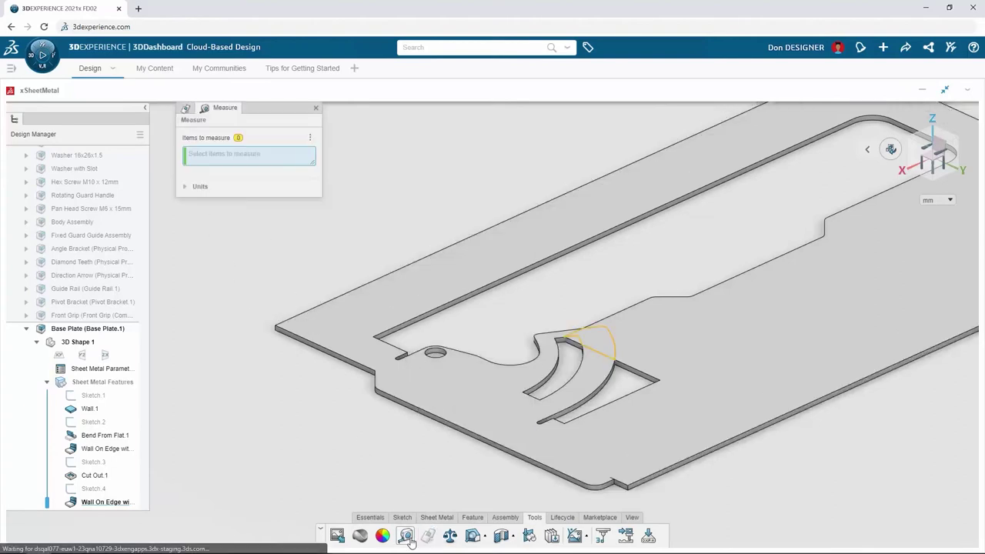
{"action": "left_click", "coordinate": [610, 332]}
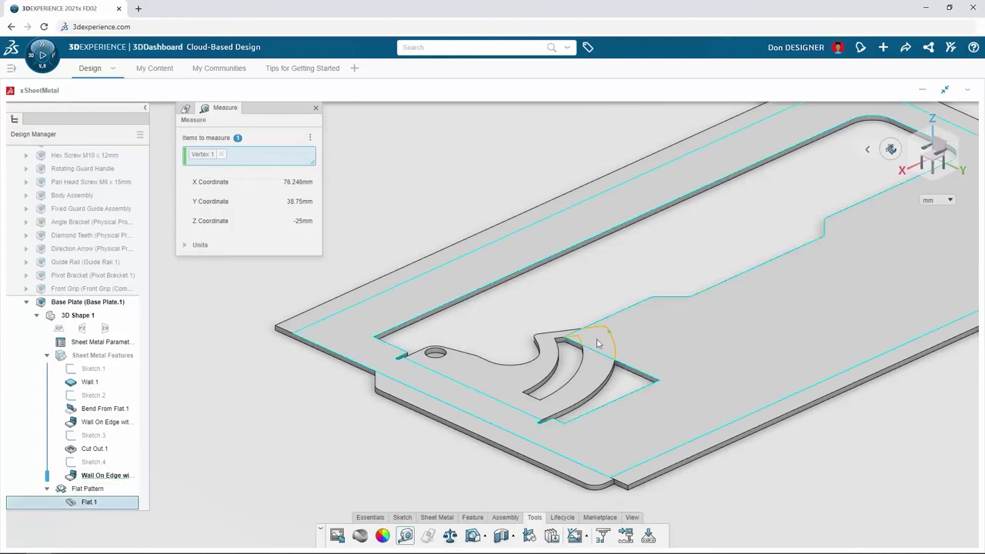
{"action": "left_click", "coordinate": [580, 348]}
{"action": "double_click", "coordinate": [582, 340]}
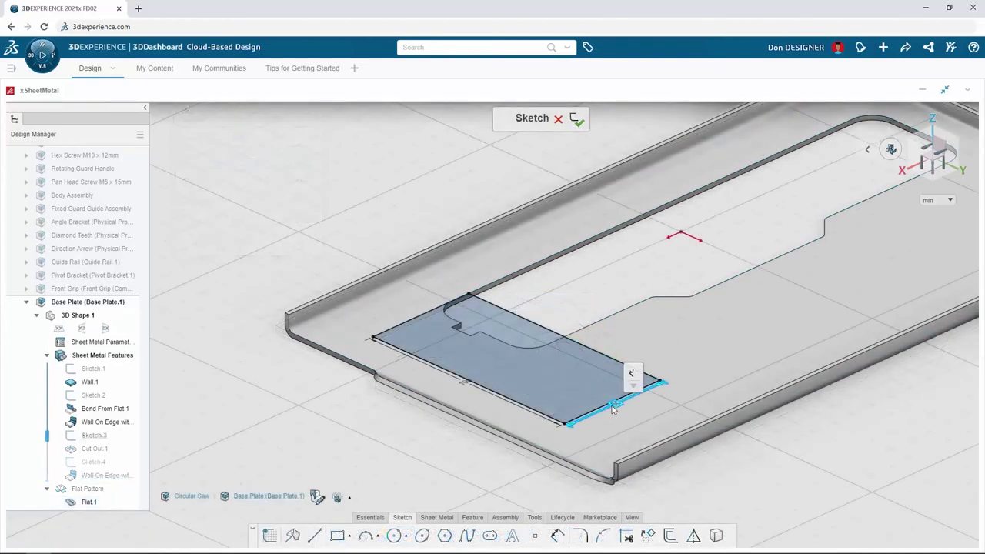
{"action": "left_click", "coordinate": [613, 409]}
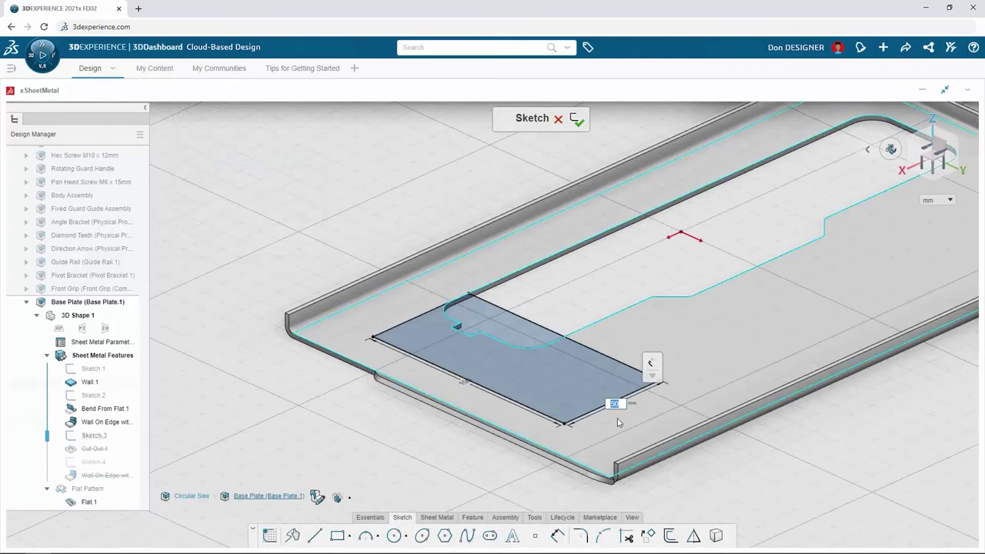
Step: Lengthen the cutout rectangle to 50+20 mm and rebuild the part
{"action": "type", "text": "50+20"}
{"action": "key", "text": "Return"}
{"action": "left_click", "coordinate": [576, 120]}
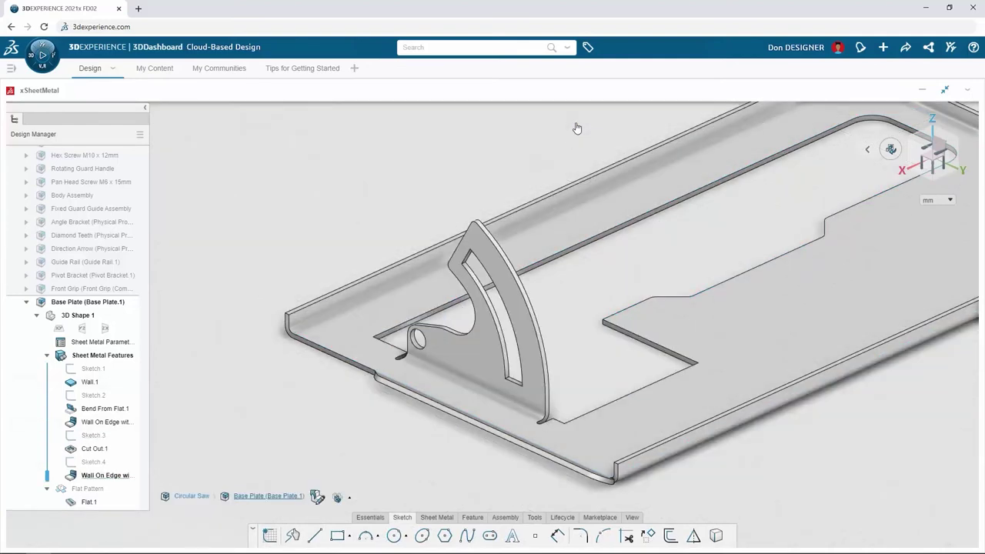
Step: Confirm the flat pattern no longer overlaps, refold the plate, and start a 3 mm Corner
{"action": "left_click", "coordinate": [581, 219]}
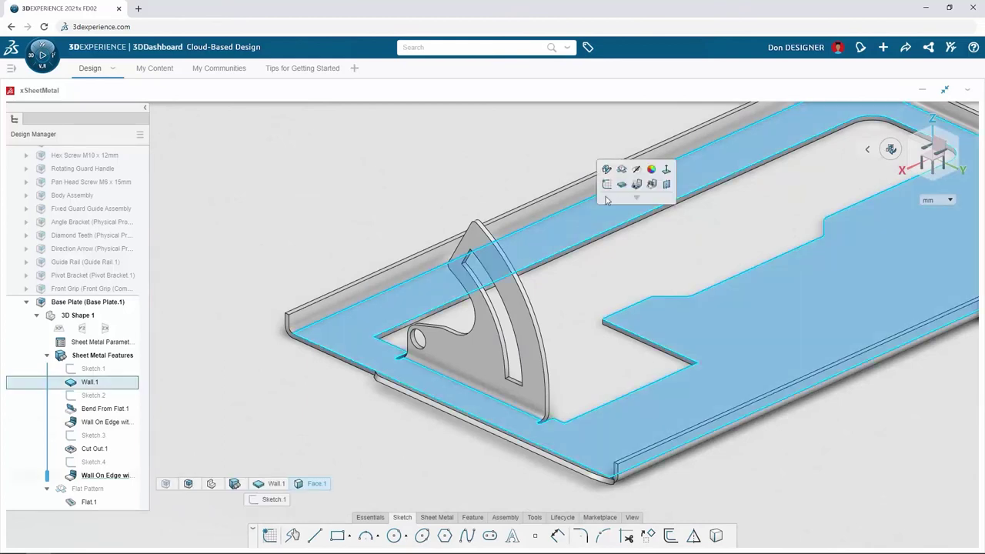
{"action": "left_click", "coordinate": [623, 170]}
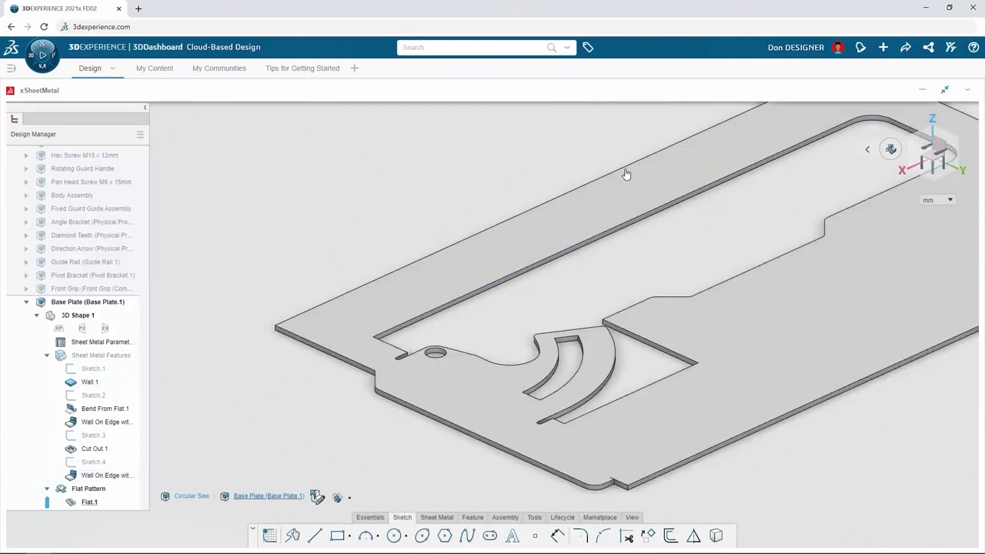
{"action": "left_click", "coordinate": [626, 174]}
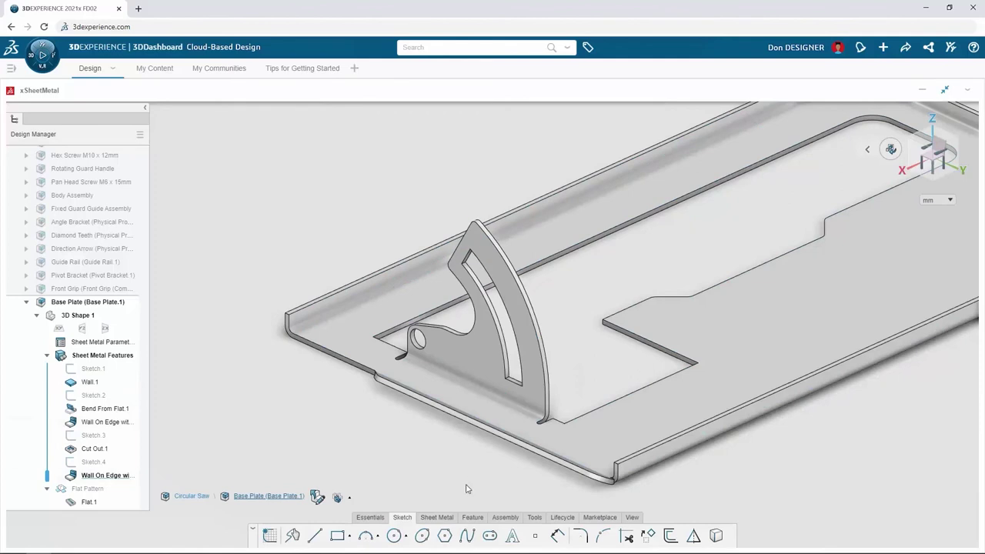
{"action": "left_click", "coordinate": [438, 518]}
{"action": "left_click", "coordinate": [476, 536]}
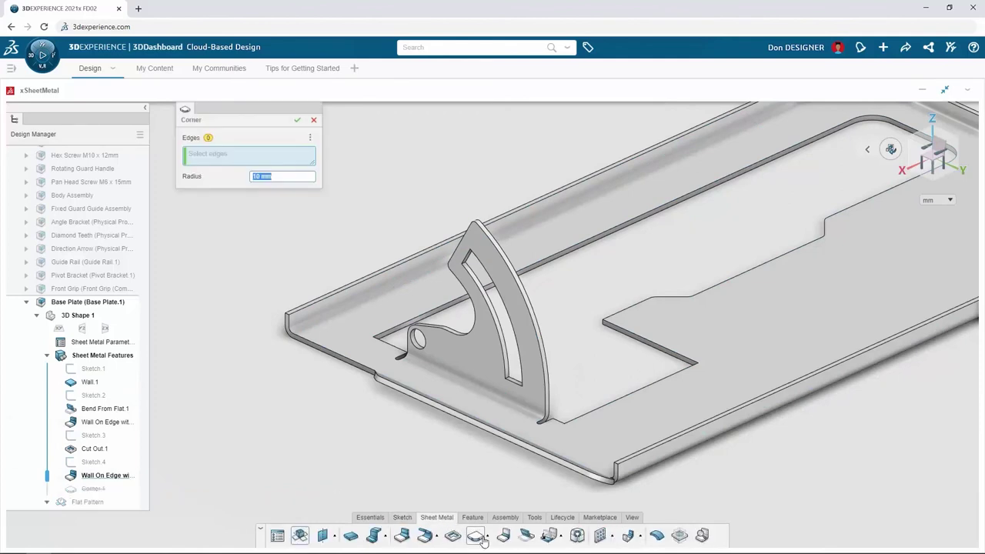
Step: Round the left-end and front-right flange corner edges at 3 mm as Corner.1
{"action": "left_click", "coordinate": [289, 318]}
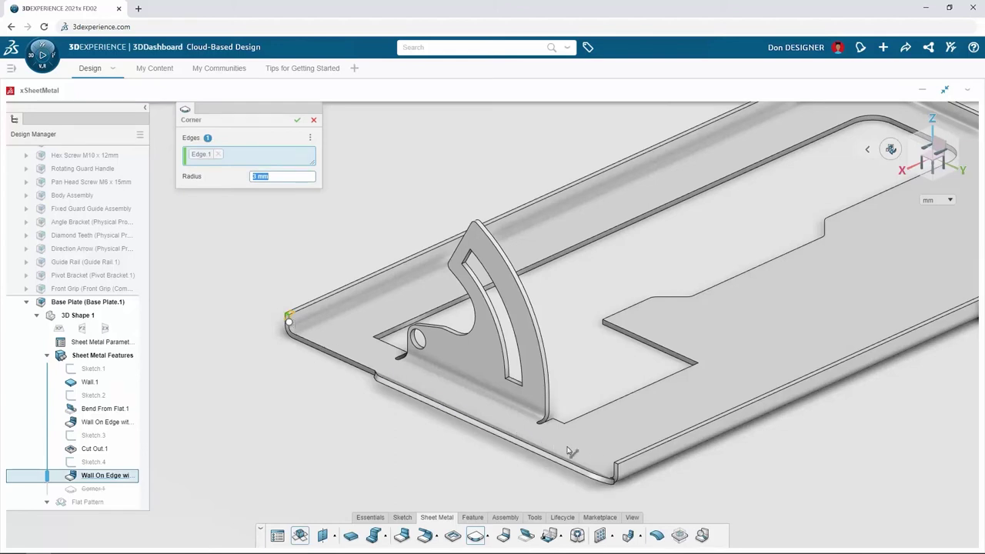
{"action": "left_click", "coordinate": [619, 463]}
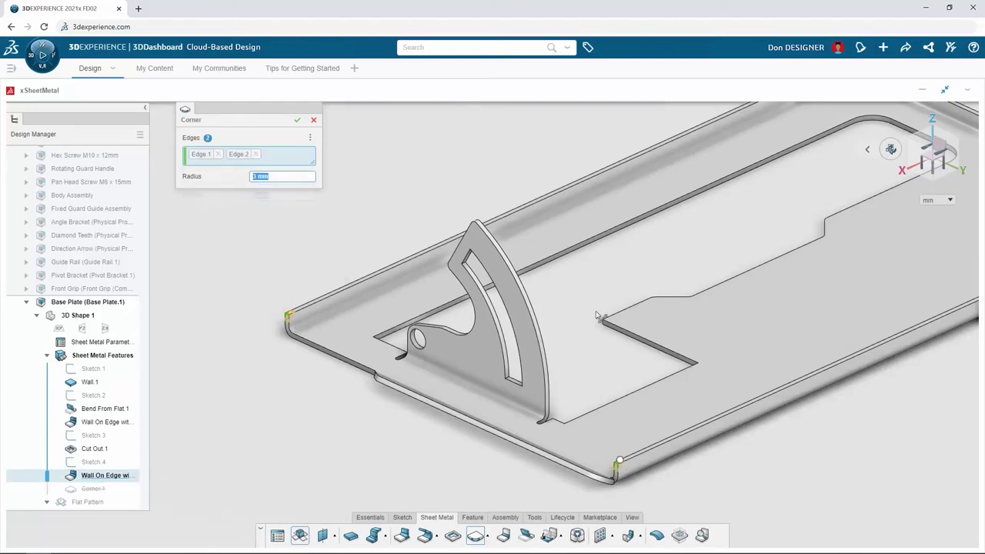
{"action": "left_click", "coordinate": [297, 120]}
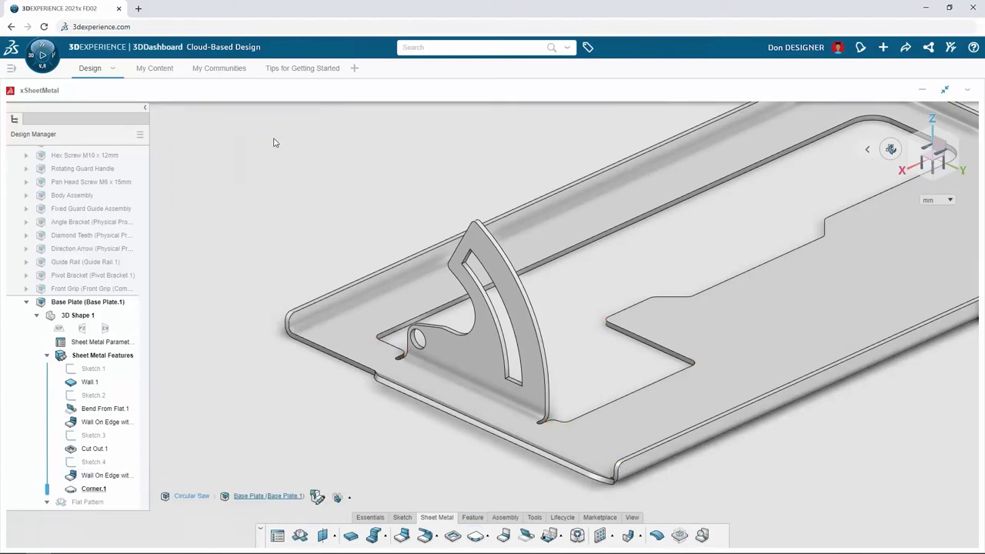
Step: Show the Guide Rail part and start Sketch.5 on the flange face
{"action": "left_click", "coordinate": [108, 262]}
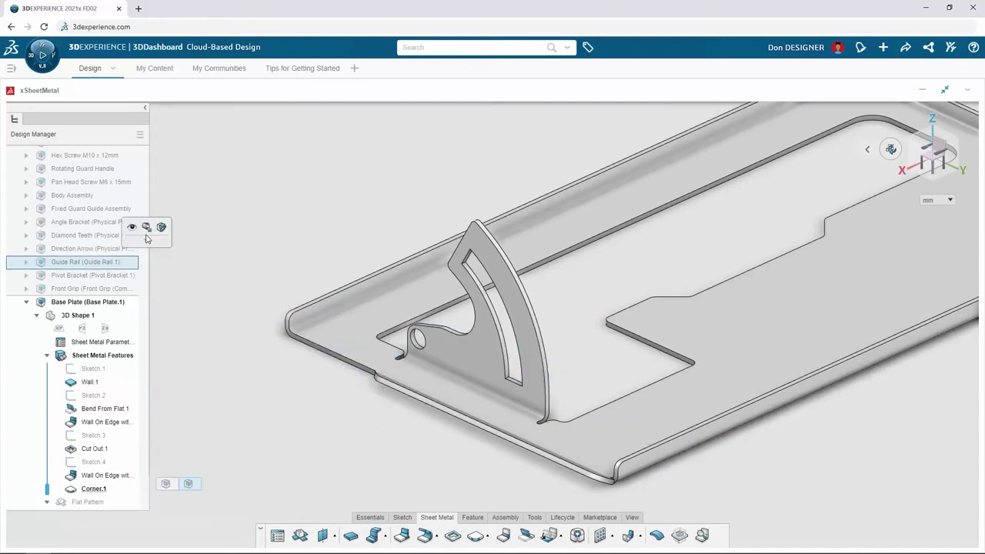
{"action": "left_click", "coordinate": [200, 238]}
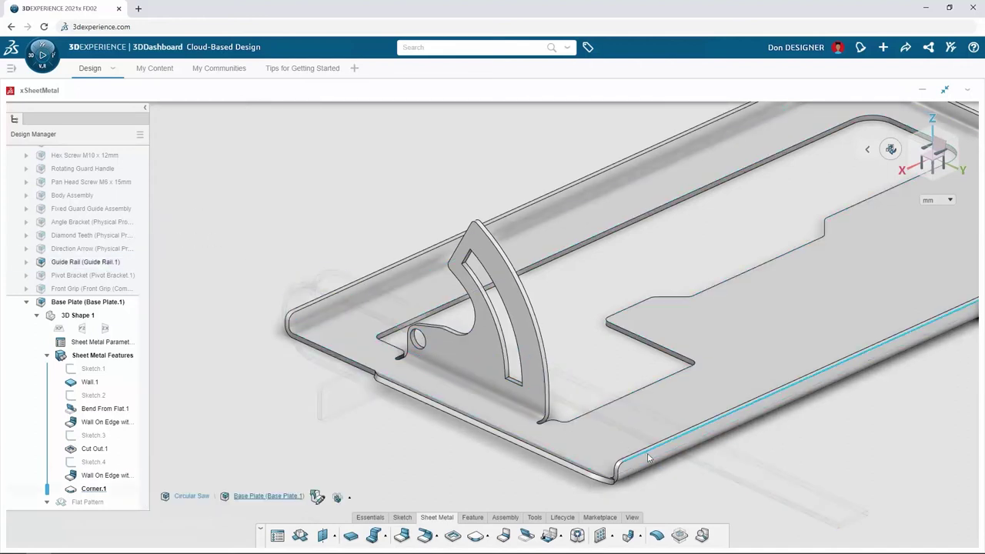
{"action": "left_click", "coordinate": [651, 460]}
{"action": "left_click", "coordinate": [683, 422]}
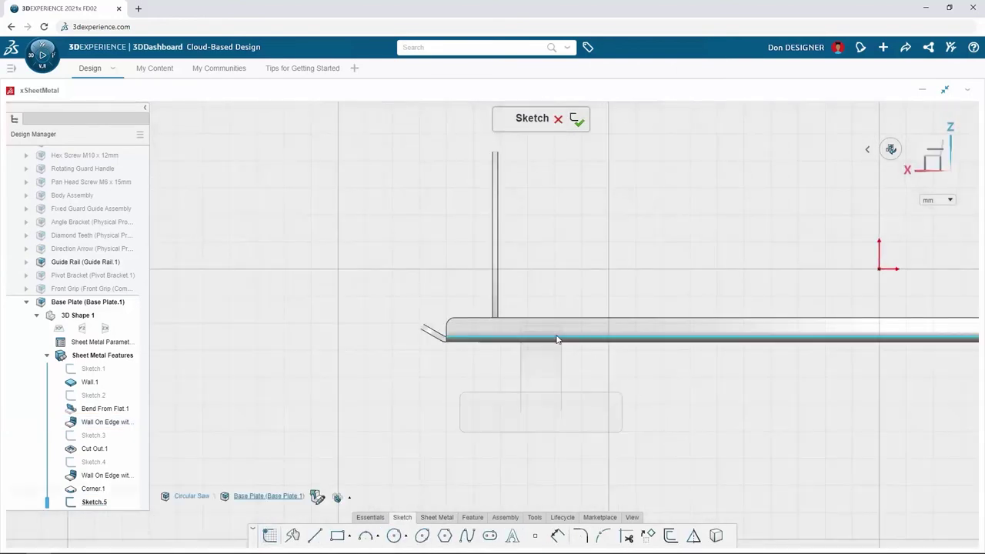
Step: Project the Guide Rail edge into Sketch.5 and offset it into a slot profile
{"action": "left_click", "coordinate": [552, 329]}
{"action": "left_click", "coordinate": [575, 296]}
{"action": "left_click", "coordinate": [671, 536]}
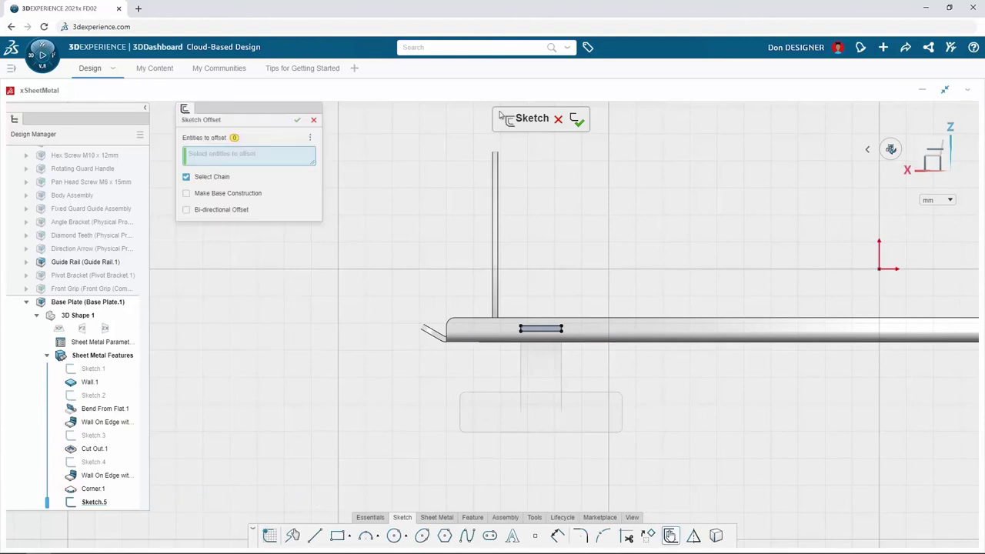
{"action": "left_click", "coordinate": [569, 346]}
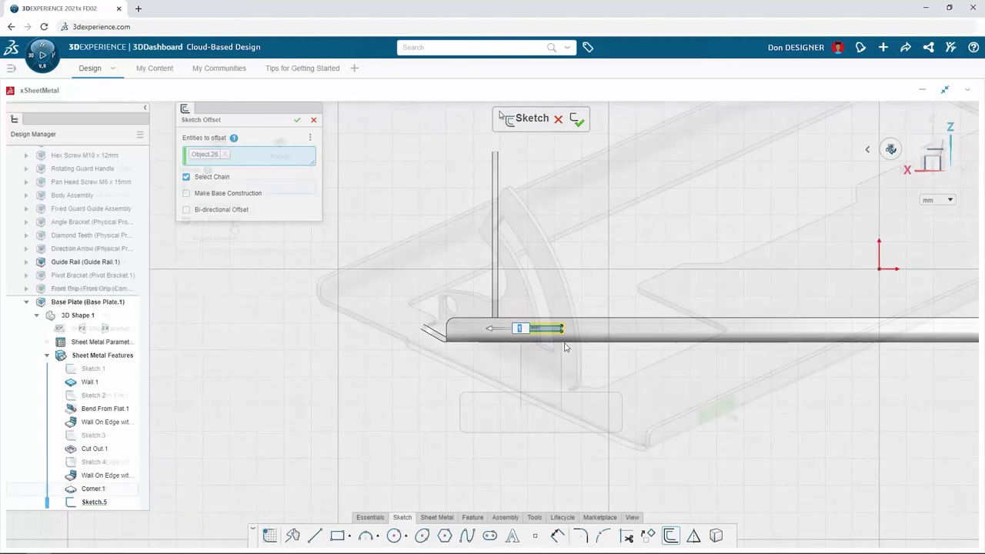
Step: Cut the slot profile through both flanges with Direction 2 set to Up to last
{"action": "left_click", "coordinate": [246, 276]}
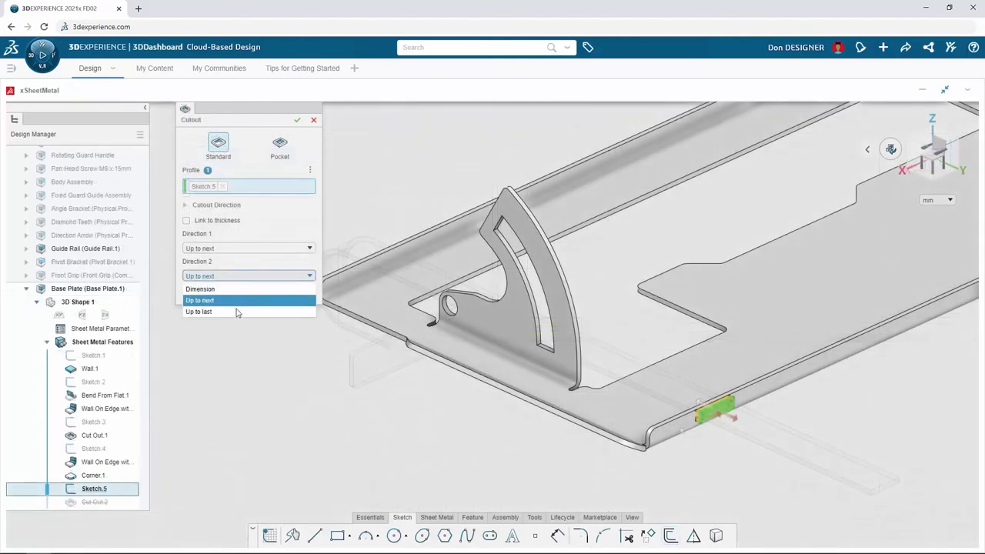
{"action": "left_click", "coordinate": [237, 312]}
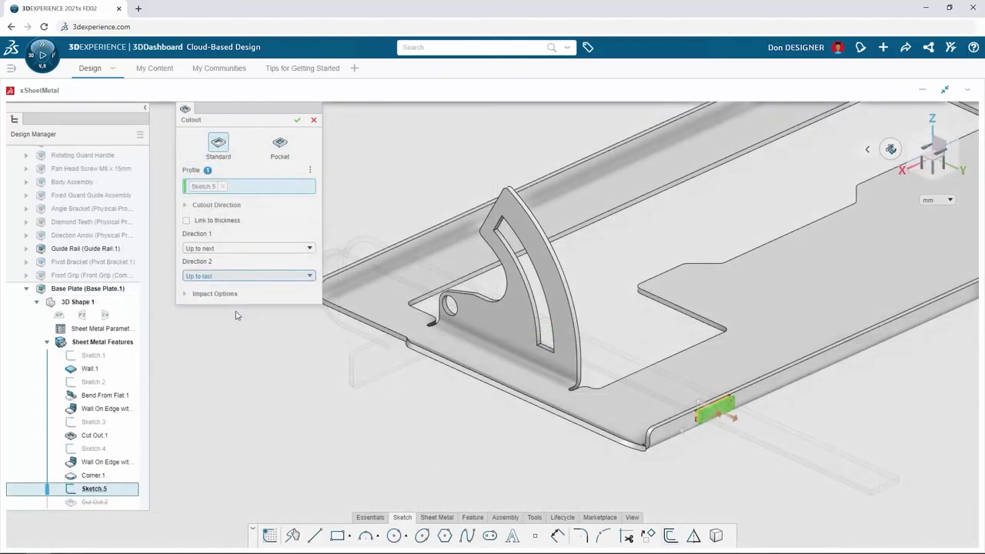
{"action": "left_click", "coordinate": [297, 122]}
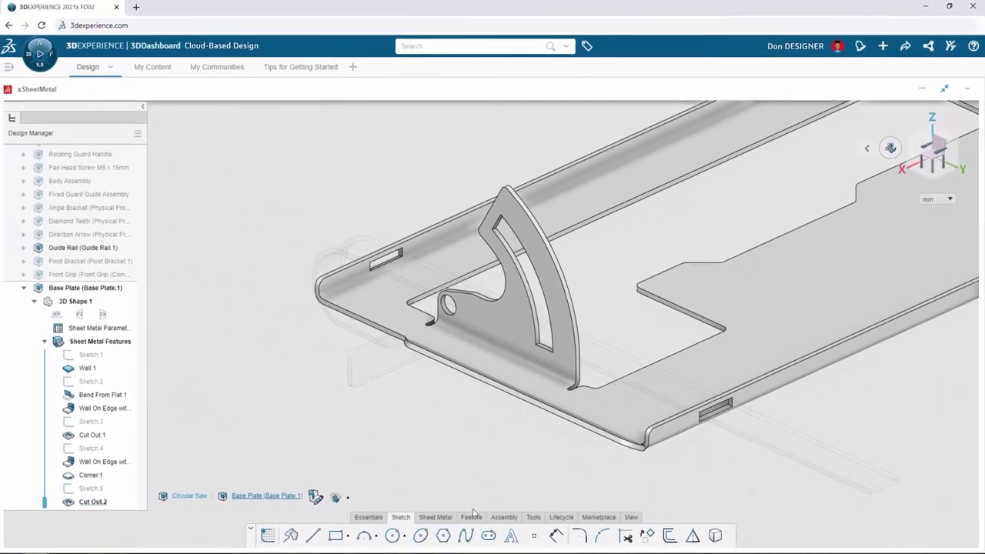
Step: Insert the Guide Rail Form component, found by searching 'form', via Insert Geometry
{"action": "left_click", "coordinate": [472, 517]}
{"action": "left_click", "coordinate": [587, 536]}
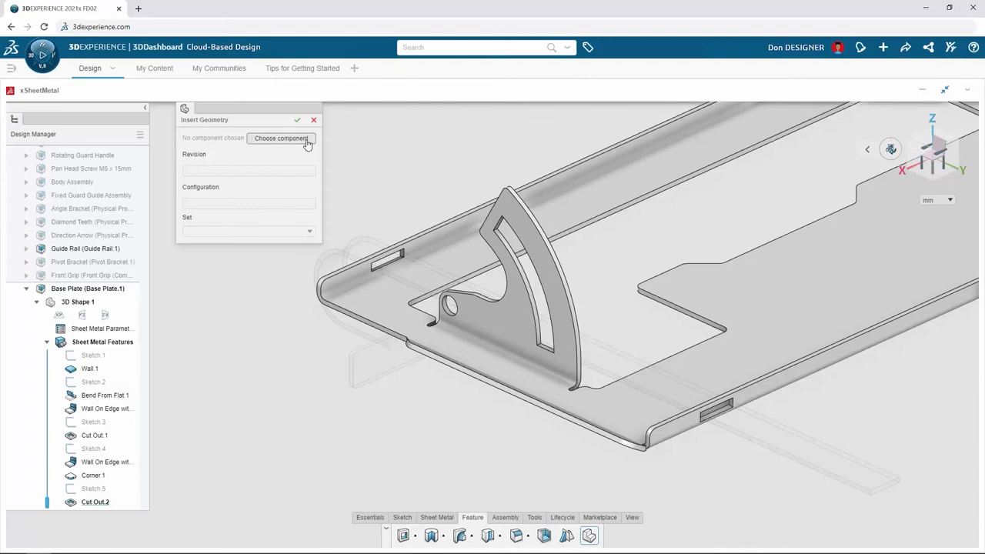
{"action": "left_click", "coordinate": [306, 139]}
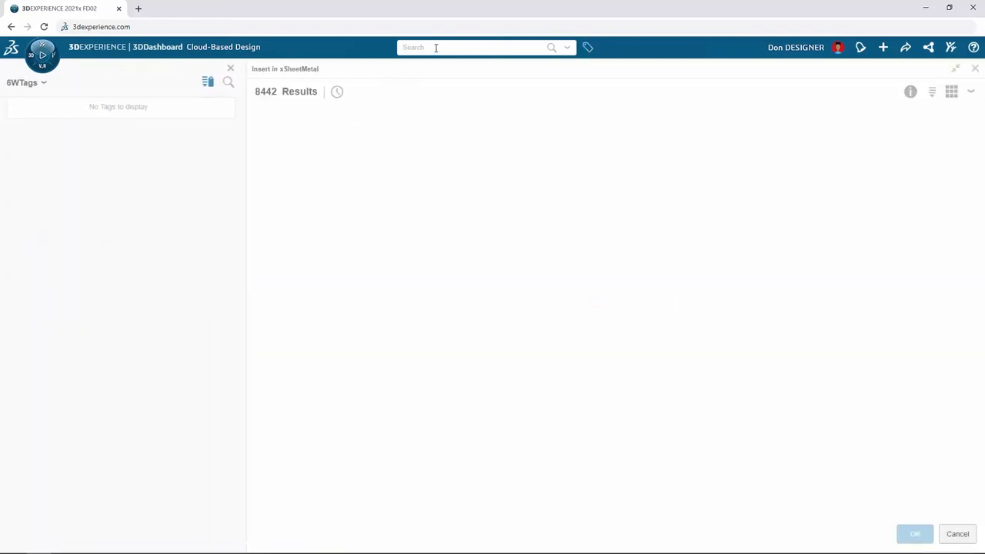
{"action": "left_click", "coordinate": [435, 48]}
{"action": "type", "text": "form"}
{"action": "key", "text": "Return"}
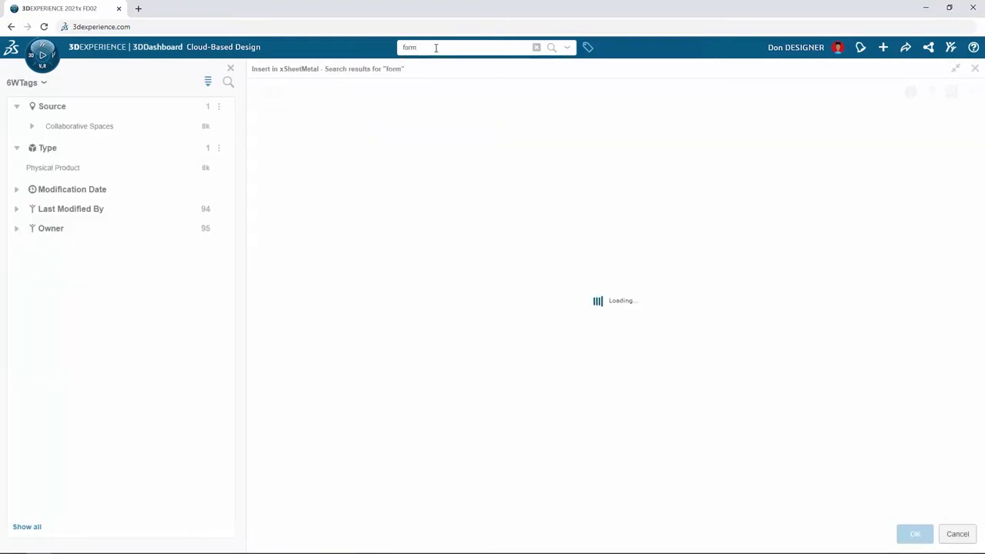
{"action": "double_click", "coordinate": [334, 178]}
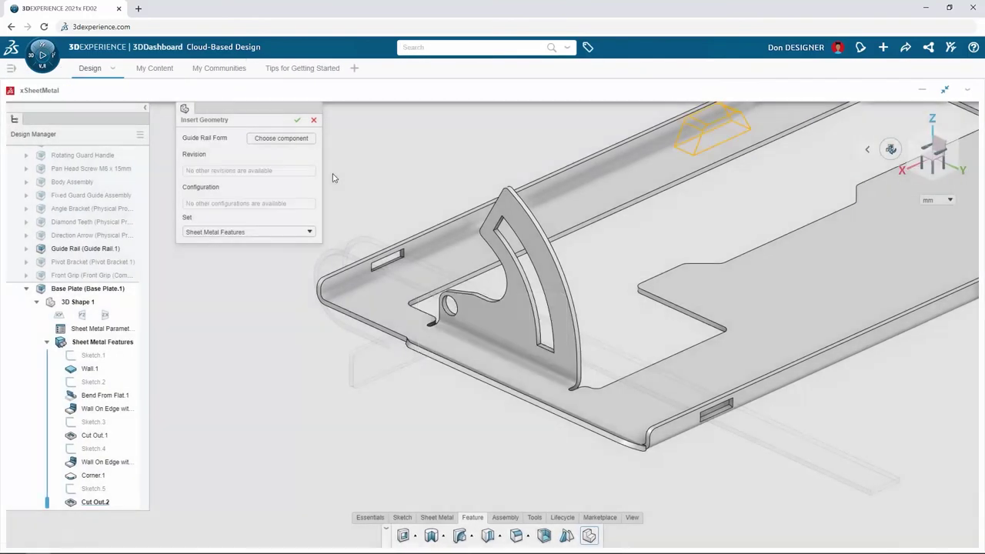
Step: Confirm the Guide Rail Form insertion and sketch a point on the plate as Sketch.6
{"action": "left_click", "coordinate": [403, 517]}
{"action": "left_click", "coordinate": [535, 536]}
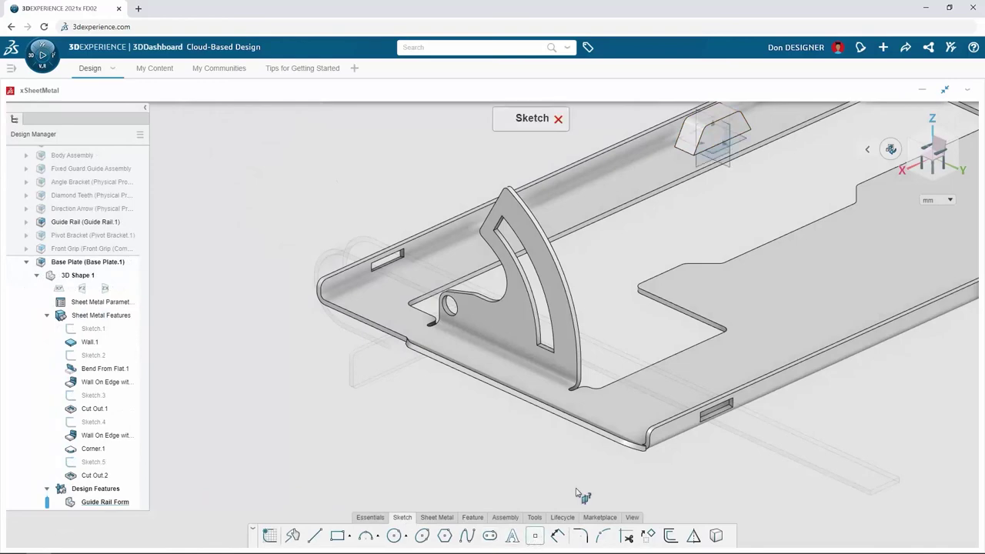
{"action": "left_click", "coordinate": [635, 414]}
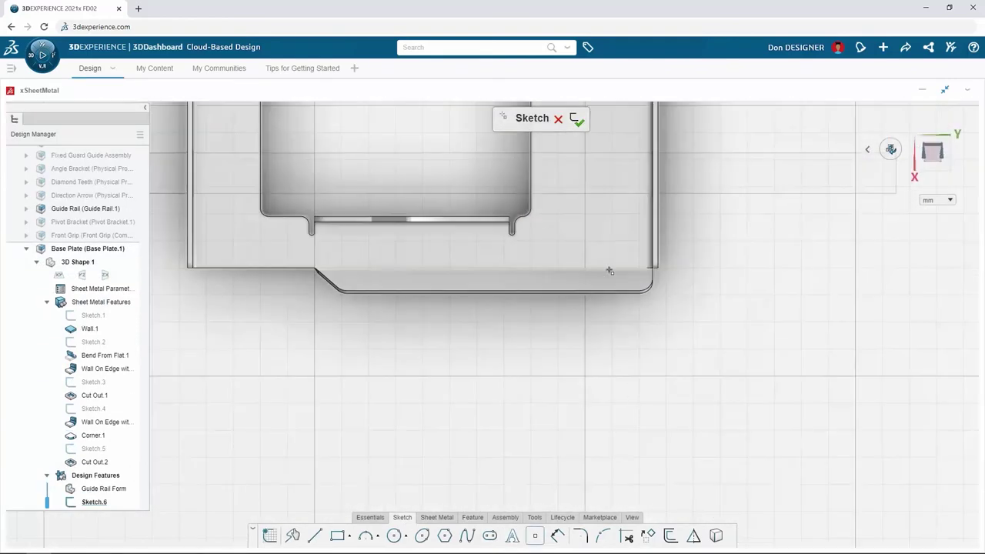
{"action": "left_click", "coordinate": [589, 173]}
{"action": "left_click", "coordinate": [577, 122]}
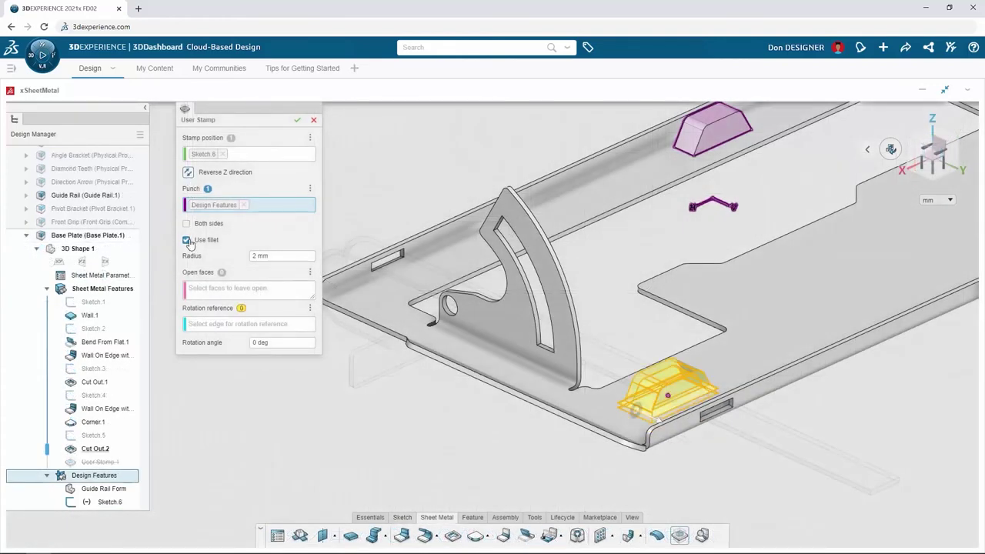
Step: Make User Stamp.1 without fillets, leaving the form's end face open
{"action": "left_click", "coordinate": [186, 240]}
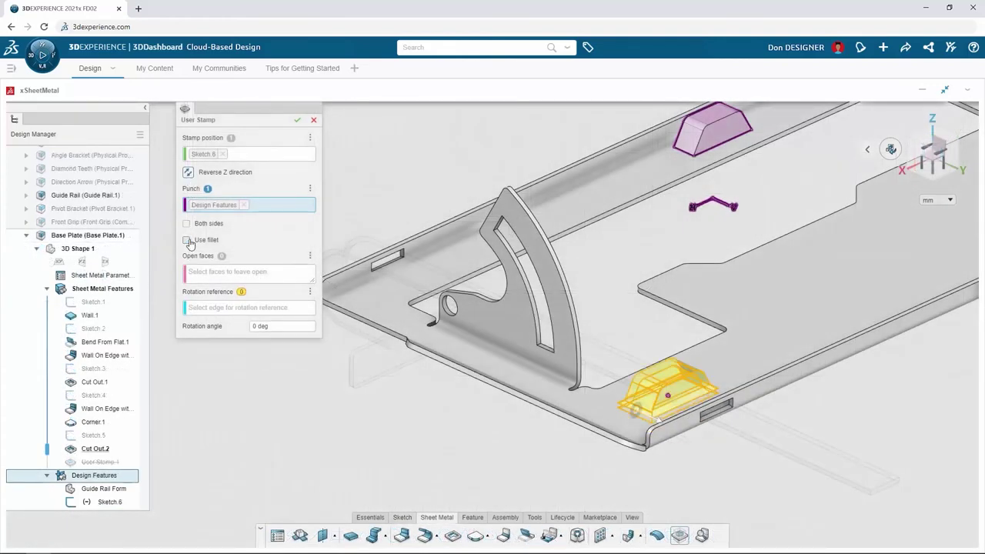
{"action": "left_click", "coordinate": [208, 279]}
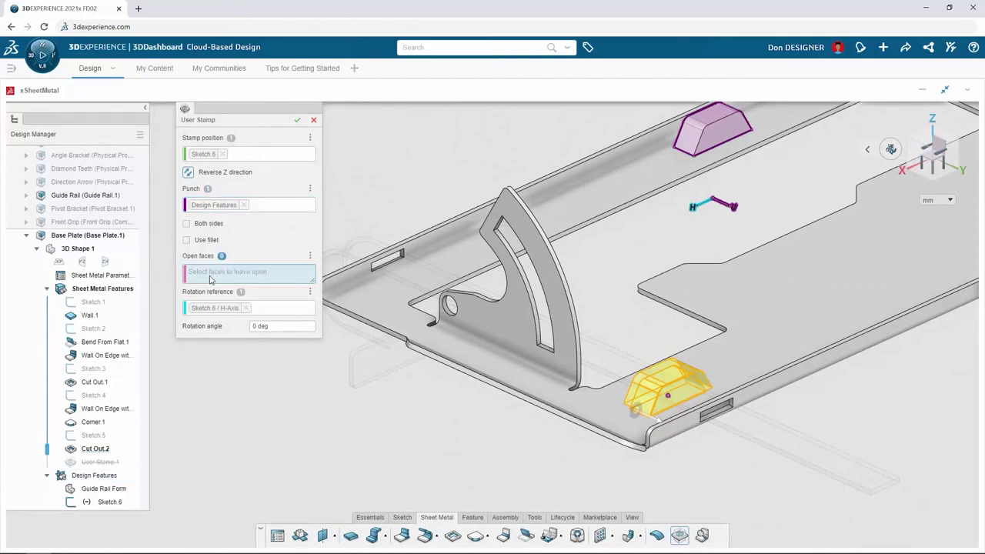
{"action": "left_click", "coordinate": [718, 139]}
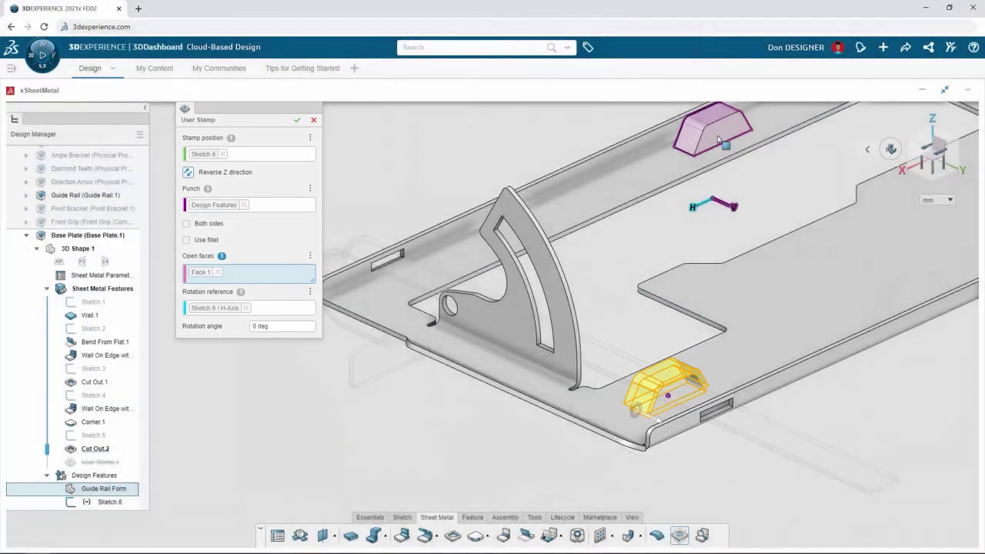
{"action": "left_click", "coordinate": [143, 235]}
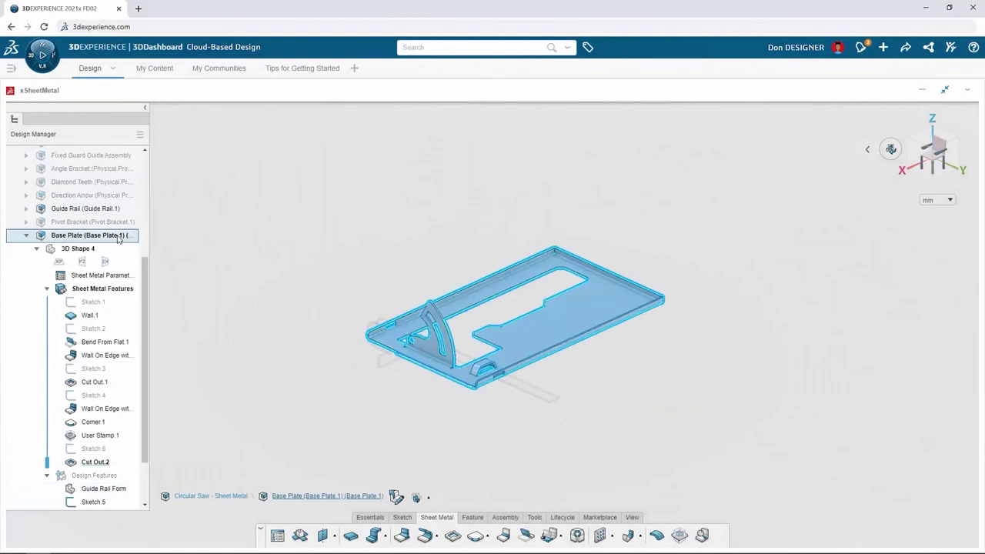
Step: Filter materials by 'galvanized' and apply Metal_Galvanized_Rough to Base Plate.1
{"action": "mouse_move", "coordinate": [487, 175]}
{"action": "left_mouse_down"}
{"action": "mouse_move", "coordinate": [260, 135]}
{"action": "mouse_move", "coordinate": [233, 120]}
{"action": "left_mouse_up"}
{"action": "left_click", "coordinate": [227, 159]}
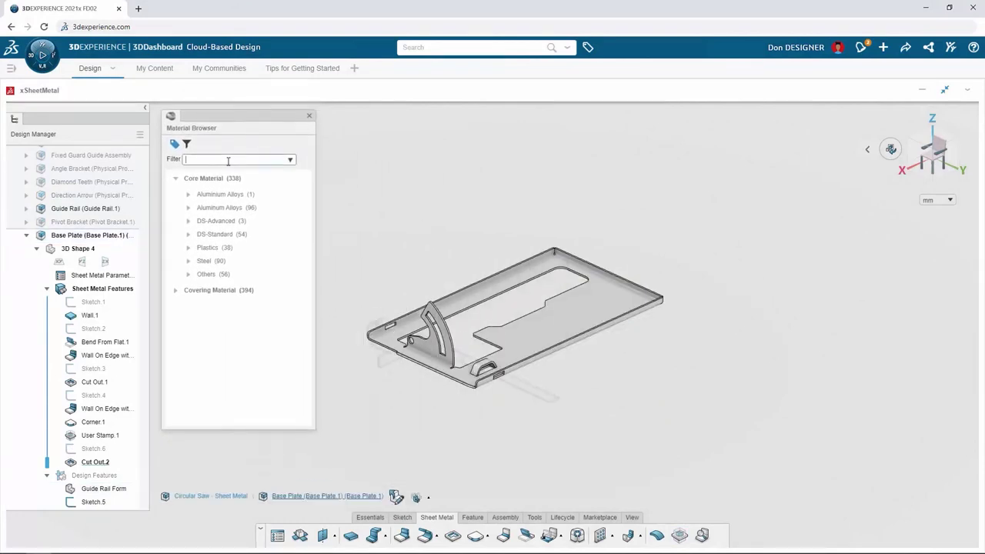
{"action": "type", "text": "galvanized"}
{"action": "key", "text": "Return"}
{"action": "left_click_drag", "start_coordinate": [250, 222], "coordinate": [590, 313]}
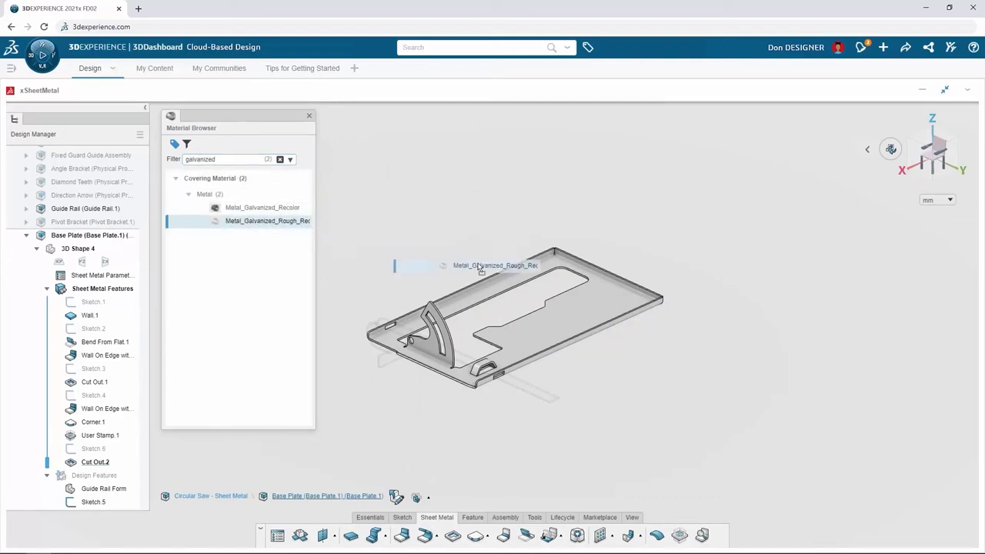
{"action": "left_click", "coordinate": [650, 320]}
{"action": "left_click", "coordinate": [693, 322]}
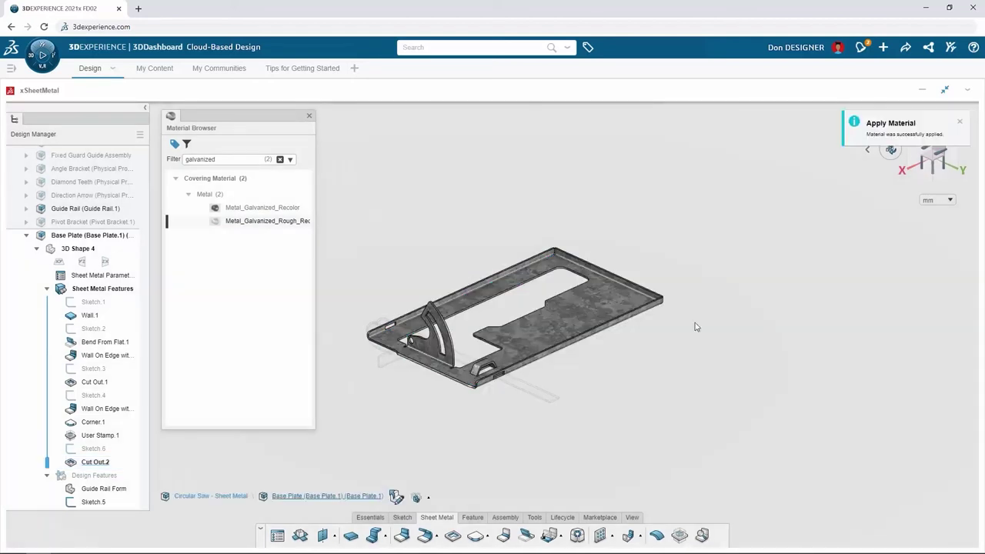
{"action": "left_click", "coordinate": [308, 115]}
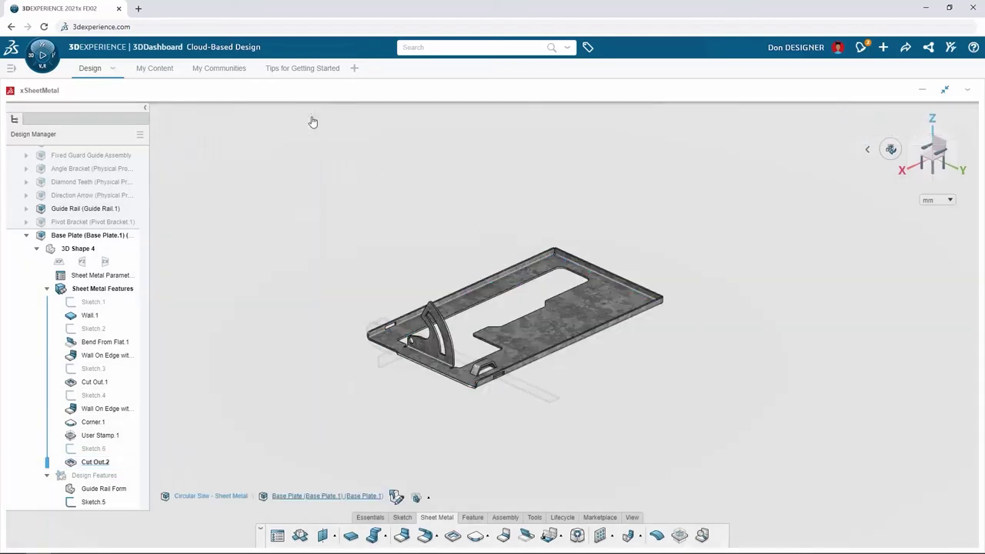
{"action": "left_click", "coordinate": [526, 535]}
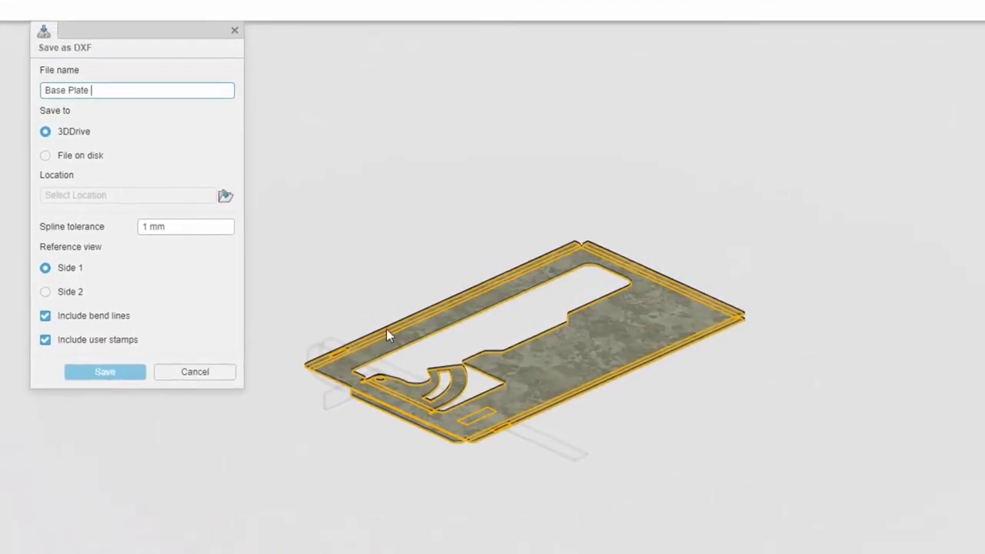
Step: Set the location to 3DDrive's My Files and save the Base Plate DXF
{"action": "left_click", "coordinate": [255, 205]}
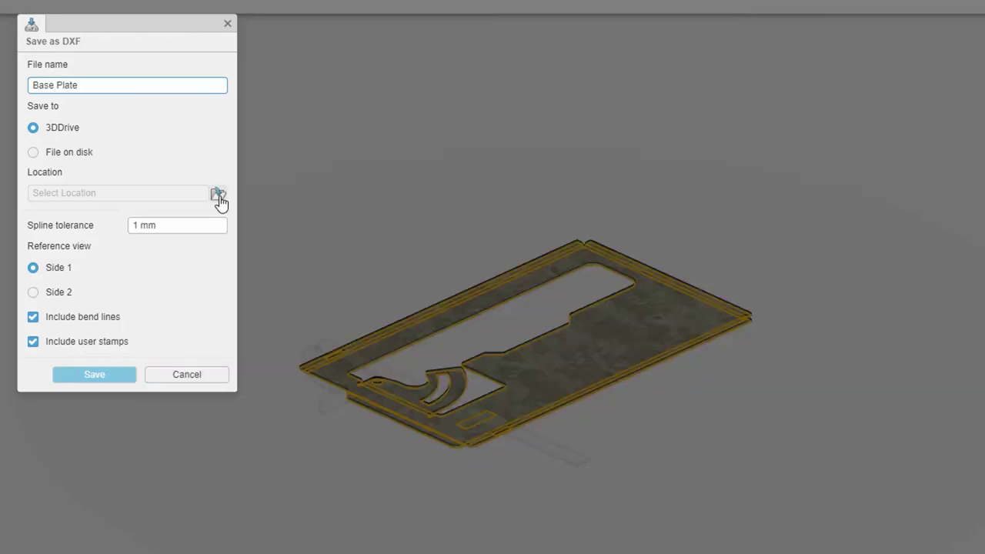
{"action": "left_click", "coordinate": [219, 194]}
{"action": "left_click", "coordinate": [458, 267]}
{"action": "left_click", "coordinate": [516, 490]}
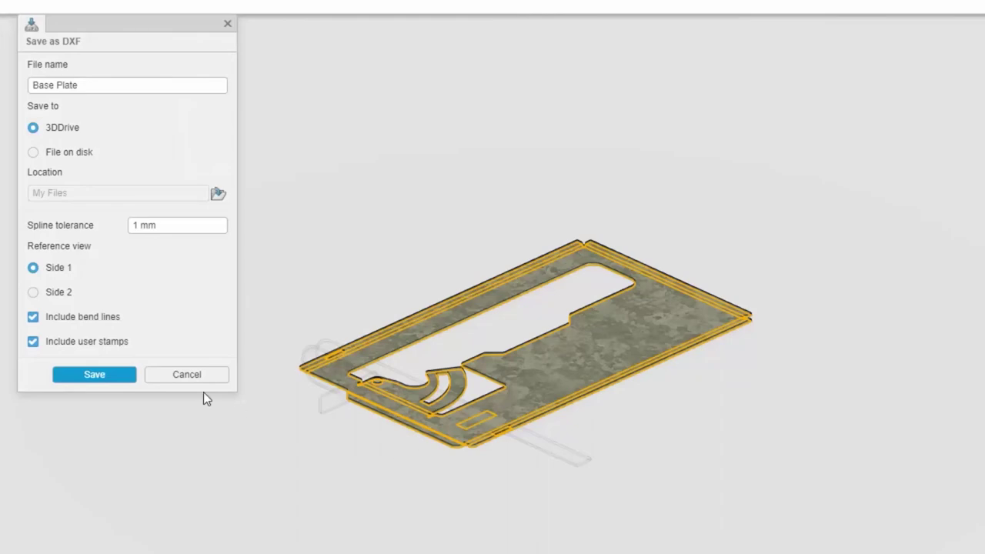
{"action": "left_click", "coordinate": [103, 374]}
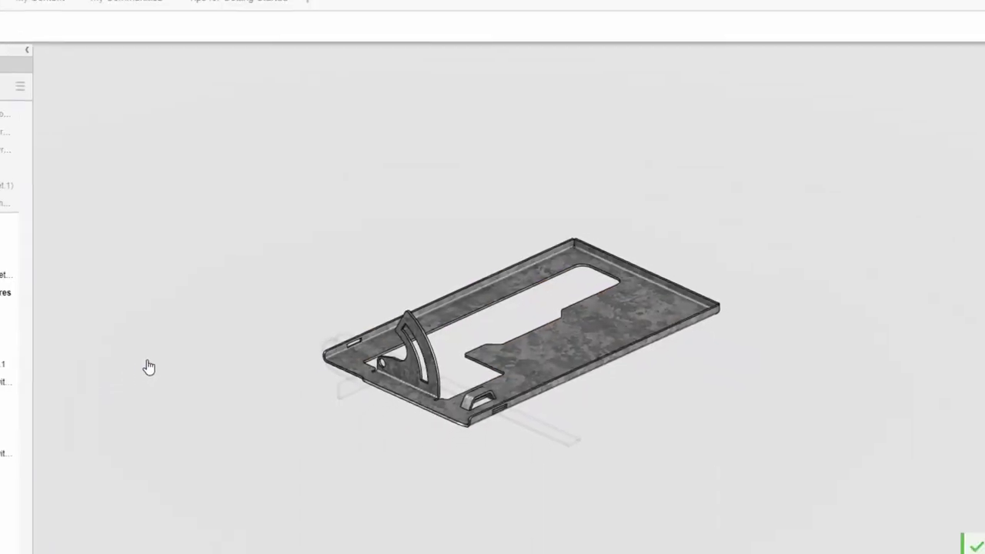
{"action": "left_click", "coordinate": [43, 56]}
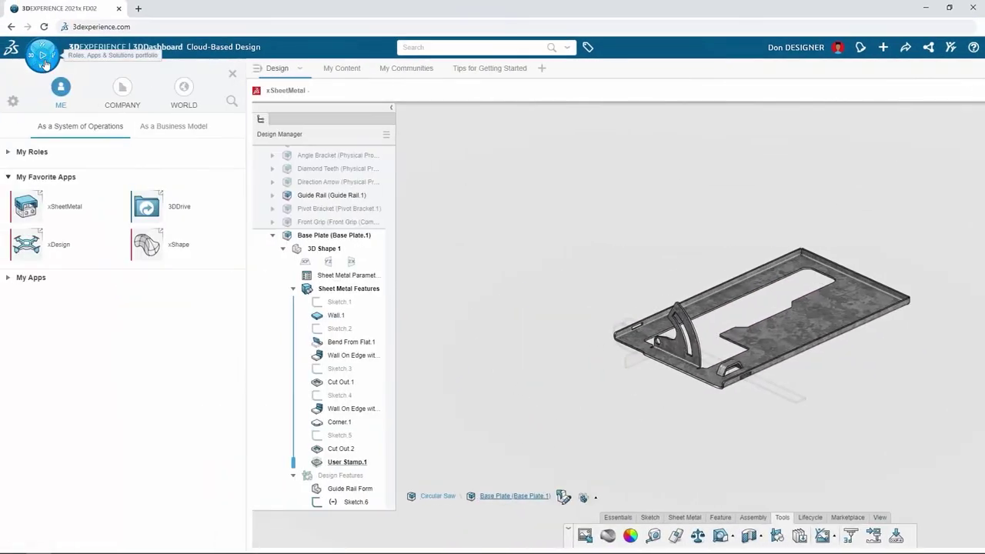
Step: Open Base Plate.dxf from 3DDrive in a widened preview
{"action": "left_click", "coordinate": [175, 220]}
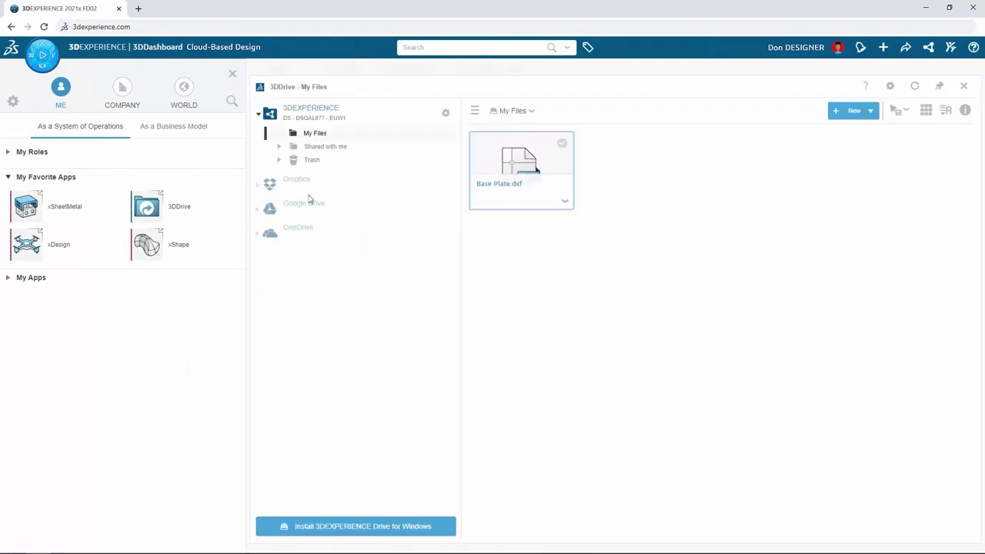
{"action": "double_click", "coordinate": [533, 165]}
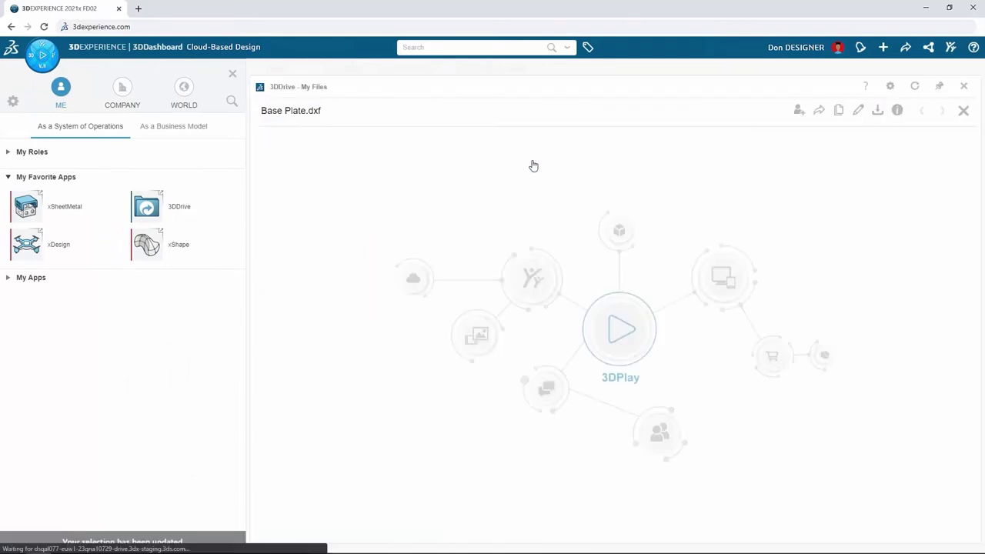
{"action": "left_click", "coordinate": [232, 75]}
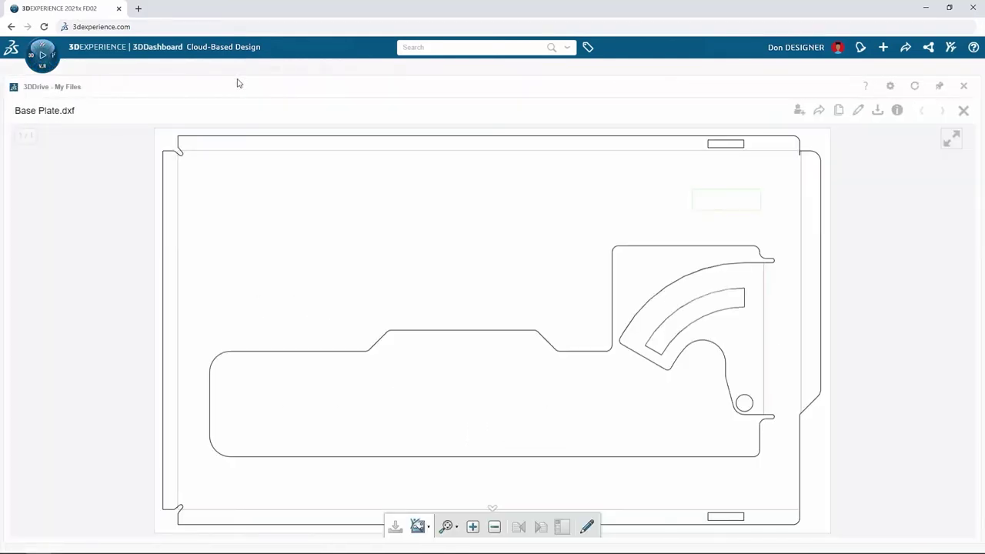
Step: Mark up the drawing in green, circling the right notch
{"action": "left_click", "coordinate": [589, 529]}
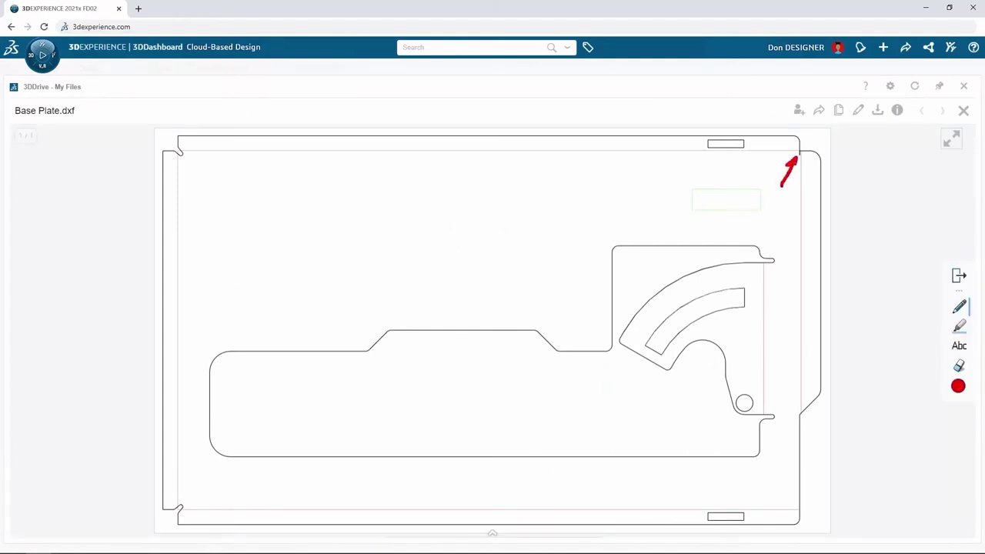
{"action": "left_click", "coordinate": [958, 386]}
{"action": "left_click", "coordinate": [921, 343]}
{"action": "left_click_drag", "start_coordinate": [775, 271], "coordinate": [780, 248]}
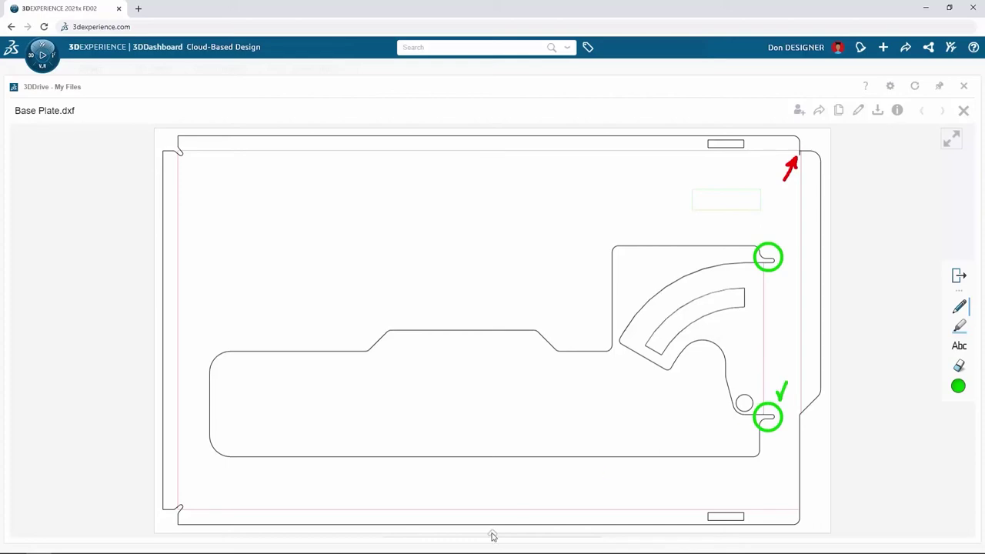
{"action": "mouse_move", "coordinate": [492, 533]}
{"action": "left_click", "coordinate": [427, 528]}
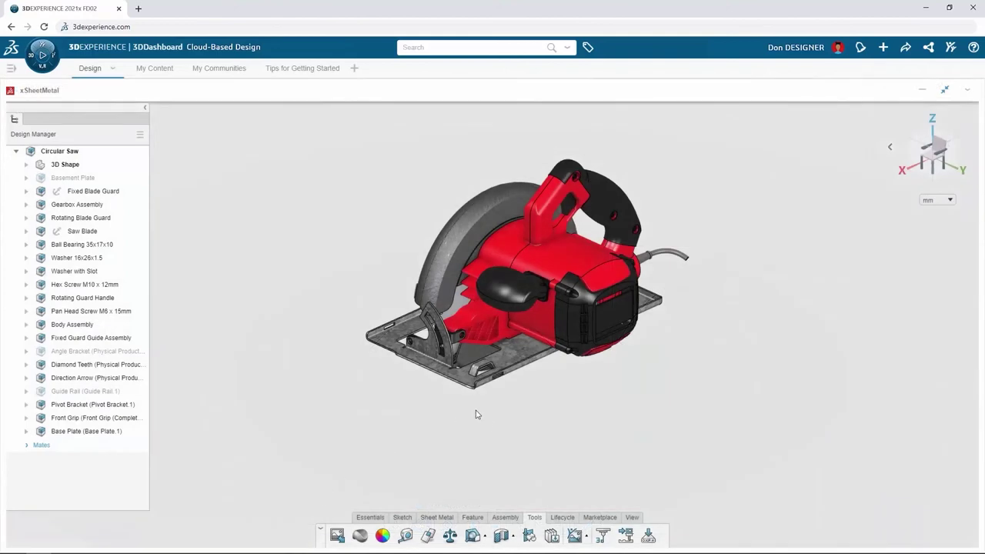
Step: Recognize the pivot bracket as sheet metal using its body and flat reference face
{"action": "middle_click_drag", "start_coordinate": [475, 415], "coordinate": [470, 285]}
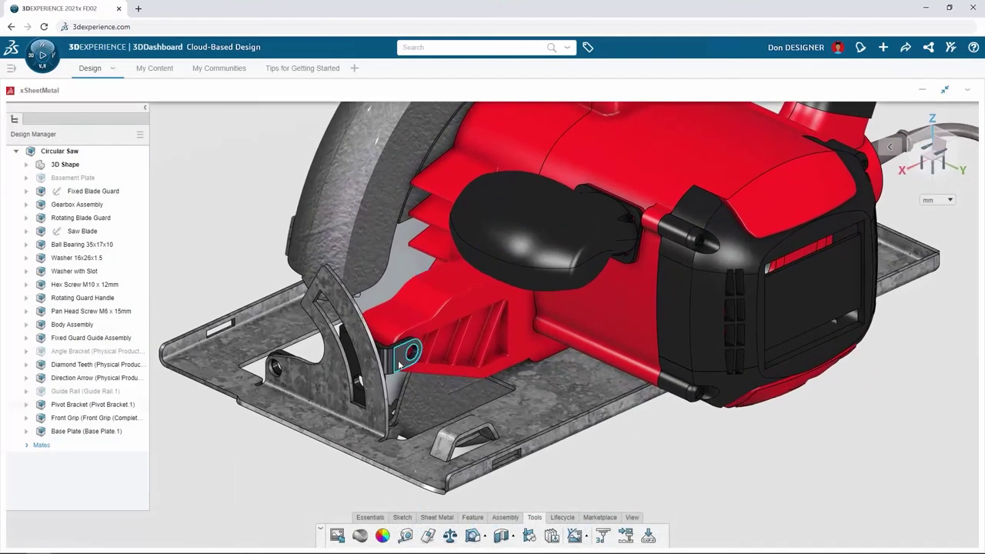
{"action": "double_click", "coordinate": [400, 364]}
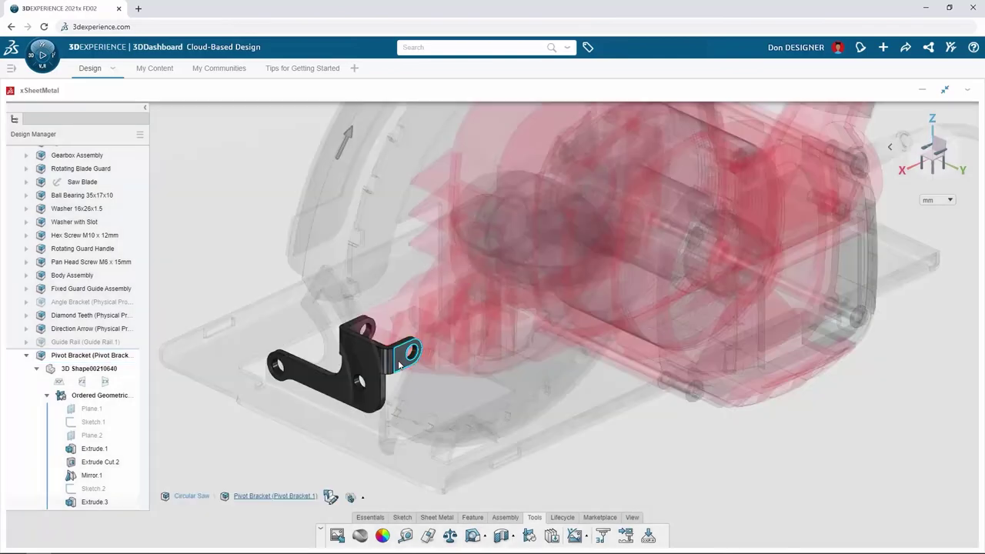
{"action": "left_click", "coordinate": [435, 522]}
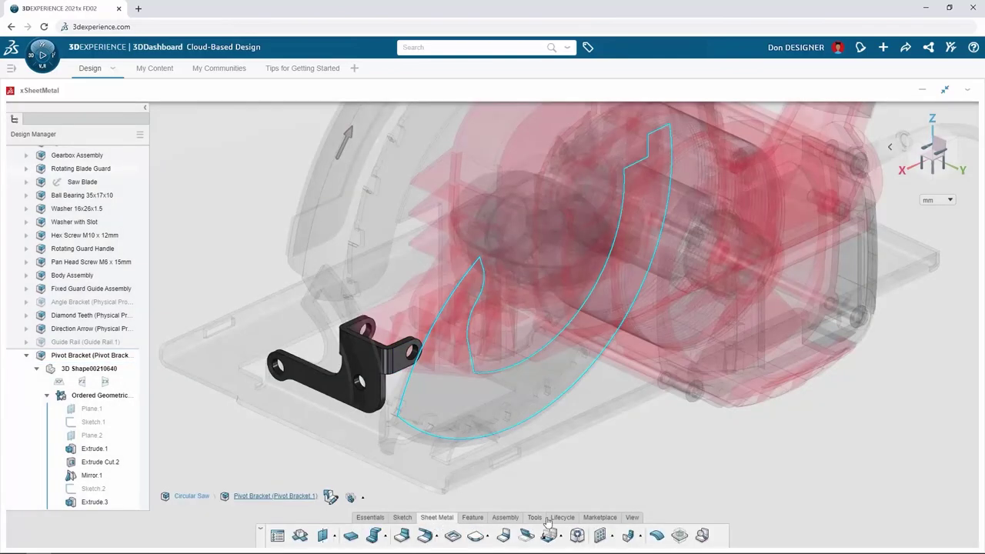
{"action": "left_click", "coordinate": [701, 536]}
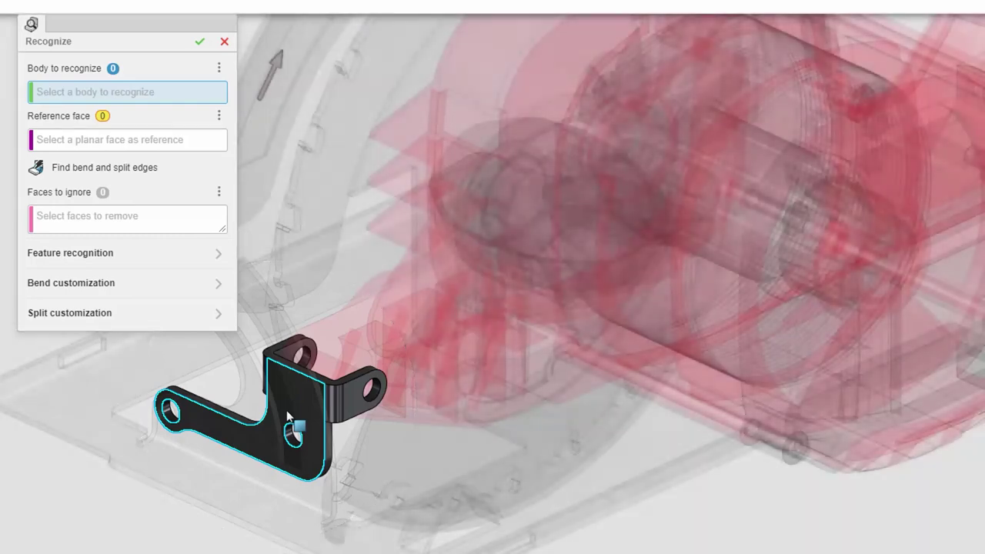
{"action": "left_click", "coordinate": [287, 416]}
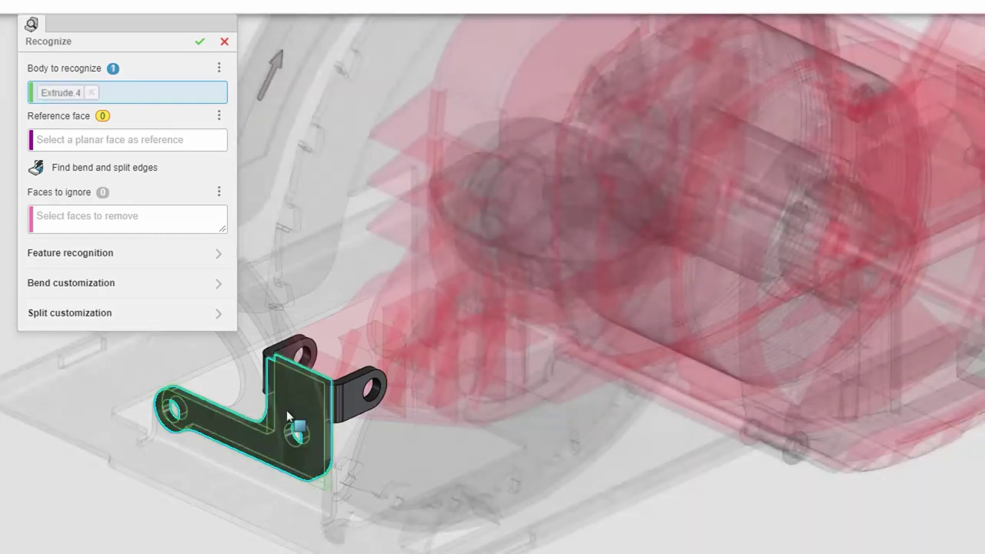
{"action": "left_click", "coordinate": [287, 416]}
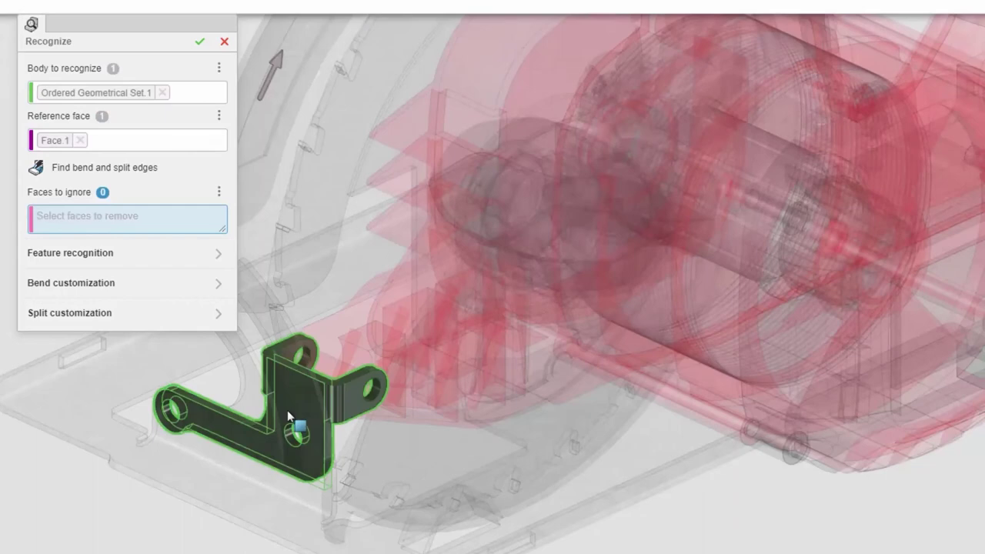
{"action": "left_click", "coordinate": [200, 42]}
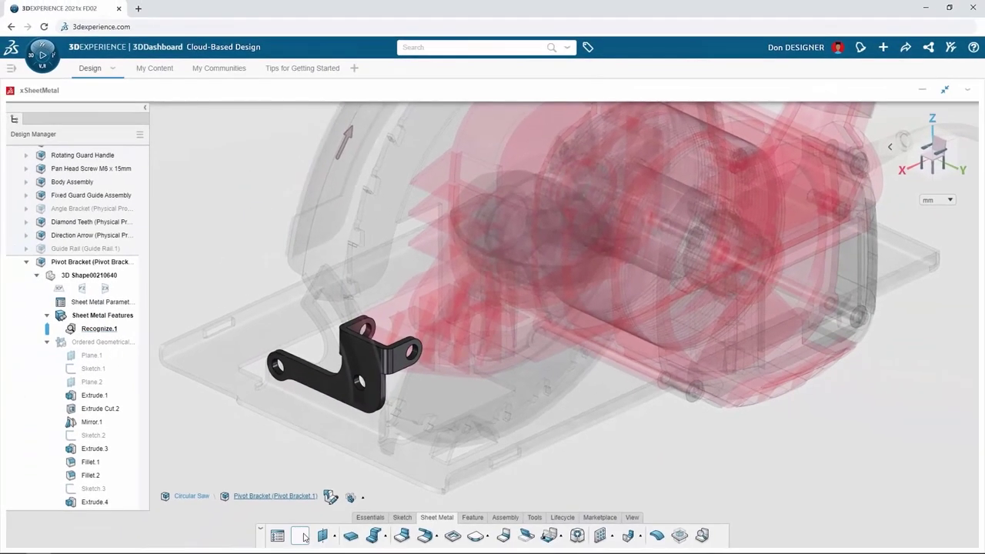
Step: Unfold the bracket into a flat pattern and fold it back
{"action": "left_click", "coordinate": [301, 535]}
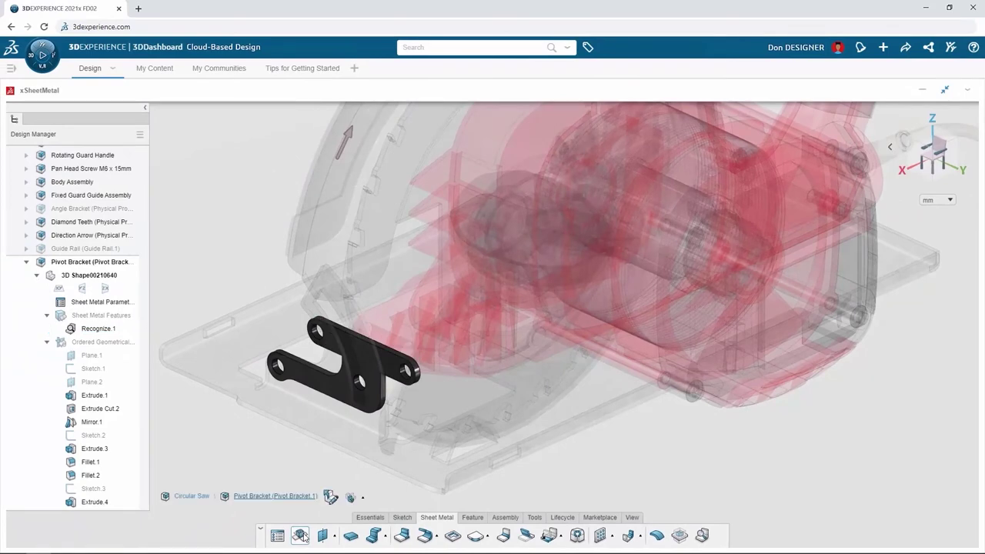
{"action": "left_click", "coordinate": [301, 536]}
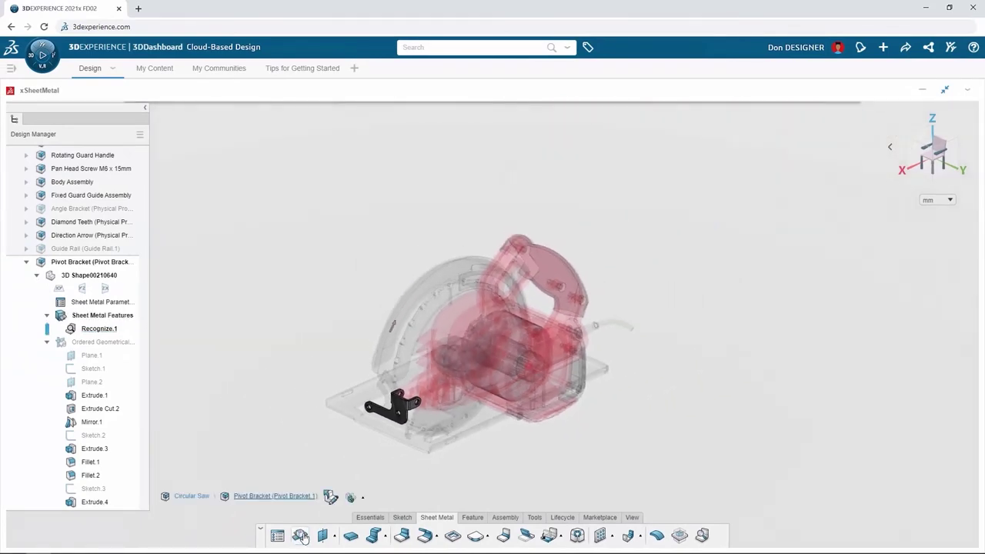
{"action": "left_click", "coordinate": [329, 499]}
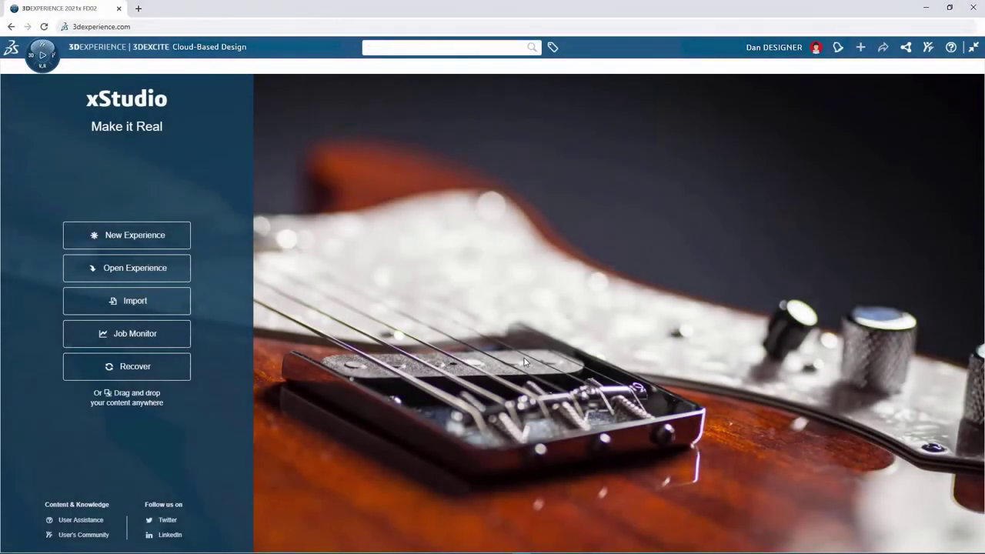
Step: Open the Circular Saw model, orbit it, and enlarge the scene's materials list
{"action": "left_click", "coordinate": [162, 243]}
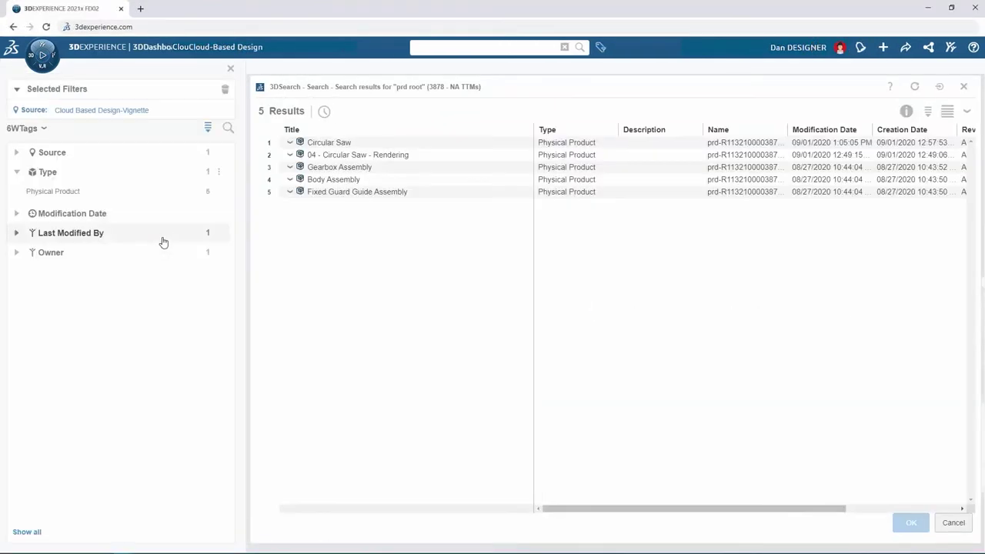
{"action": "left_click", "coordinate": [331, 144]}
{"action": "mouse_move", "coordinate": [400, 256]}
{"action": "left_mouse_down"}
{"action": "mouse_move", "coordinate": [611, 209]}
{"action": "mouse_move", "coordinate": [908, 167]}
{"action": "left_mouse_up"}
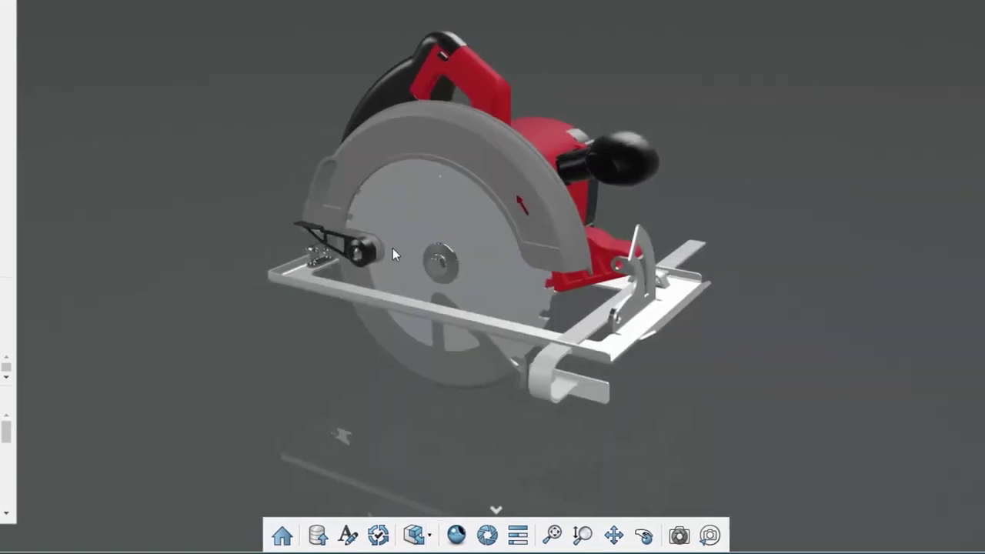
{"action": "left_click", "coordinate": [55, 304]}
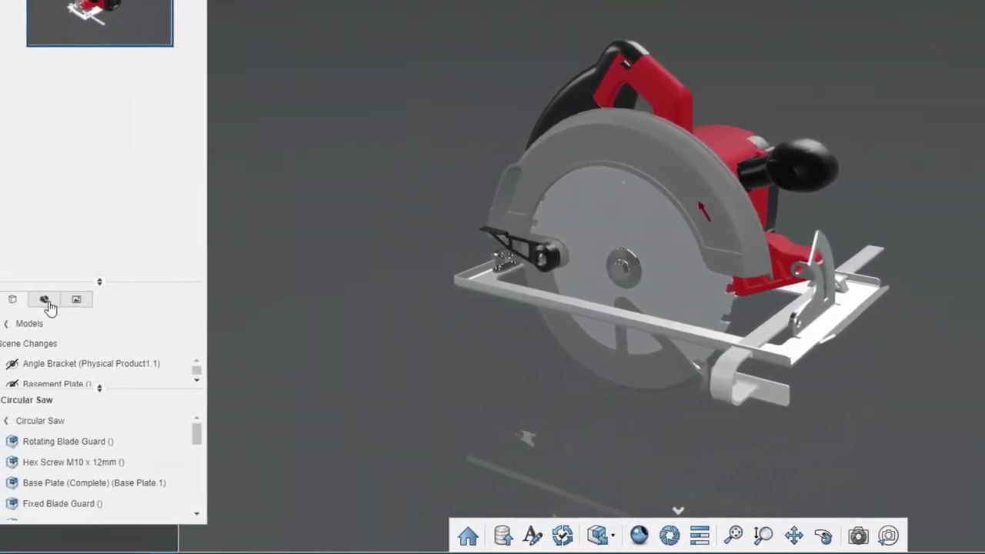
{"action": "left_click_drag", "start_coordinate": [107, 282], "coordinate": [135, 118]}
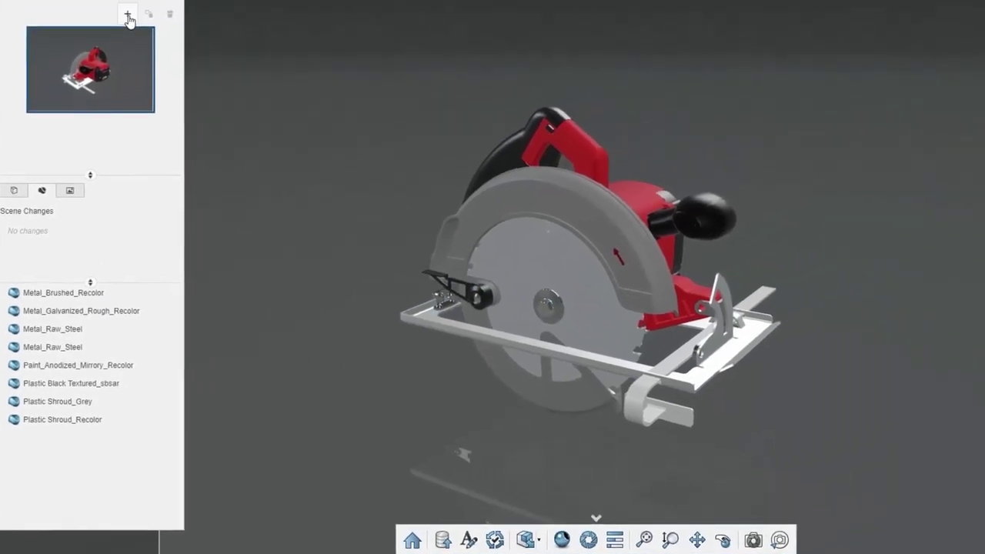
Step: Create a new scene and change the shroud's base colour to dark blue
{"action": "left_click", "coordinate": [128, 17]}
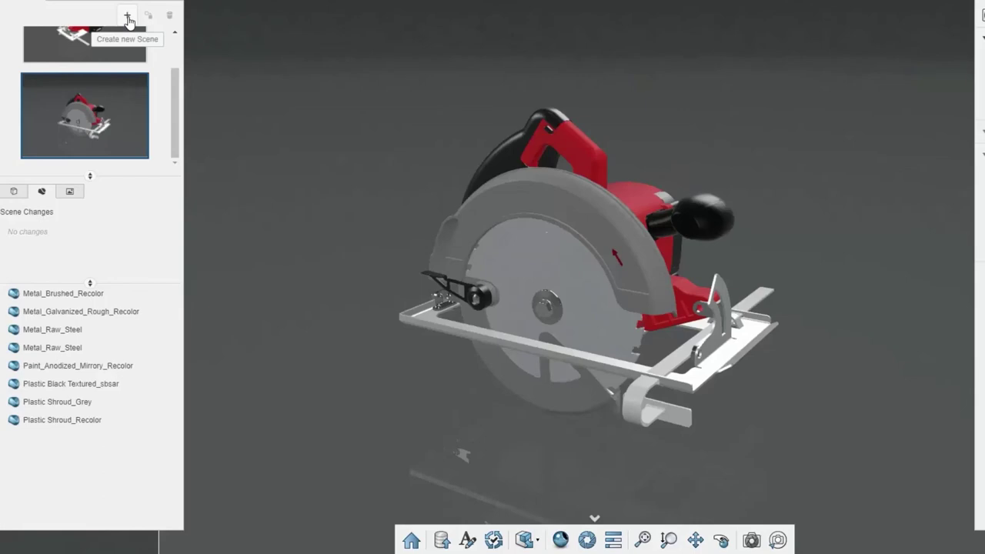
{"action": "left_click_drag", "start_coordinate": [215, 178], "coordinate": [564, 221]}
{"action": "left_click", "coordinate": [564, 221]}
{"action": "left_click", "coordinate": [599, 213]}
{"action": "left_click", "coordinate": [836, 94]}
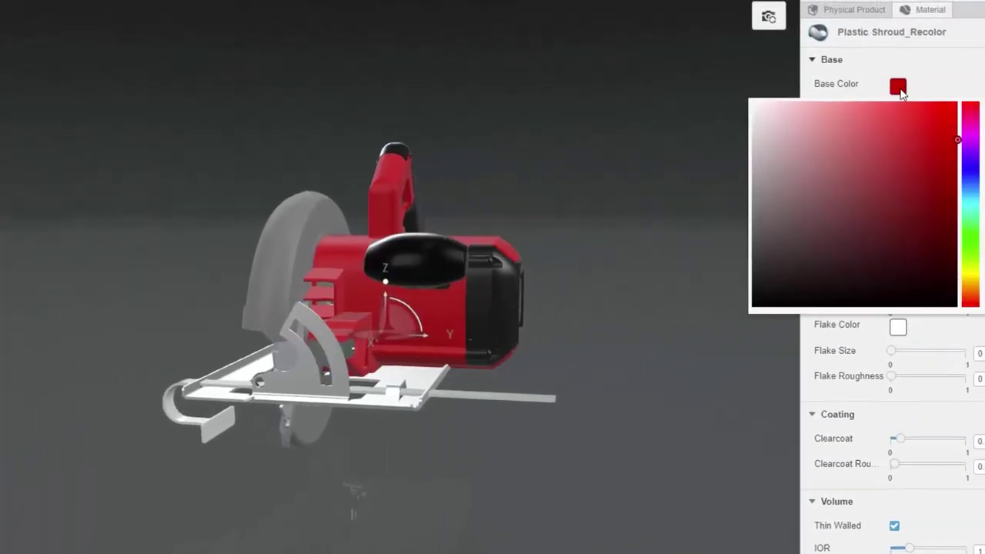
{"action": "left_click", "coordinate": [911, 190]}
{"action": "left_click", "coordinate": [890, 219]}
{"action": "left_click", "coordinate": [532, 202]}
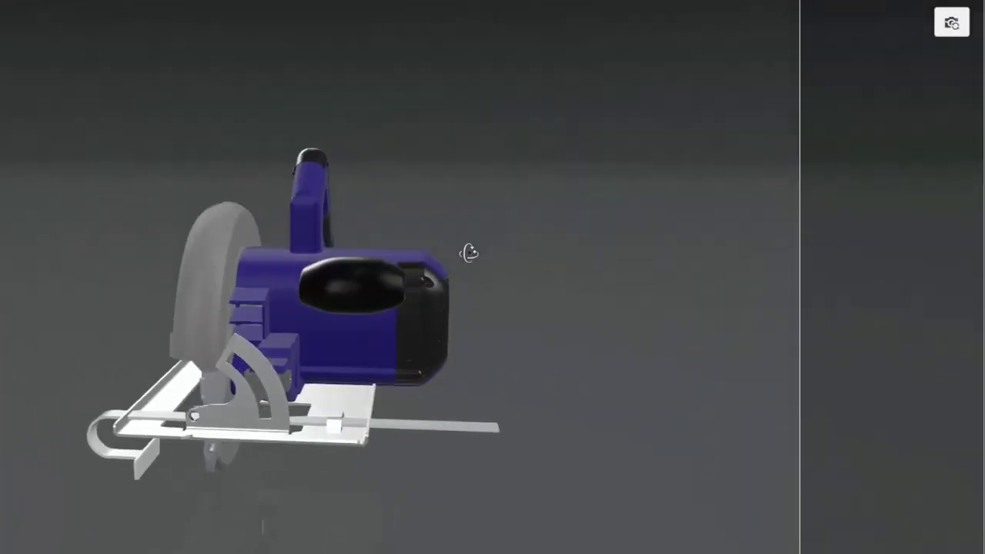
Step: Set the blade guard to grey and start a live render preview
{"action": "left_click_drag", "start_coordinate": [466, 250], "coordinate": [436, 350]}
{"action": "left_click", "coordinate": [268, 300]}
{"action": "left_click", "coordinate": [835, 95]}
{"action": "left_click", "coordinate": [685, 191]}
{"action": "left_click", "coordinate": [610, 197]}
{"action": "middle_click_drag", "start_coordinate": [610, 197], "coordinate": [537, 292], "text": "shift"}
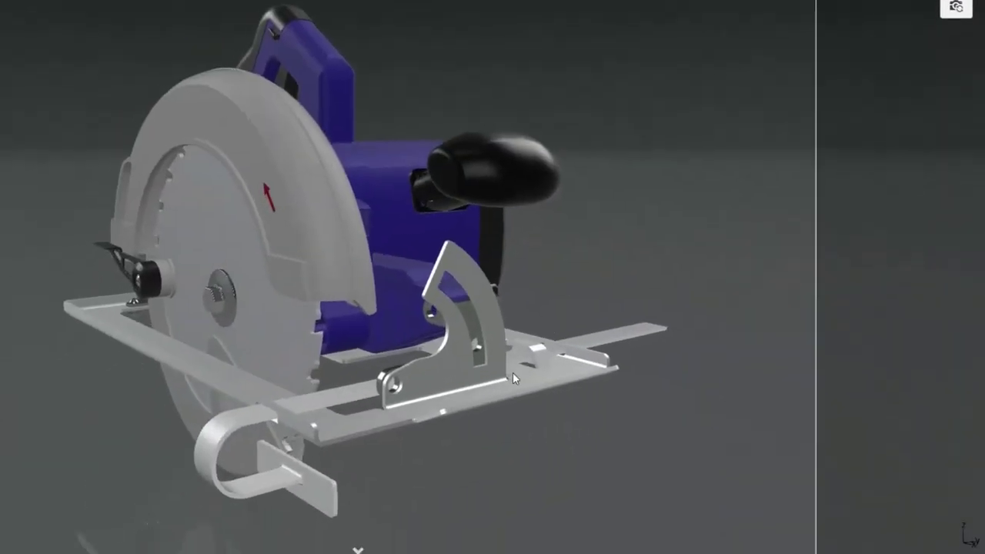
{"action": "left_click", "coordinate": [350, 538]}
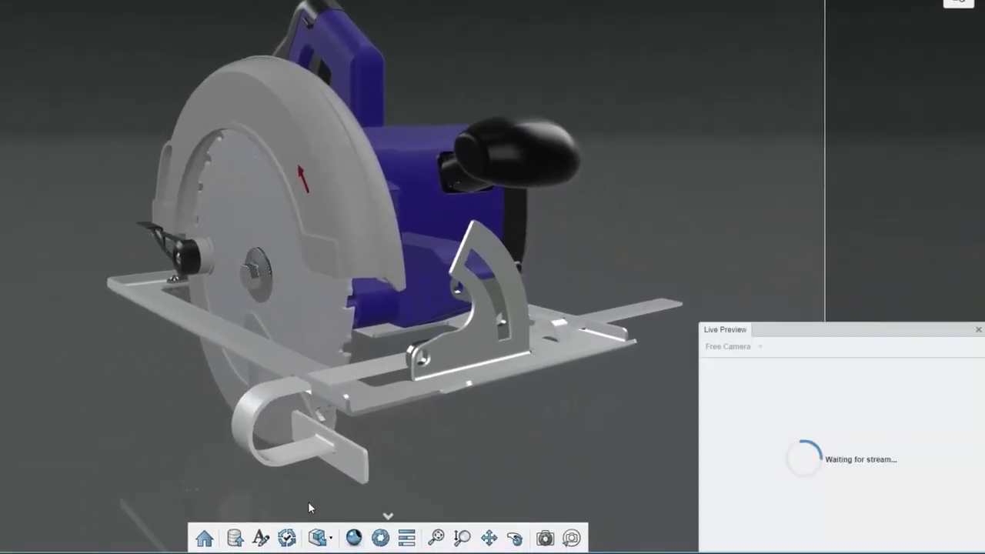
{"action": "middle_click_drag", "start_coordinate": [487, 441], "coordinate": [418, 442], "text": "shift"}
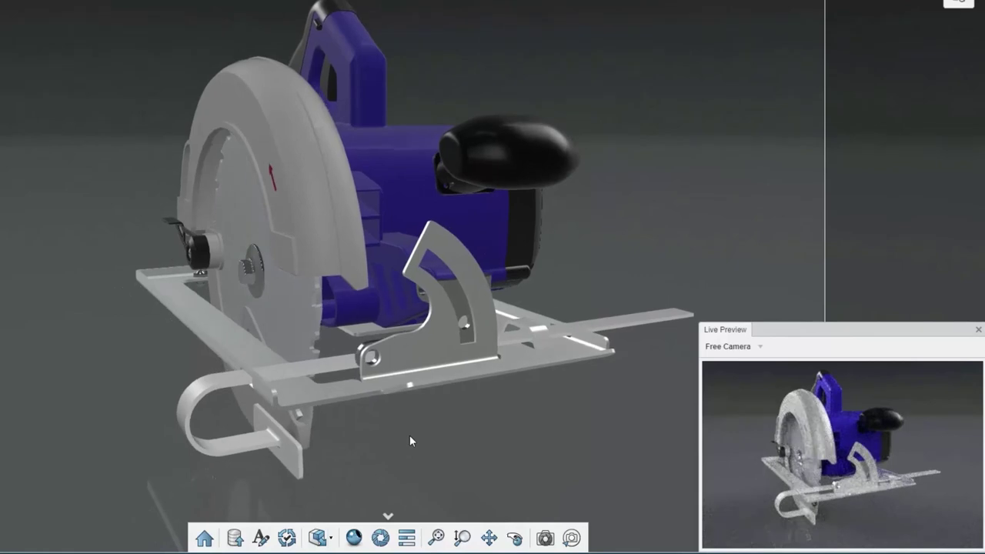
Step: Set the scene camera to 35 focal length and 16:9 HD Standard, zoomed closer
{"action": "left_click", "coordinate": [543, 539]}
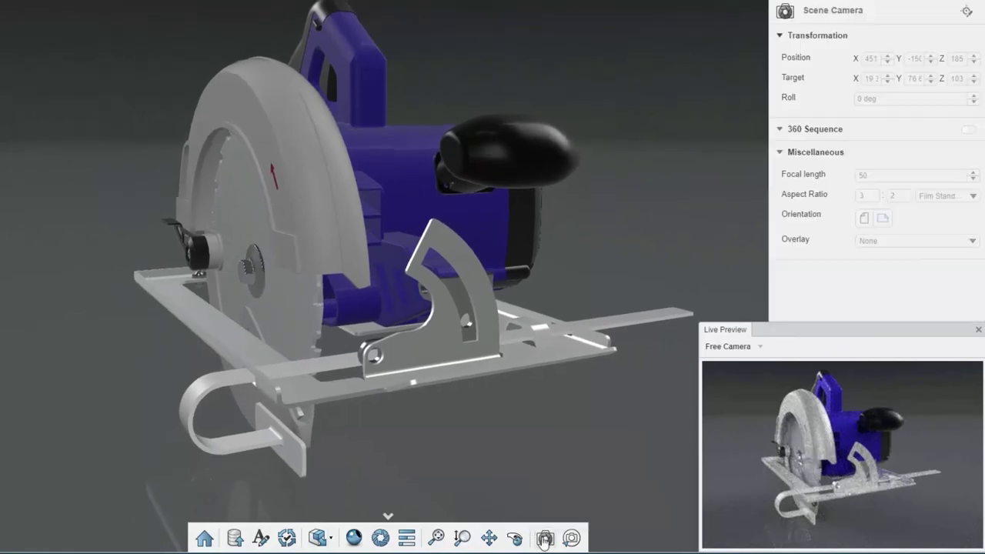
{"action": "left_click", "coordinate": [966, 11]}
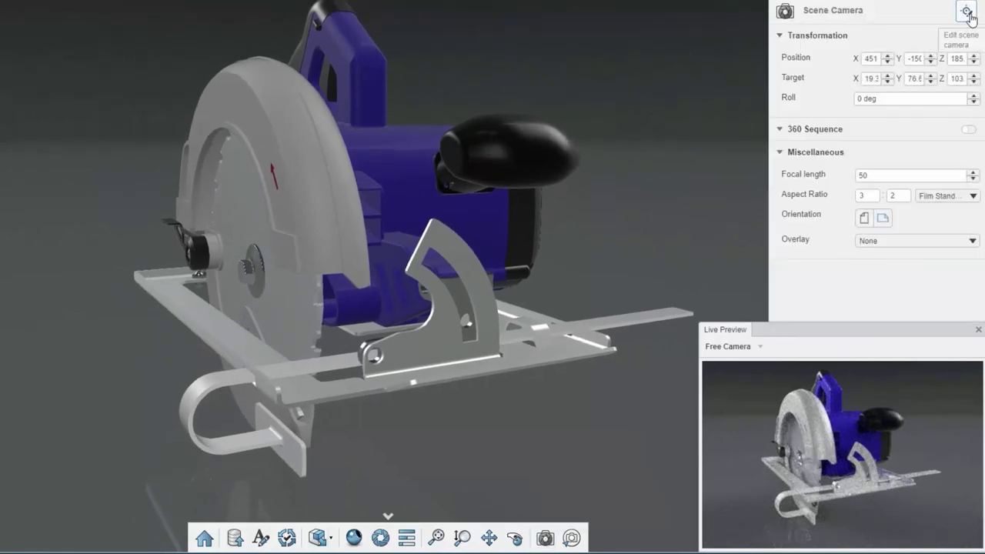
{"action": "type", "text": "35"}
{"action": "key", "text": "Return"}
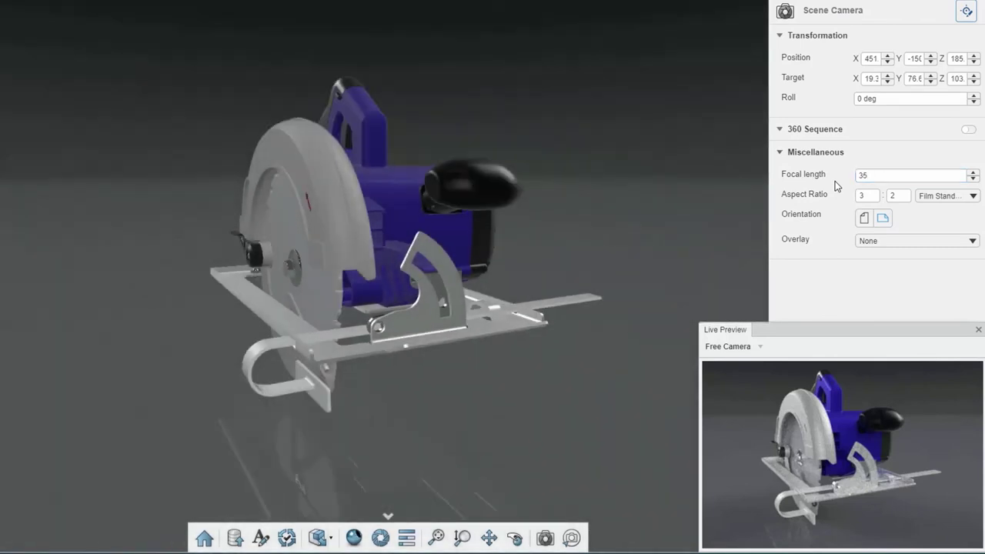
{"action": "left_click", "coordinate": [947, 198]}
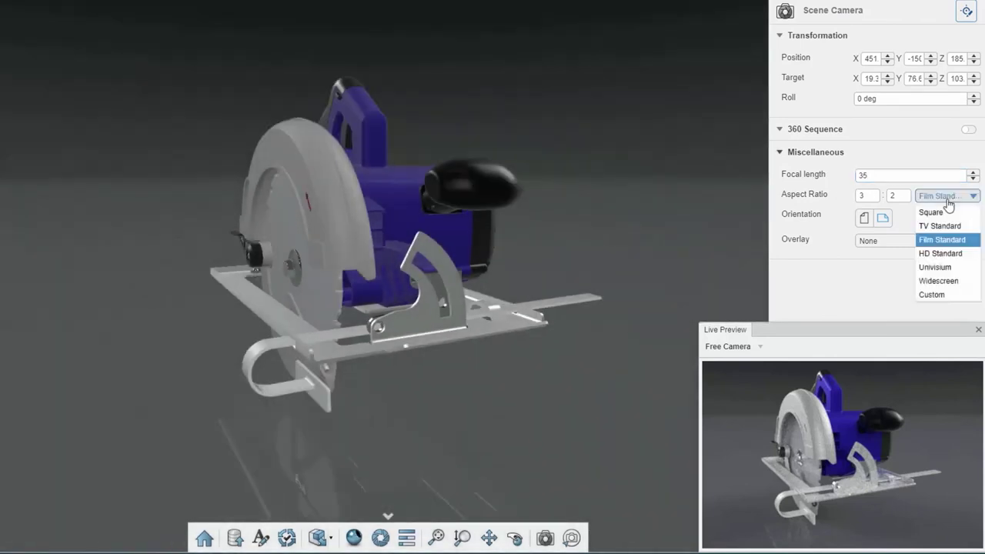
{"action": "left_click", "coordinate": [940, 253]}
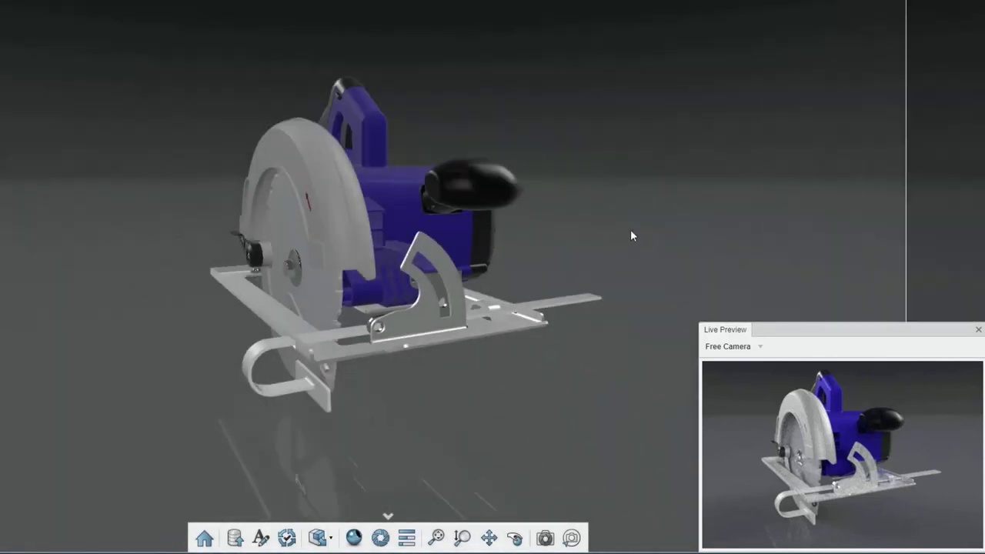
{"action": "scroll", "coordinate": [621, 220], "scroll_direction": "up", "scroll_amount": 3}
{"action": "scroll", "coordinate": [558, 228], "scroll_direction": "up", "scroll_amount": 3}
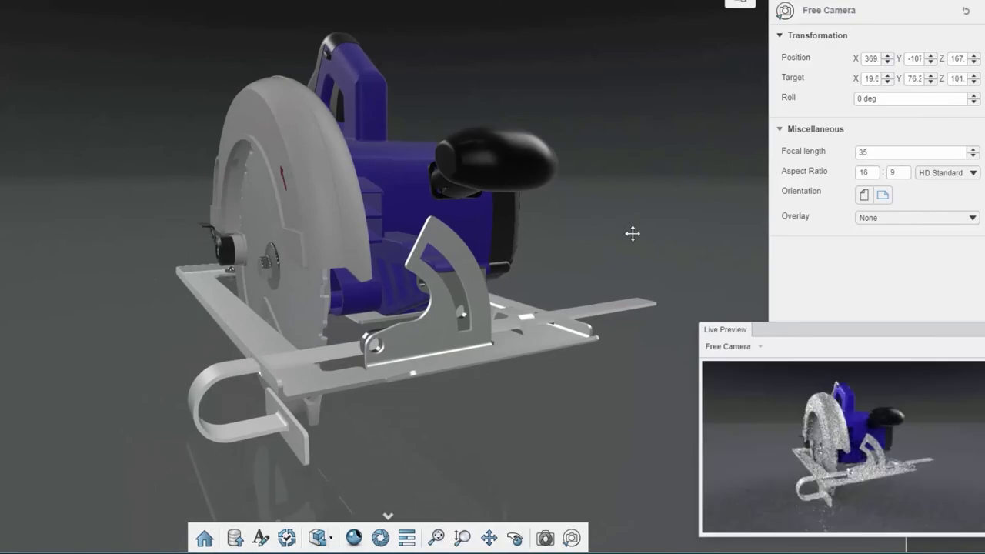
{"action": "left_click", "coordinate": [380, 538]}
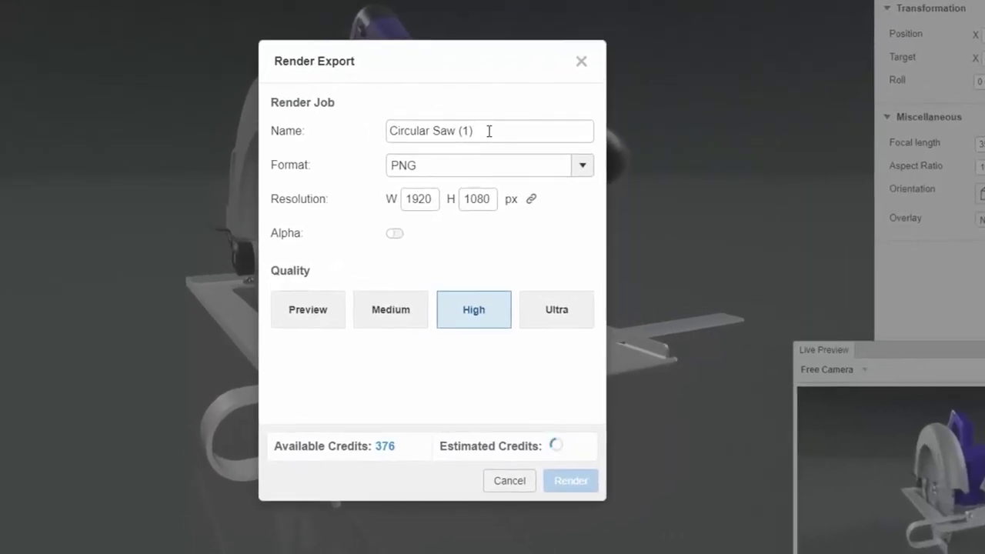
Step: Name the render job 'Circular Saw (BLUE)' and submit it
{"action": "key", "text": "BackSpace"}
{"action": "key", "text": "BackSpace"}
{"action": "type", "text": "BLUE"}
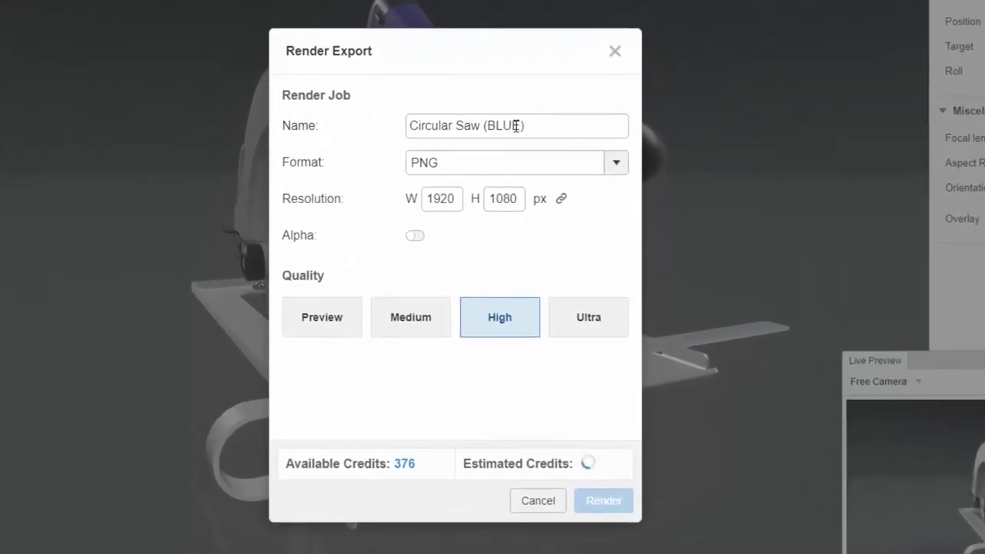
{"action": "type", "text": ")"}
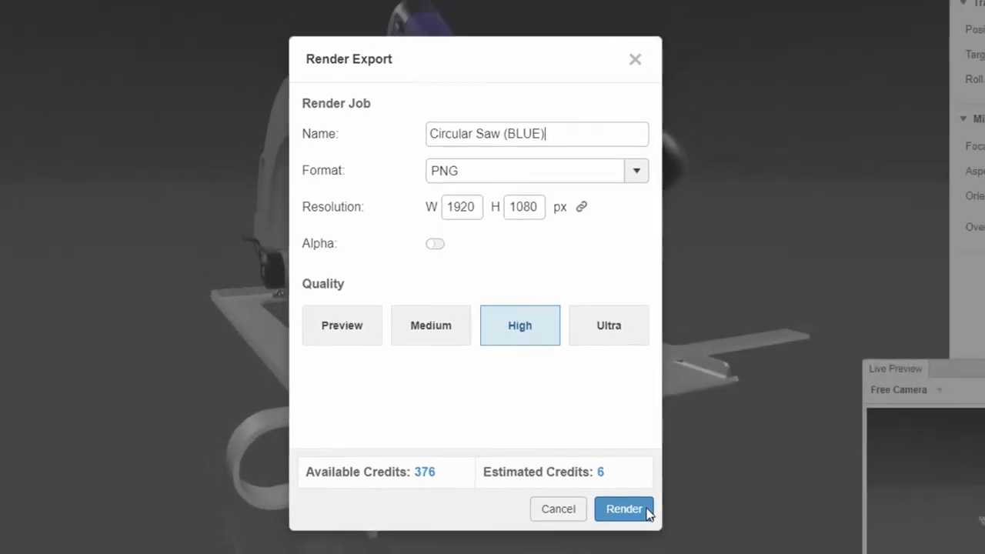
{"action": "left_click", "coordinate": [635, 498]}
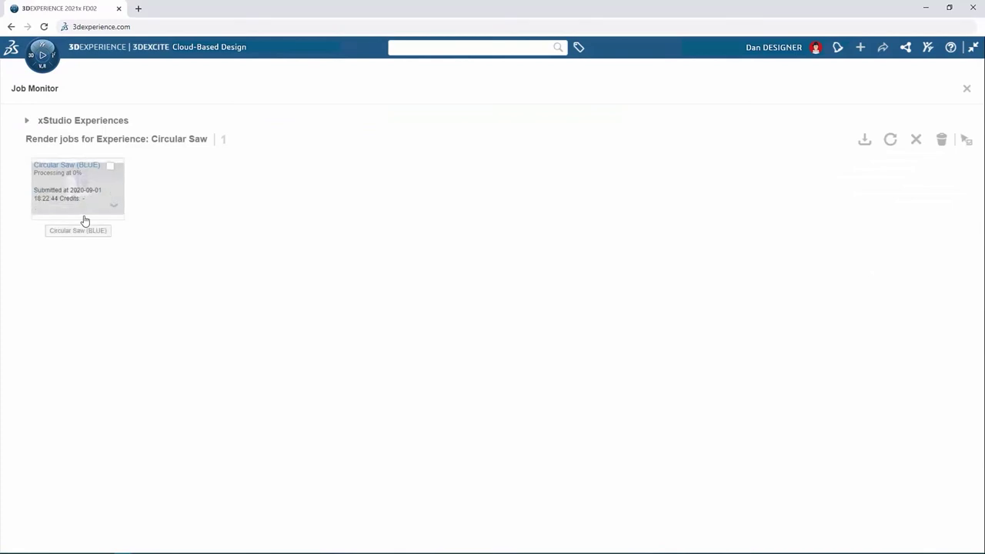
{"action": "left_click", "coordinate": [966, 89]}
{"action": "left_click", "coordinate": [93, 136]}
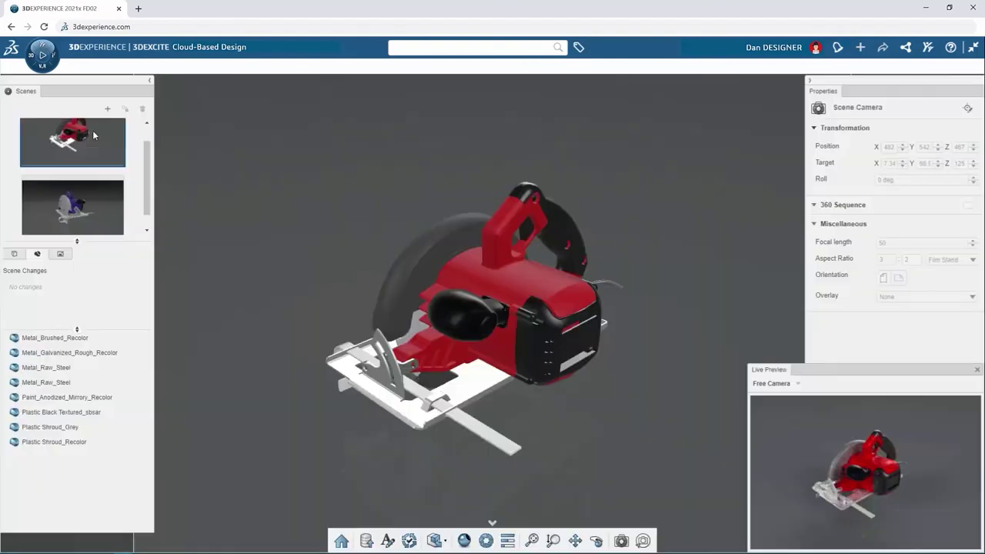
Step: Apply a low side view to the red scene camera and enable the 360 sequence
{"action": "middle_click_drag", "start_coordinate": [471, 389], "coordinate": [621, 140]}
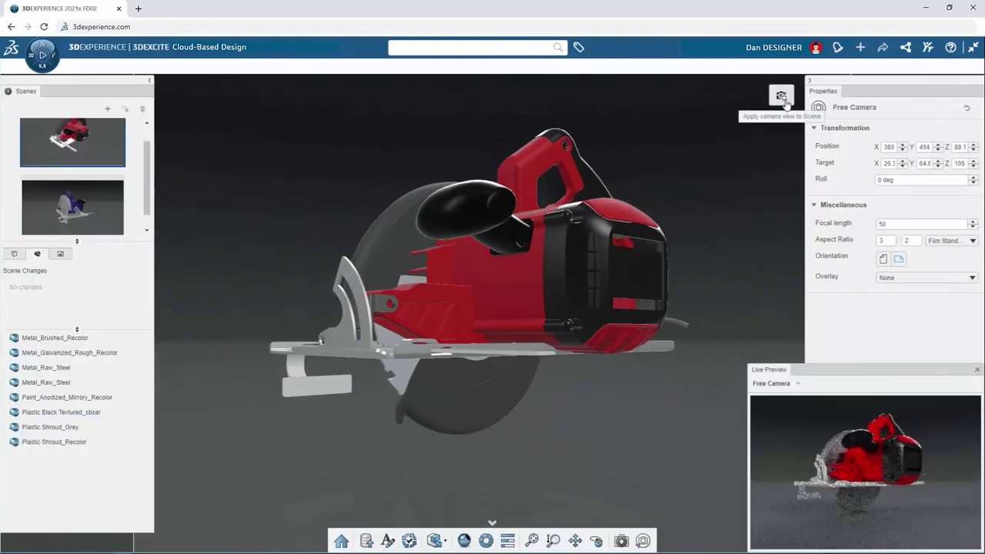
{"action": "left_click", "coordinate": [780, 94]}
{"action": "left_click", "coordinate": [622, 540]}
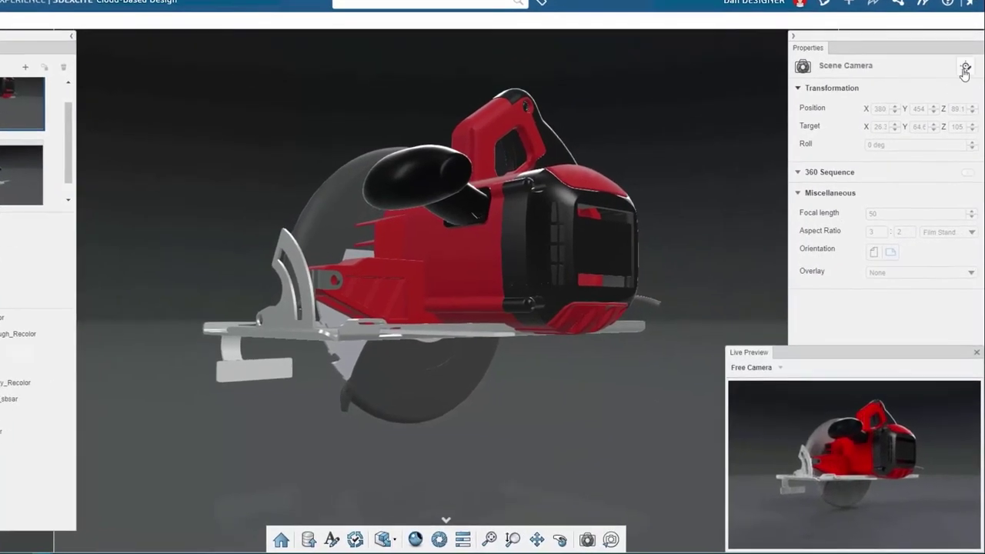
{"action": "left_click", "coordinate": [964, 68]}
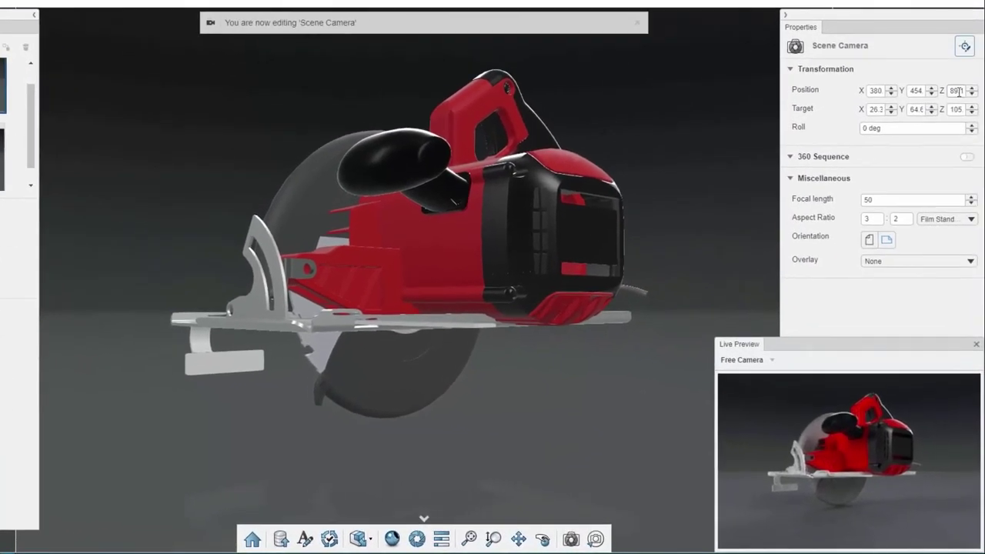
{"action": "left_click", "coordinate": [967, 172]}
{"action": "left_click", "coordinate": [803, 266]}
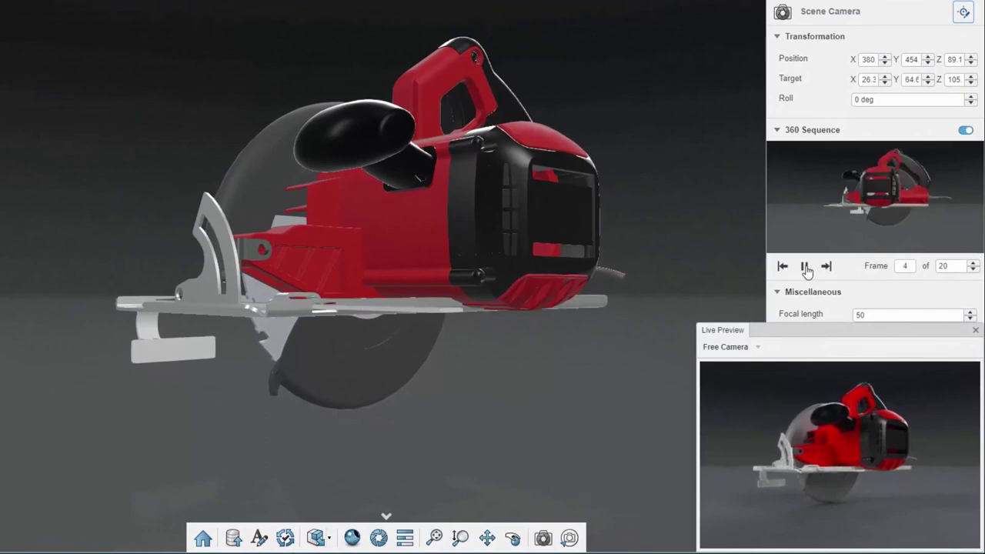
{"action": "left_click", "coordinate": [804, 268]}
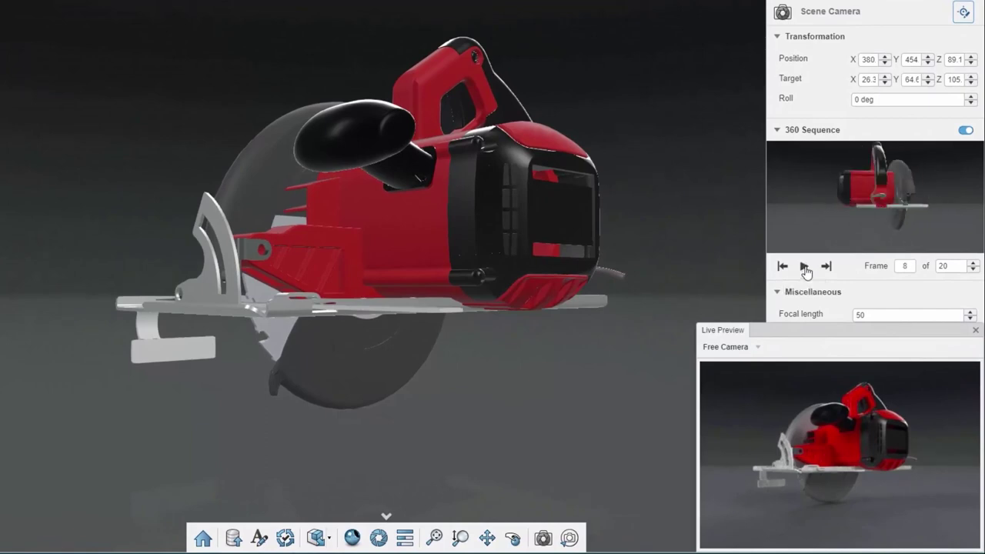
{"action": "left_click", "coordinate": [974, 329]}
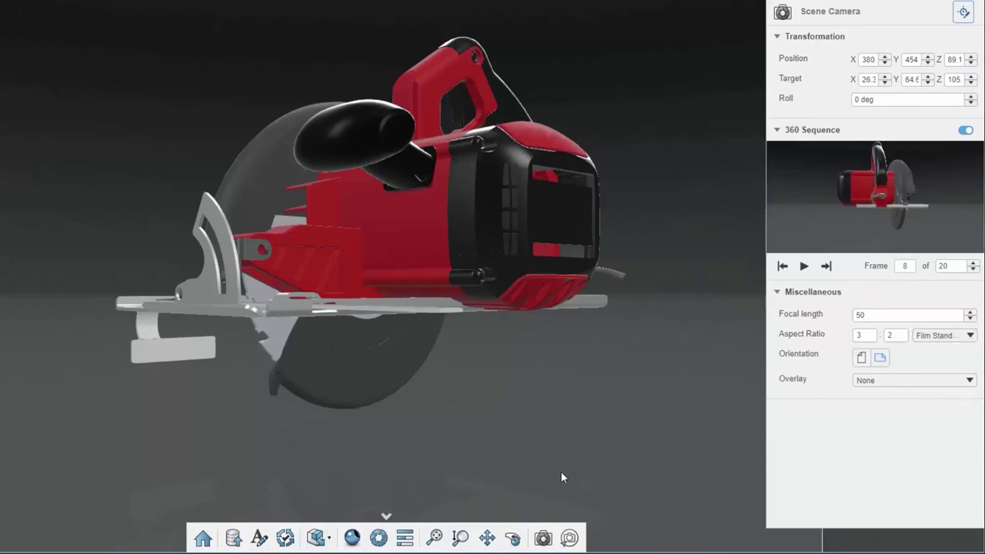
Step: Set the render width to 800 pixels and submit the Circular Saw - Red 360 job
{"action": "left_click", "coordinate": [380, 539]}
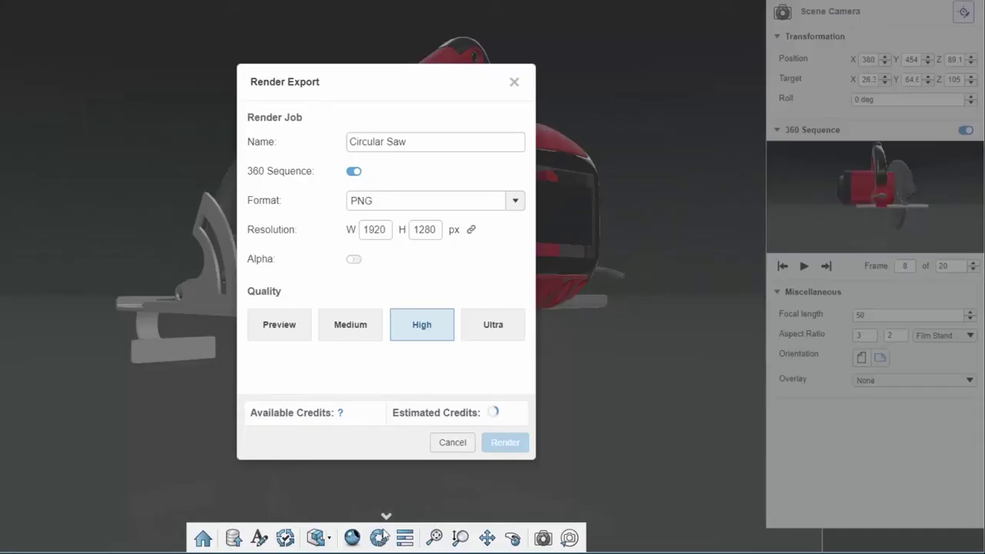
{"action": "left_click_drag", "start_coordinate": [388, 229], "coordinate": [329, 232]}
{"action": "type", "text": "800"}
{"action": "left_click", "coordinate": [347, 277]}
{"action": "type", "text": "- Red 360"}
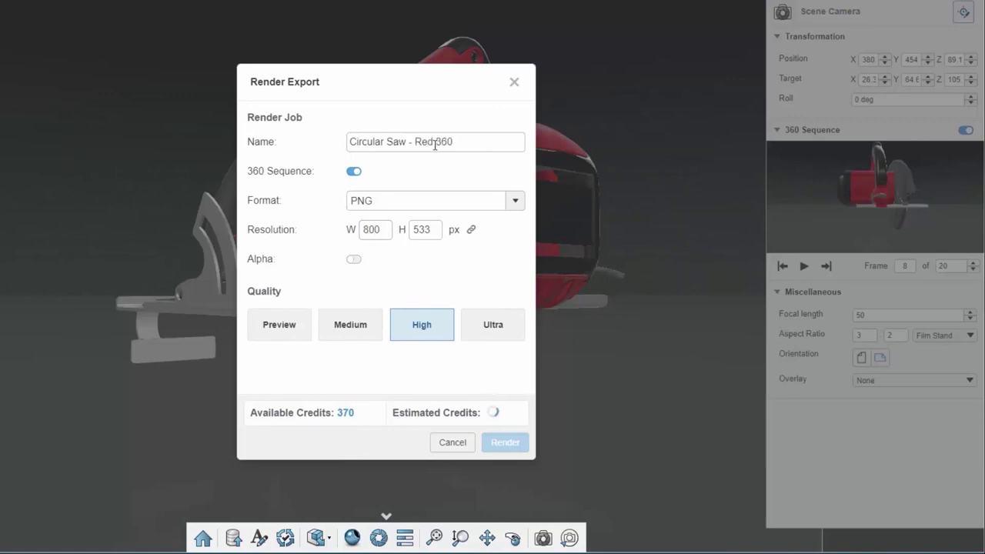
{"action": "left_click", "coordinate": [501, 444]}
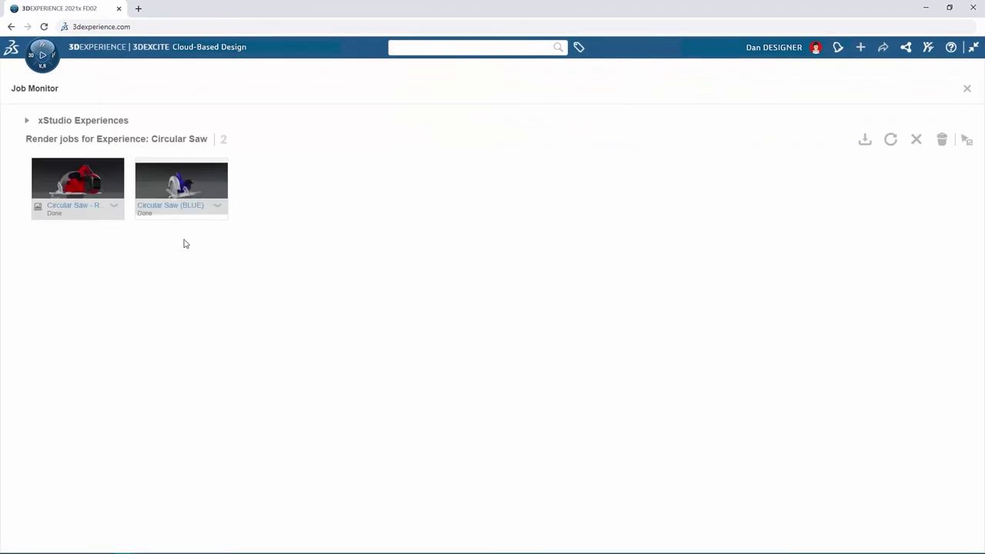
Step: Open the finished BLUE render job's download and publish options
{"action": "left_click", "coordinate": [218, 208]}
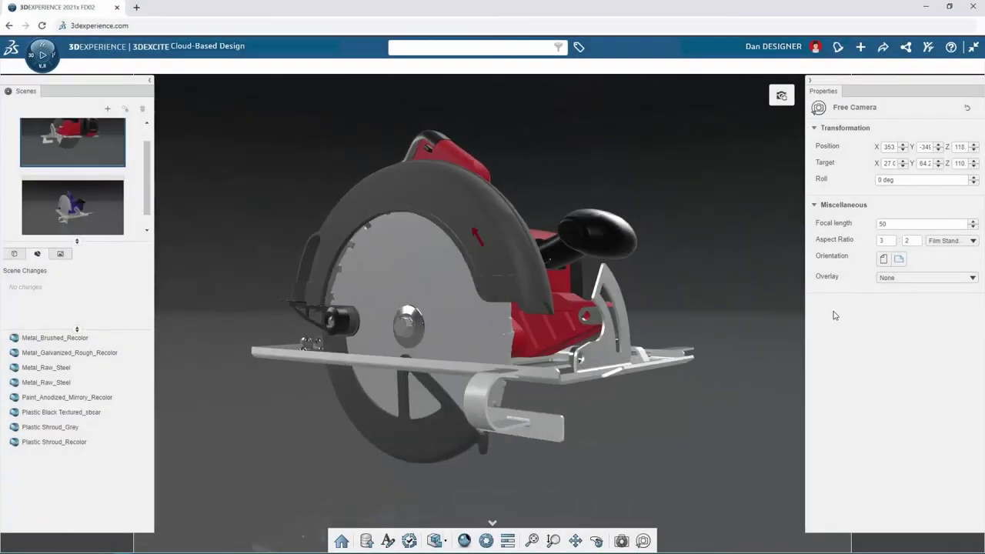
Step: Search 'saw' and apply the Circular Saw Blade - Scratches and Decals material to the blade
{"action": "left_click", "coordinate": [437, 270]}
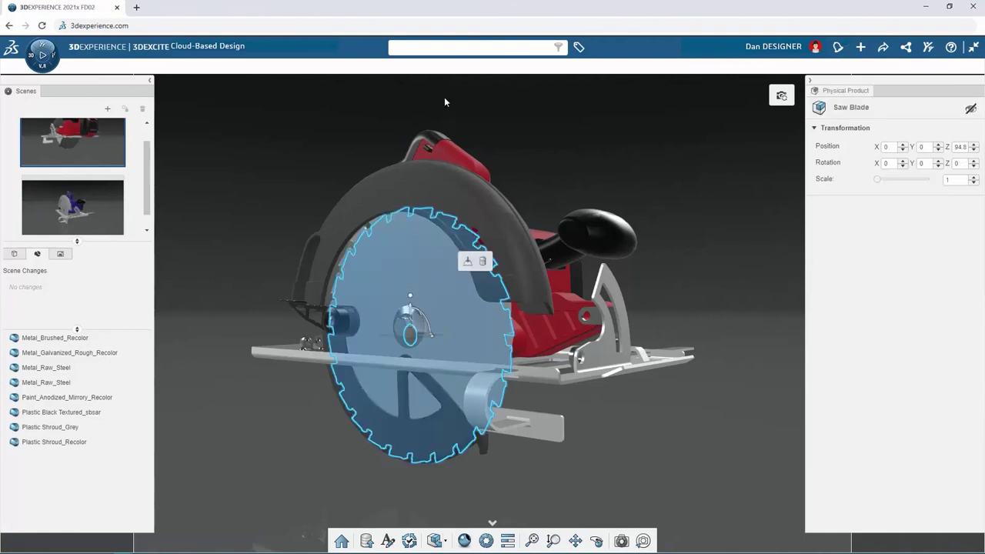
{"action": "left_click", "coordinate": [408, 47]}
{"action": "type", "text": "saw"}
{"action": "key", "text": "Return"}
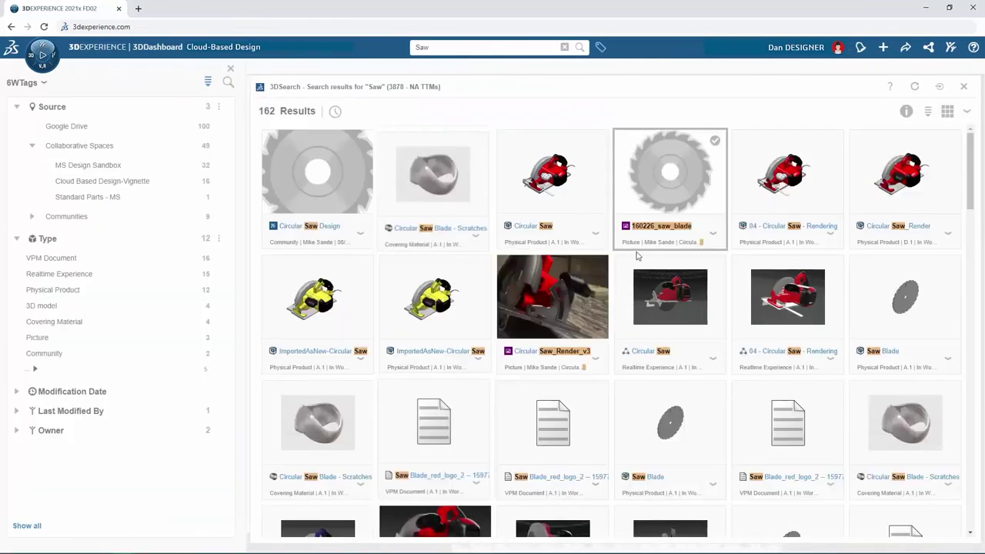
{"action": "mouse_move", "coordinate": [905, 421]}
{"action": "left_mouse_down"}
{"action": "mouse_move", "coordinate": [602, 297]}
{"action": "mouse_move", "coordinate": [413, 274]}
{"action": "mouse_move", "coordinate": [775, 309]}
{"action": "left_mouse_up"}
Step: Start a live rendered preview and orbit the saw to a three-quarter view
{"action": "scroll", "coordinate": [492, 385], "scroll_direction": "up", "scroll_amount": 3}
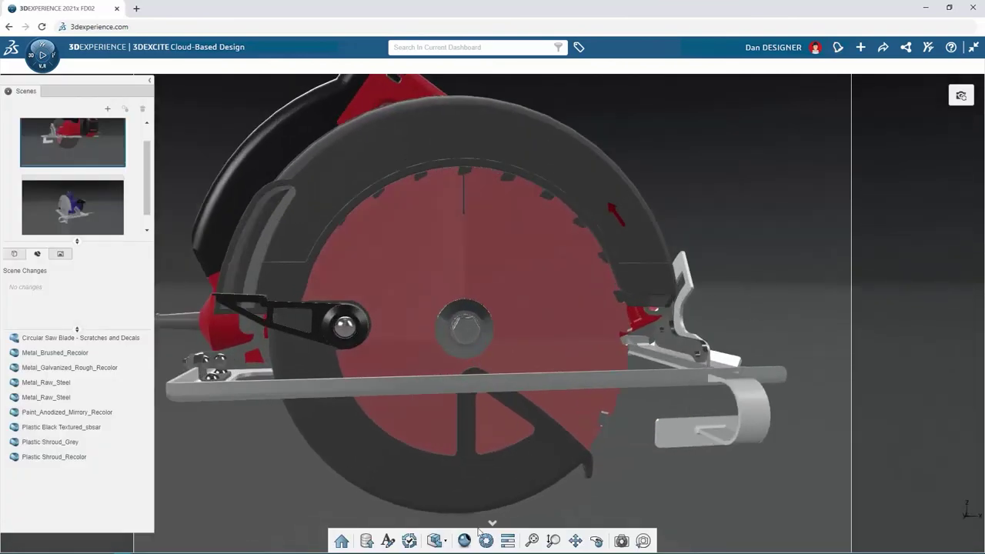
{"action": "left_click", "coordinate": [464, 541]}
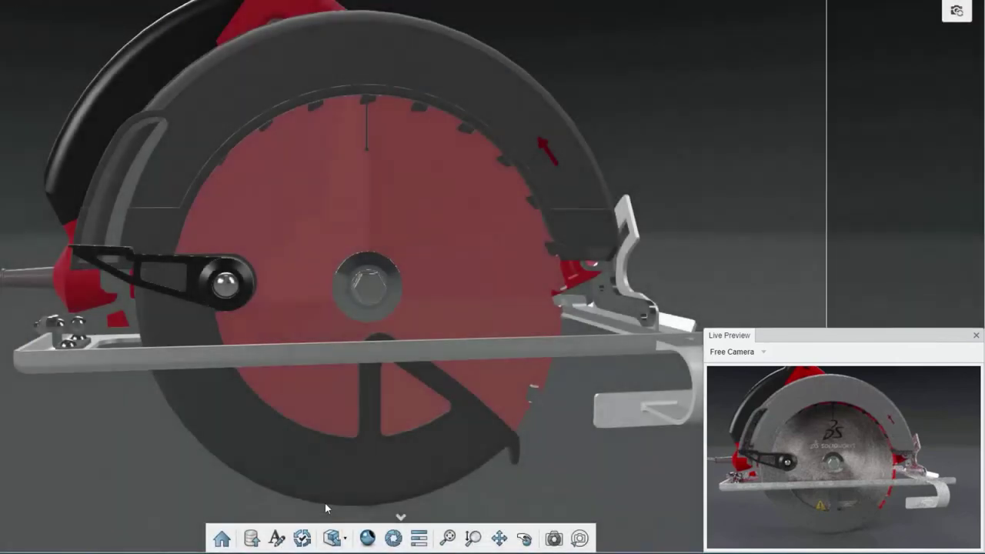
{"action": "scroll", "coordinate": [384, 283], "scroll_direction": "down", "scroll_amount": 3}
{"action": "scroll", "coordinate": [420, 291], "scroll_direction": "down", "scroll_amount": 2}
{"action": "left_click_drag", "start_coordinate": [552, 279], "coordinate": [154, 297]}
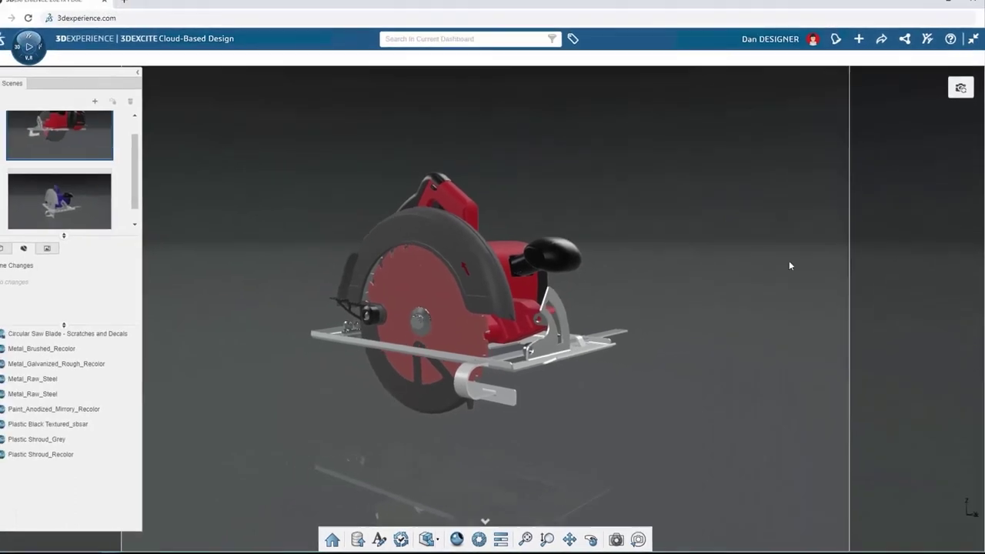
Step: Search 'Work SHop' and drop the Planked Workshop Table into the saw scene
{"action": "left_click", "coordinate": [425, 48]}
{"action": "type", "text": "Work SHop"}
{"action": "key", "text": "Return"}
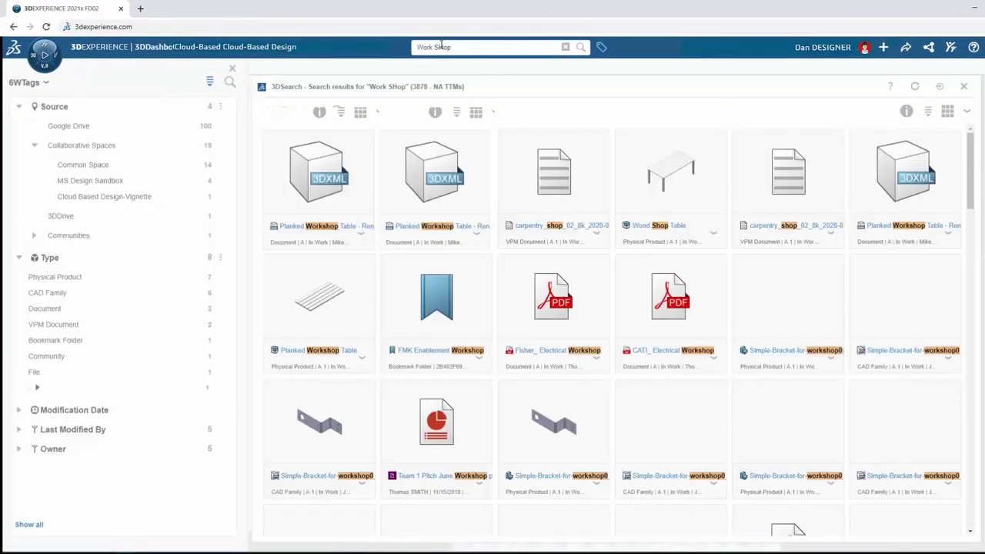
{"action": "mouse_move", "coordinate": [360, 262]}
{"action": "left_mouse_down"}
{"action": "mouse_move", "coordinate": [332, 288]}
{"action": "mouse_move", "coordinate": [431, 225]}
{"action": "left_mouse_up"}
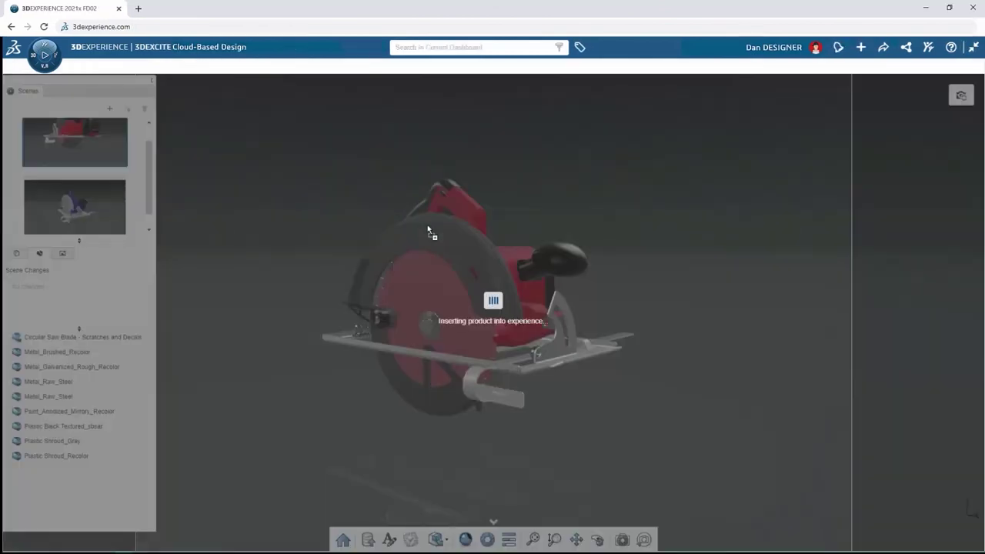